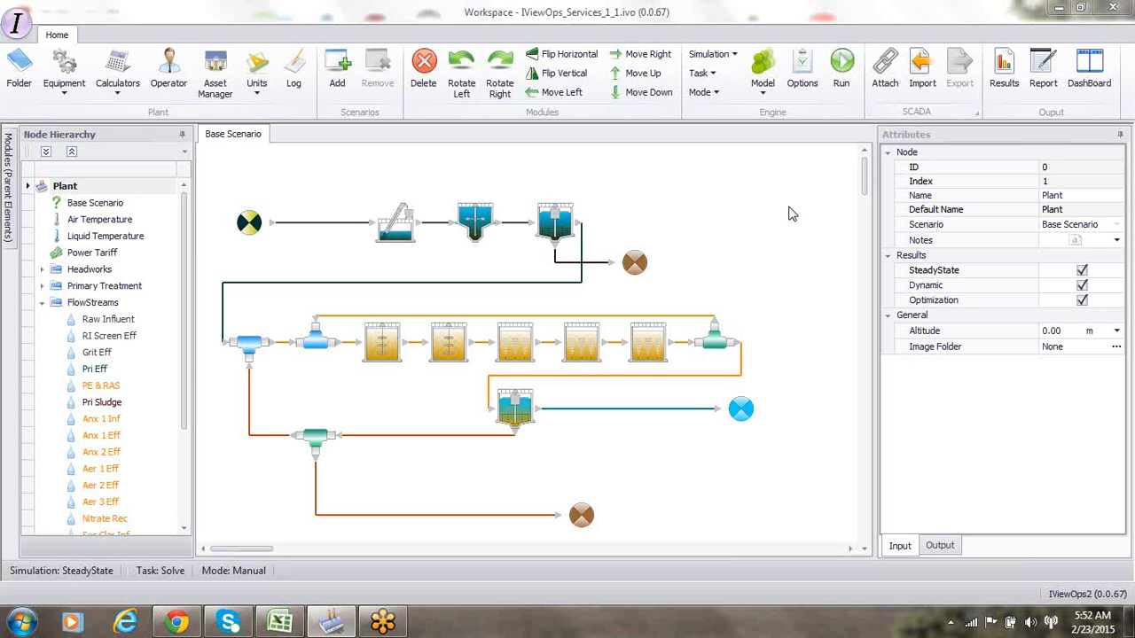
Switch to Chrome to look over the YouTube results for iviewops, and return to the IViewOps workspace.
{"action": "left_click", "coordinate": [179, 623]}
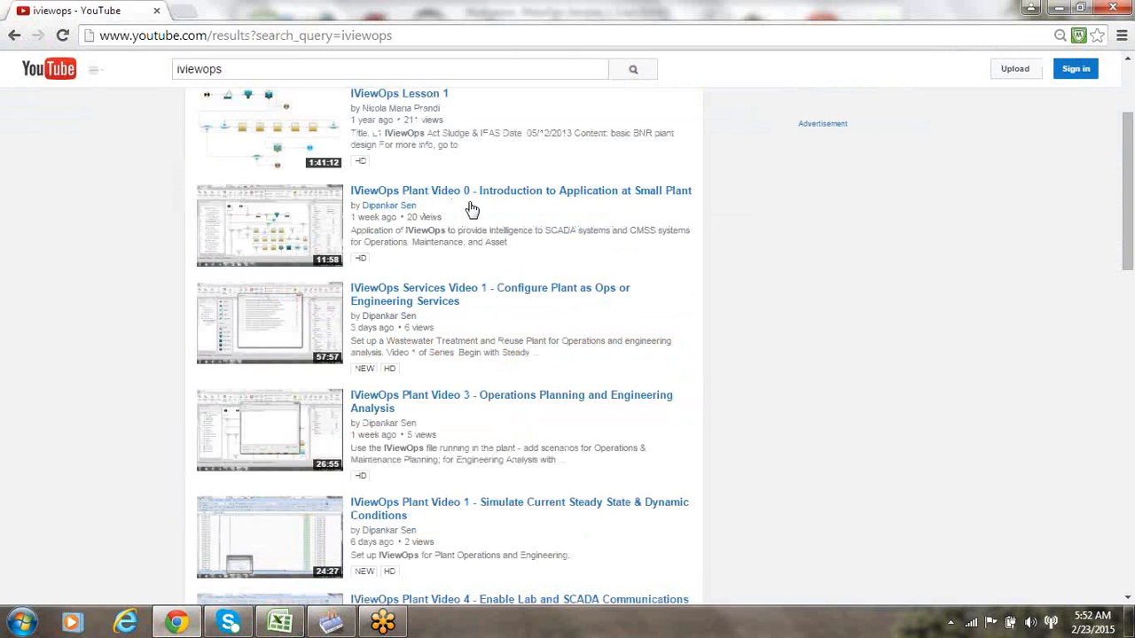
{"action": "left_click", "coordinate": [405, 316]}
{"action": "left_click", "coordinate": [329, 623]}
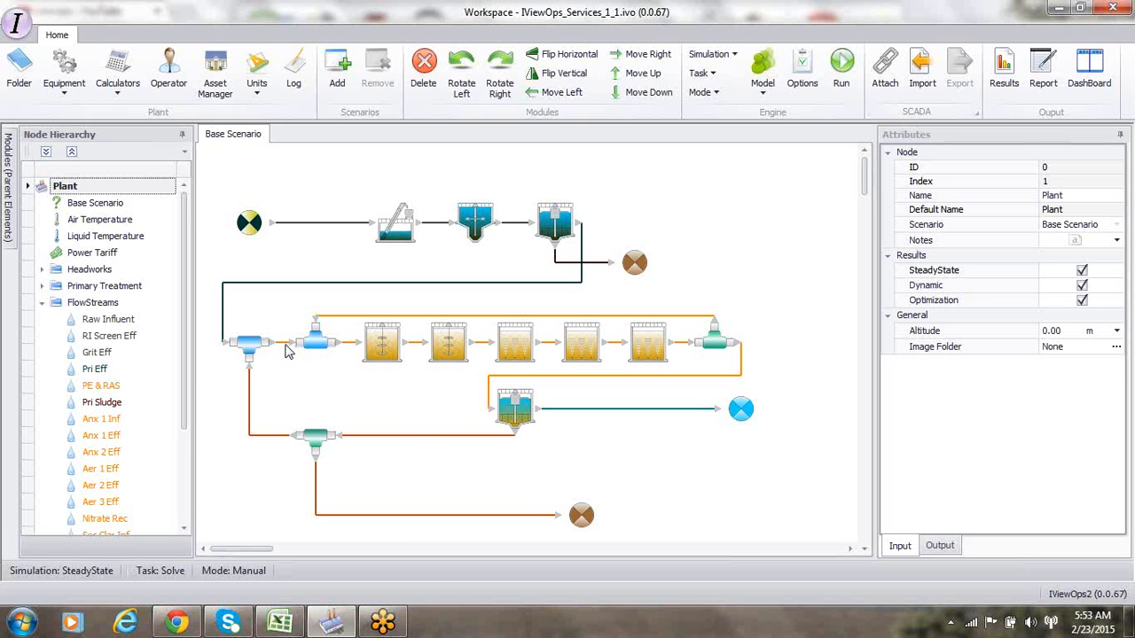
Review the attributes and summary values of the Anx 1 Inf, Sec Eff and Sec Clar Underflow streams.
{"action": "left_click", "coordinate": [85, 422]}
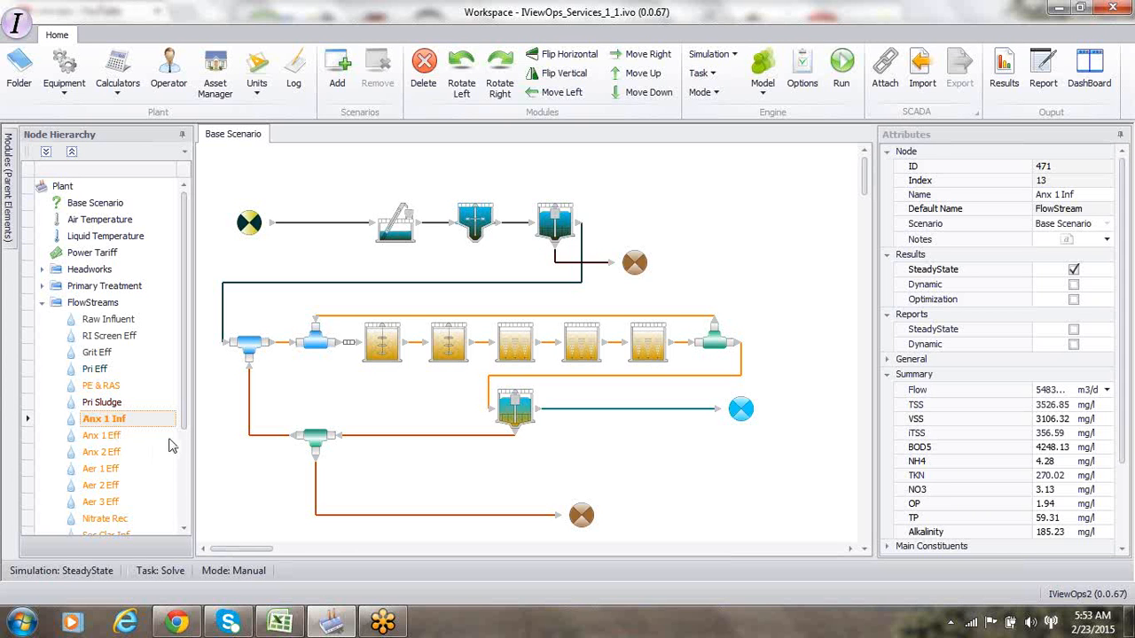
{"action": "left_click_drag", "start_coordinate": [184, 429], "coordinate": [186, 473]}
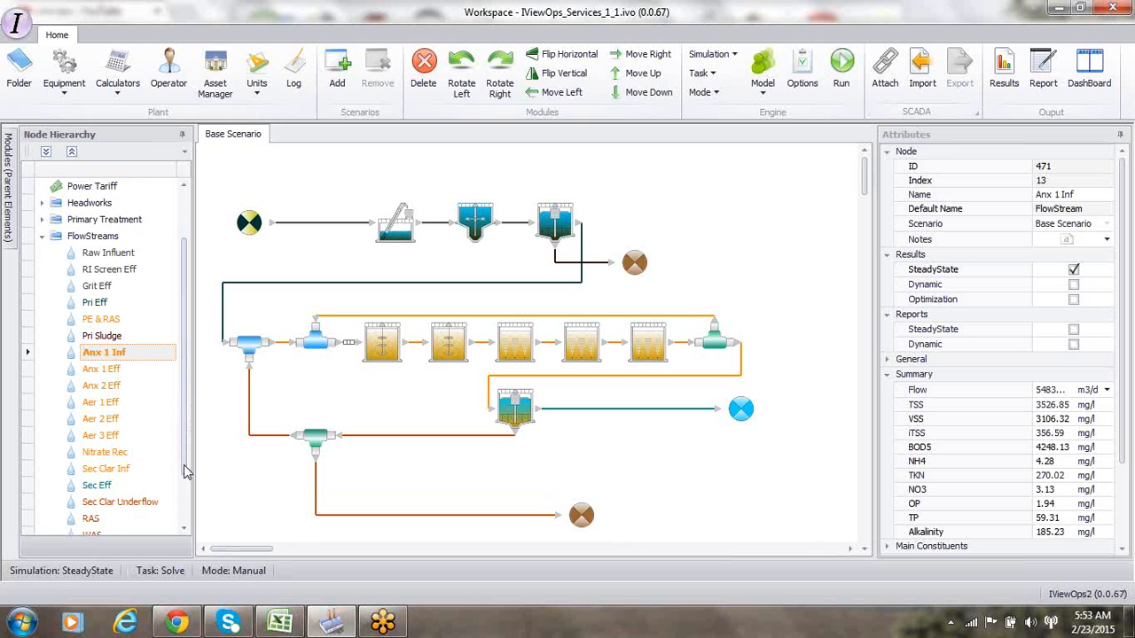
{"action": "left_click", "coordinate": [105, 487]}
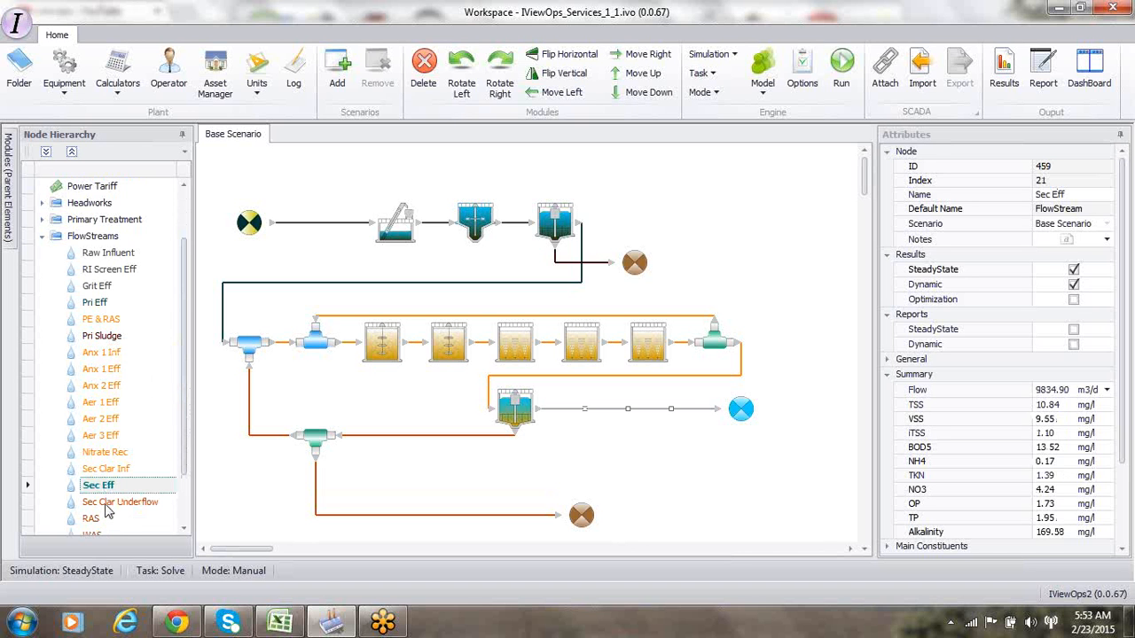
{"action": "left_click", "coordinate": [105, 505]}
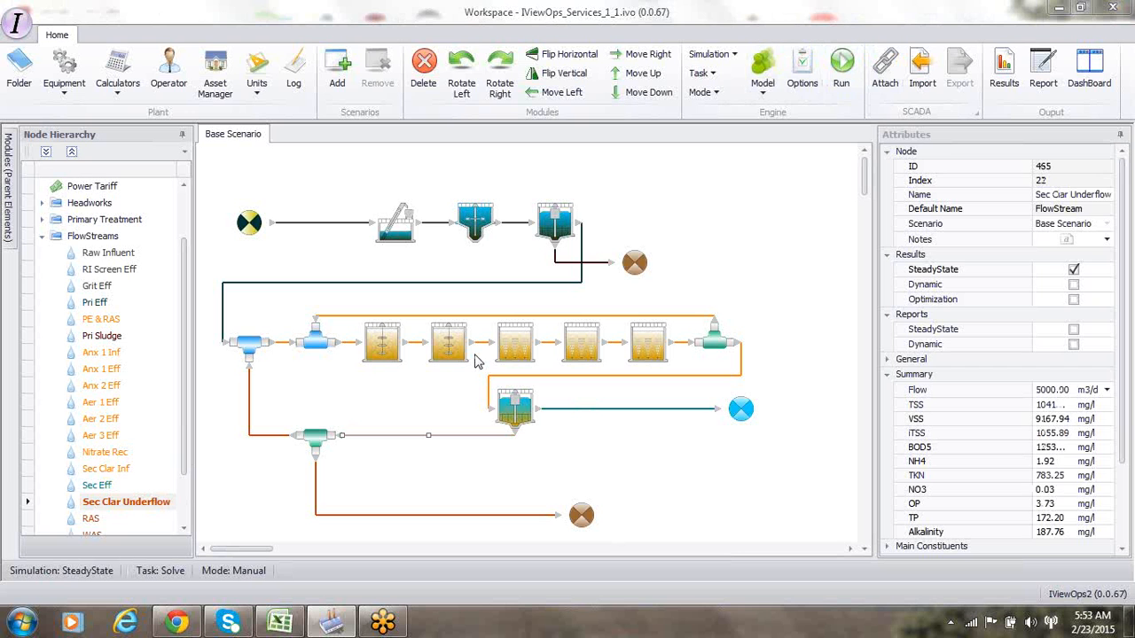
Enable dynamic results for the two anoxic tank effluent streams, Anx 1 Eff and Anx 2 Eff.
{"action": "left_click", "coordinate": [415, 345]}
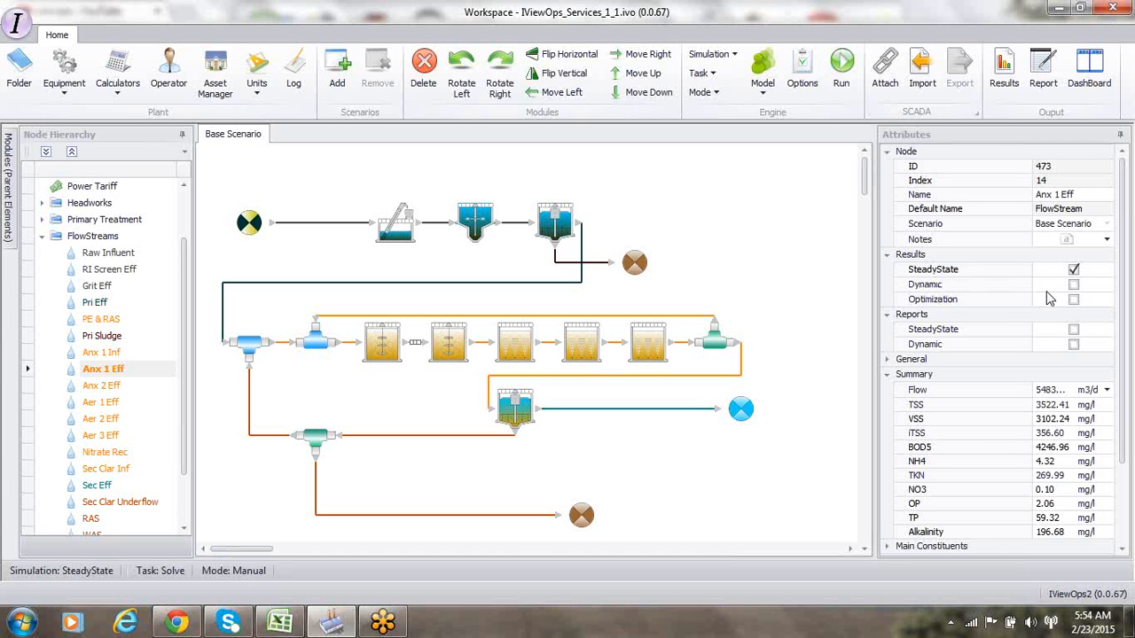
{"action": "left_click", "coordinate": [1074, 286]}
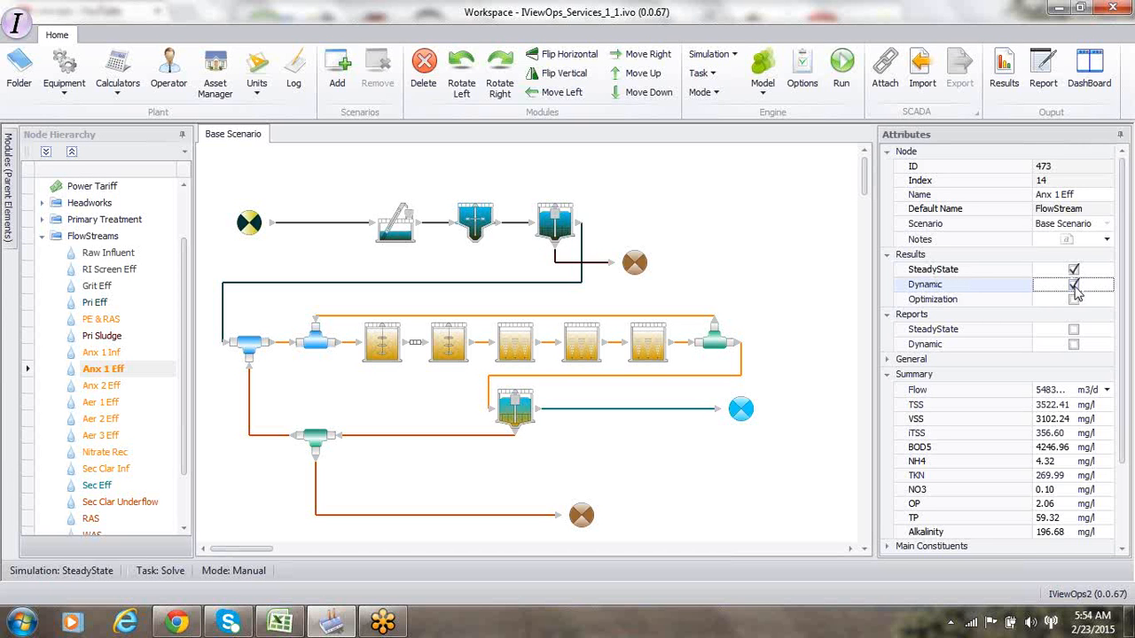
{"action": "left_click", "coordinate": [478, 350]}
{"action": "left_click", "coordinate": [479, 350]}
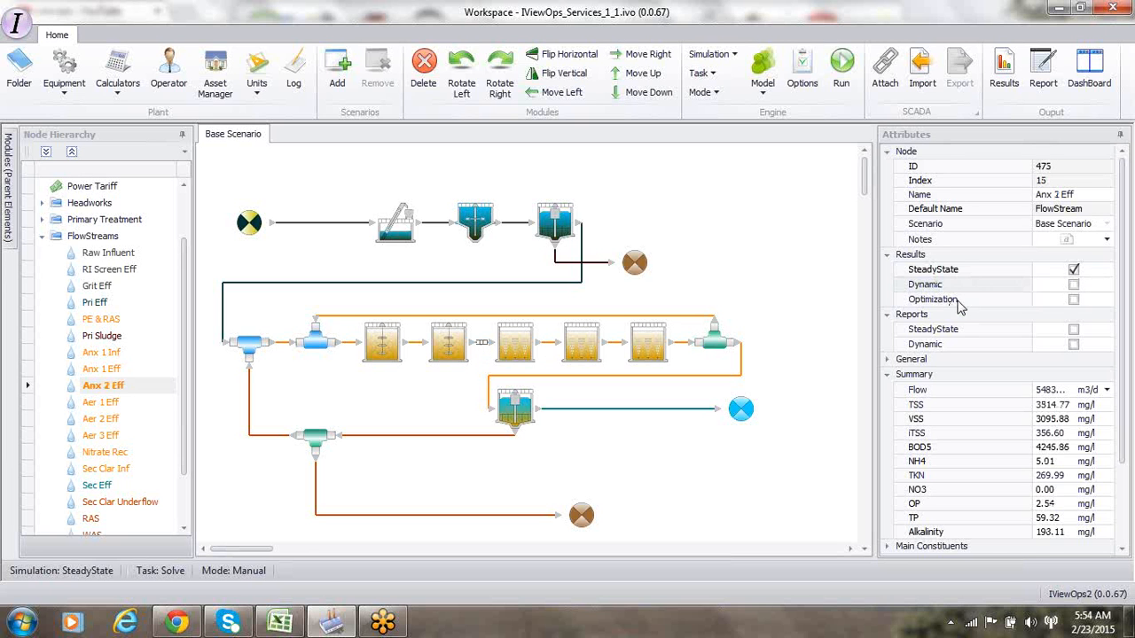
{"action": "left_click", "coordinate": [1073, 285]}
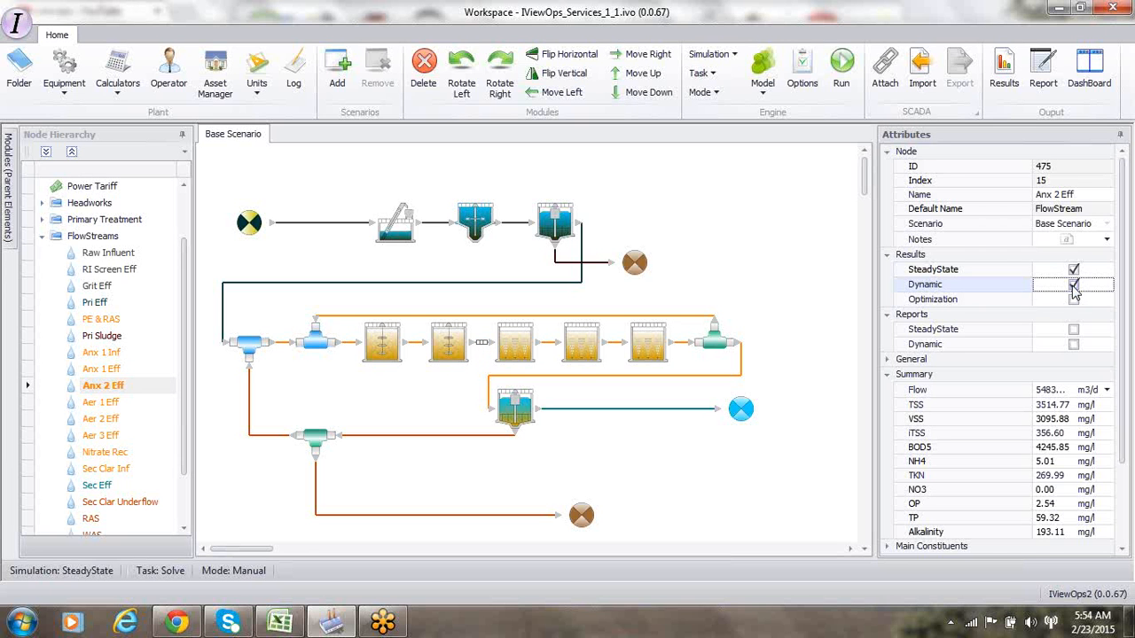
Enable dynamic results for the Aer 1 Eff and Aer 2 Eff streams, and check the setting on Aer 3 Eff.
{"action": "left_click", "coordinate": [550, 351]}
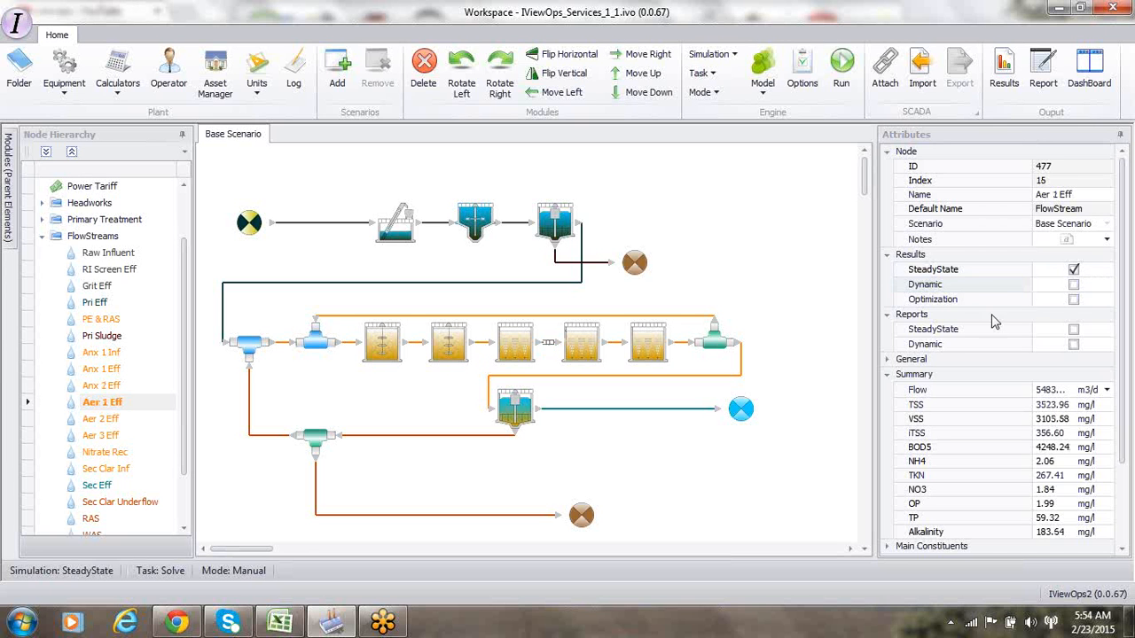
{"action": "left_click", "coordinate": [1076, 286]}
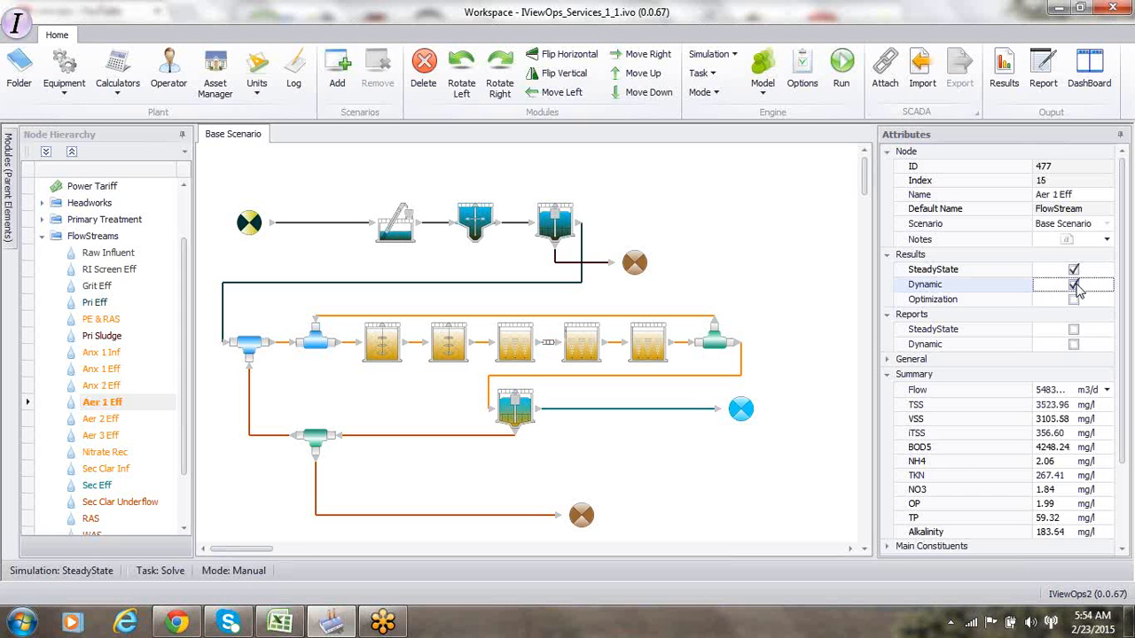
{"action": "left_click", "coordinate": [619, 349]}
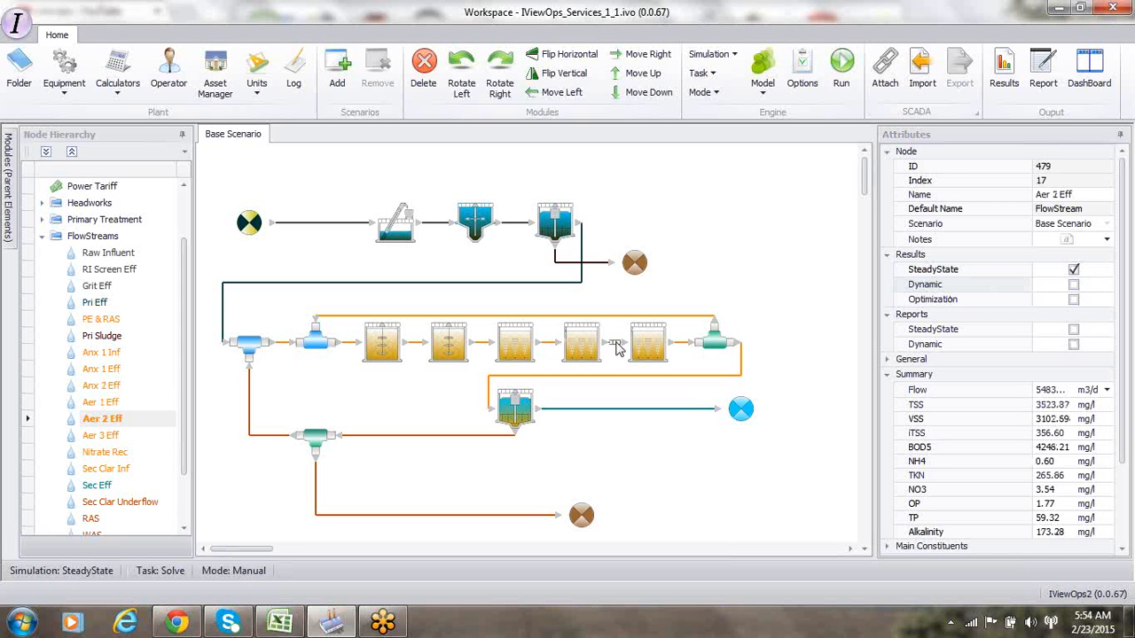
{"action": "left_click", "coordinate": [1075, 287]}
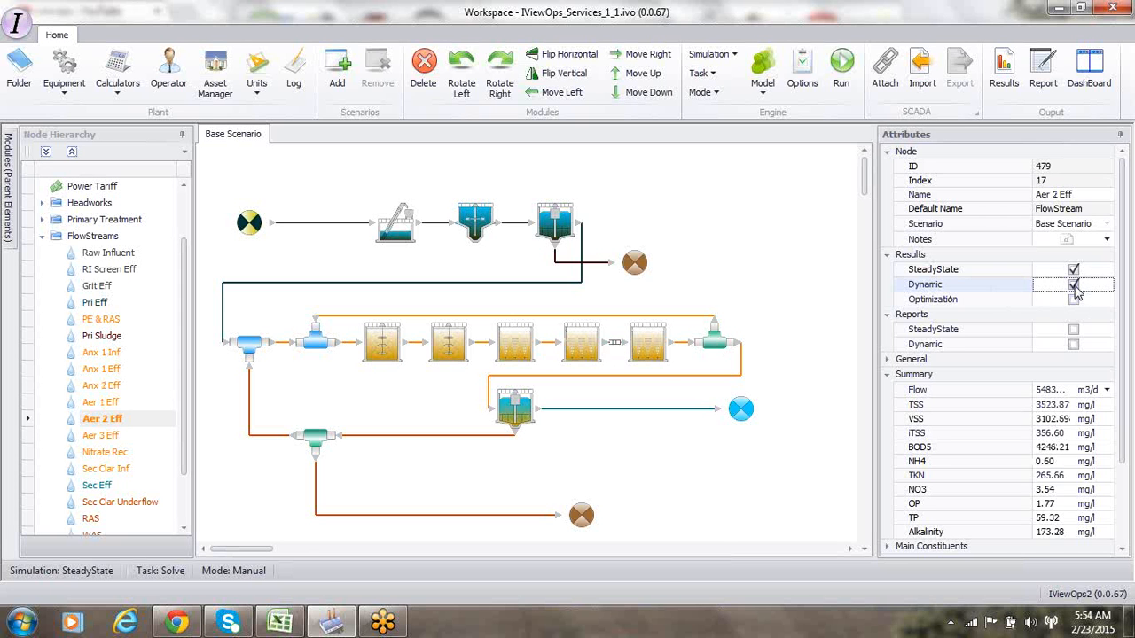
{"action": "left_click", "coordinate": [681, 348]}
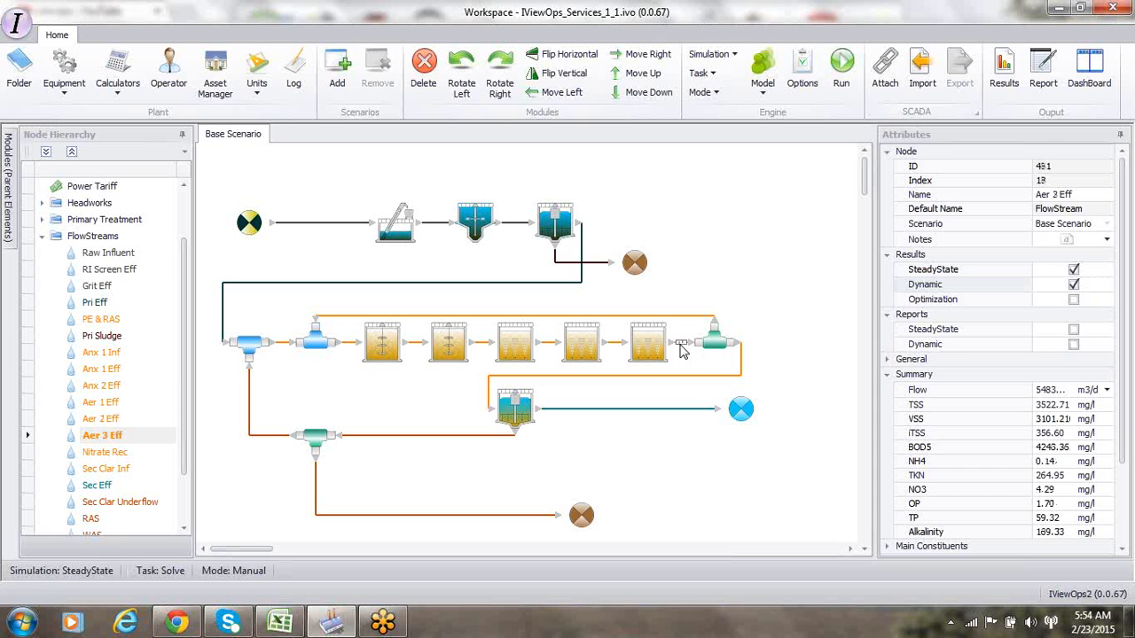
Enable dynamic results for the Sec Clar Inf and Pri Eff streams, checking Sec Eff as well.
{"action": "left_click", "coordinate": [665, 380]}
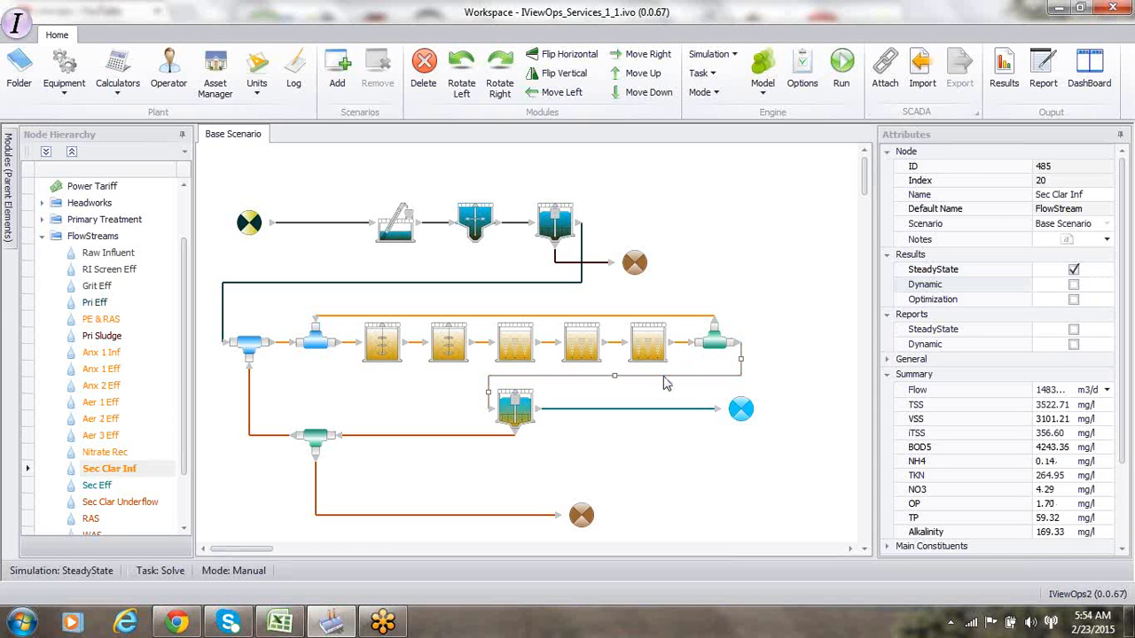
{"action": "left_click", "coordinate": [1074, 284]}
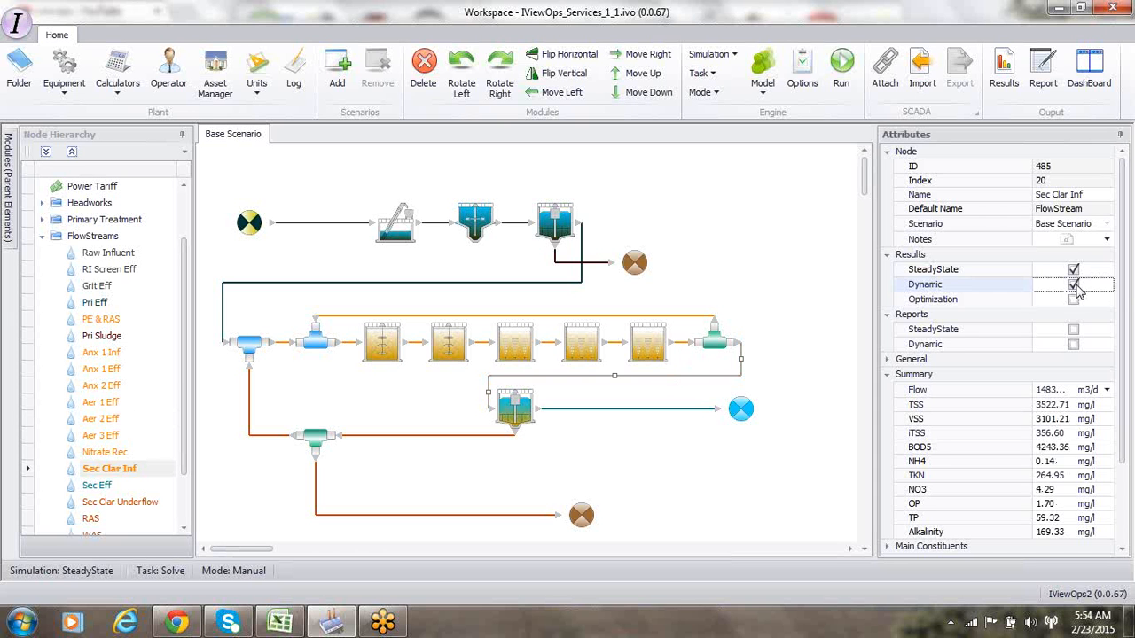
{"action": "left_click", "coordinate": [702, 411]}
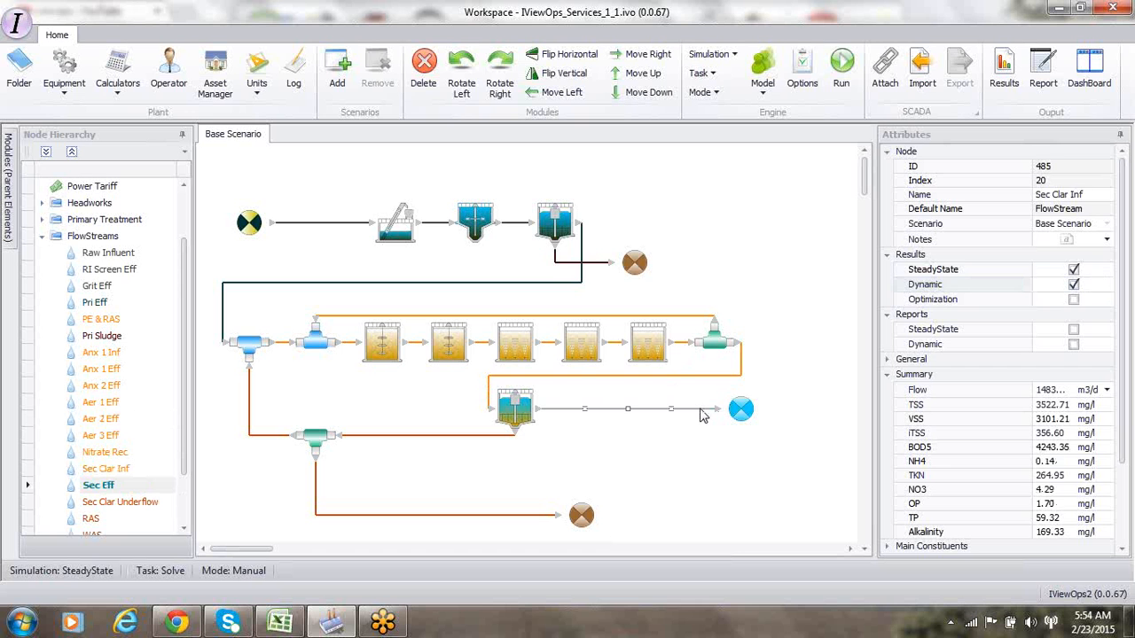
{"action": "left_click", "coordinate": [568, 283]}
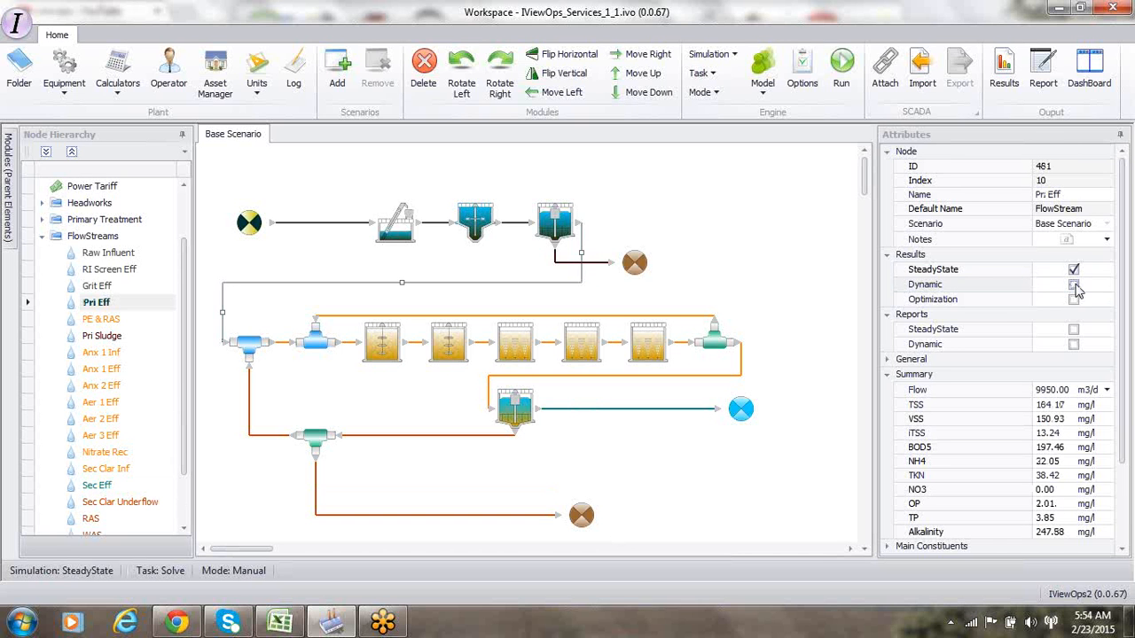
{"action": "left_click", "coordinate": [1074, 285]}
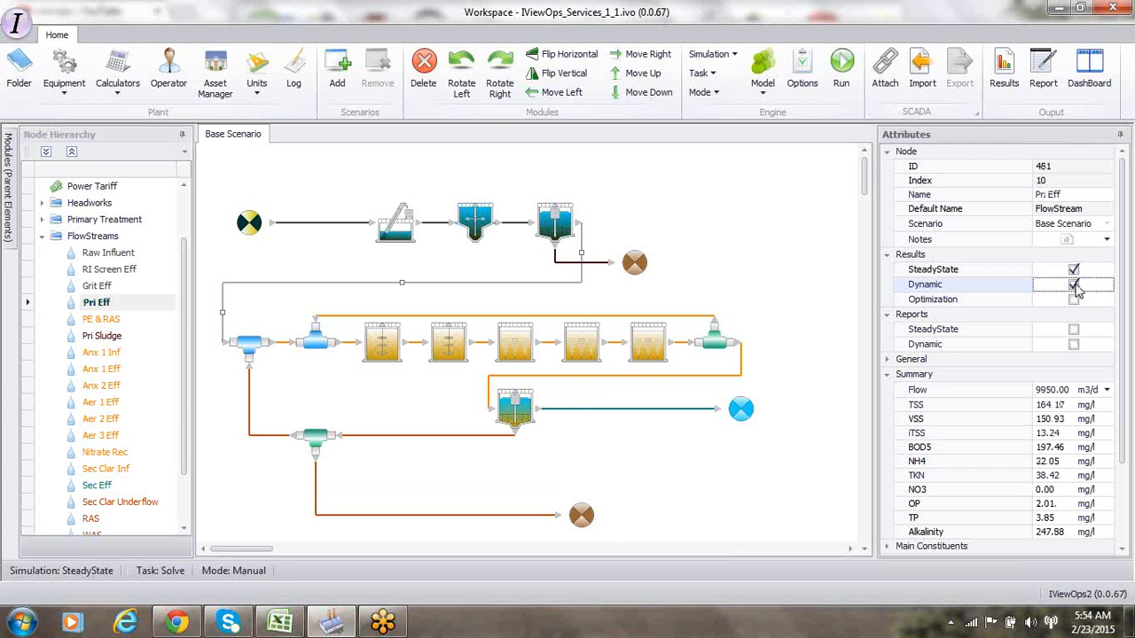
Review the tank and sludge blanket settings of both clarifiers, plus the summaries of the streams entering and leaving the secondary clarifier.
{"action": "left_click", "coordinate": [559, 224]}
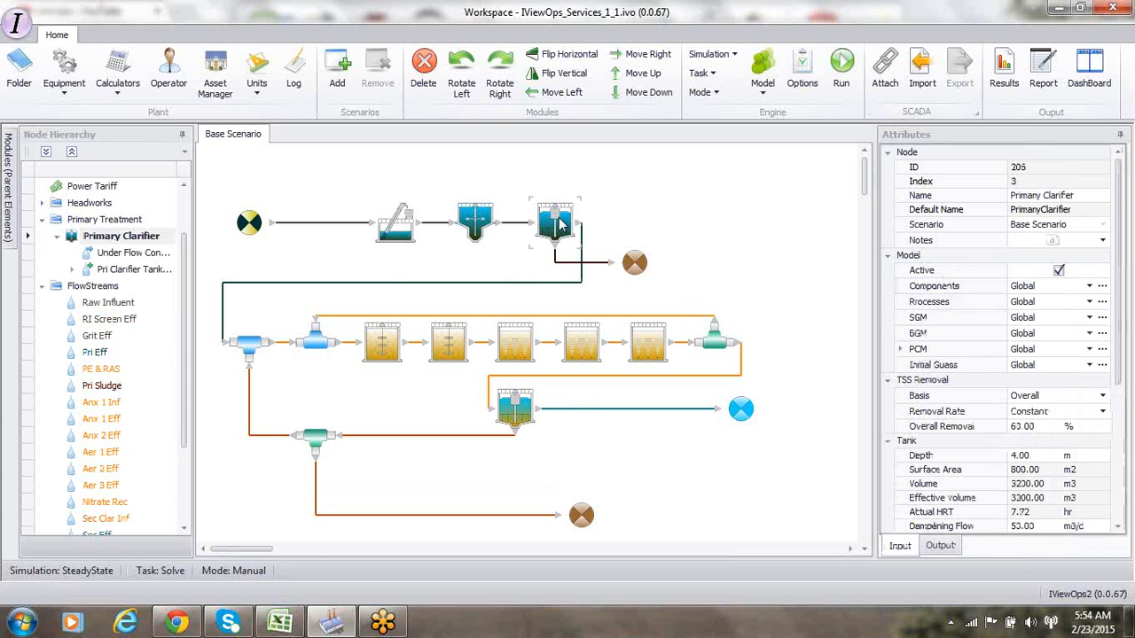
{"action": "left_click_drag", "start_coordinate": [1122, 322], "coordinate": [1122, 434]}
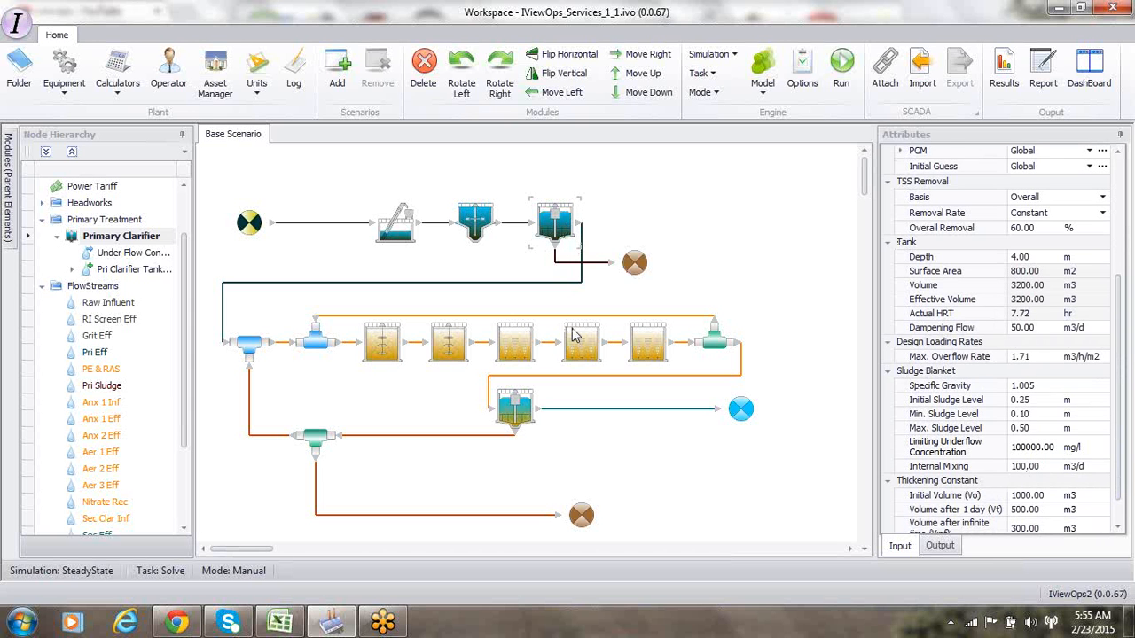
{"action": "left_click", "coordinate": [520, 409]}
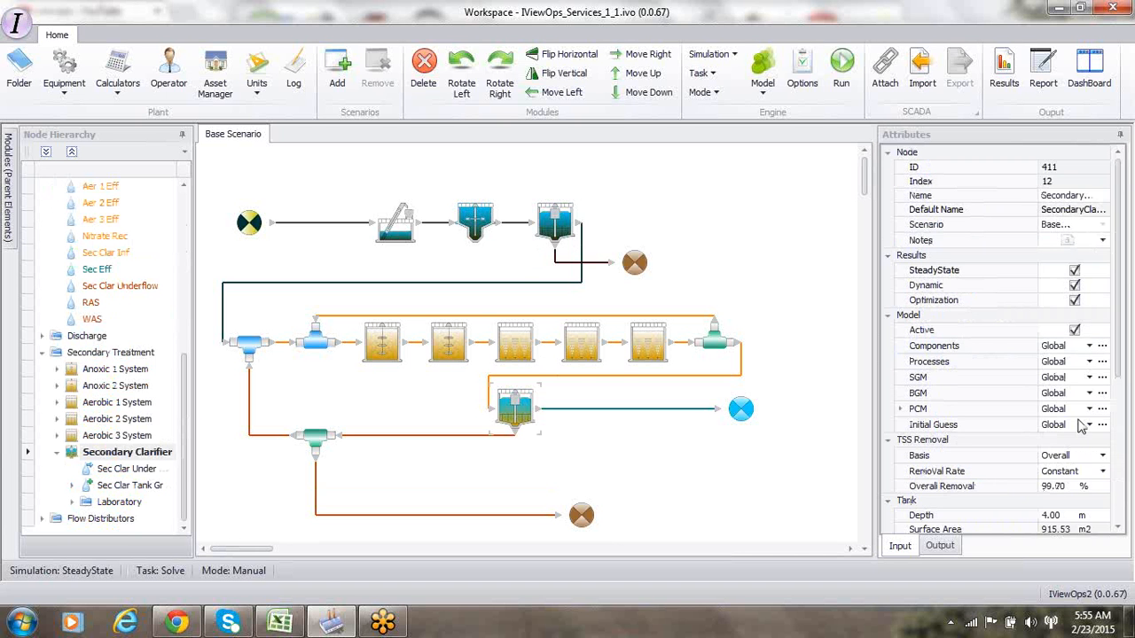
{"action": "scroll", "coordinate": [1120, 368], "scroll_direction": "down", "scroll_amount": 3}
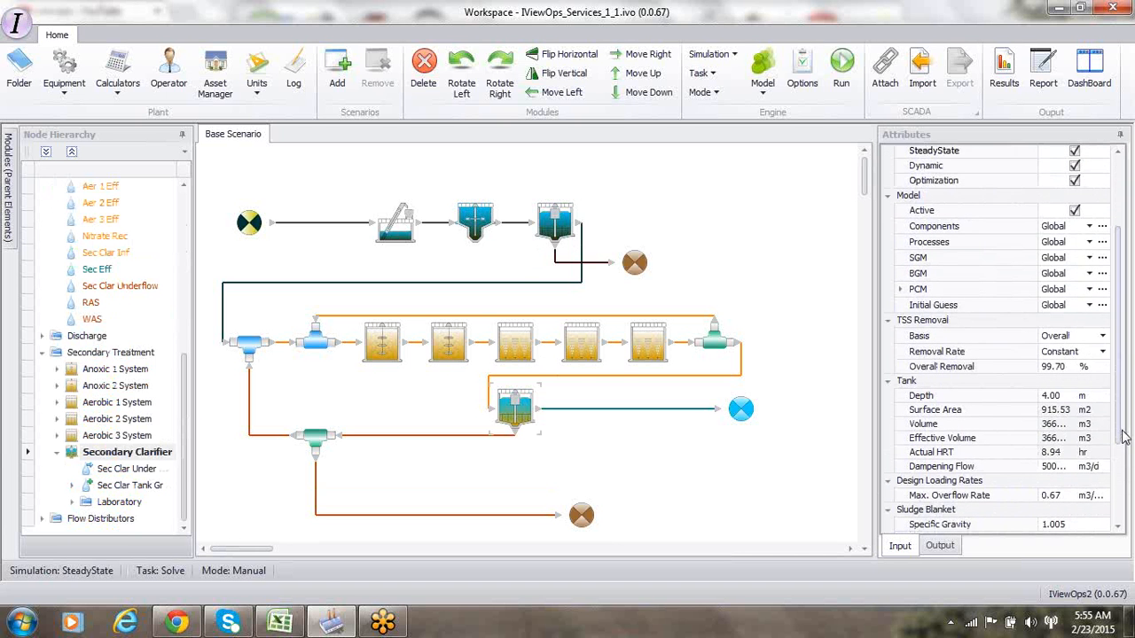
{"action": "scroll", "coordinate": [1121, 441], "scroll_direction": "down", "scroll_amount": 2}
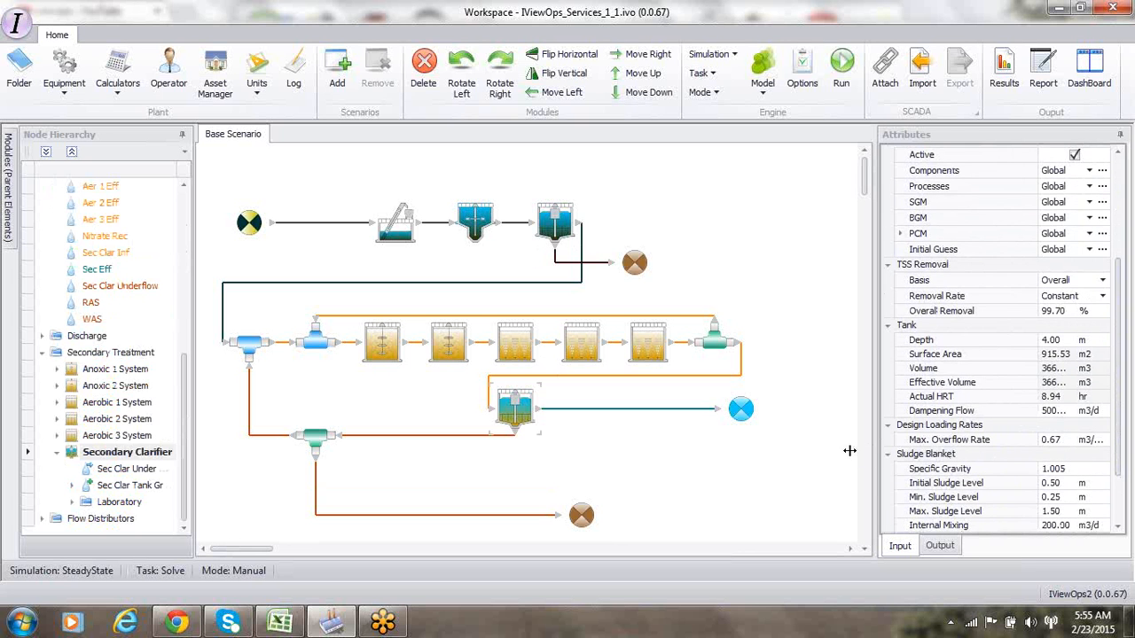
{"action": "left_click_drag", "start_coordinate": [849, 450], "coordinate": [846, 452]}
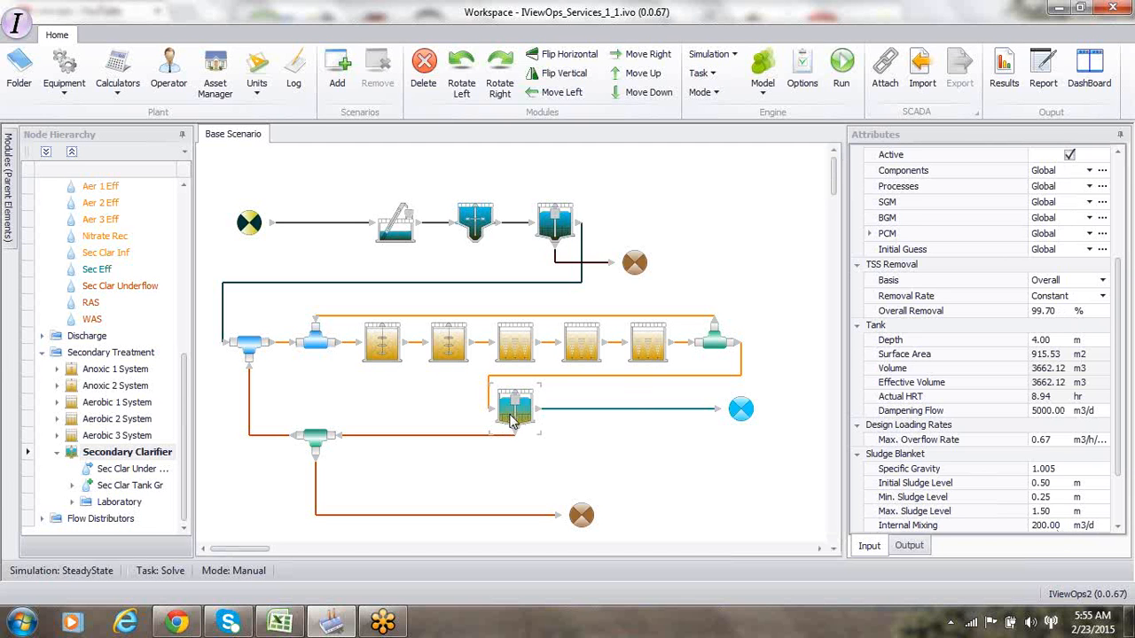
{"action": "left_click", "coordinate": [583, 378]}
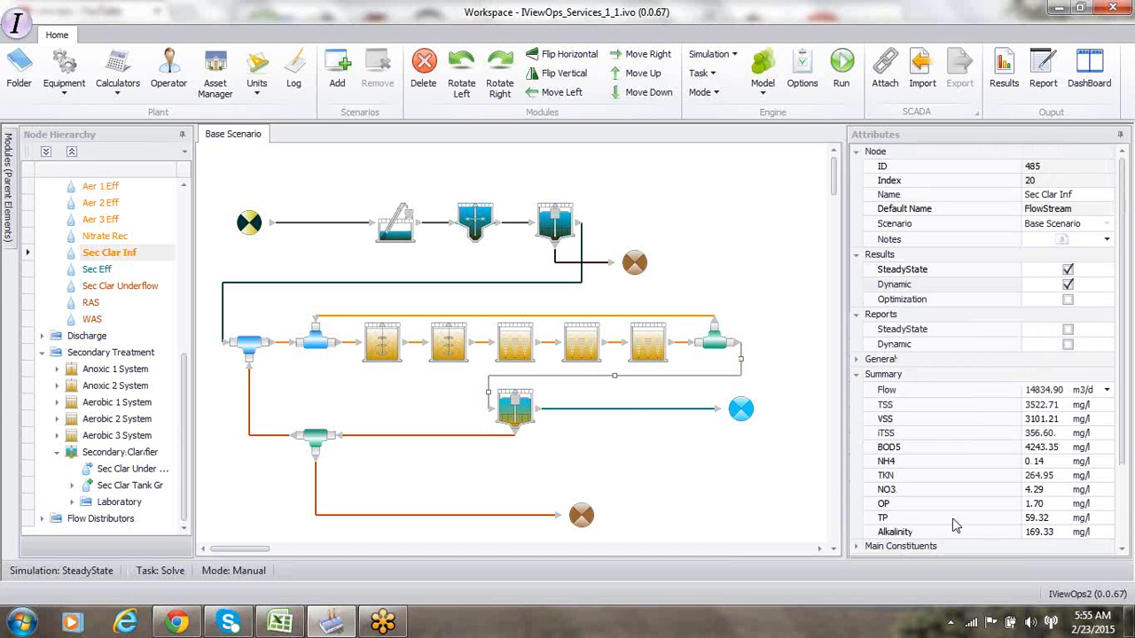
{"action": "left_click", "coordinate": [640, 411]}
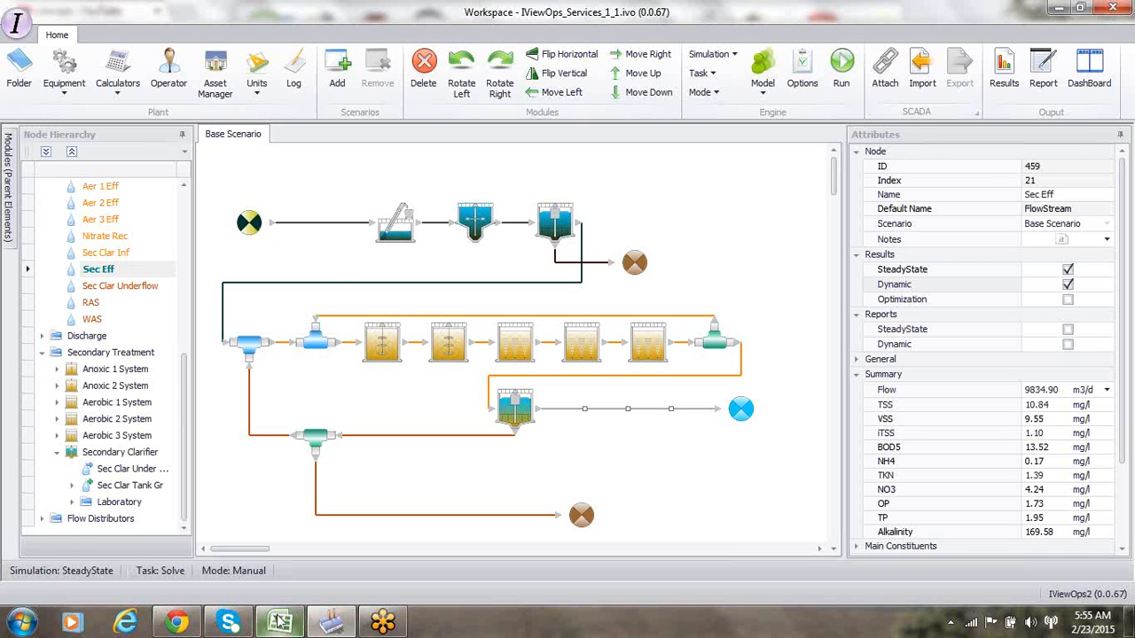
Switch to Influent Pattern1.xlsx in Excel and examine the 15-minute influent, WAS and DO values with their charts.
{"action": "mouse_move", "coordinate": [280, 623]}
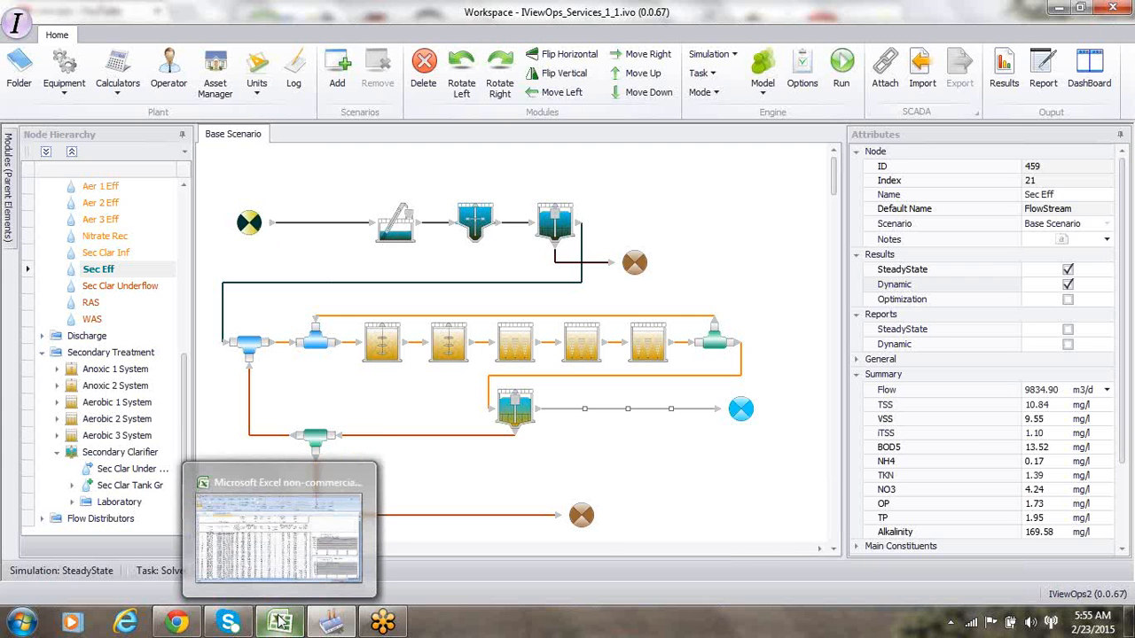
{"action": "left_click", "coordinate": [281, 552]}
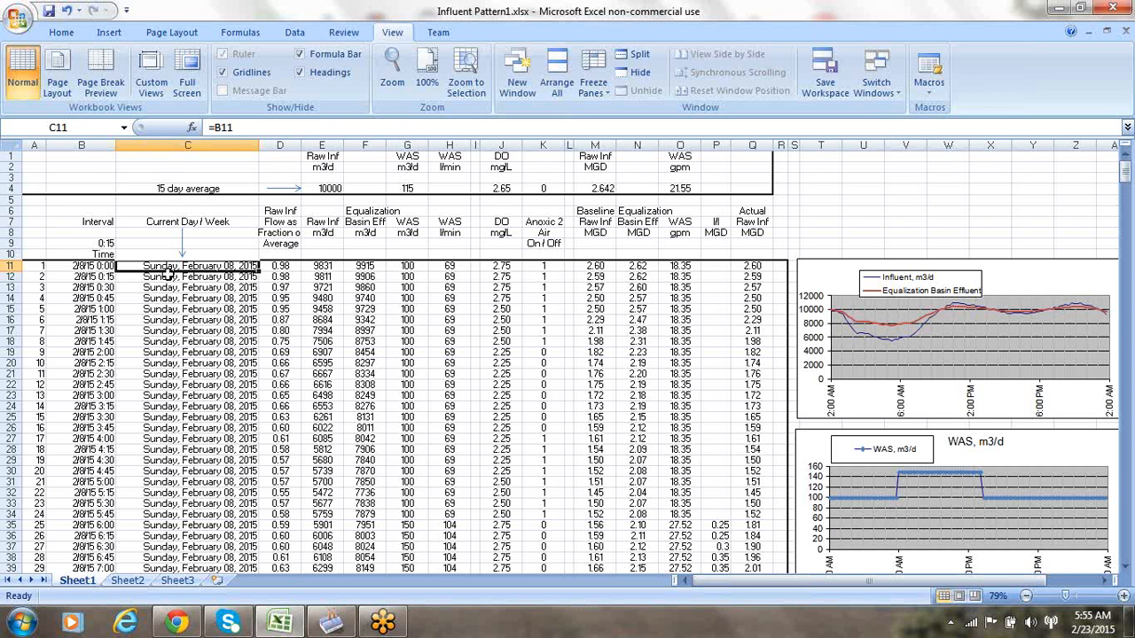
{"action": "left_click", "coordinate": [319, 265]}
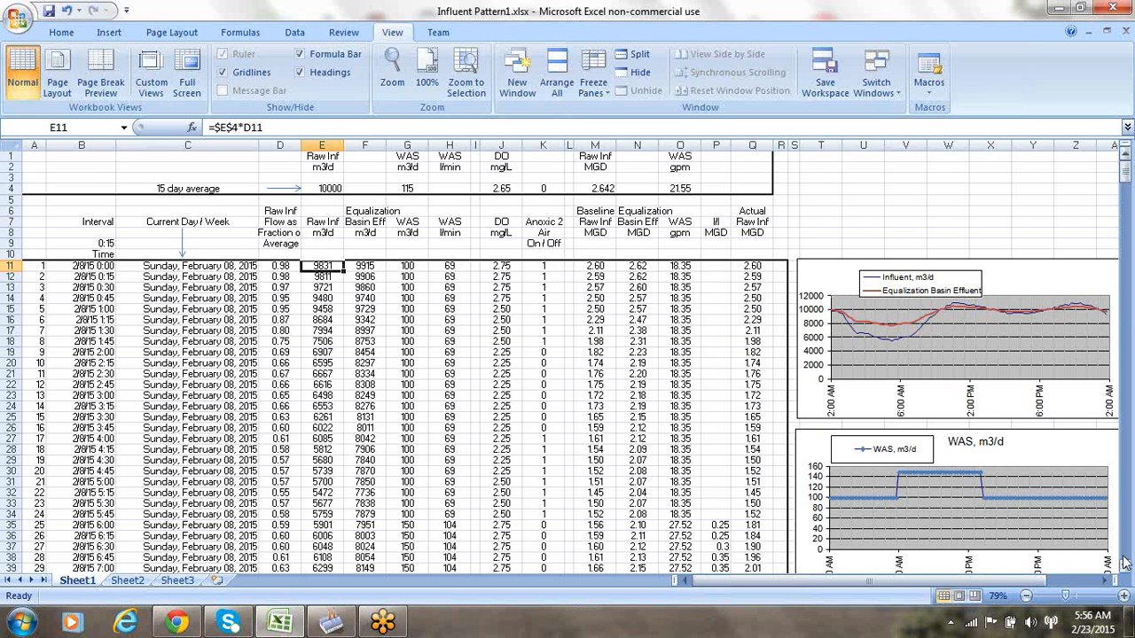
{"action": "scroll", "coordinate": [1126, 569], "scroll_direction": "down", "scroll_amount": 6}
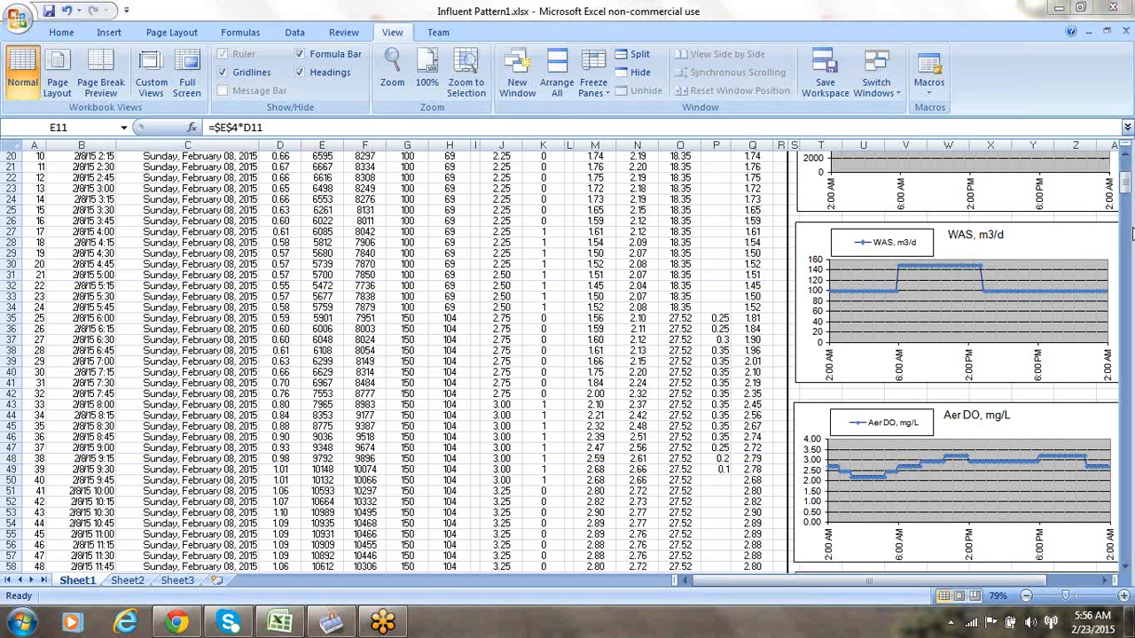
{"action": "left_click", "coordinate": [1125, 181]}
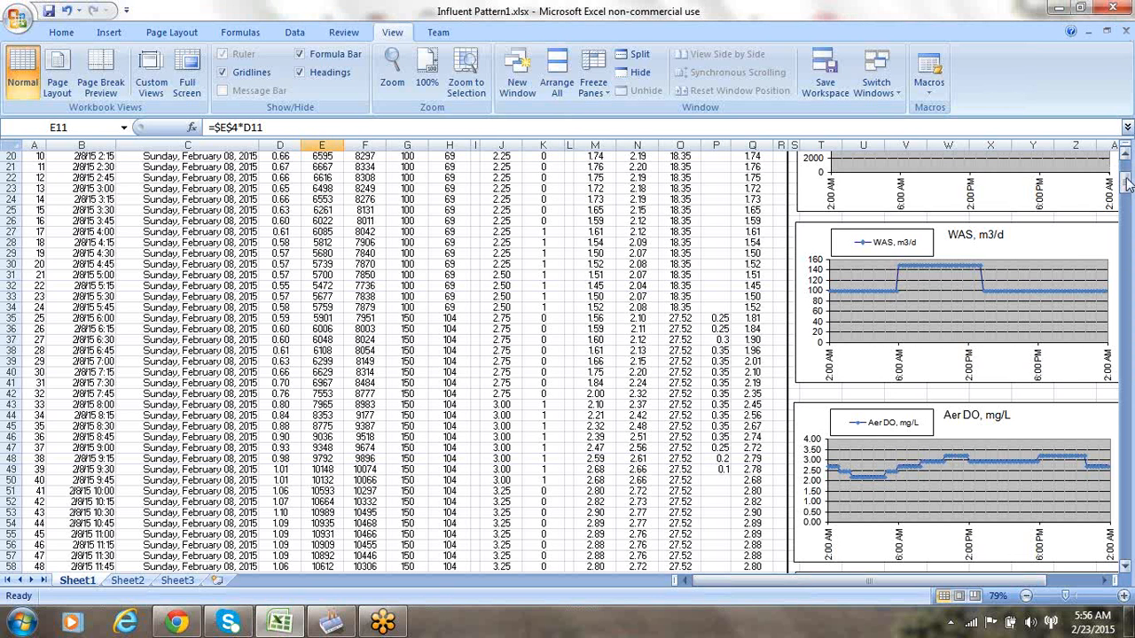
{"action": "left_click", "coordinate": [1126, 153]}
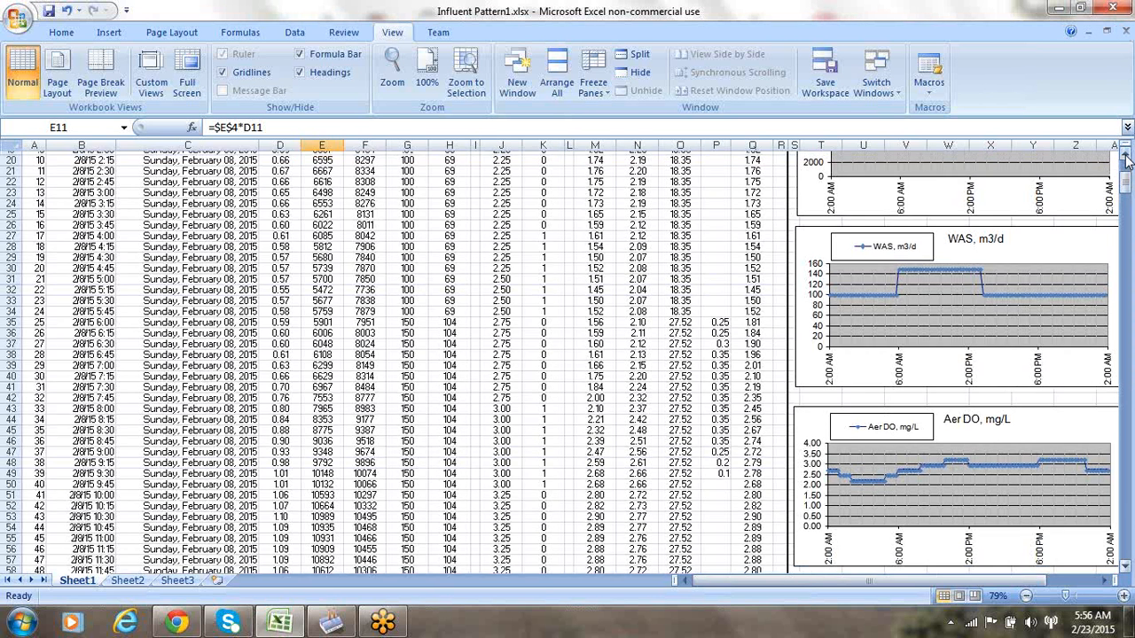
{"action": "left_click", "coordinate": [1126, 153]}
{"action": "left_click_drag", "start_coordinate": [1125, 154], "coordinate": [1125, 153]}
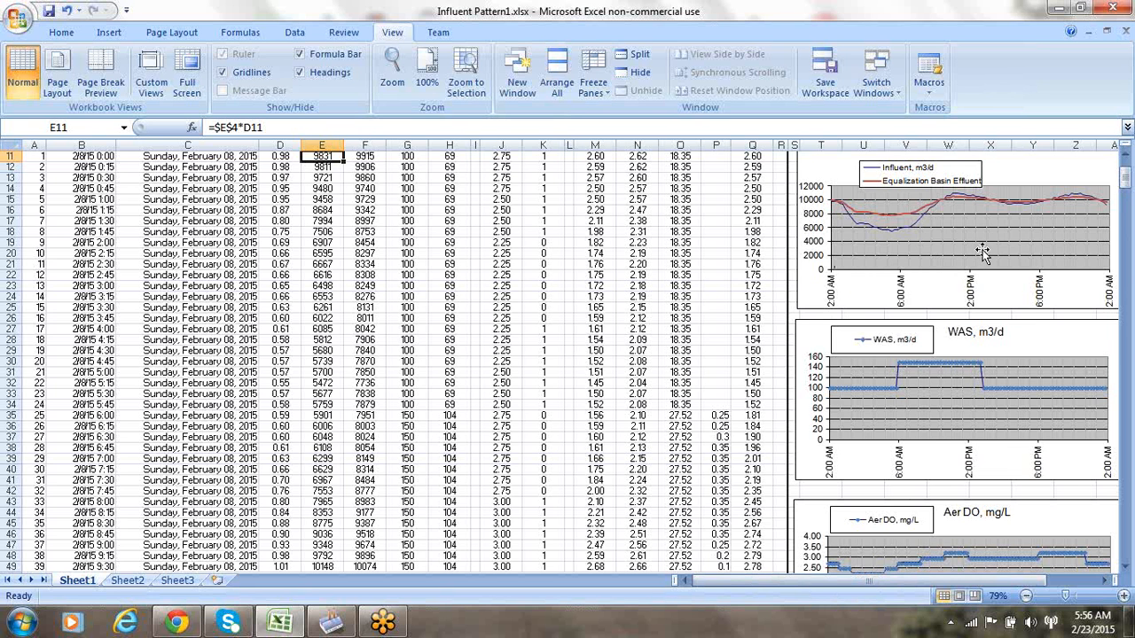
Examine the column headings and first-interval DO and Anoxic 2 air on/off values on Sheet1.
{"action": "left_click_drag", "start_coordinate": [1126, 177], "coordinate": [1127, 171]}
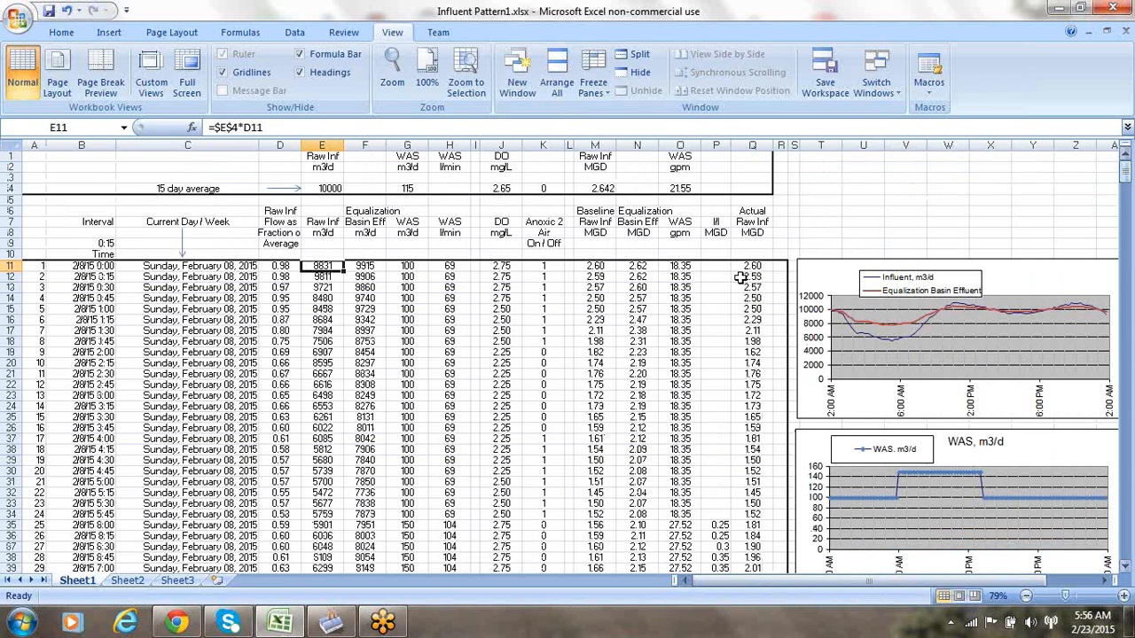
{"action": "left_click", "coordinate": [540, 266]}
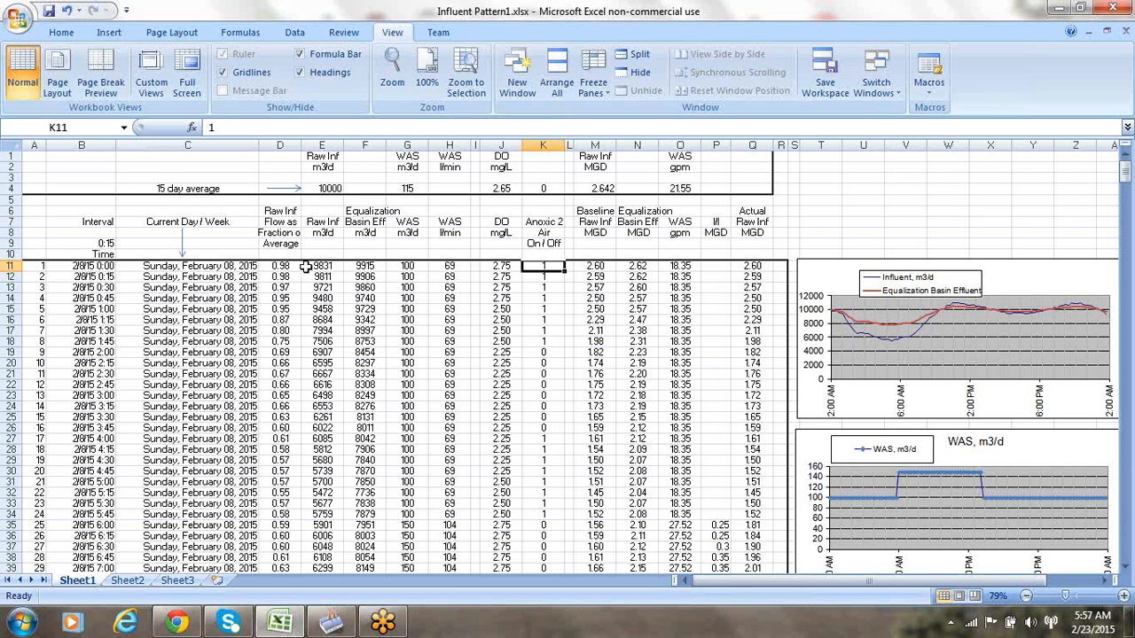
{"action": "left_click", "coordinate": [493, 266]}
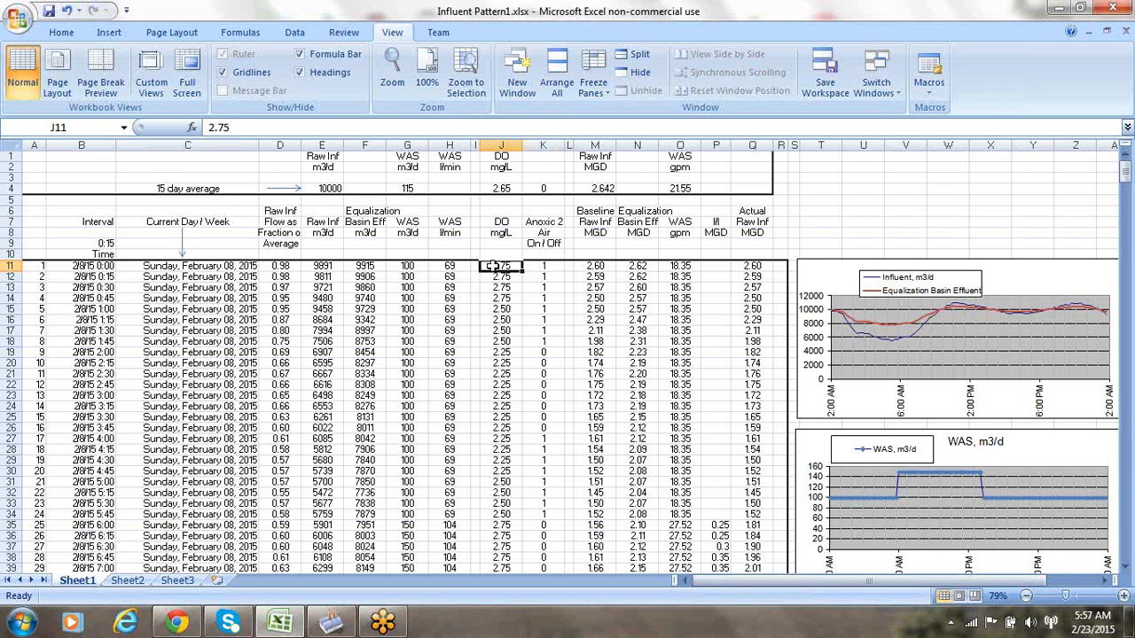
{"action": "left_click", "coordinate": [534, 266]}
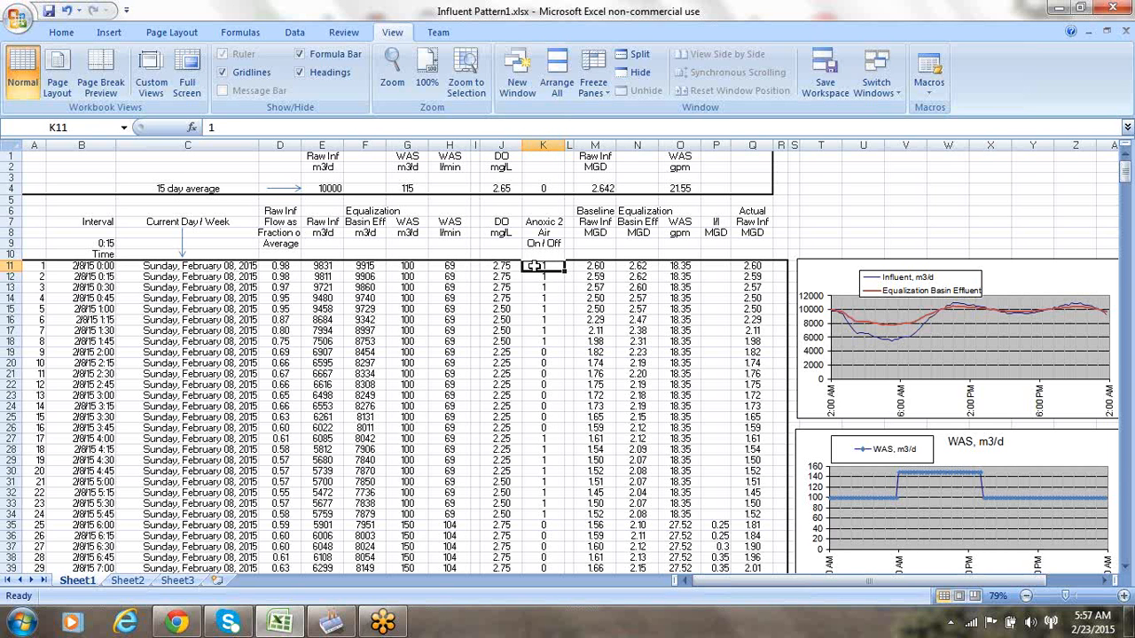
Switch to IViewOps and add a Recorder as time series data for the Raw Influent's RI Flow Controller.
{"action": "left_click", "coordinate": [331, 625]}
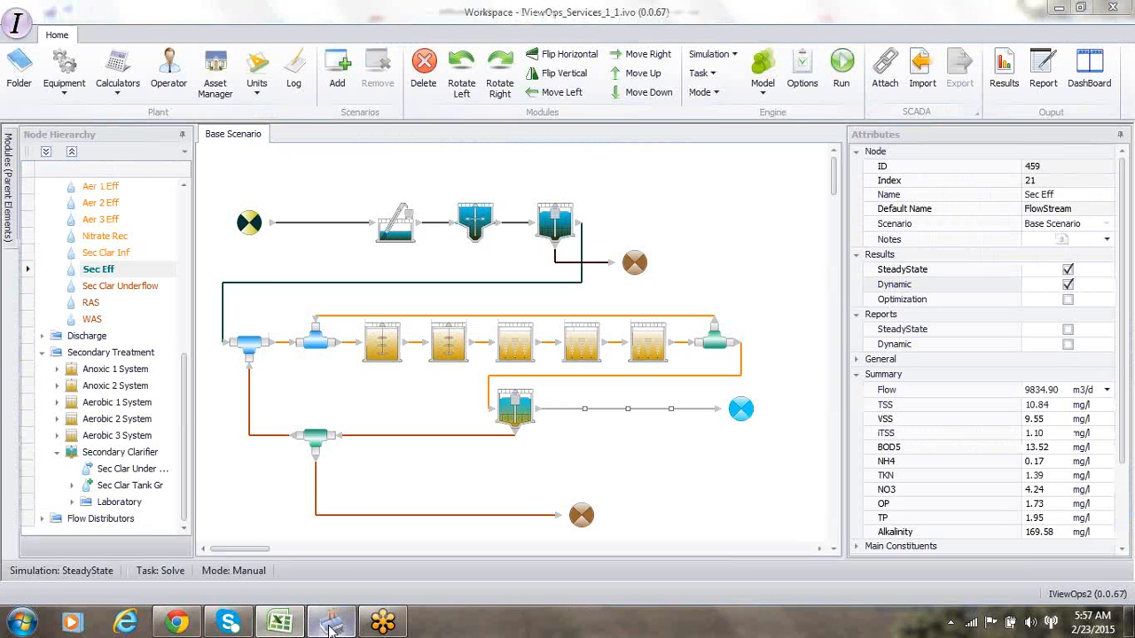
{"action": "left_click", "coordinate": [248, 223]}
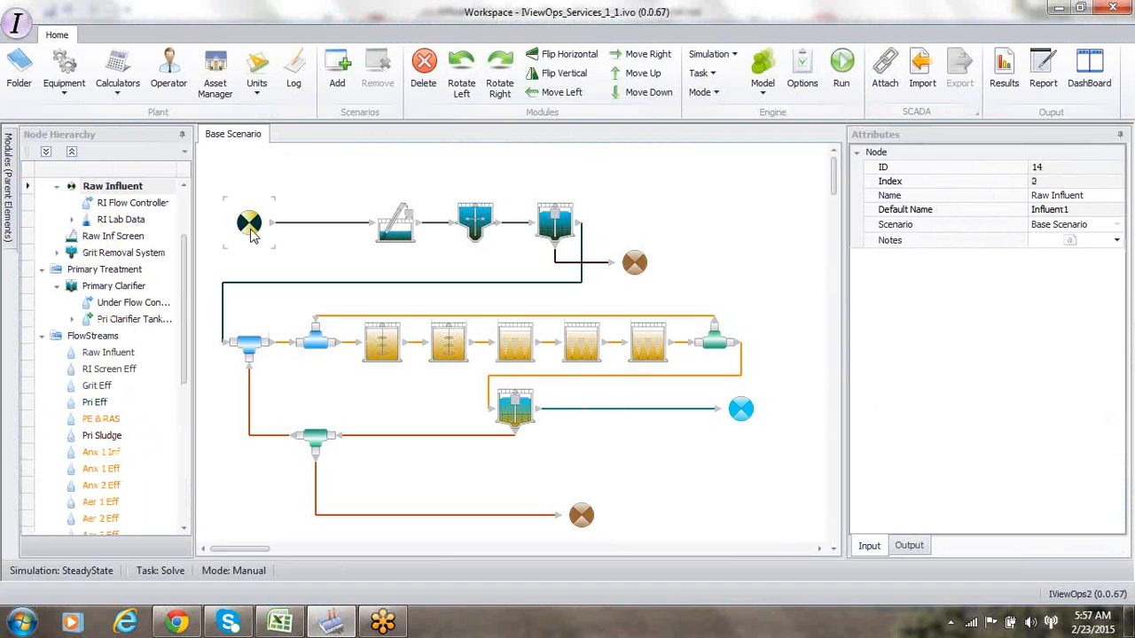
{"action": "left_click", "coordinate": [136, 204]}
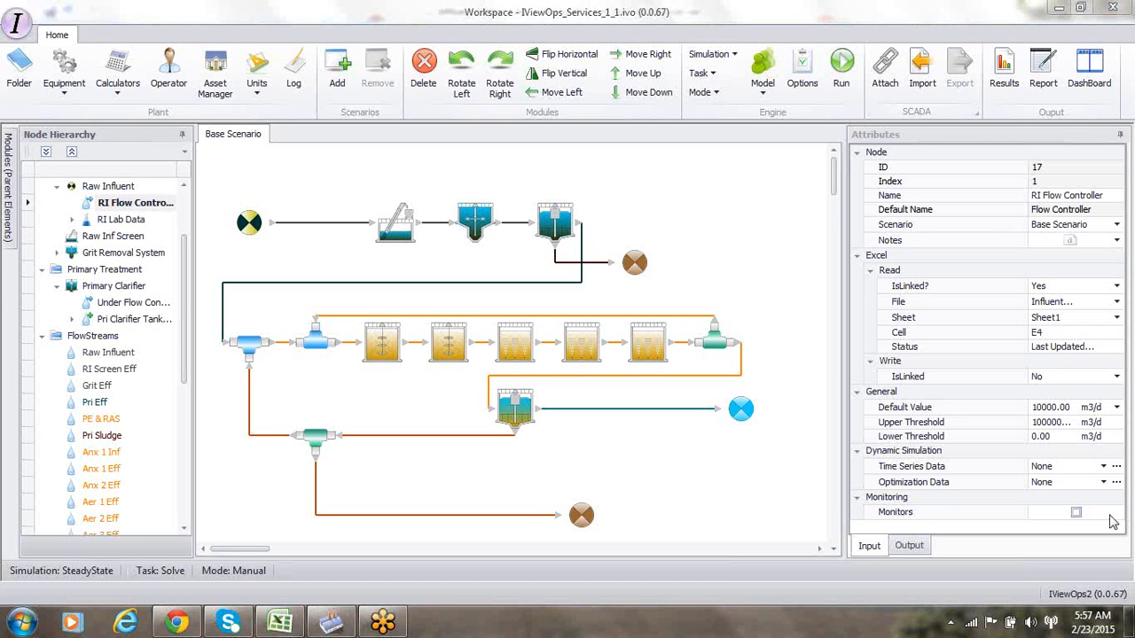
{"action": "left_click", "coordinate": [1117, 467]}
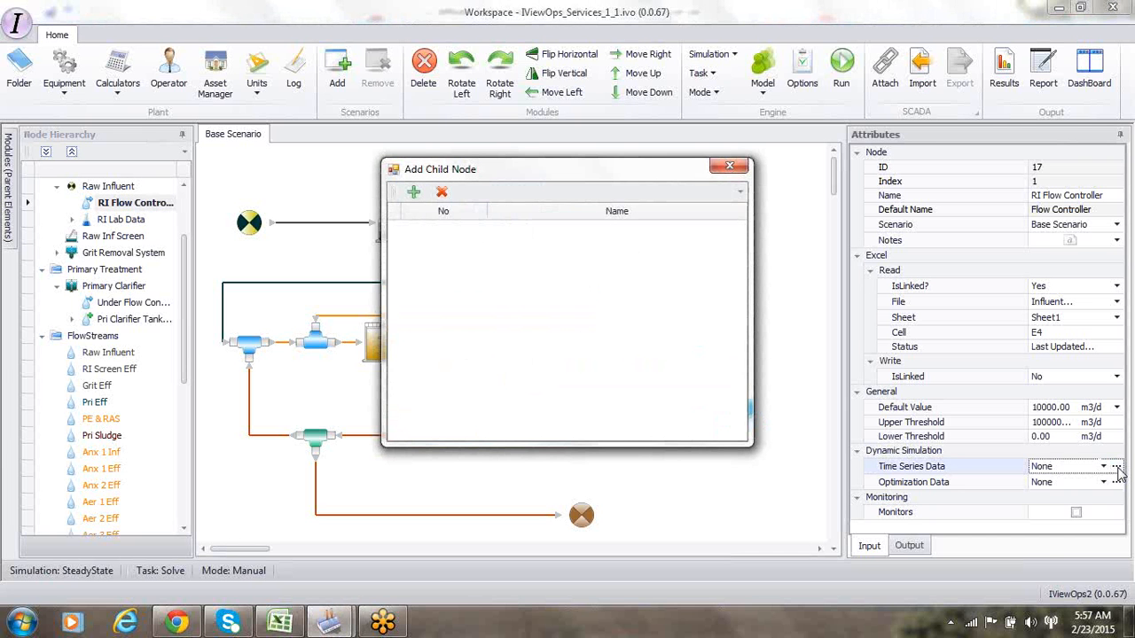
{"action": "left_click", "coordinate": [415, 201]}
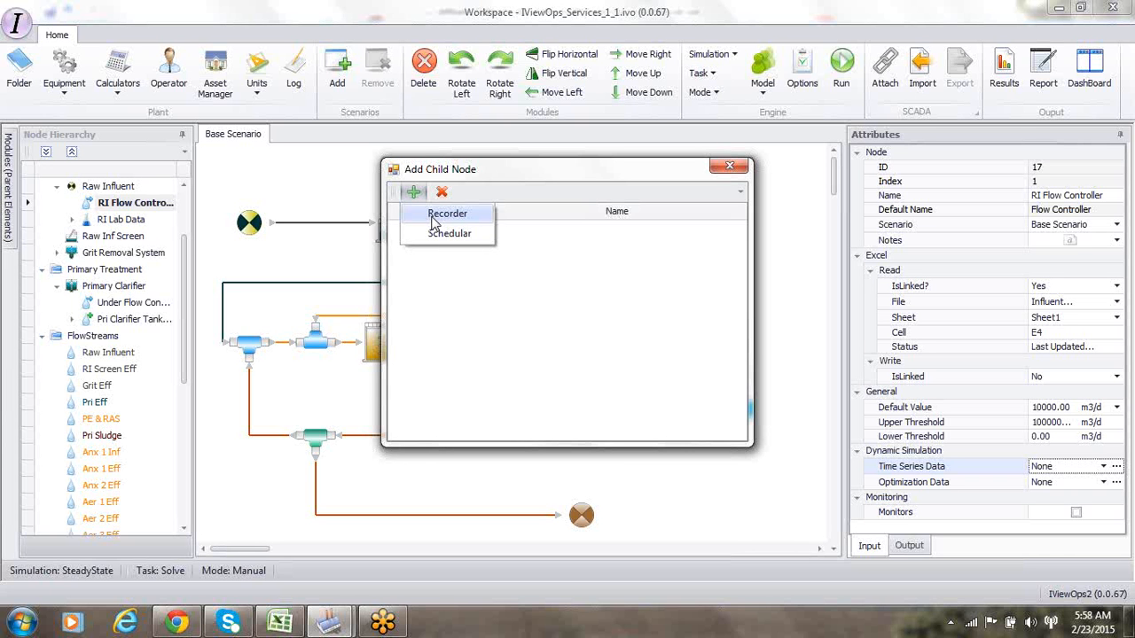
{"action": "left_click", "coordinate": [433, 219]}
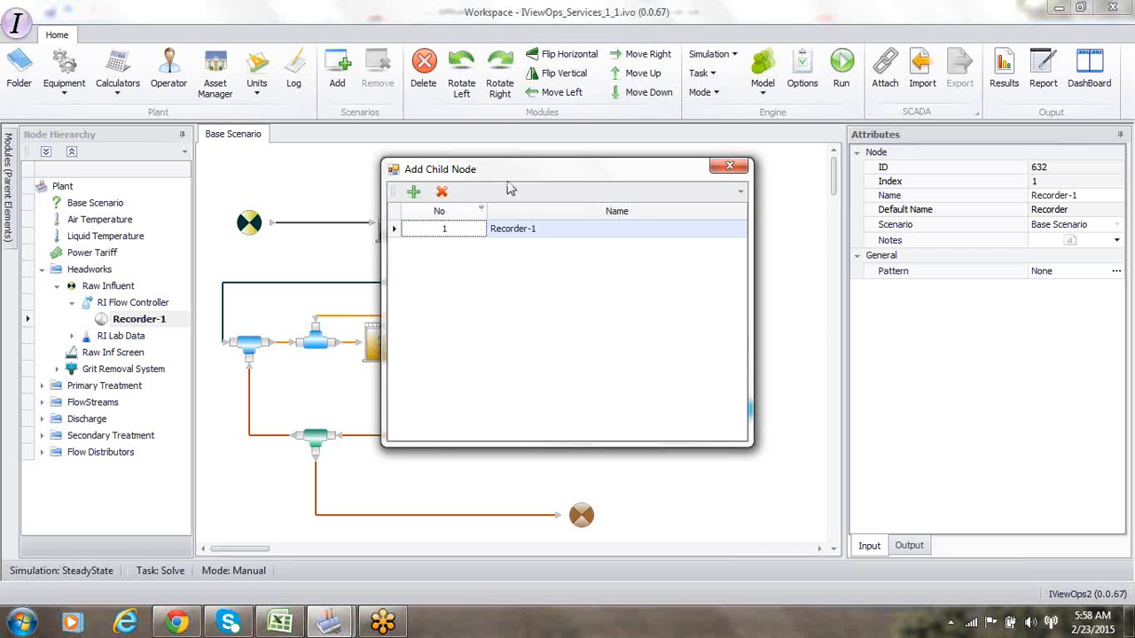
{"action": "left_click", "coordinate": [729, 167]}
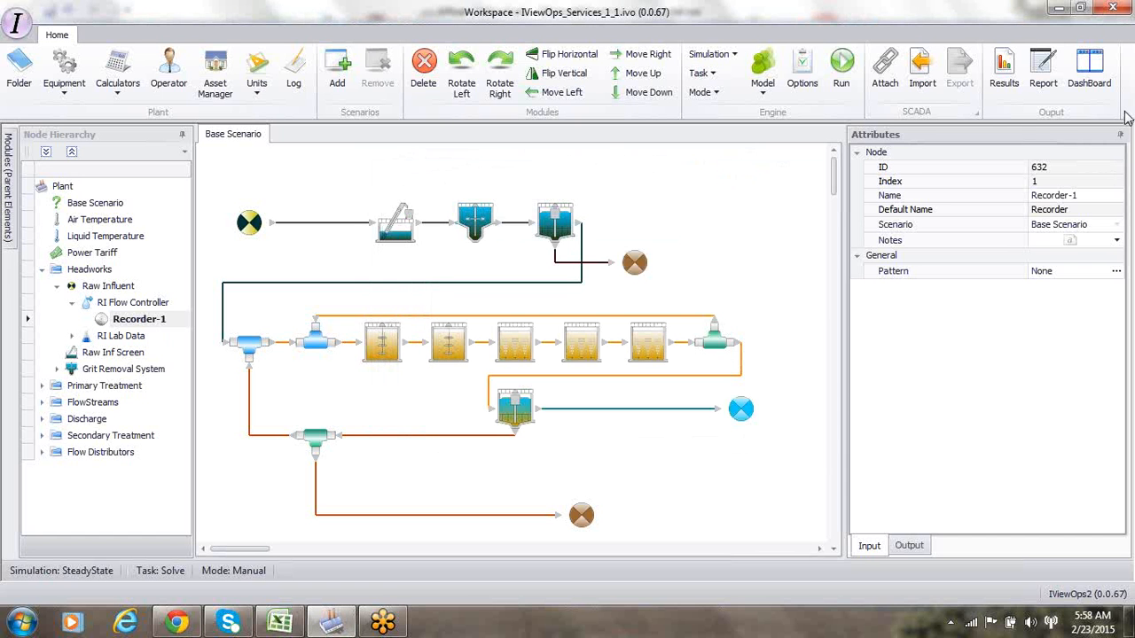
Add a pattern to the new recorder under the RI Flow Controller.
{"action": "left_click", "coordinate": [1117, 273]}
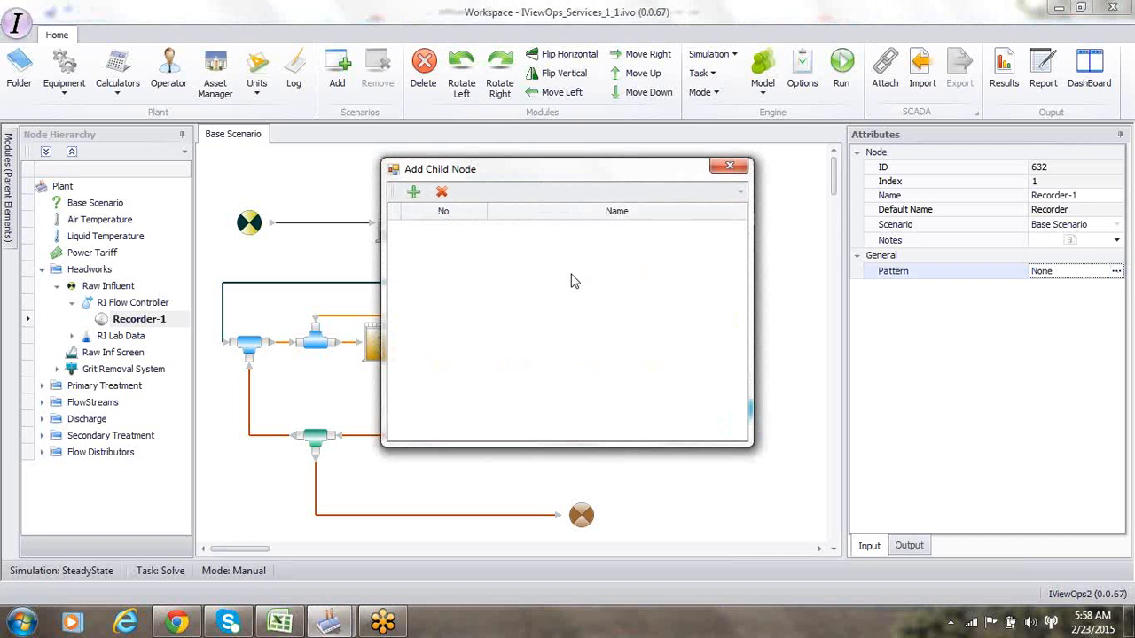
{"action": "left_click", "coordinate": [414, 193]}
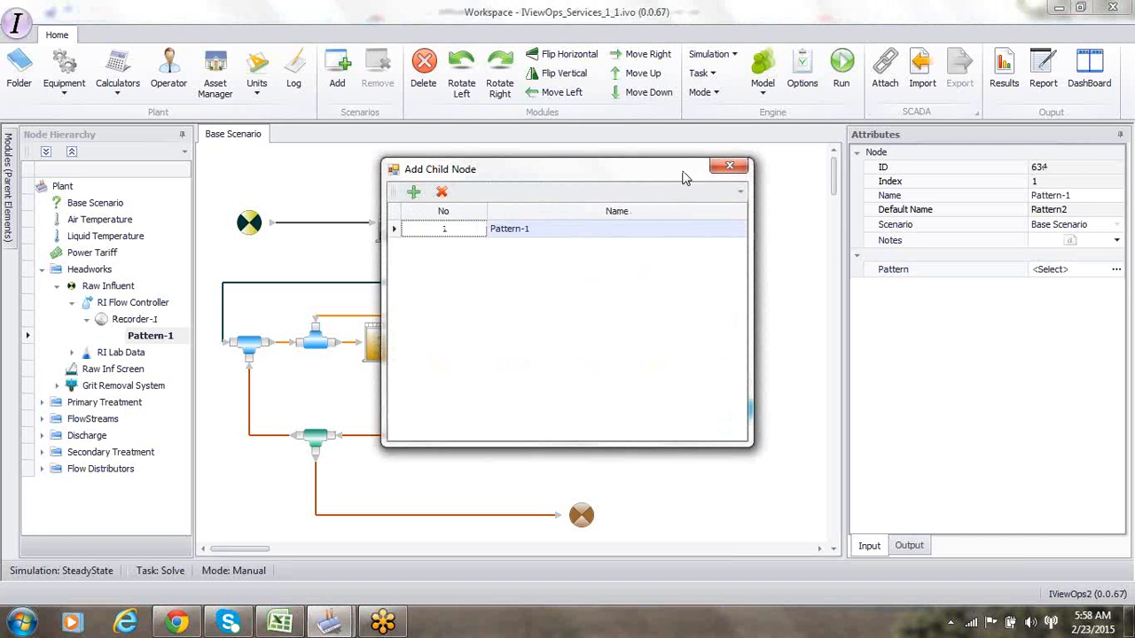
{"action": "left_click", "coordinate": [728, 166]}
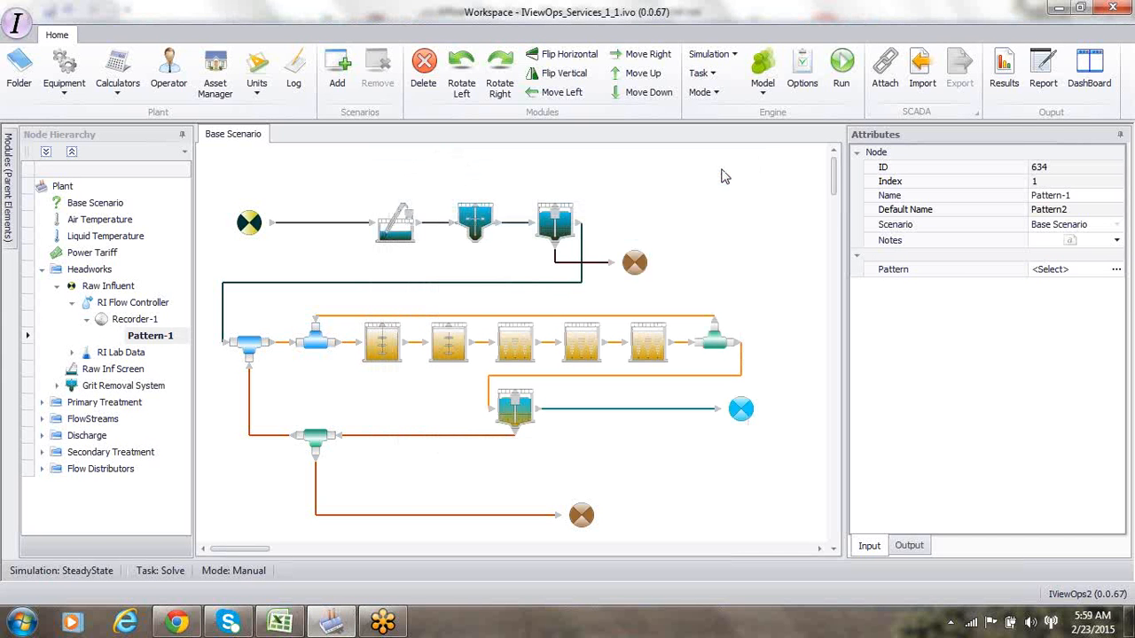
Turn on Excel linking for the pattern's time steps, using Sheet1 of Influent Pattern1.xlsx as the source.
{"action": "left_click", "coordinate": [1117, 270]}
{"action": "left_click", "coordinate": [1115, 270]}
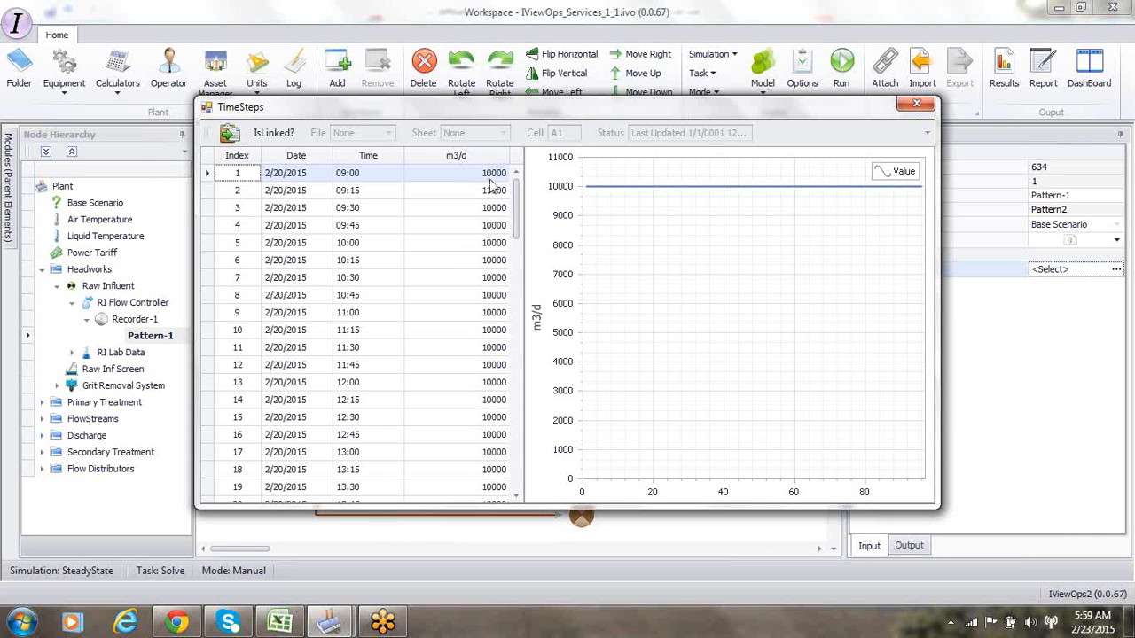
{"action": "left_click", "coordinate": [267, 134]}
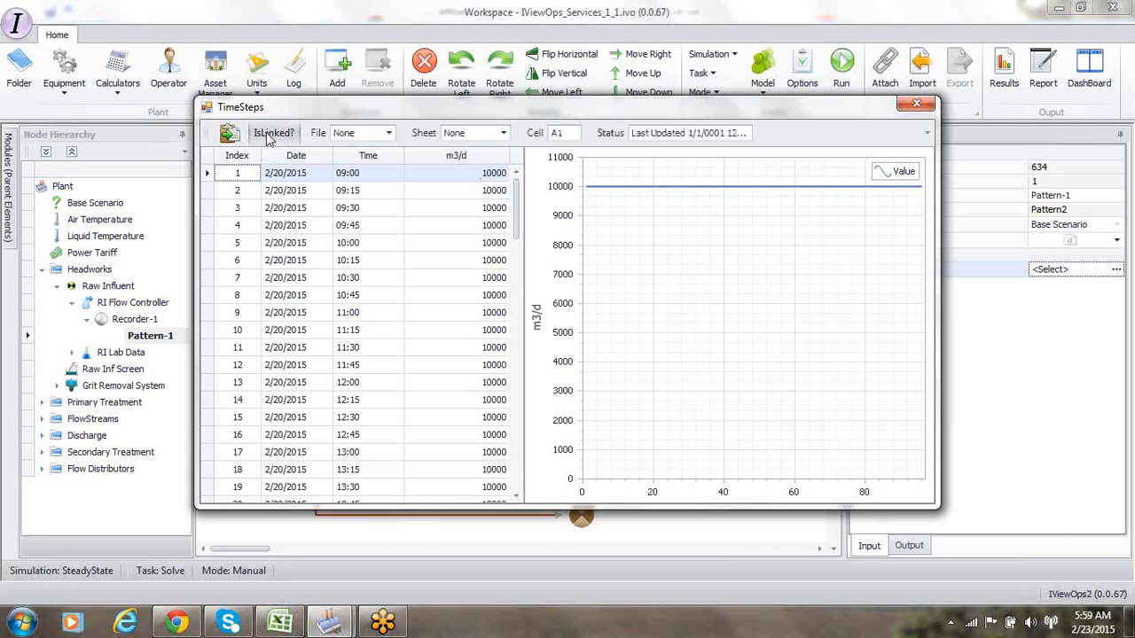
{"action": "left_click", "coordinate": [389, 135]}
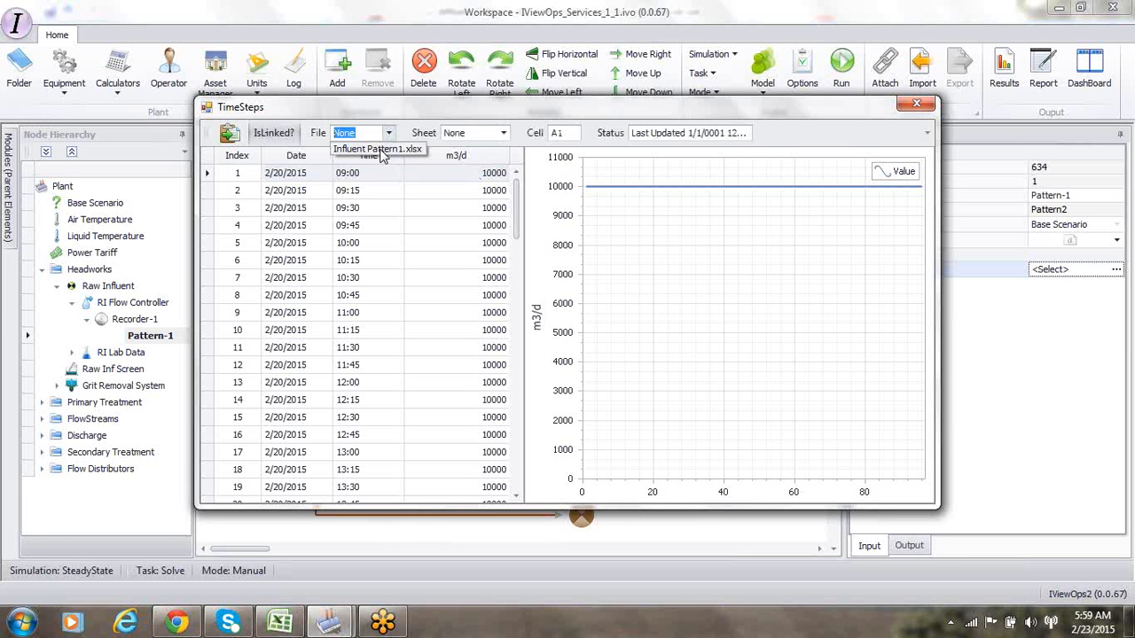
{"action": "left_click", "coordinate": [383, 151]}
{"action": "left_click", "coordinate": [503, 133]}
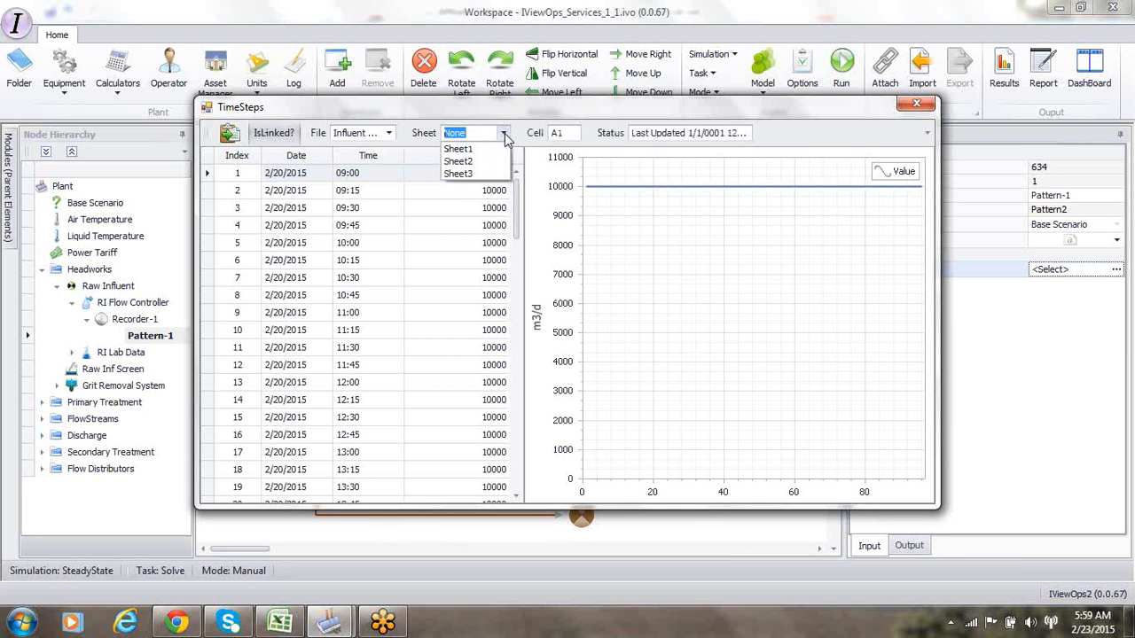
{"action": "left_click", "coordinate": [472, 149]}
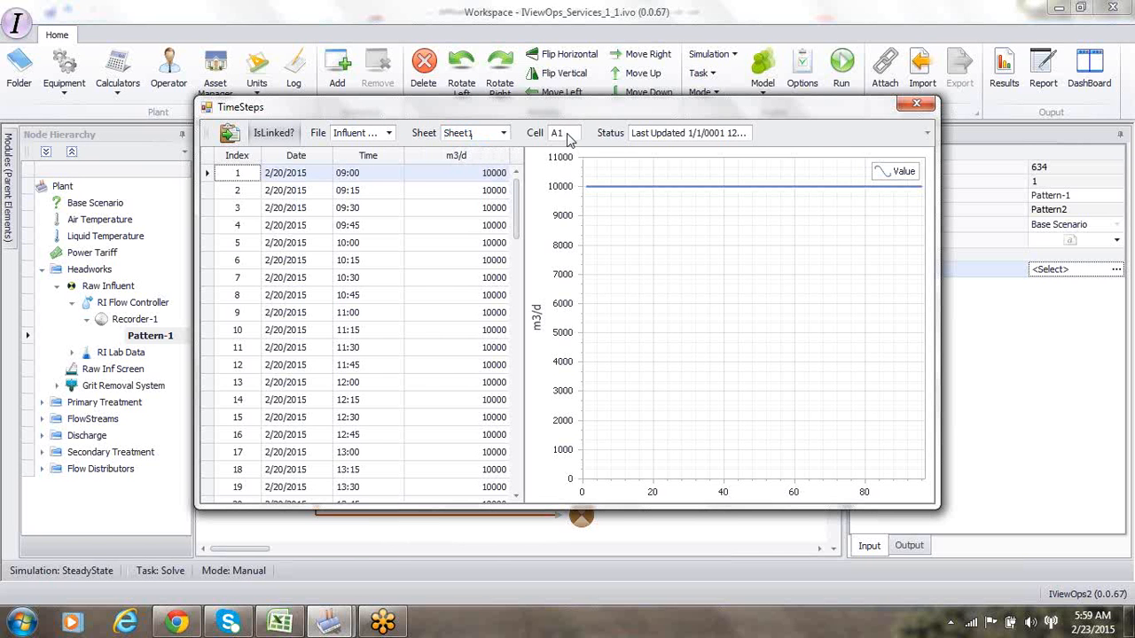
Locate the first Raw Inf m3/d value in the Excel sheet and set the pattern link's cell to E11 in IViewOps.
{"action": "key", "text": "alt+Tab"}
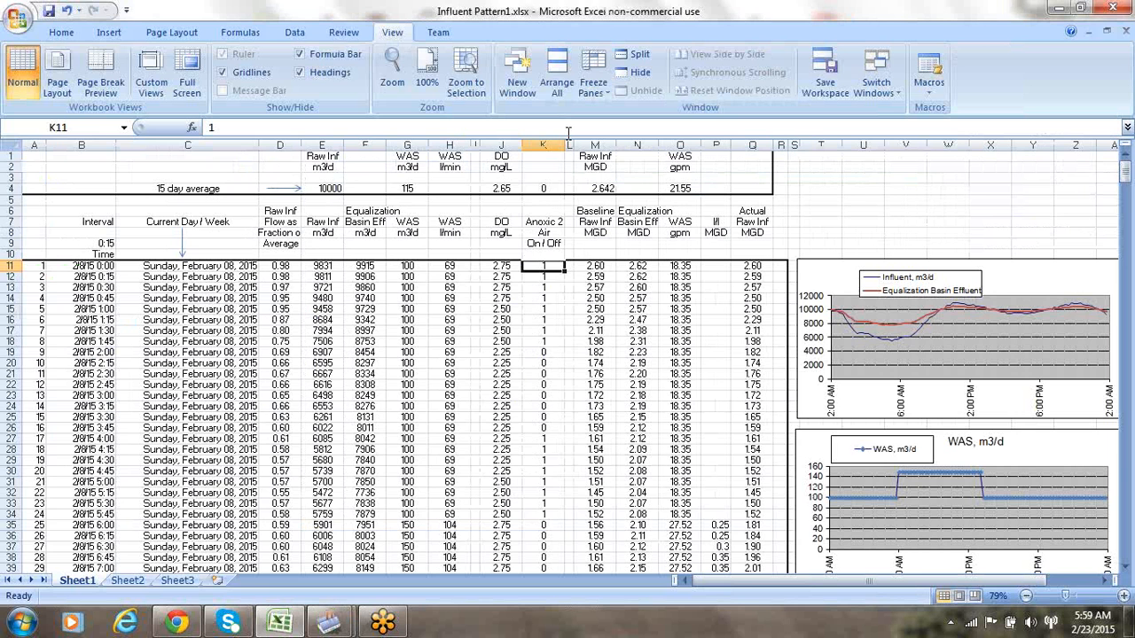
{"action": "left_click", "coordinate": [318, 266]}
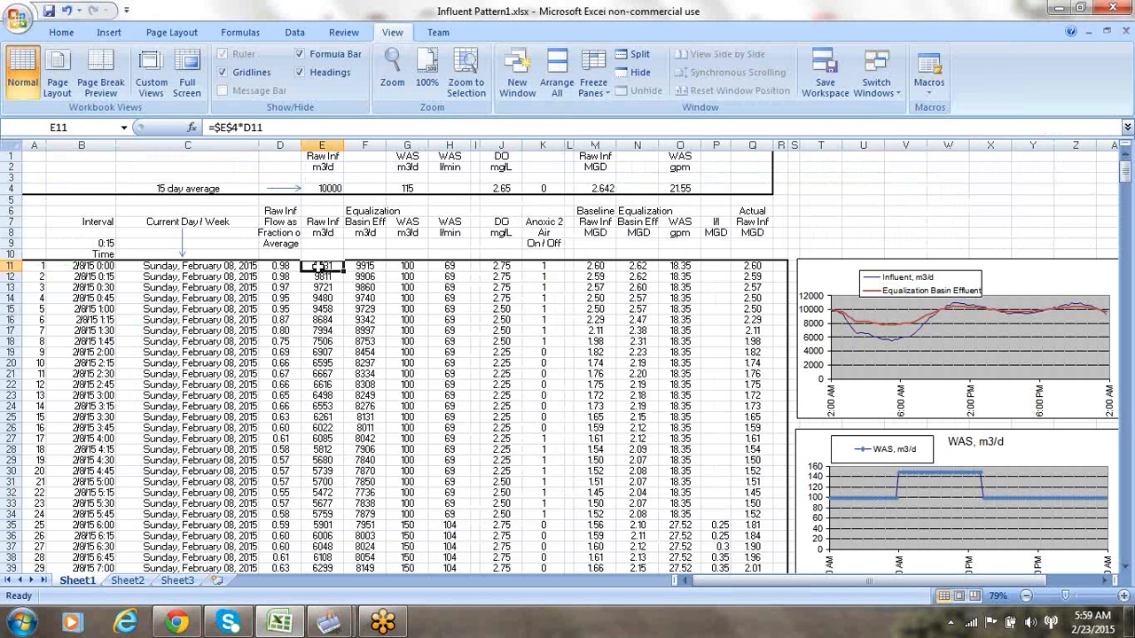
{"action": "key", "text": "alt+Tab"}
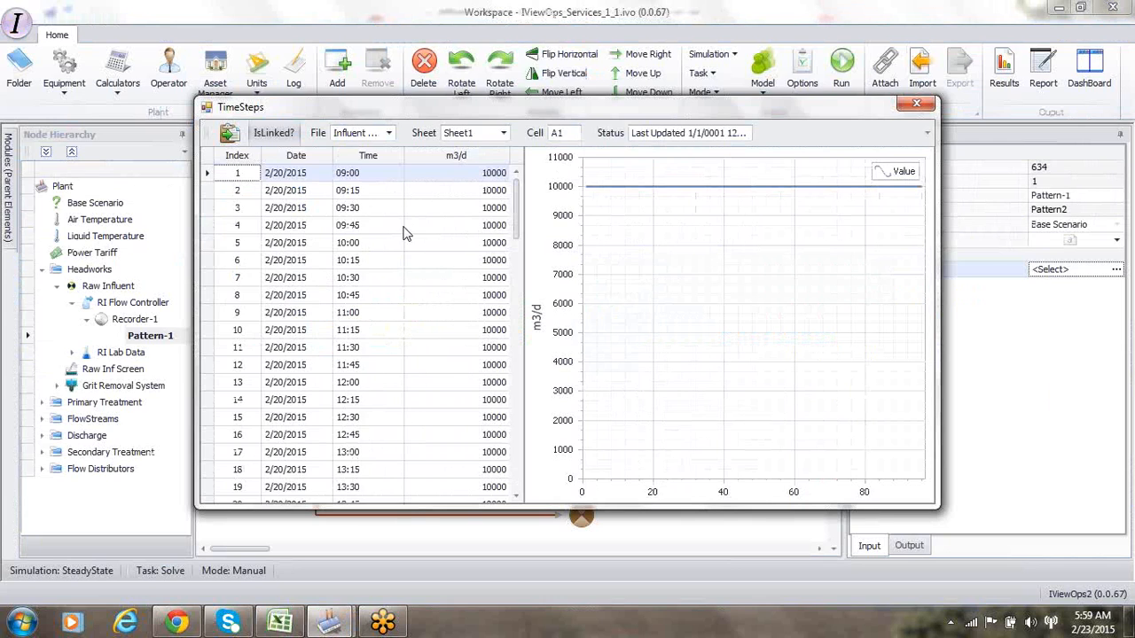
{"action": "left_click", "coordinate": [572, 133]}
{"action": "key", "text": "BackSpace"}
{"action": "key", "text": "BackSpace"}
{"action": "type", "text": "E11"}
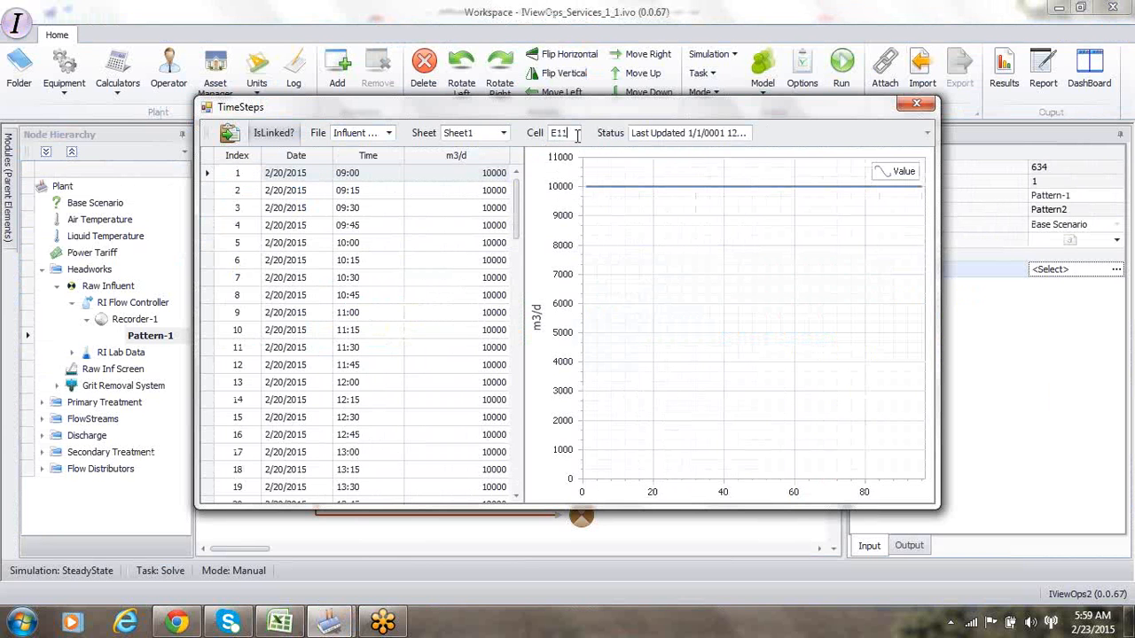
{"action": "left_click", "coordinate": [919, 108]}
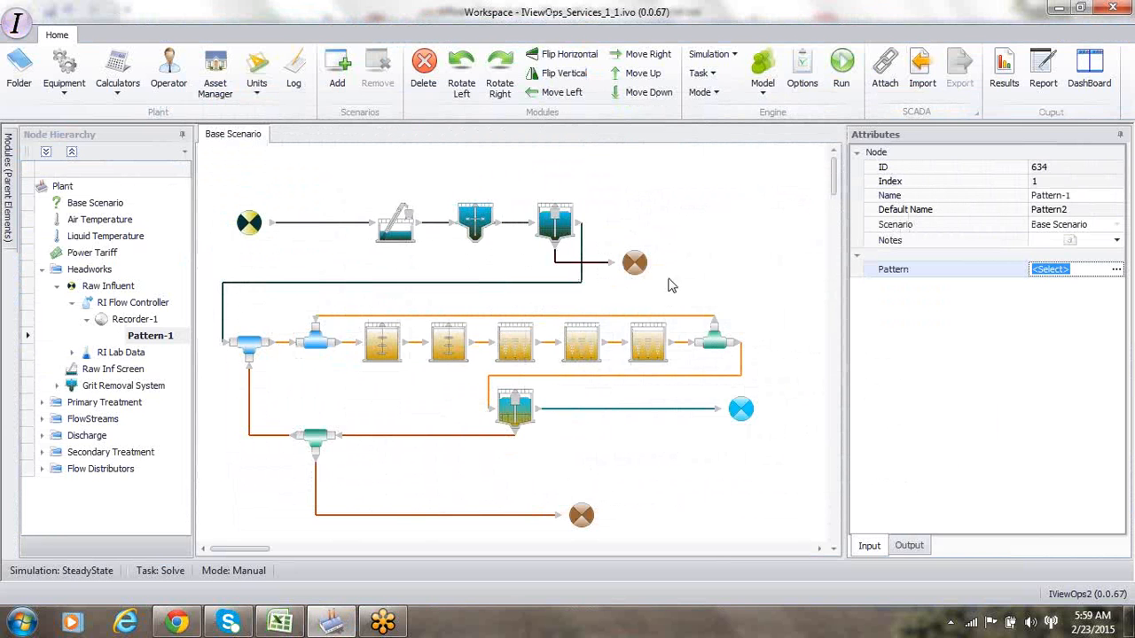
Set the RI Flow Controller's Time Series Data to Recorder-1.
{"action": "left_click", "coordinate": [124, 305]}
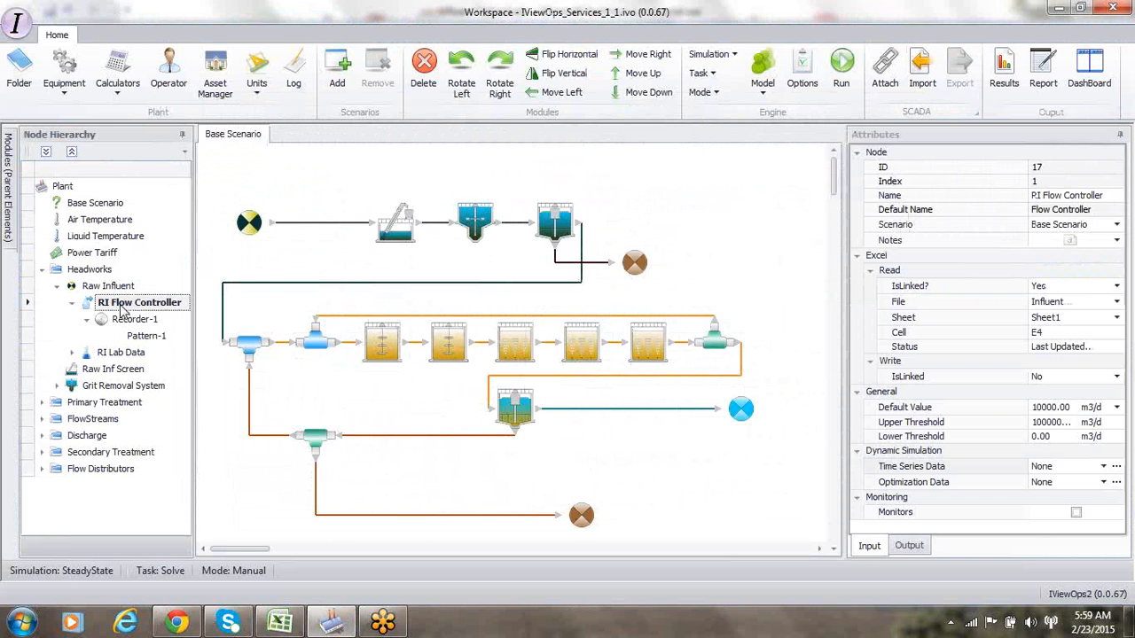
{"action": "left_click", "coordinate": [1104, 470]}
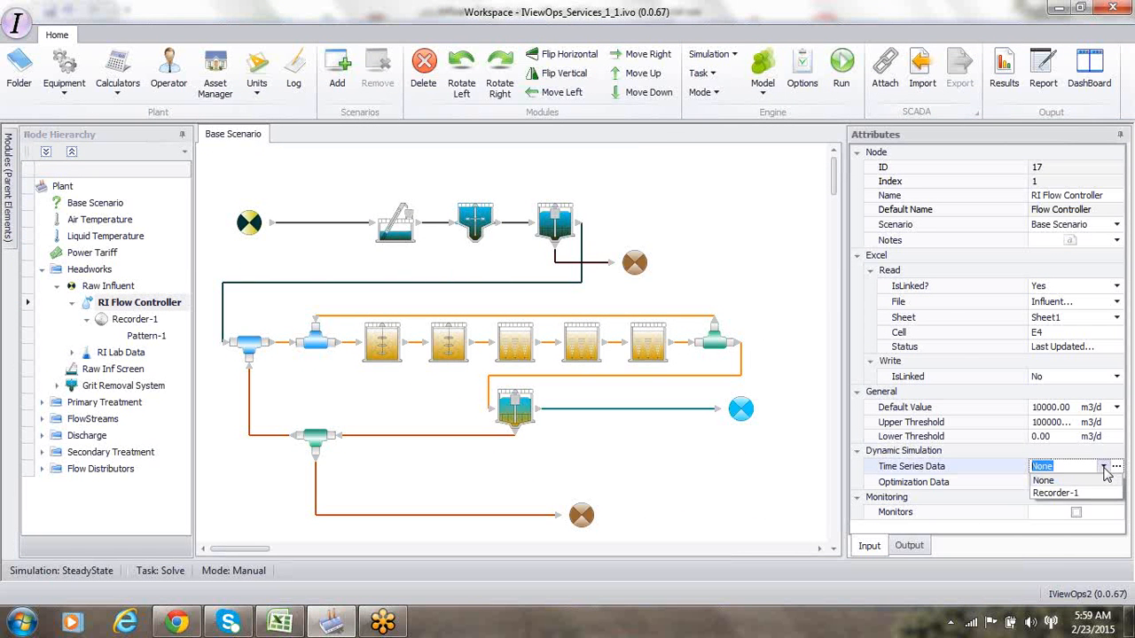
{"action": "left_click", "coordinate": [1049, 494]}
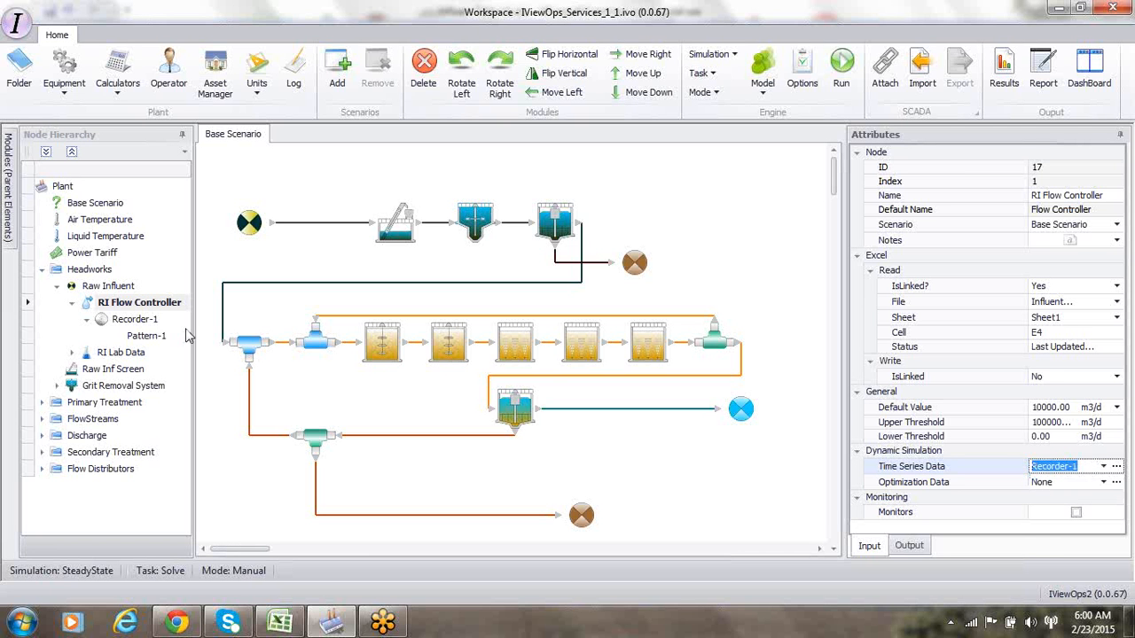
Check the recorder's assigned pattern and review Pattern-1's Excel link settings and time step values.
{"action": "left_click", "coordinate": [141, 323]}
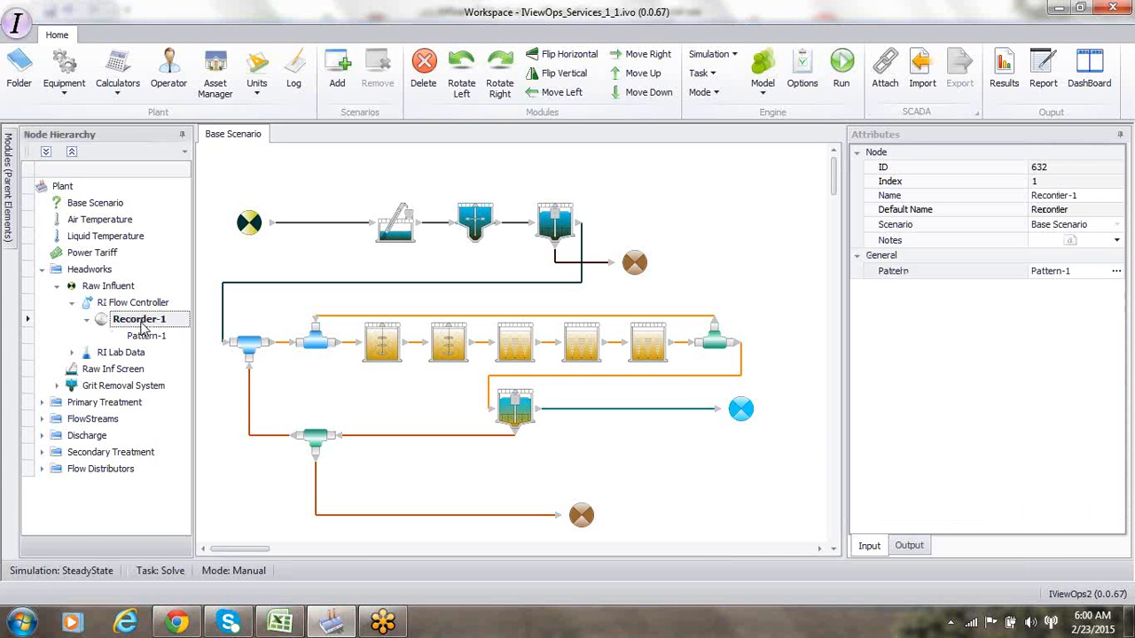
{"action": "left_click", "coordinate": [144, 337]}
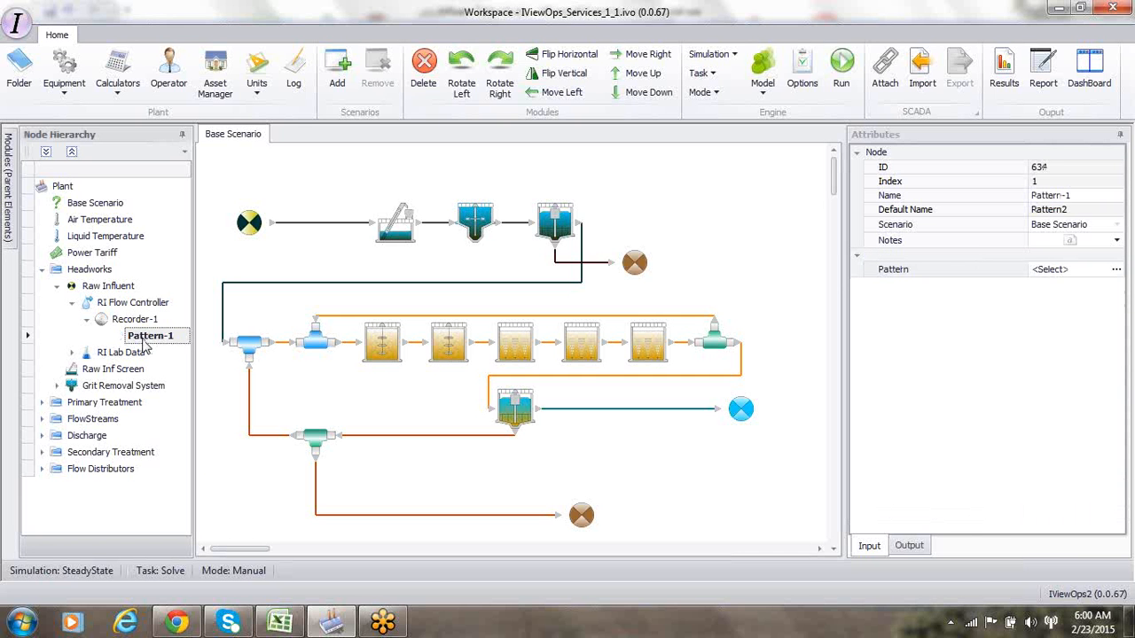
{"action": "left_click", "coordinate": [1117, 270]}
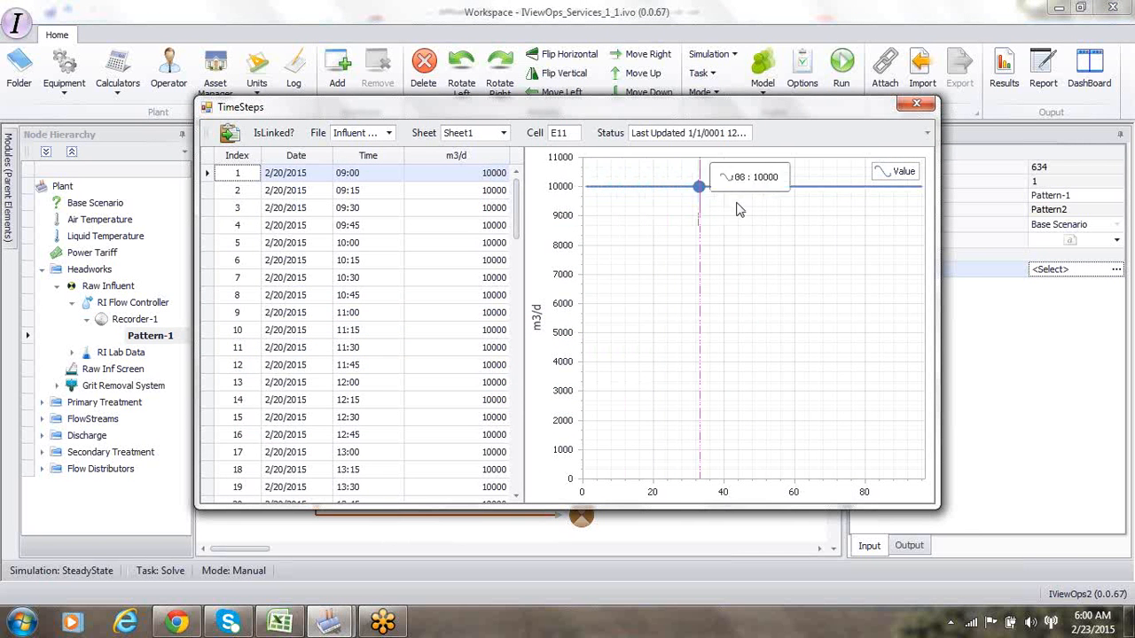
{"action": "left_click", "coordinate": [915, 106]}
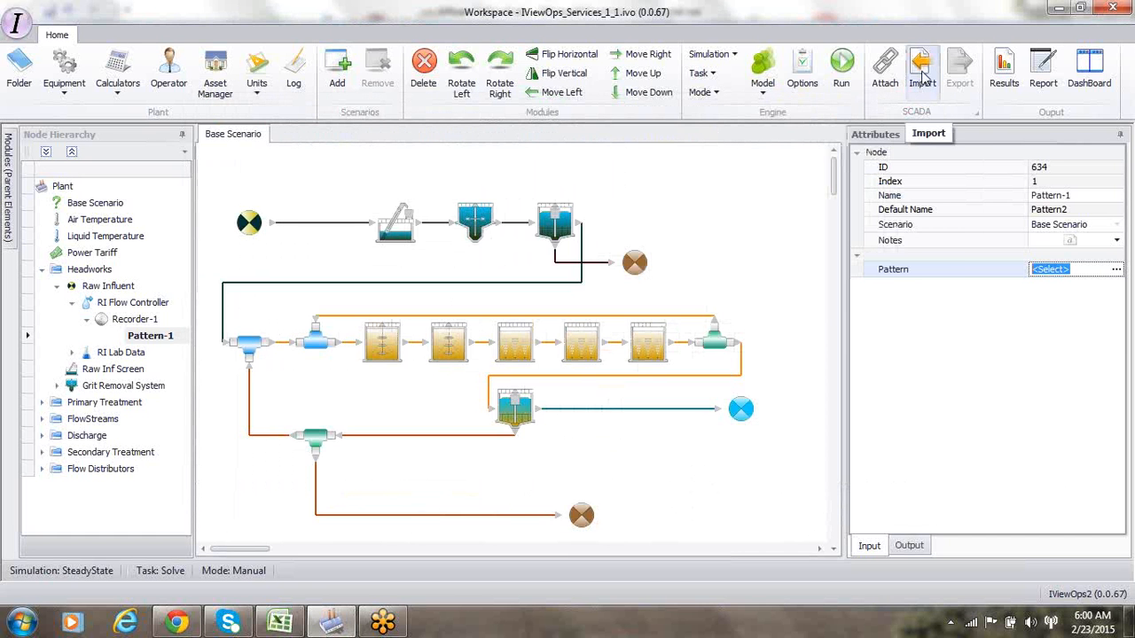
Import the linked Excel data into the model and reopen Pattern-1's time steps to inspect the influent flow curve.
{"action": "left_click", "coordinate": [923, 78]}
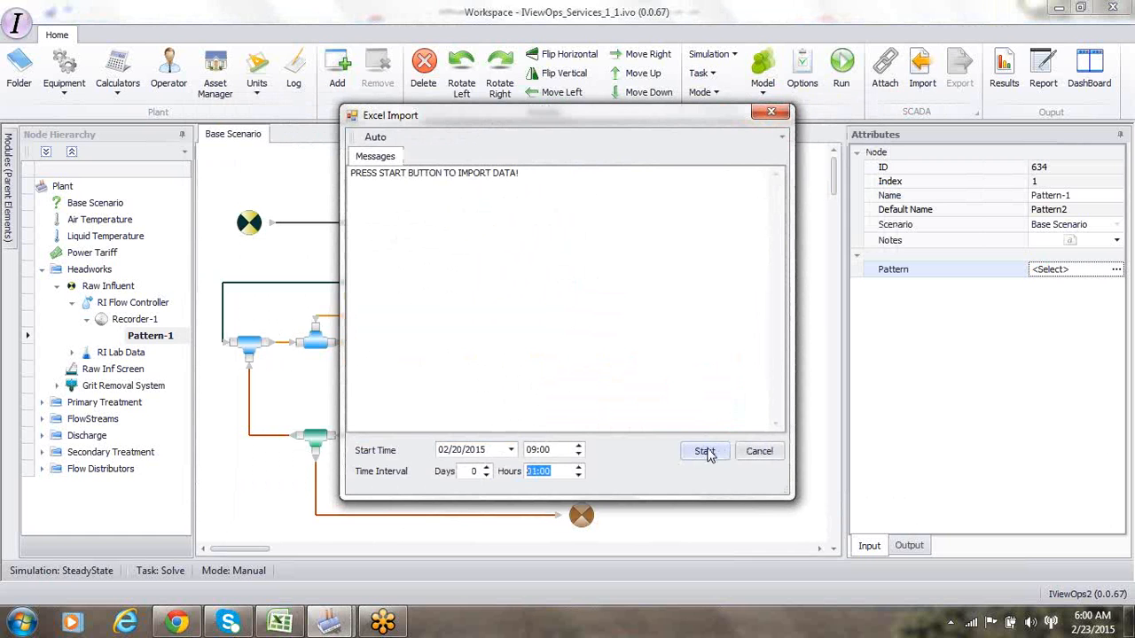
{"action": "left_click", "coordinate": [704, 451]}
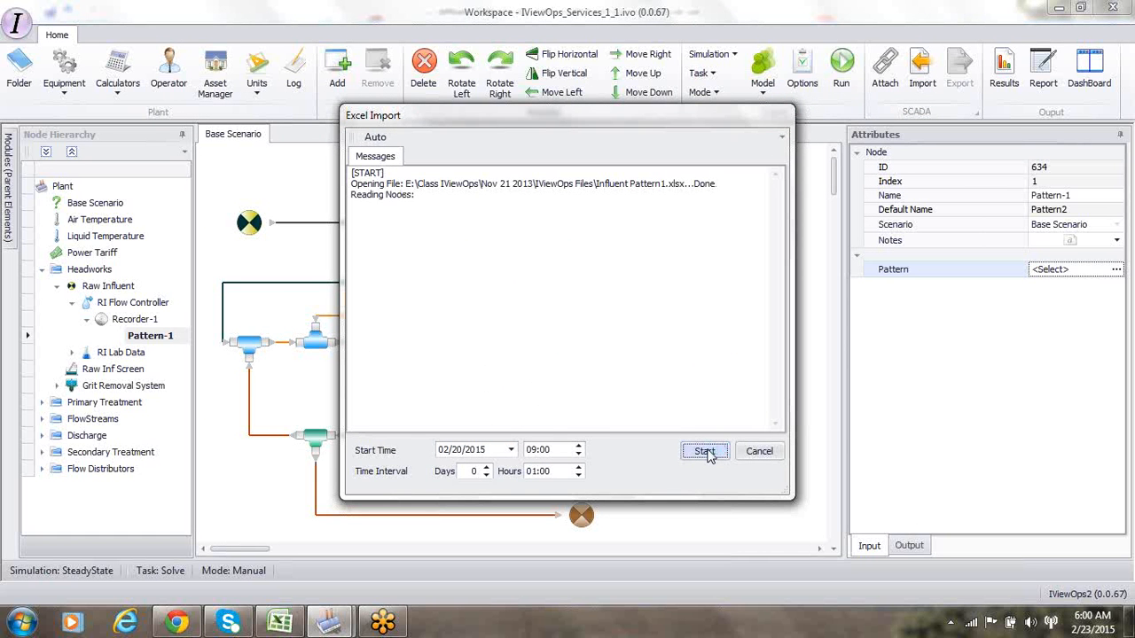
{"action": "left_click", "coordinate": [770, 113]}
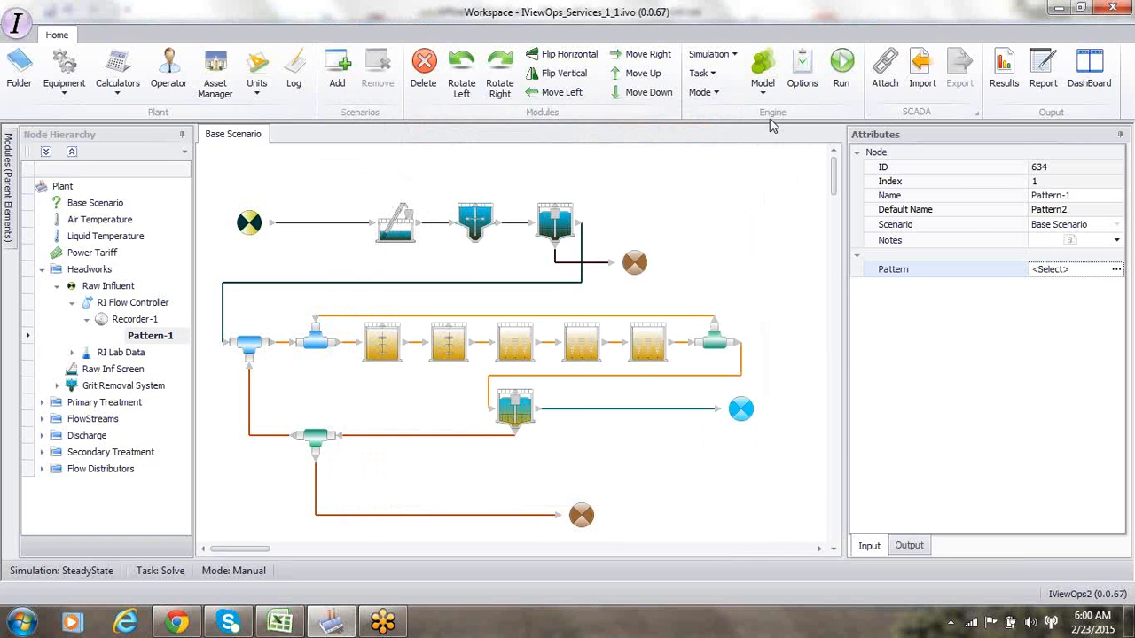
{"action": "left_click", "coordinate": [1116, 270]}
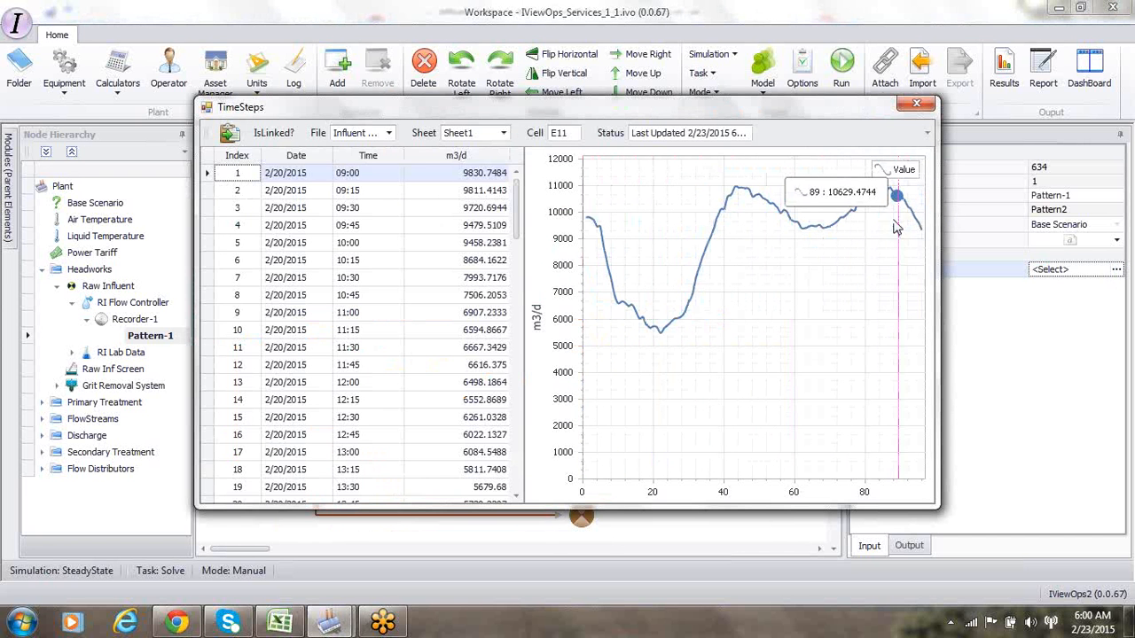
Close Pattern-1's time steps and open the solver's dynamic options.
{"action": "left_click", "coordinate": [918, 106]}
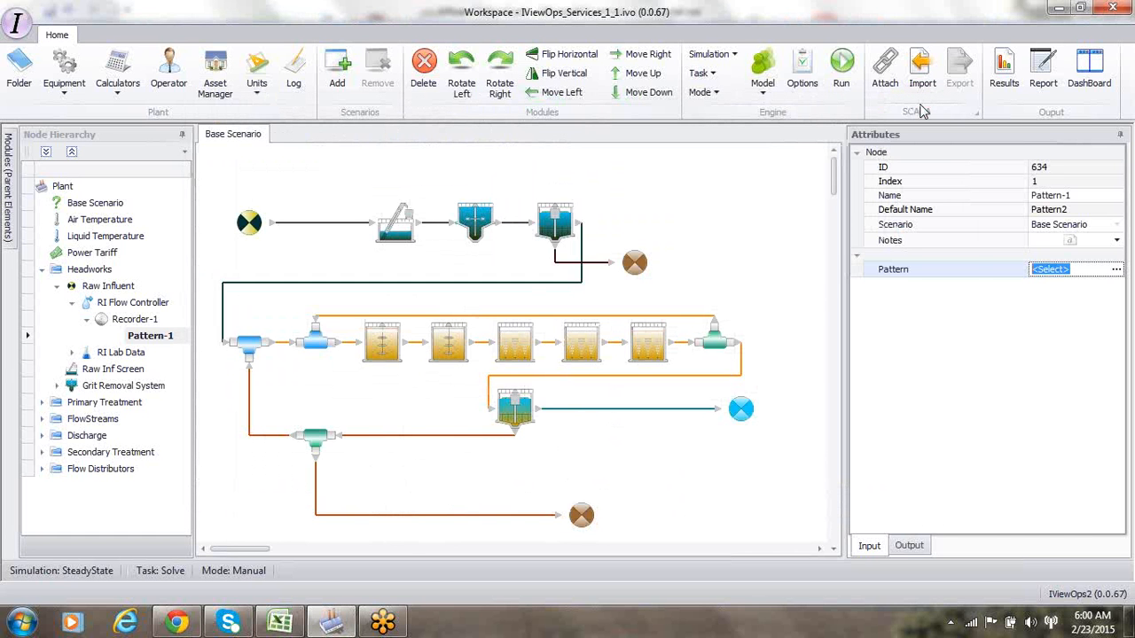
{"action": "left_click", "coordinate": [803, 78]}
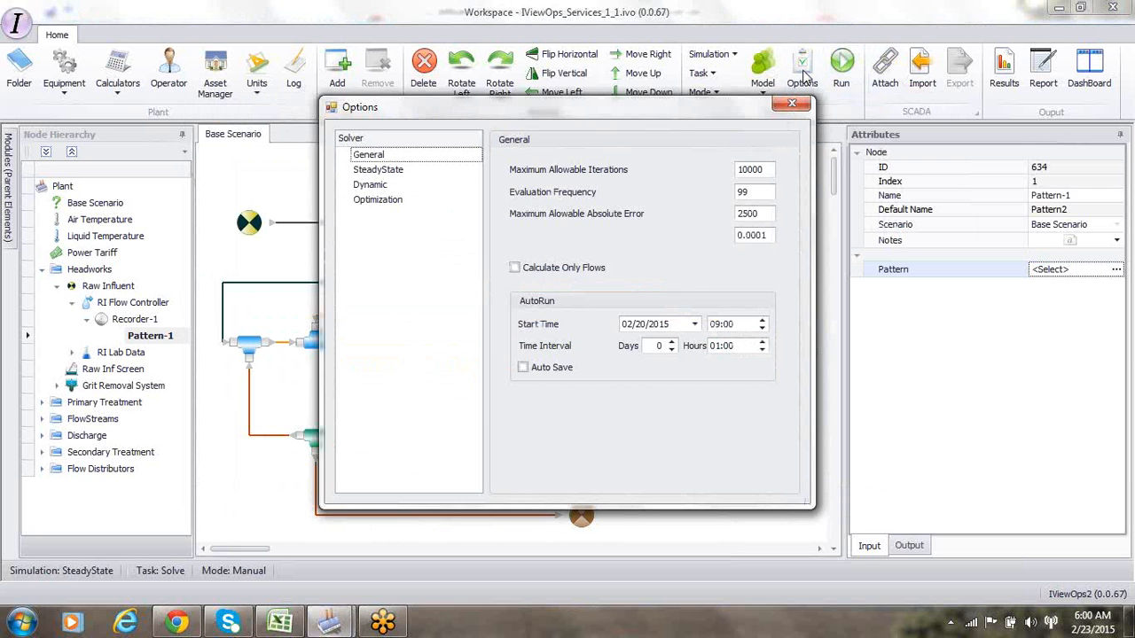
{"action": "left_click", "coordinate": [381, 185]}
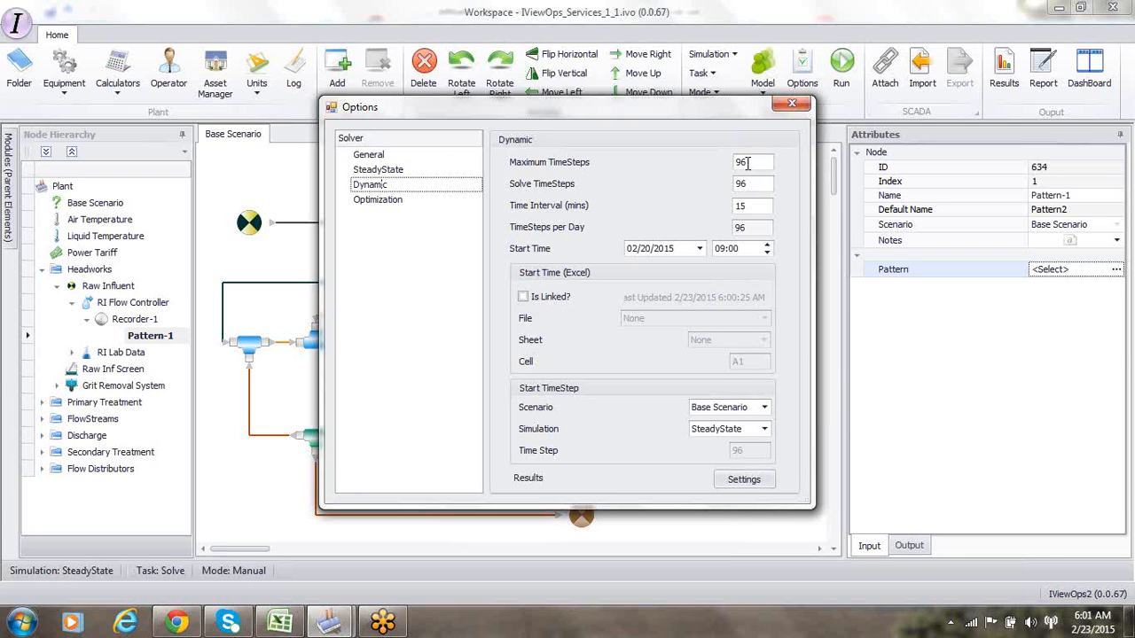
Set the dynamic maximum time steps to 672 and accept resetting all time dynamic patterns to the new length.
{"action": "left_click", "coordinate": [748, 163]}
{"action": "key", "text": "BackSpace"}
{"action": "key", "text": "BackSpace"}
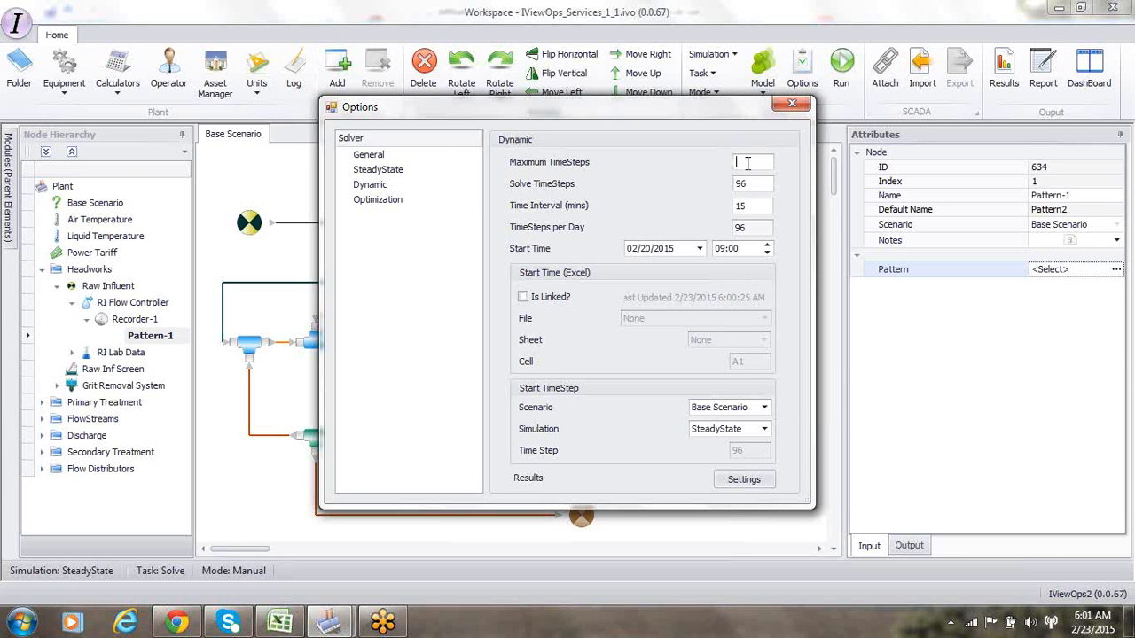
{"action": "type", "text": "672"}
{"action": "left_click", "coordinate": [764, 185]}
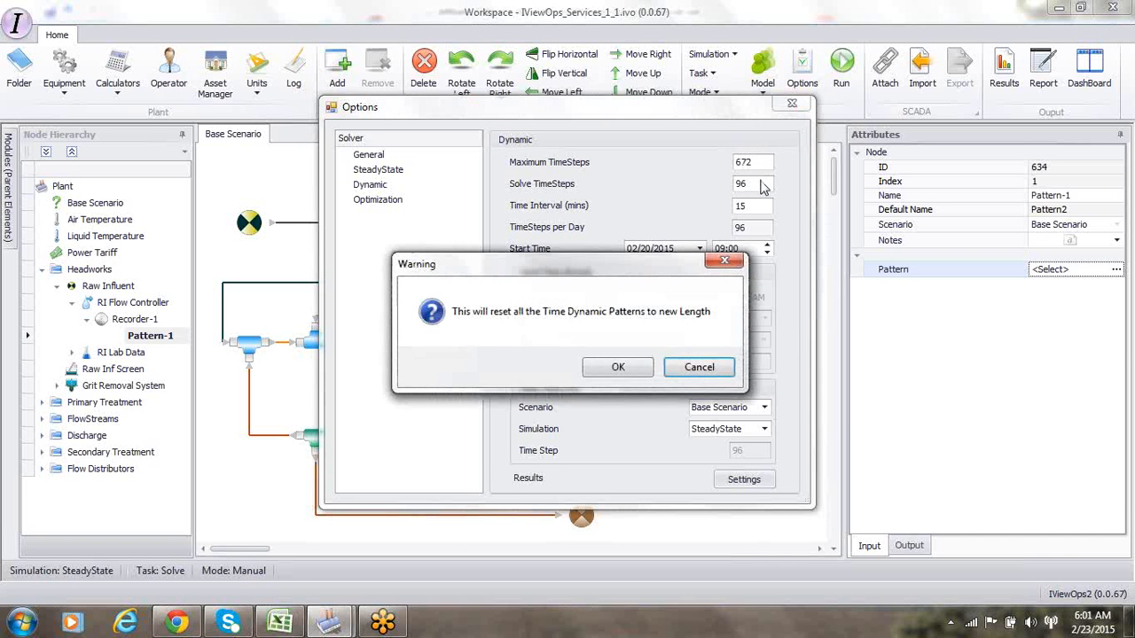
{"action": "left_click", "coordinate": [630, 368]}
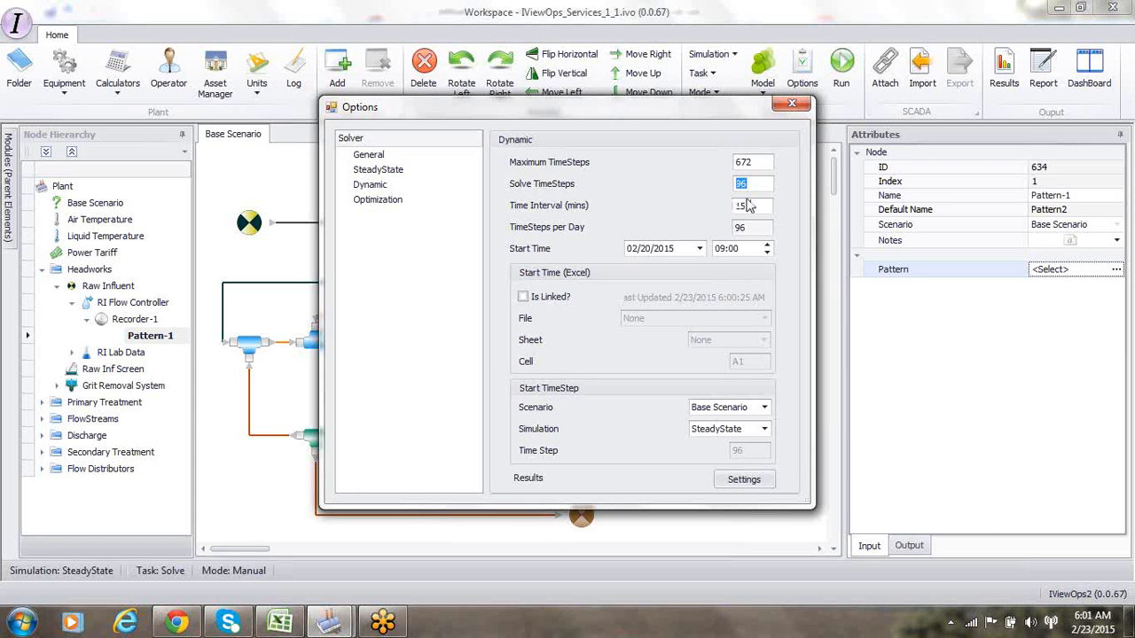
Set the dynamic maximum time steps to 96 and accept resetting the pattern lengths.
{"action": "left_click", "coordinate": [761, 164]}
{"action": "key", "text": "BackSpace"}
{"action": "key", "text": "BackSpace"}
{"action": "key", "text": "BackSpace"}
{"action": "type", "text": "86"}
{"action": "key", "text": "BackSpace"}
{"action": "key", "text": "BackSpace"}
{"action": "type", "text": "96"}
{"action": "left_click", "coordinate": [756, 207]}
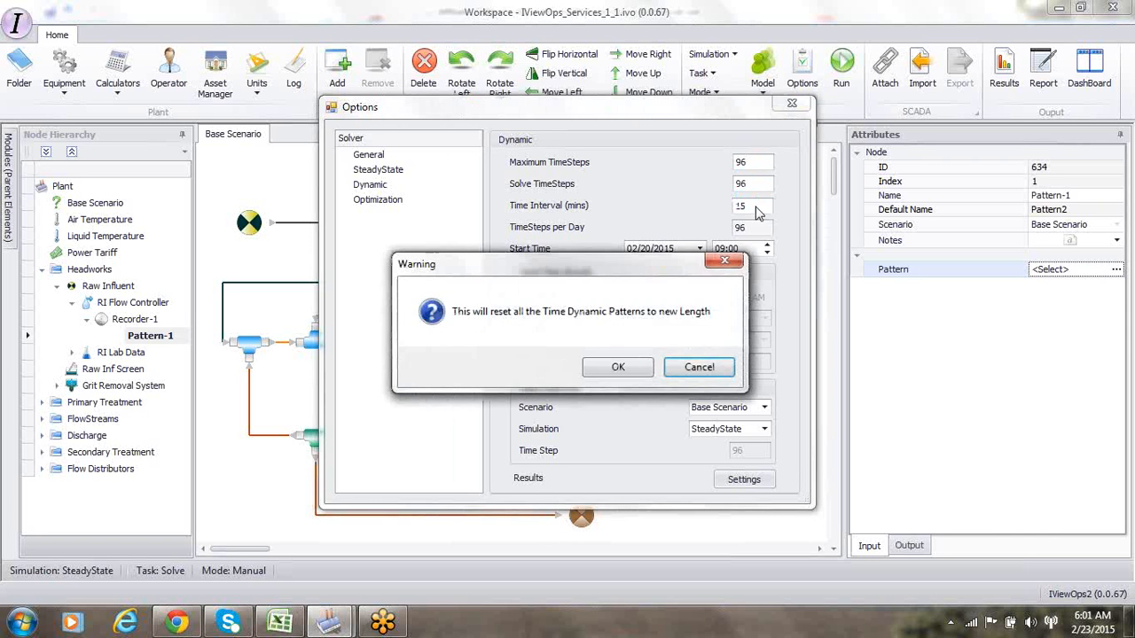
{"action": "left_click", "coordinate": [618, 372]}
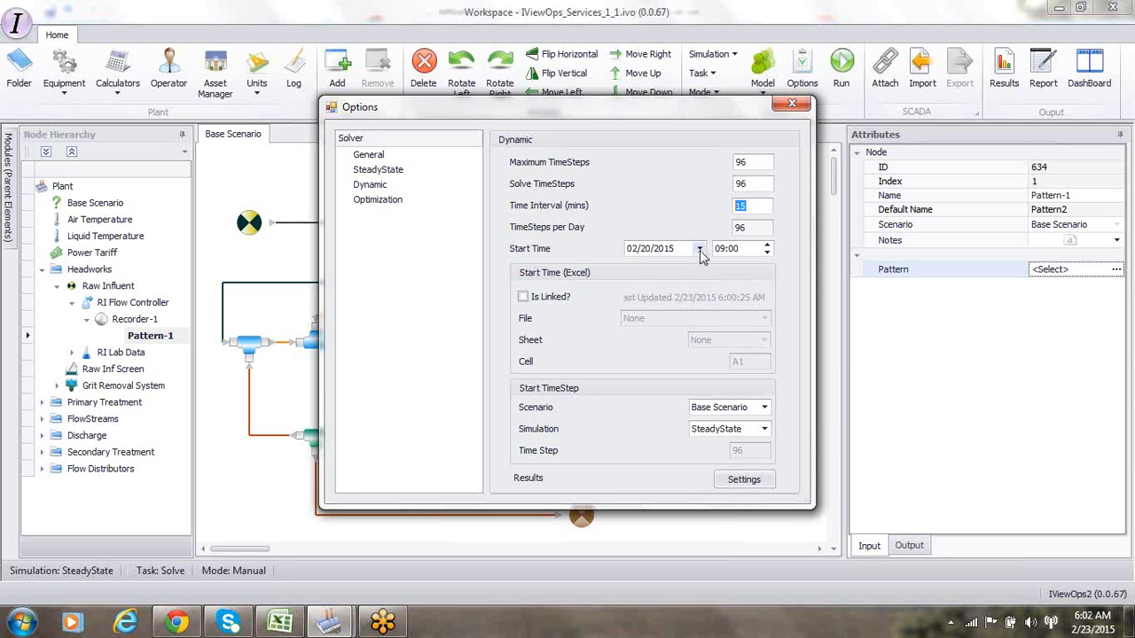
Check the first interval time in the Excel sheet and set the dynamic start time to 02/08/2015 at 00:00.
{"action": "left_click", "coordinate": [280, 623]}
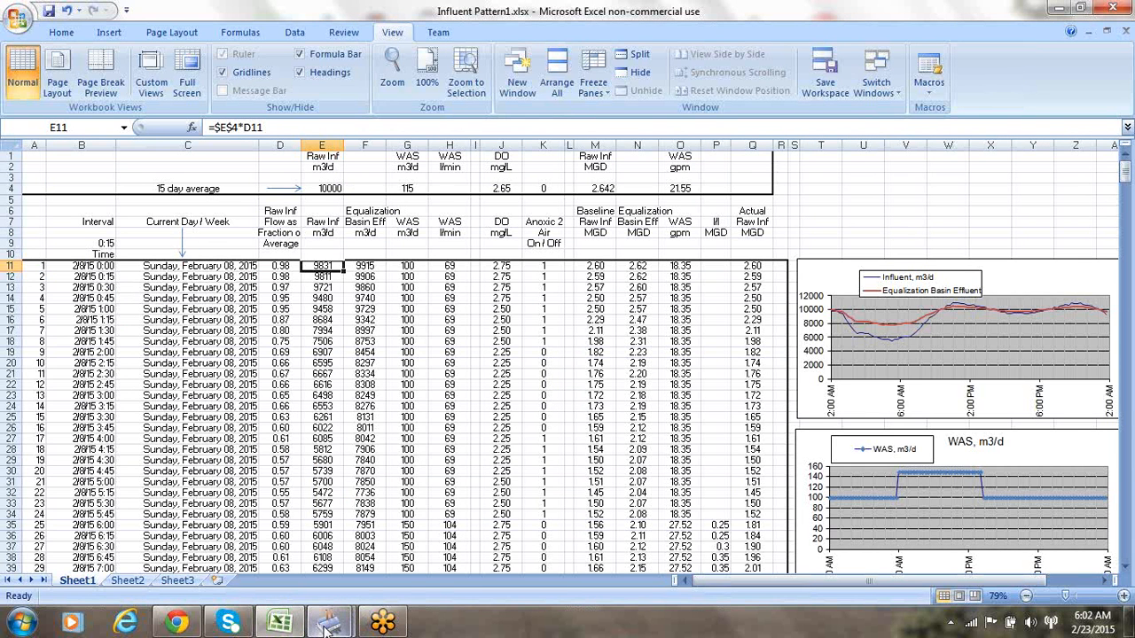
{"action": "mouse_move", "coordinate": [326, 626]}
{"action": "left_click", "coordinate": [399, 564]}
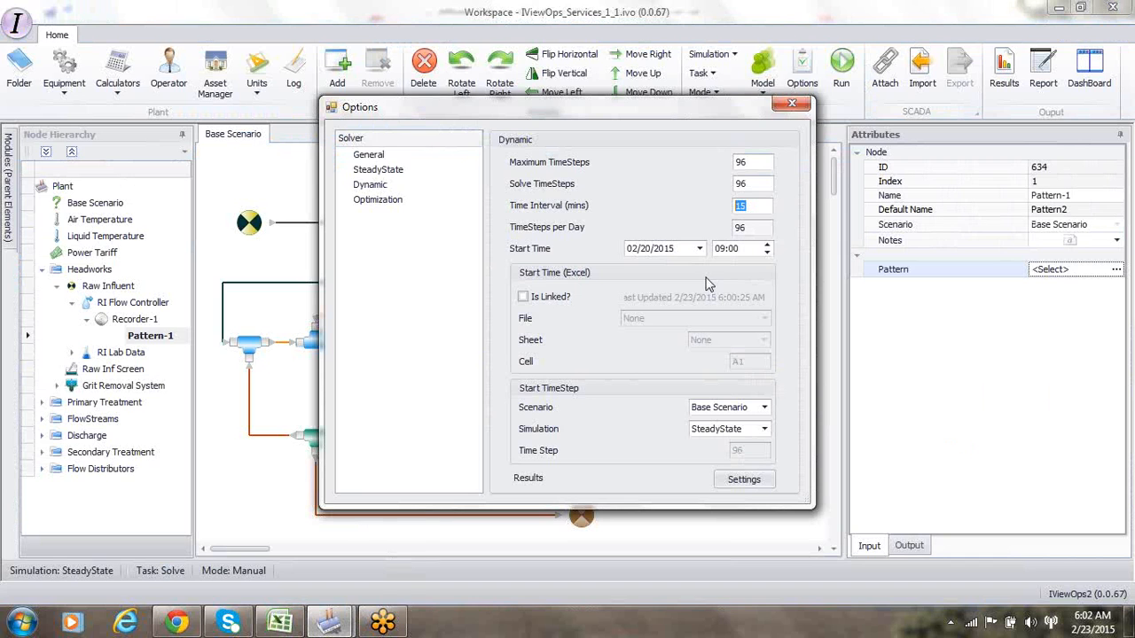
{"action": "left_click", "coordinate": [647, 250]}
{"action": "left_click", "coordinate": [721, 250]}
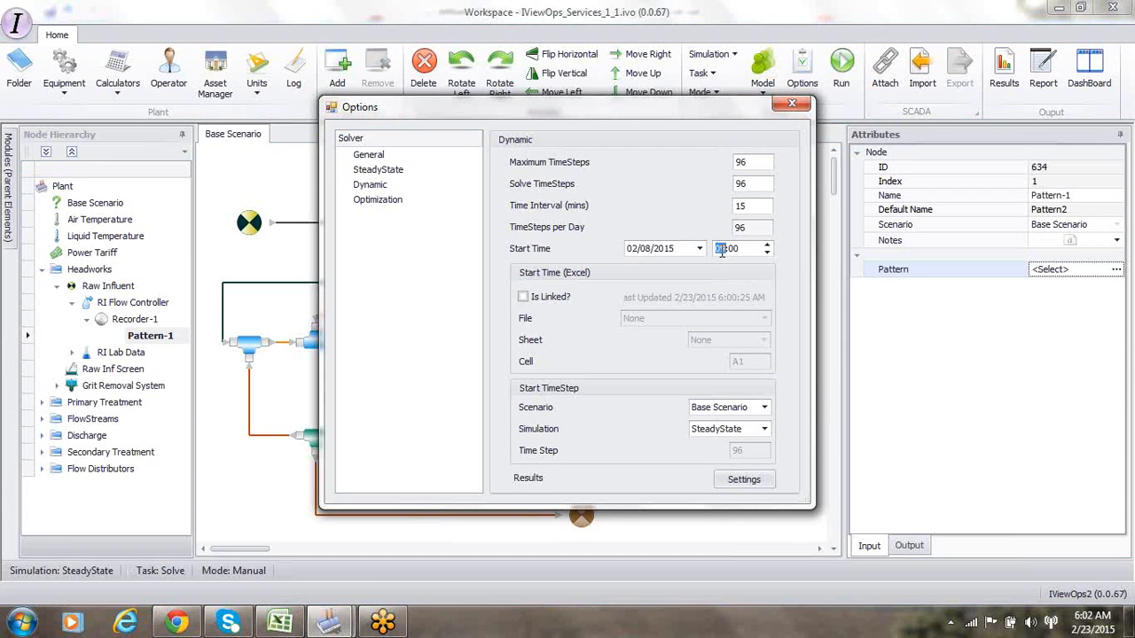
{"action": "left_click", "coordinate": [766, 254]}
Link the dynamic start time to Excel, using Sheet1 of Influent Pattern1.xlsx.
{"action": "left_click", "coordinate": [523, 299]}
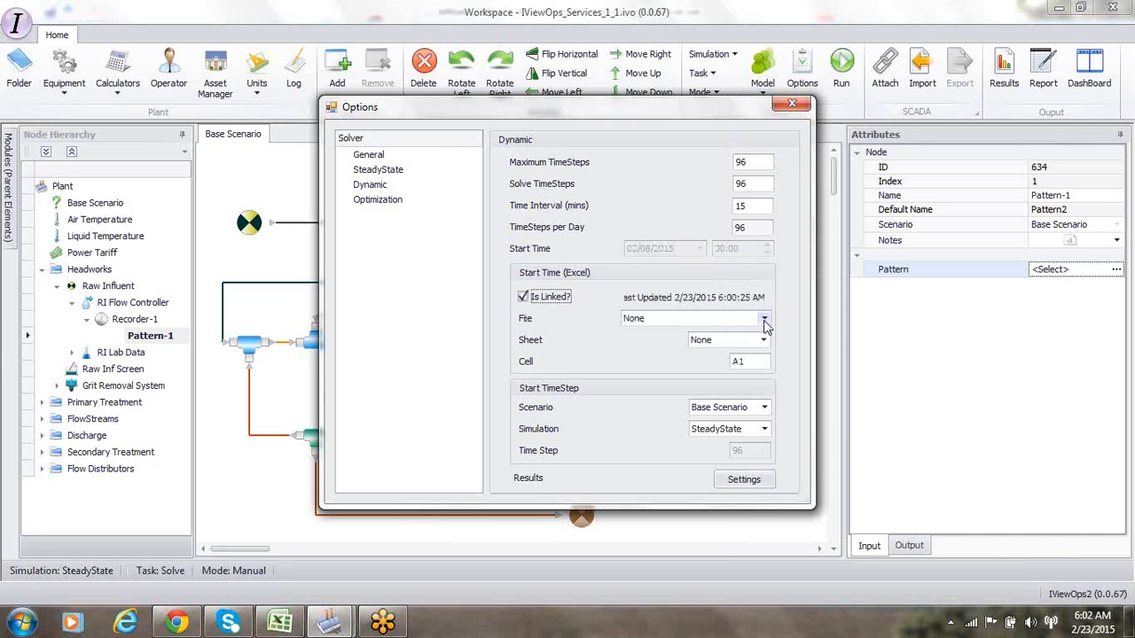
{"action": "left_click", "coordinate": [765, 319]}
{"action": "left_click", "coordinate": [710, 337]}
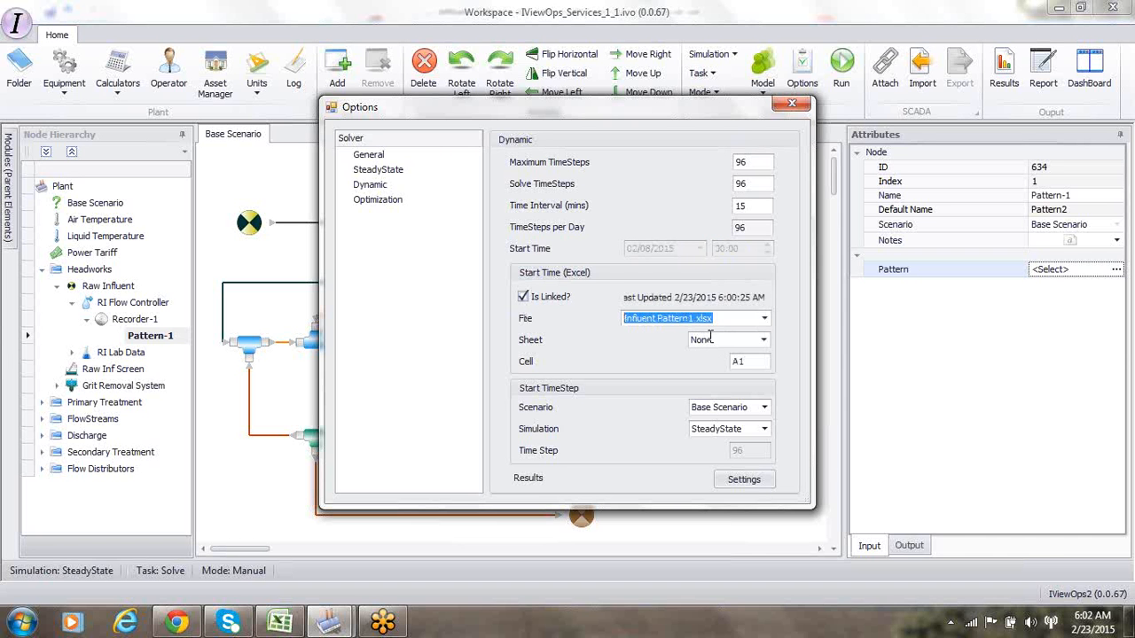
{"action": "left_click", "coordinate": [764, 342]}
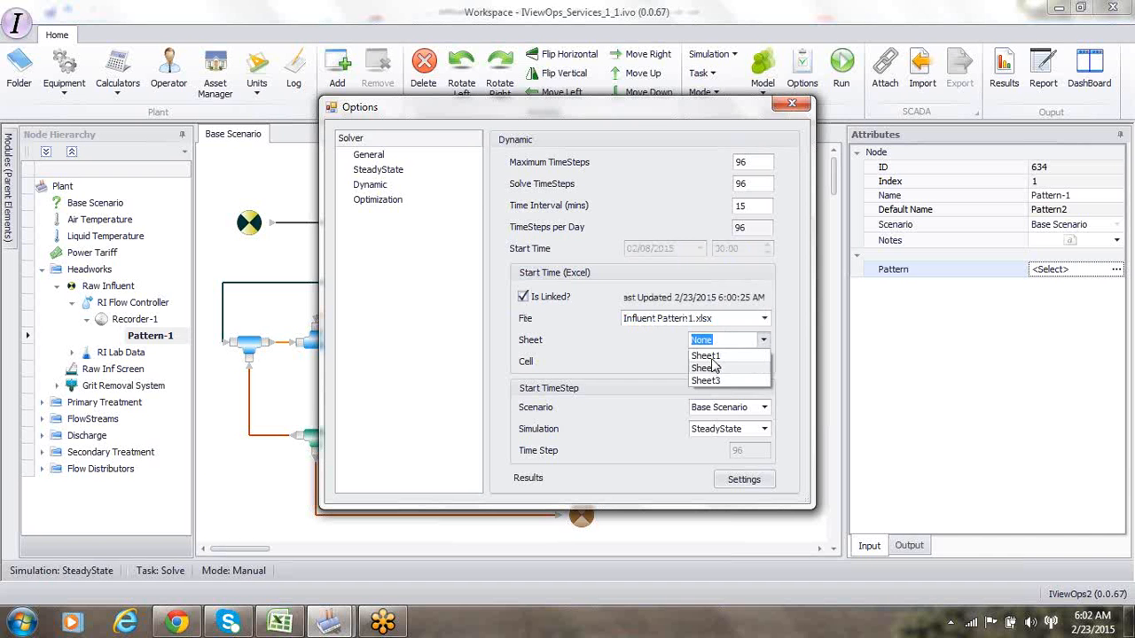
{"action": "left_click", "coordinate": [713, 357]}
Locate the first time value in the Excel sheet, set the start time link's cell to B11, and close the options.
{"action": "left_click", "coordinate": [750, 361]}
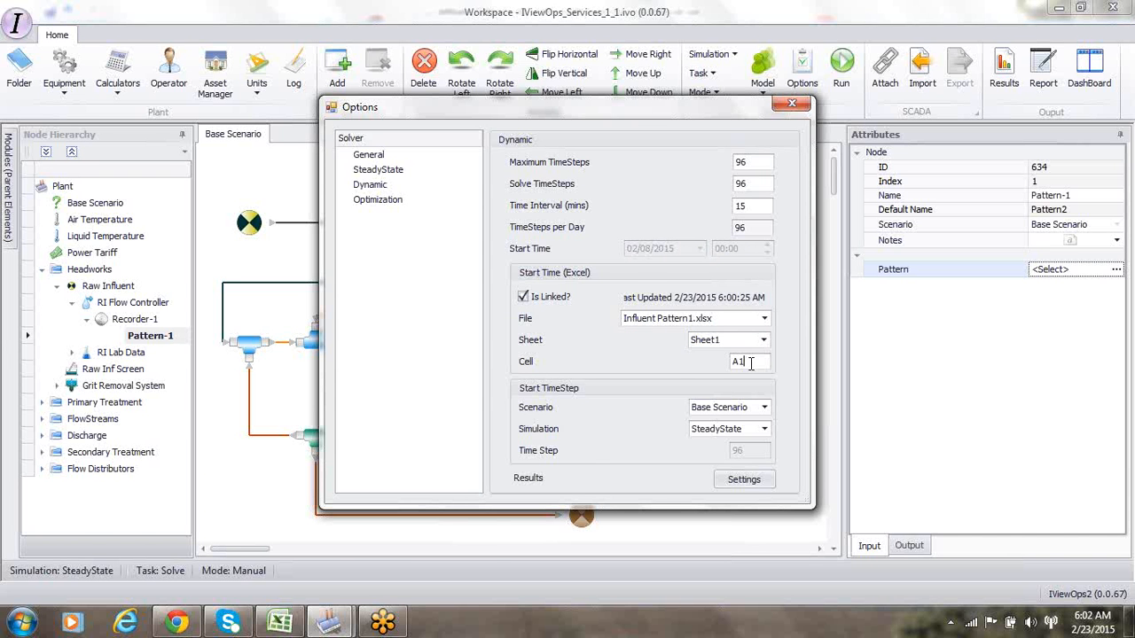
{"action": "key", "text": "alt+Tab"}
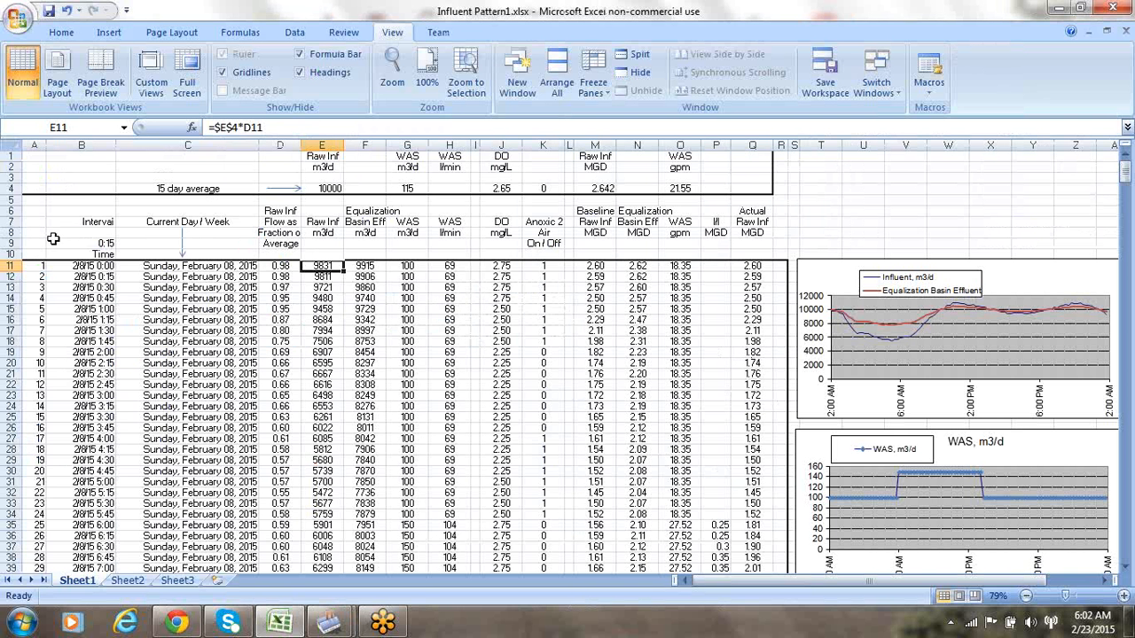
{"action": "left_click", "coordinate": [78, 266]}
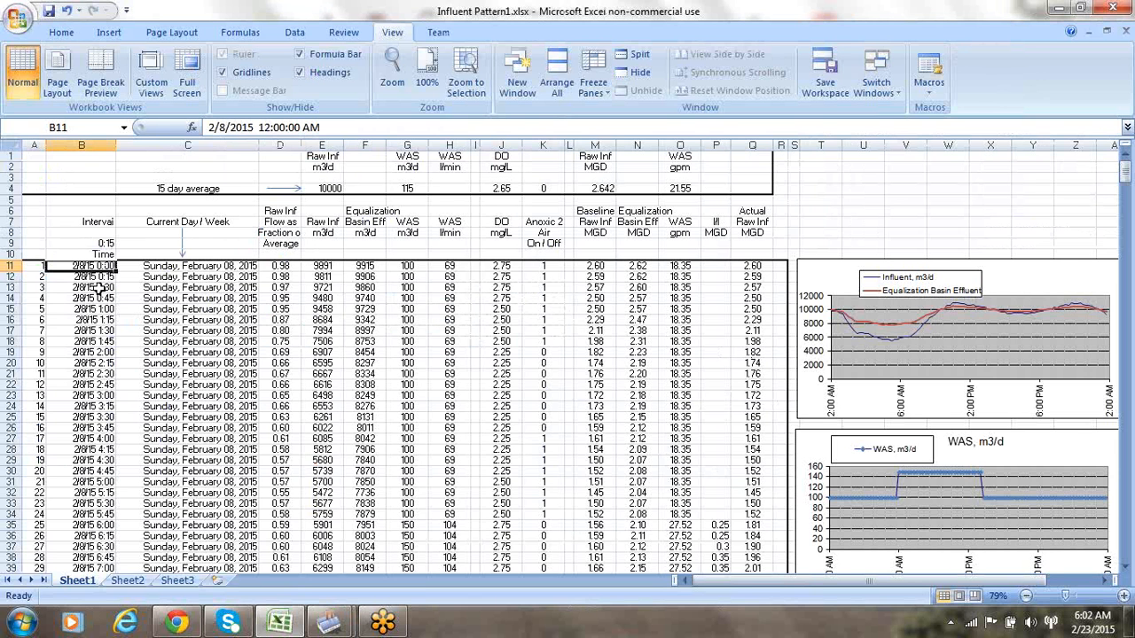
{"action": "key", "text": "alt+Tab"}
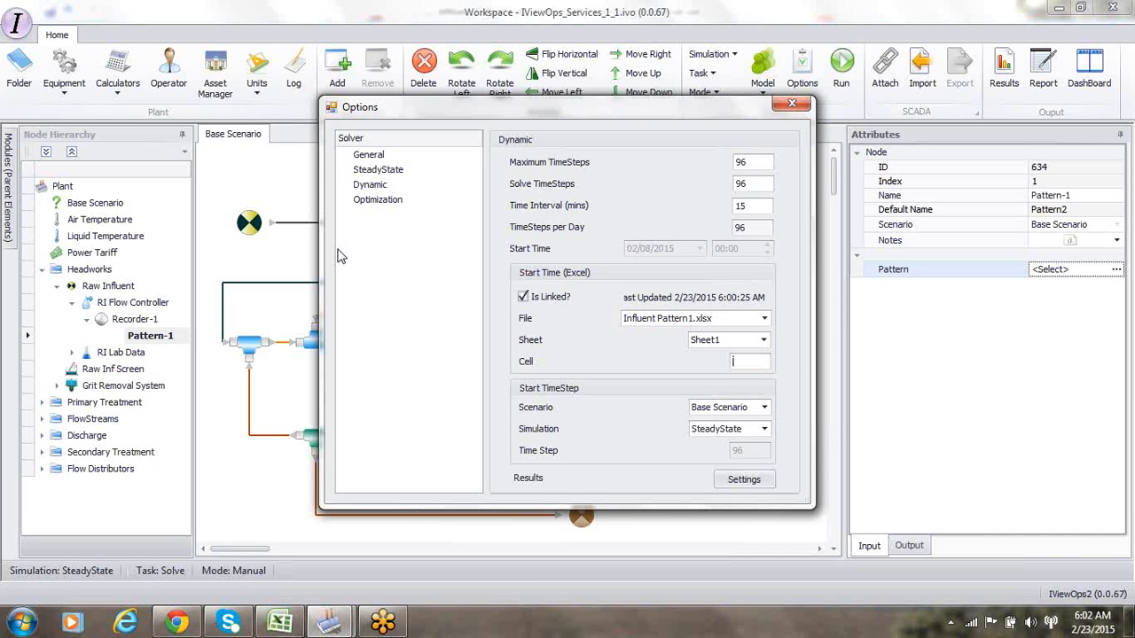
{"action": "type", "text": "B11"}
{"action": "left_click", "coordinate": [793, 104]}
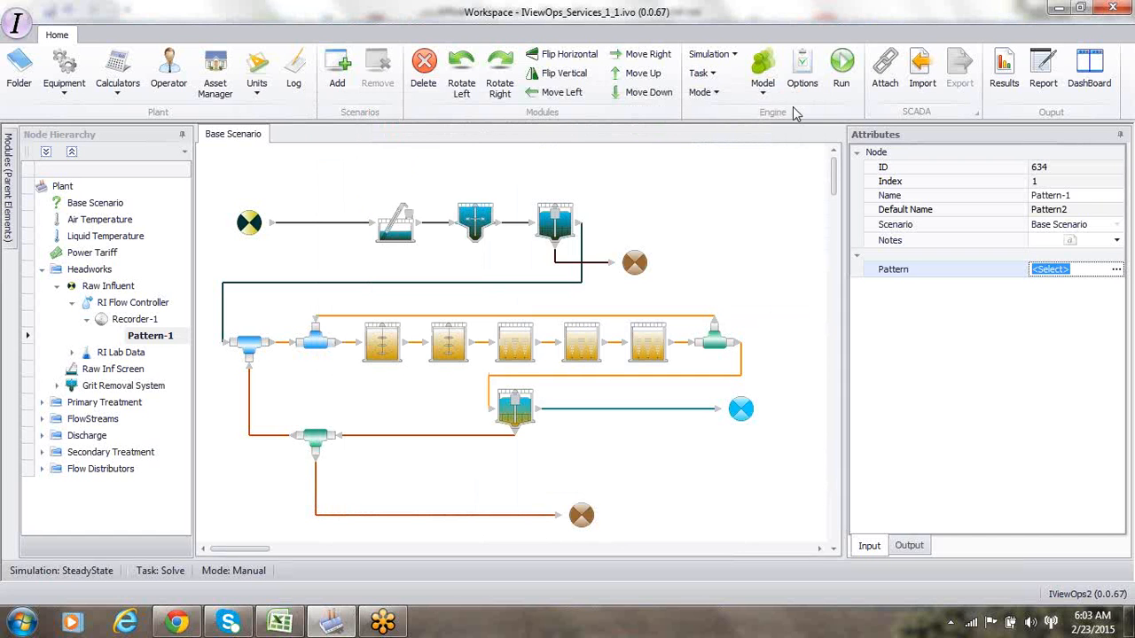
Run the steady-state simulation for the base scenario and close the solver.
{"action": "left_click", "coordinate": [732, 55]}
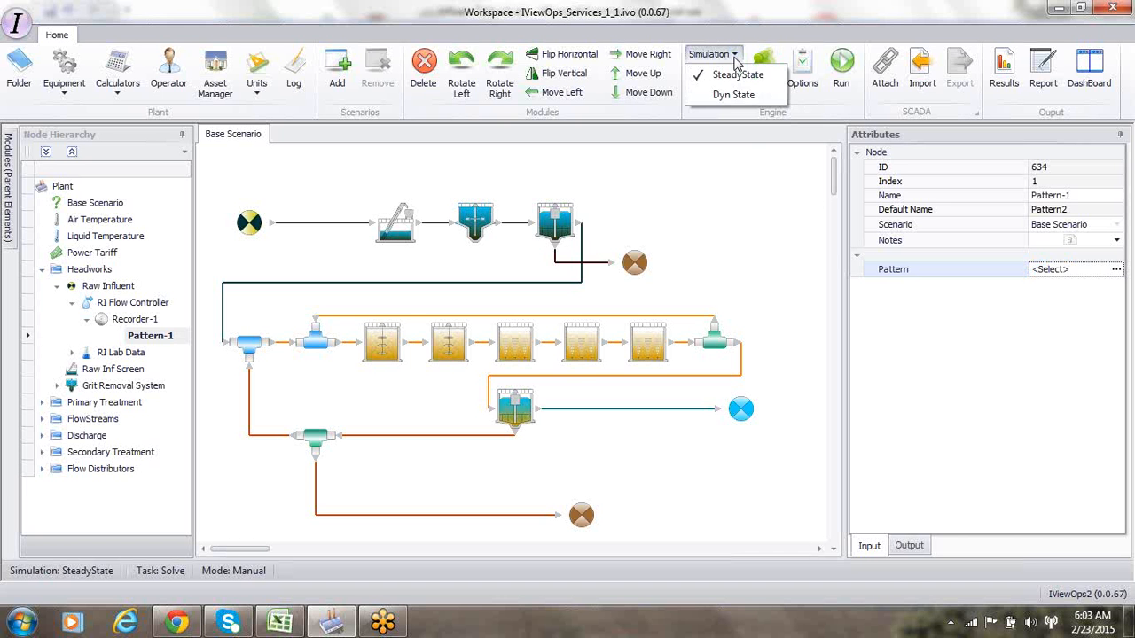
{"action": "left_click", "coordinate": [847, 71]}
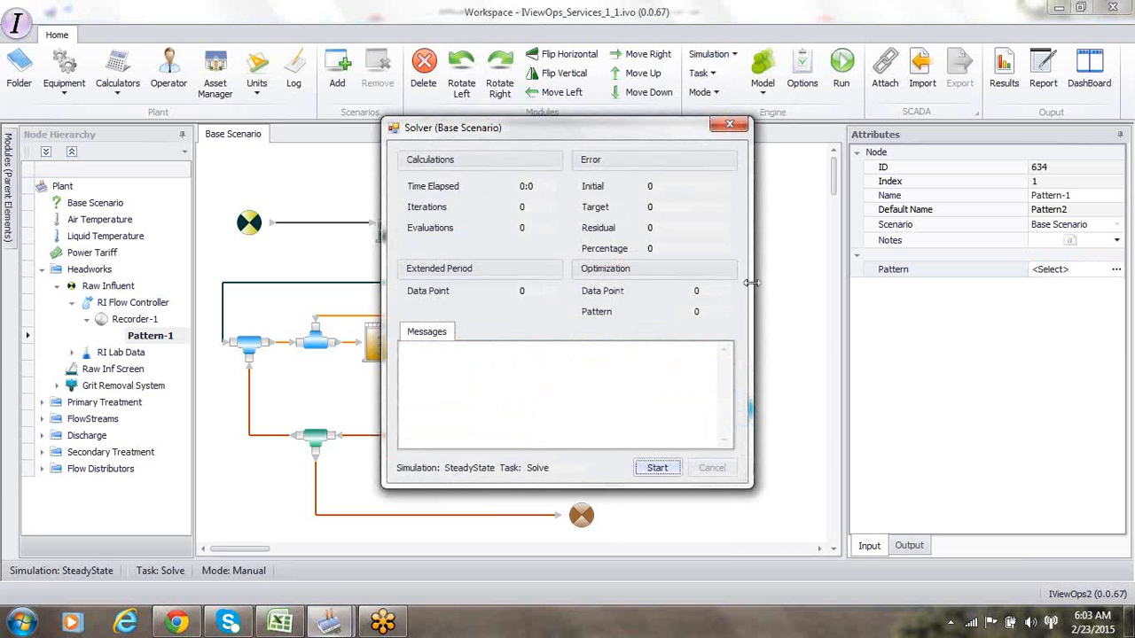
{"action": "left_click", "coordinate": [657, 468]}
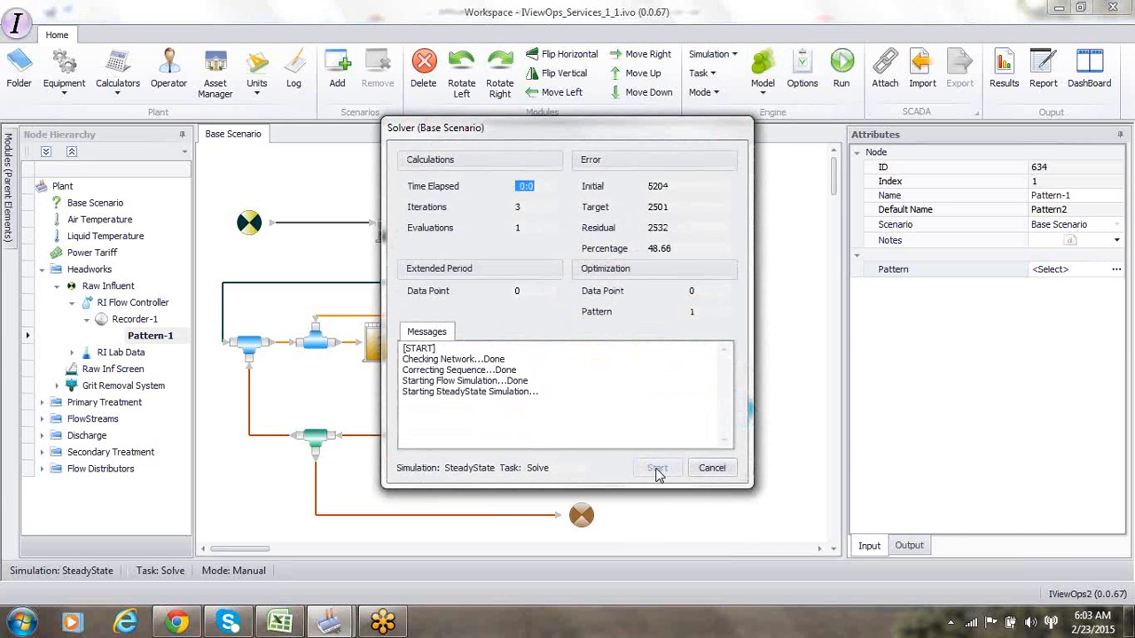
{"action": "left_click", "coordinate": [730, 127]}
Switch the simulation type to Dyn State, run the dynamic solver for the base scenario, and close the solver.
{"action": "left_click", "coordinate": [714, 54]}
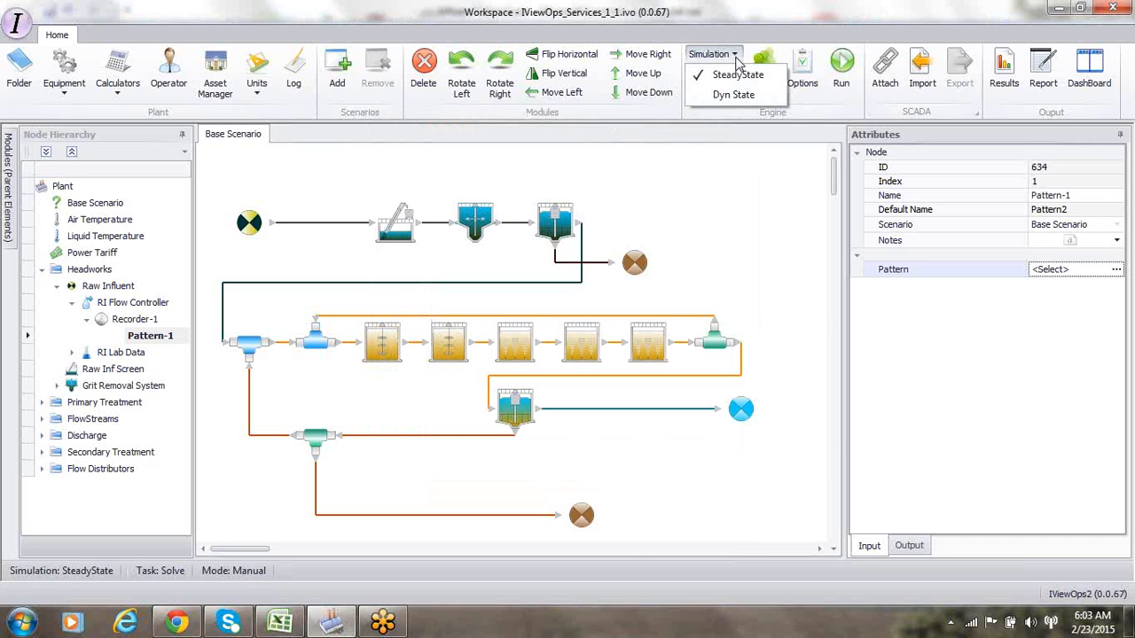
{"action": "left_click", "coordinate": [722, 98]}
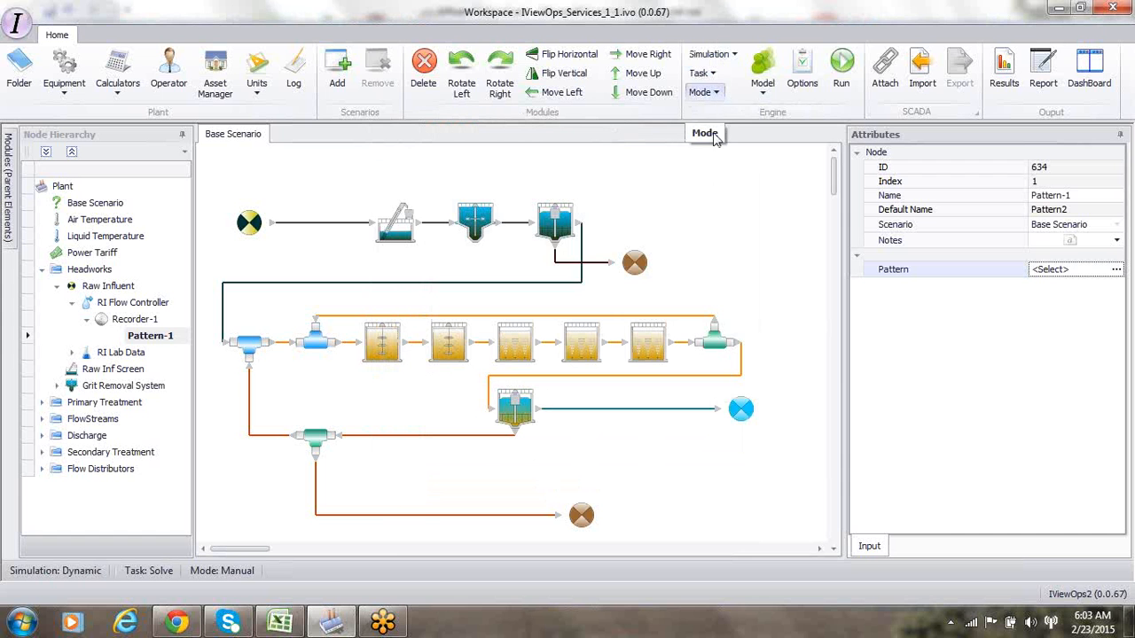
{"action": "left_click", "coordinate": [843, 69]}
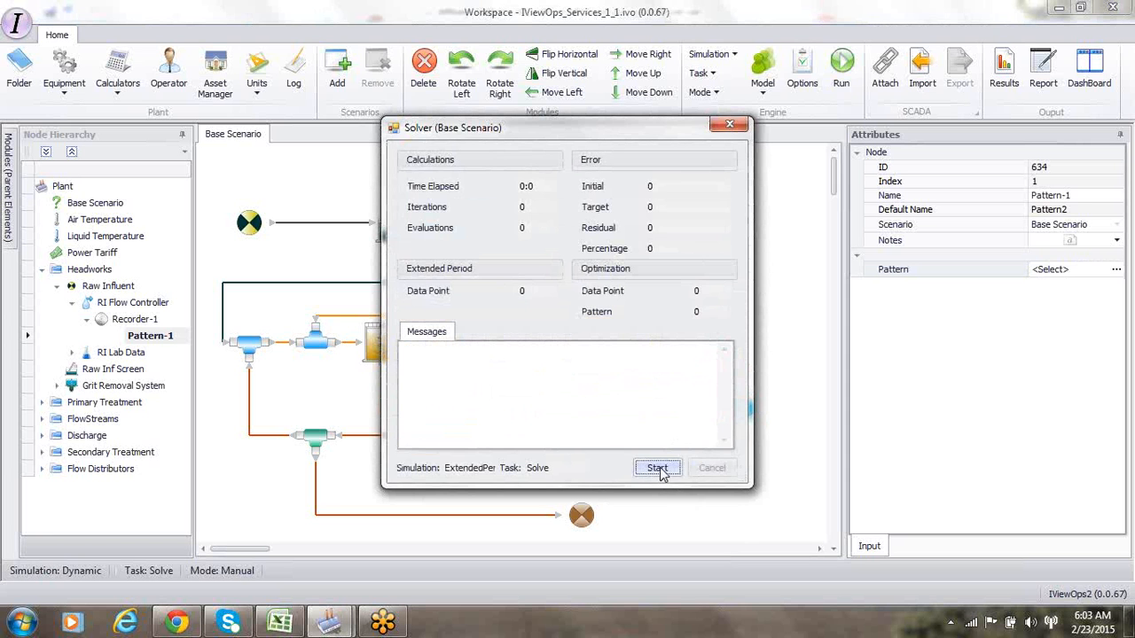
{"action": "left_click", "coordinate": [659, 470]}
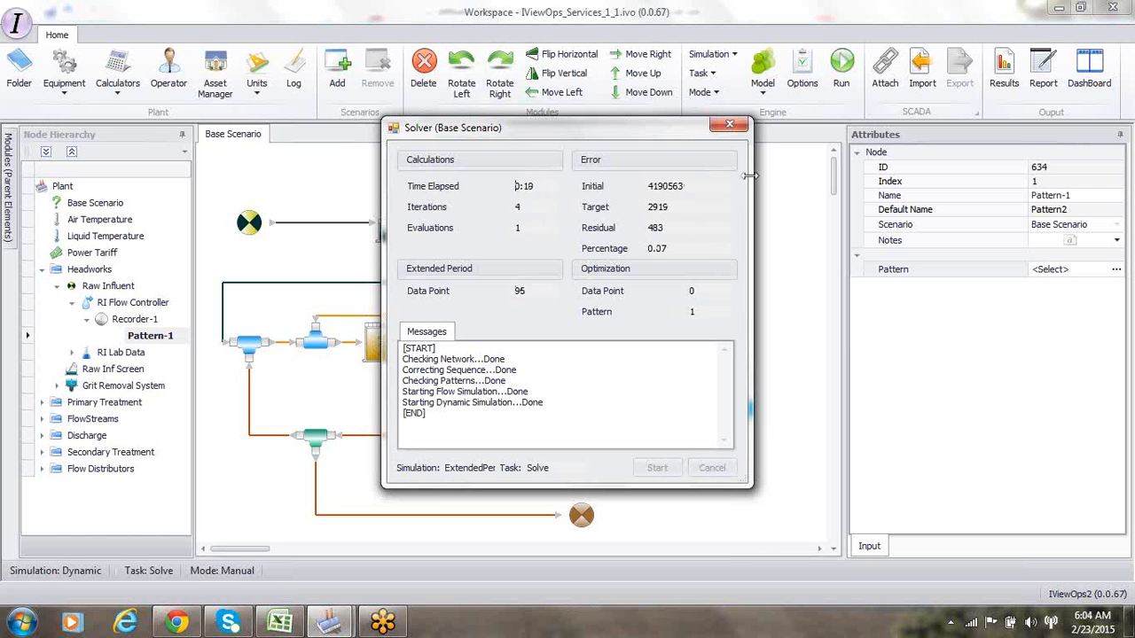
{"action": "left_click", "coordinate": [728, 127]}
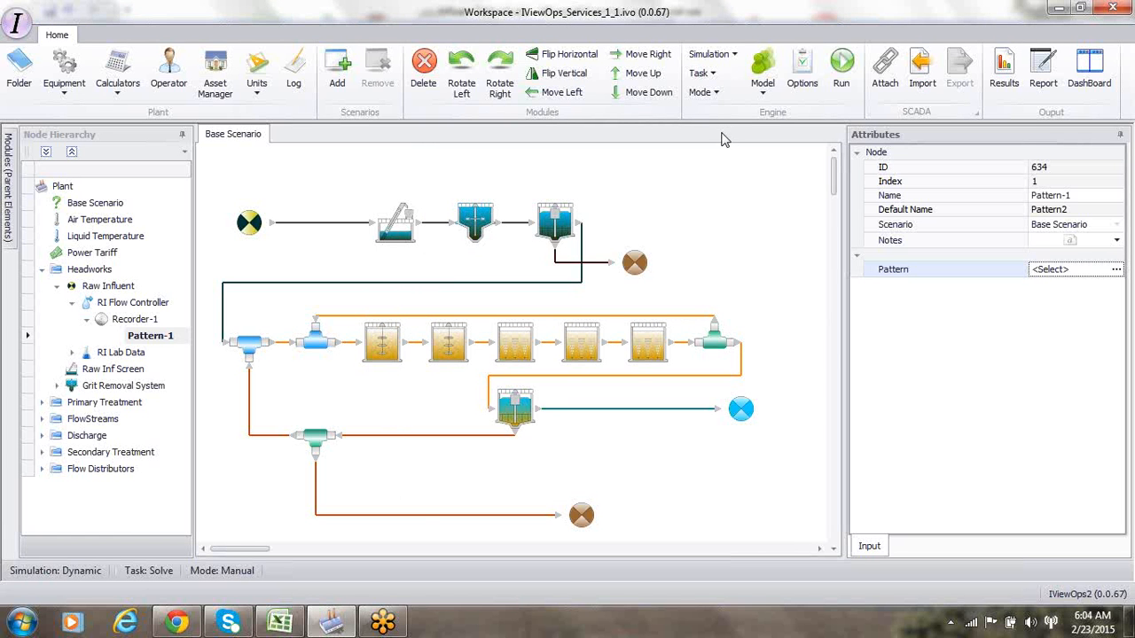
Open the simulation results and review the flow tables and charts of the Raw Influent and Pri Eff streams.
{"action": "left_click", "coordinate": [1005, 85]}
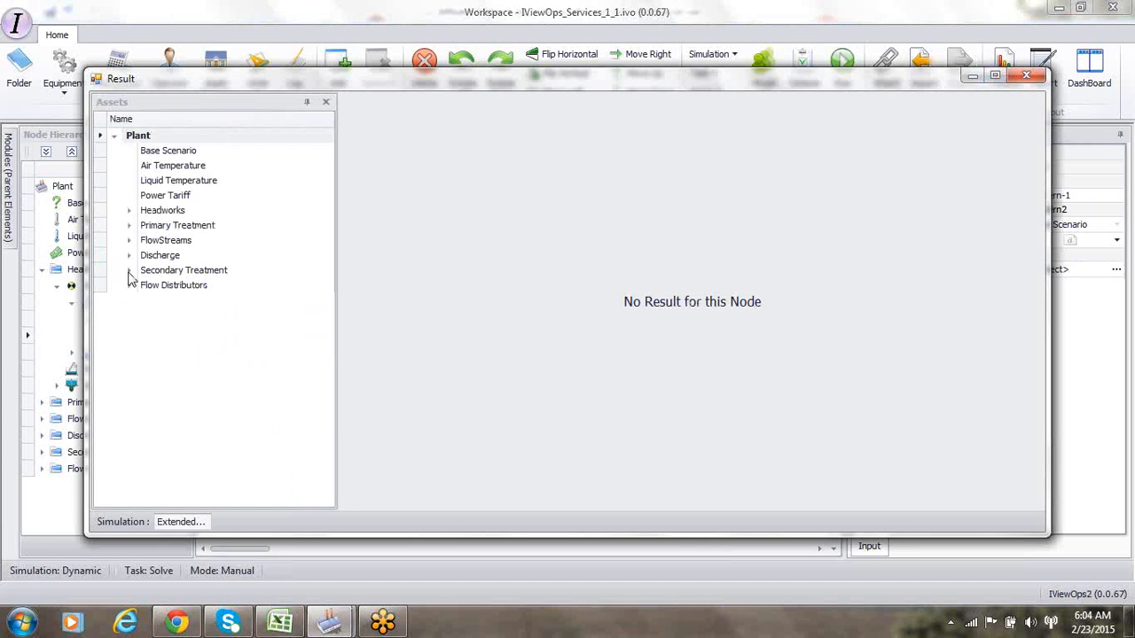
{"action": "left_click", "coordinate": [130, 242]}
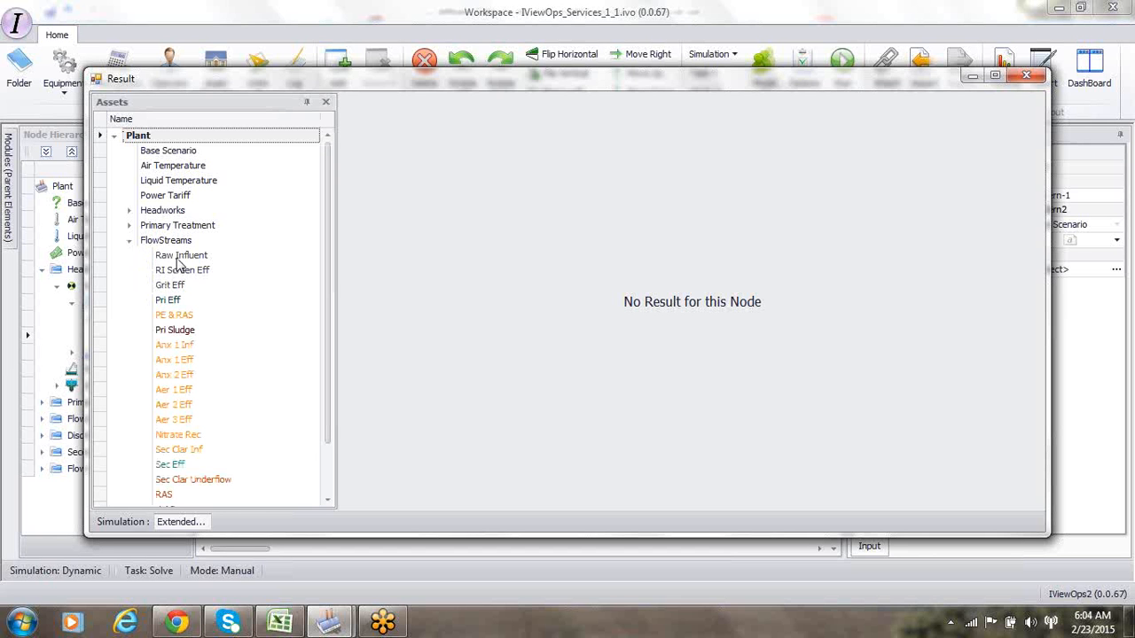
{"action": "left_click", "coordinate": [180, 256]}
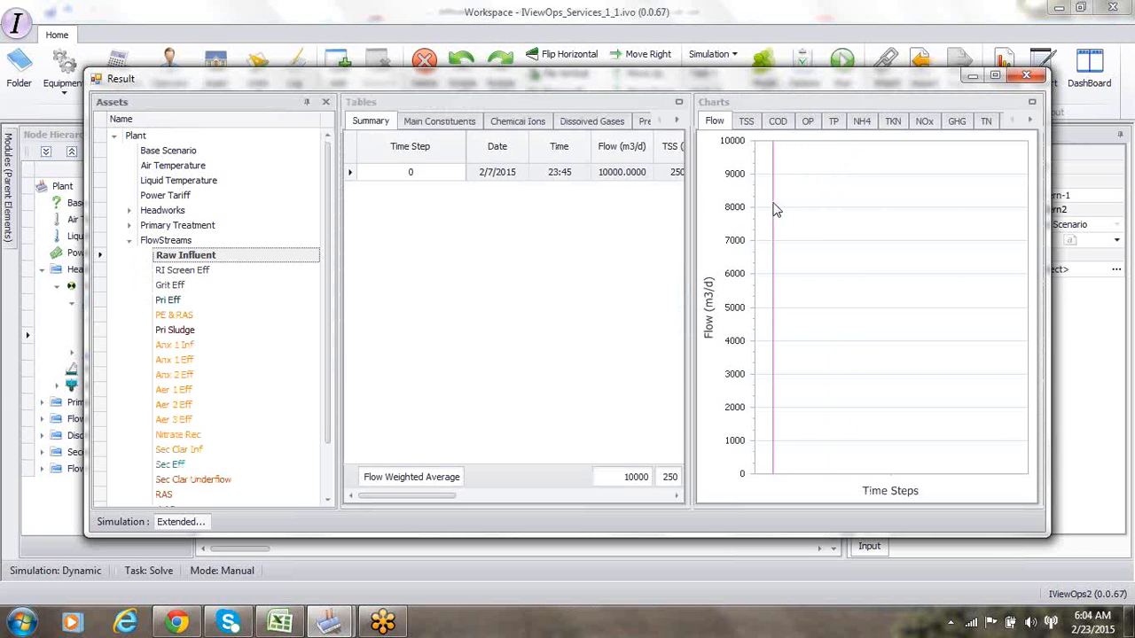
{"action": "left_click", "coordinate": [171, 301]}
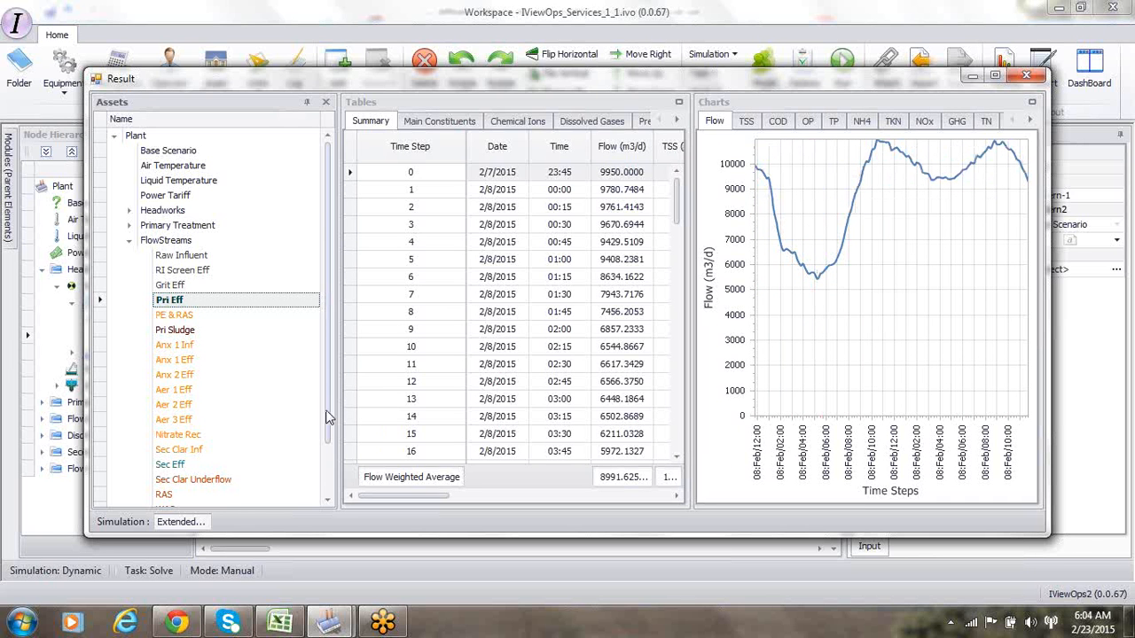
Display the Sec Eff stream's results and inspect values along its NH4 chart.
{"action": "scroll", "coordinate": [329, 417], "scroll_direction": "down", "scroll_amount": 1}
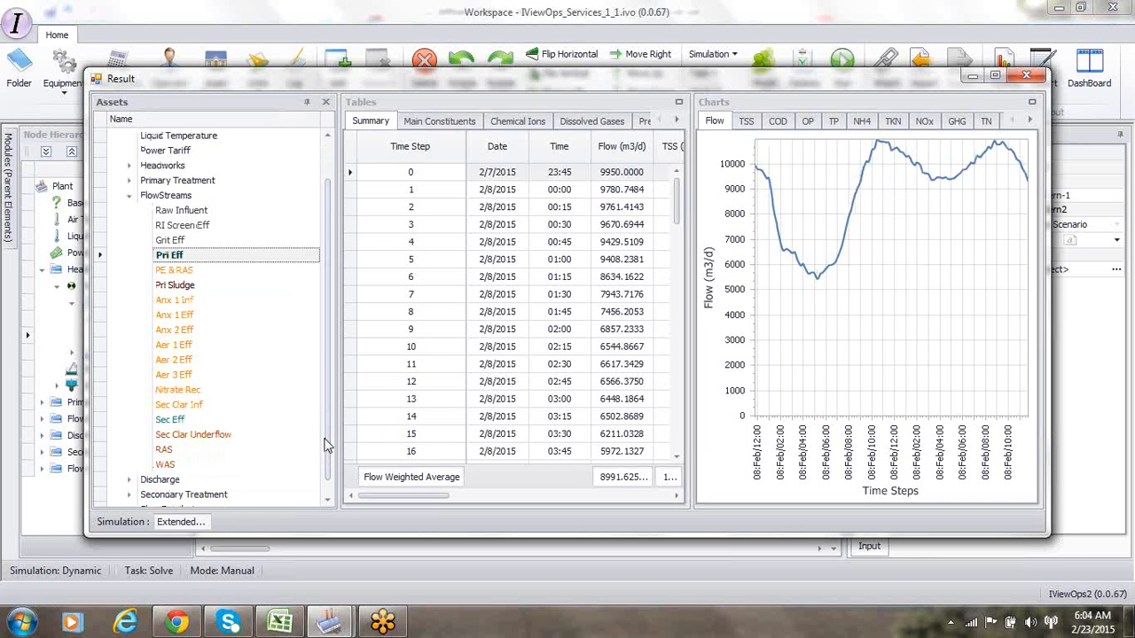
{"action": "left_click", "coordinate": [171, 420]}
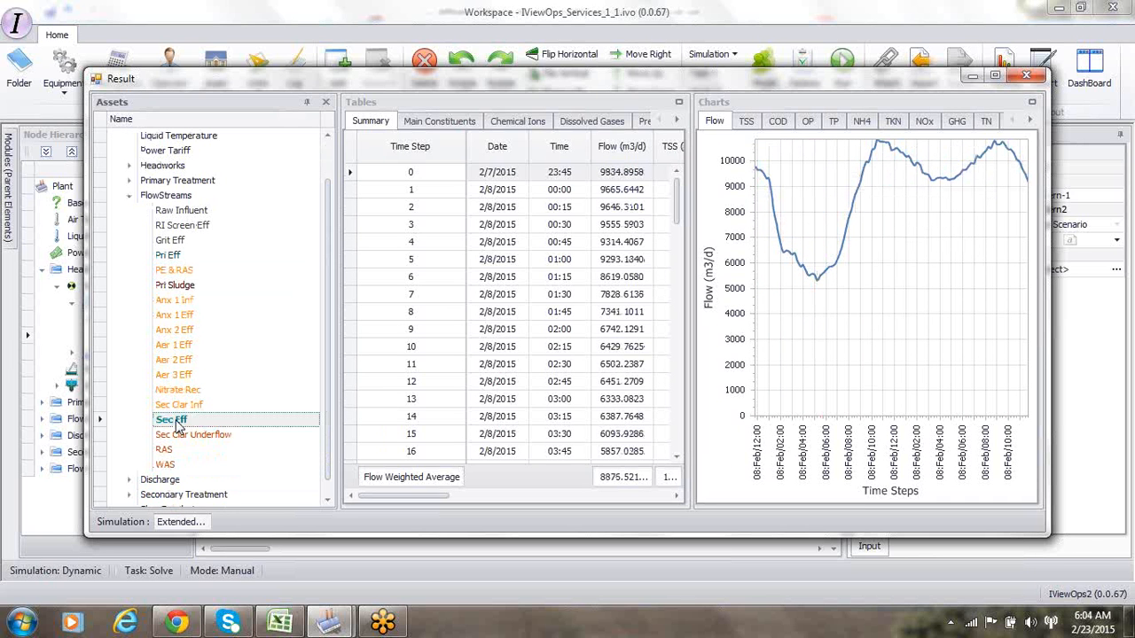
{"action": "left_click", "coordinate": [864, 129]}
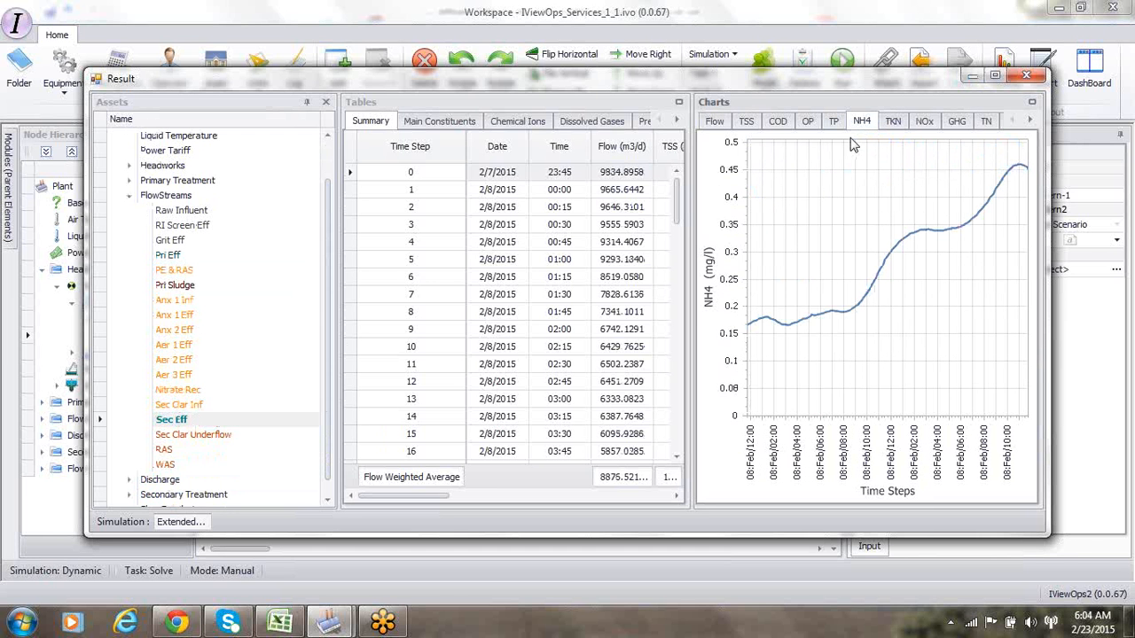
{"action": "mouse_move", "coordinate": [750, 335]}
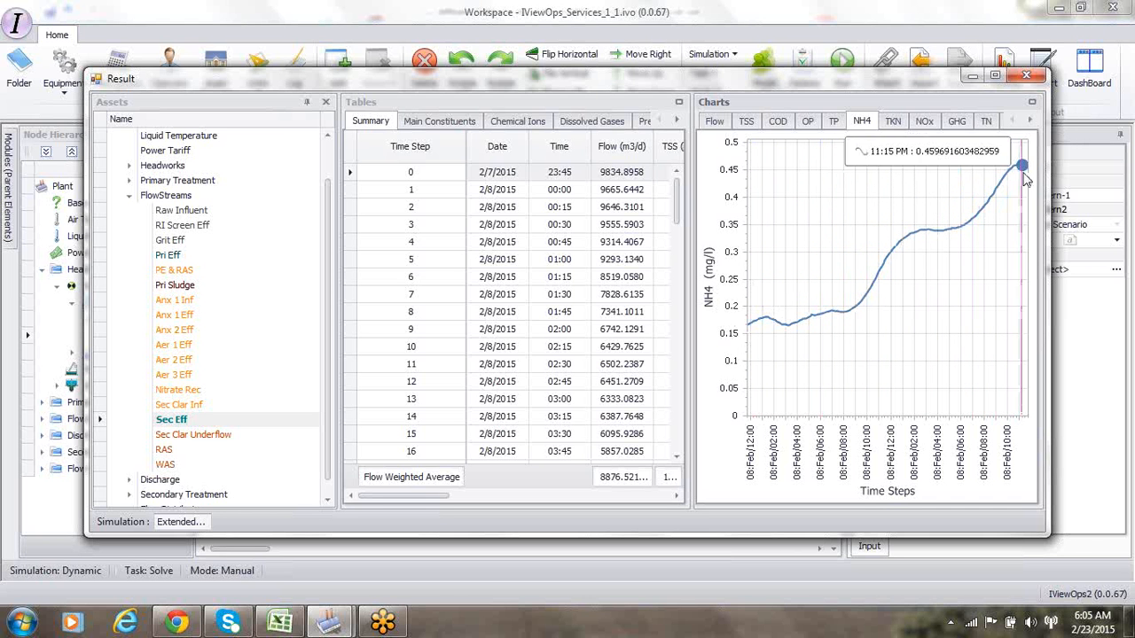
Close the results and enable dynamic results for the Raw Influent stream.
{"action": "left_click", "coordinate": [1027, 81]}
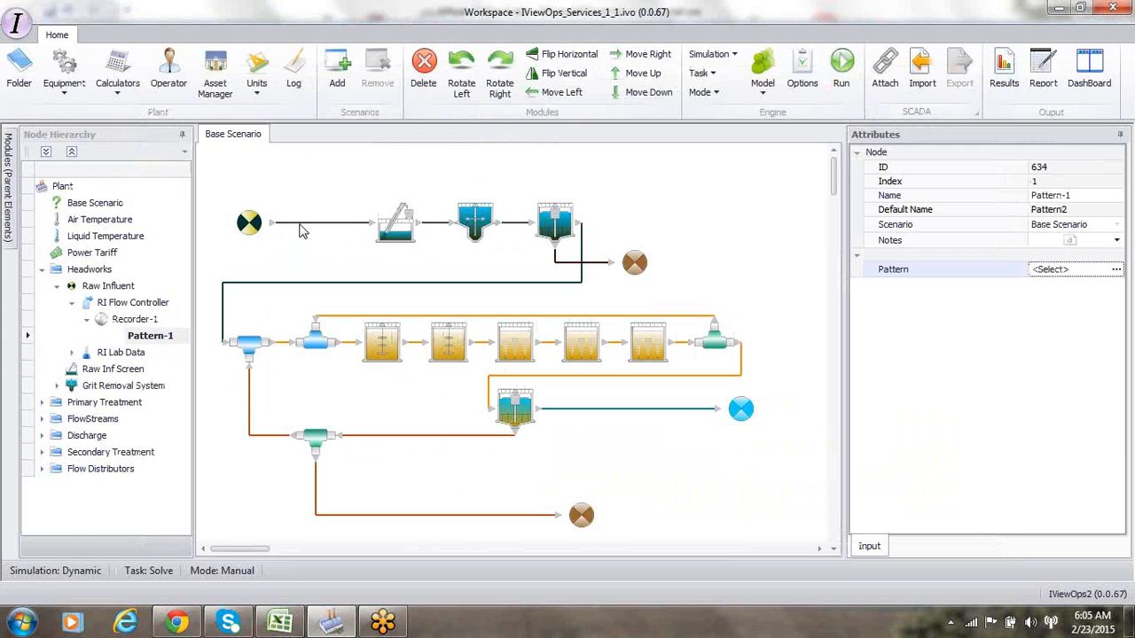
{"action": "left_click", "coordinate": [300, 224]}
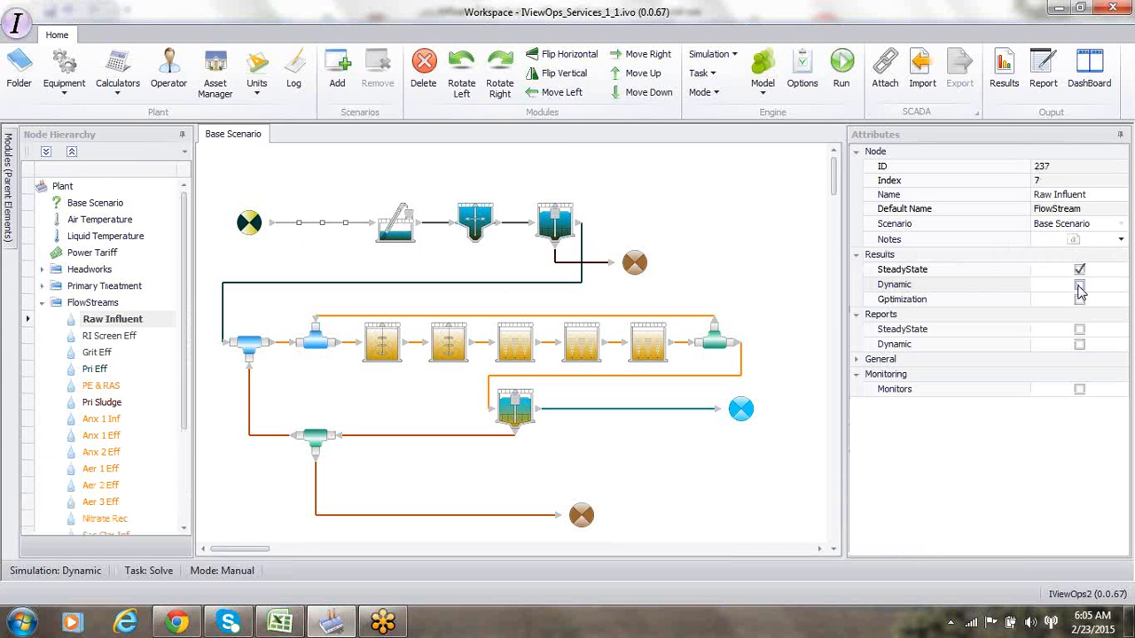
{"action": "left_click", "coordinate": [1079, 286]}
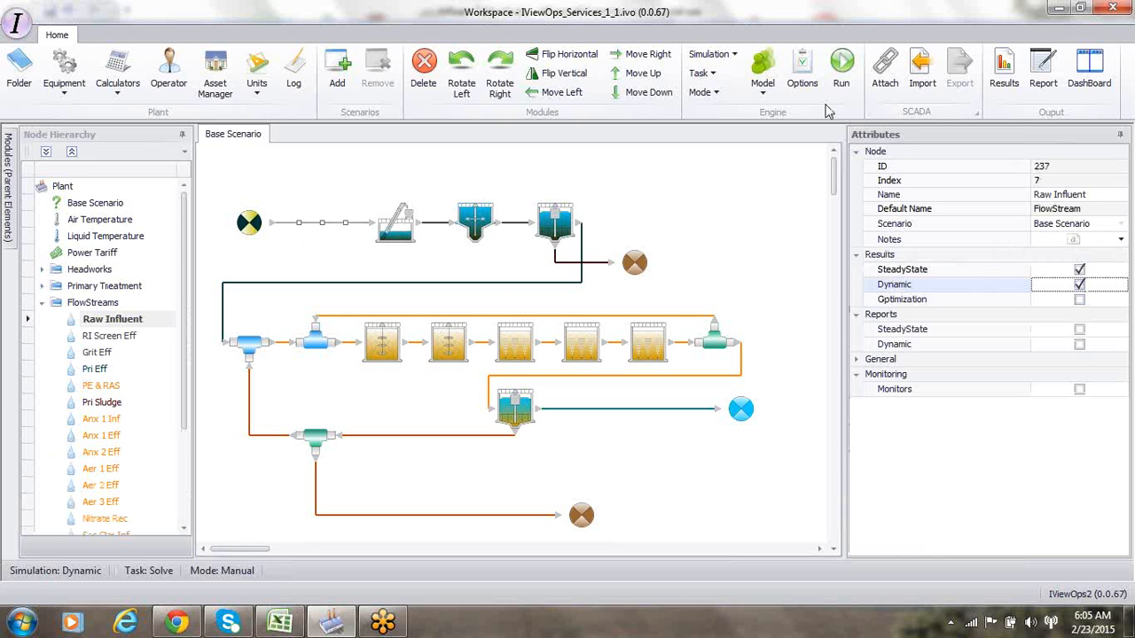
In the dynamic solver options, set the start time step to the Base Scenario's Dynamic simulation, and close the options.
{"action": "left_click", "coordinate": [802, 73]}
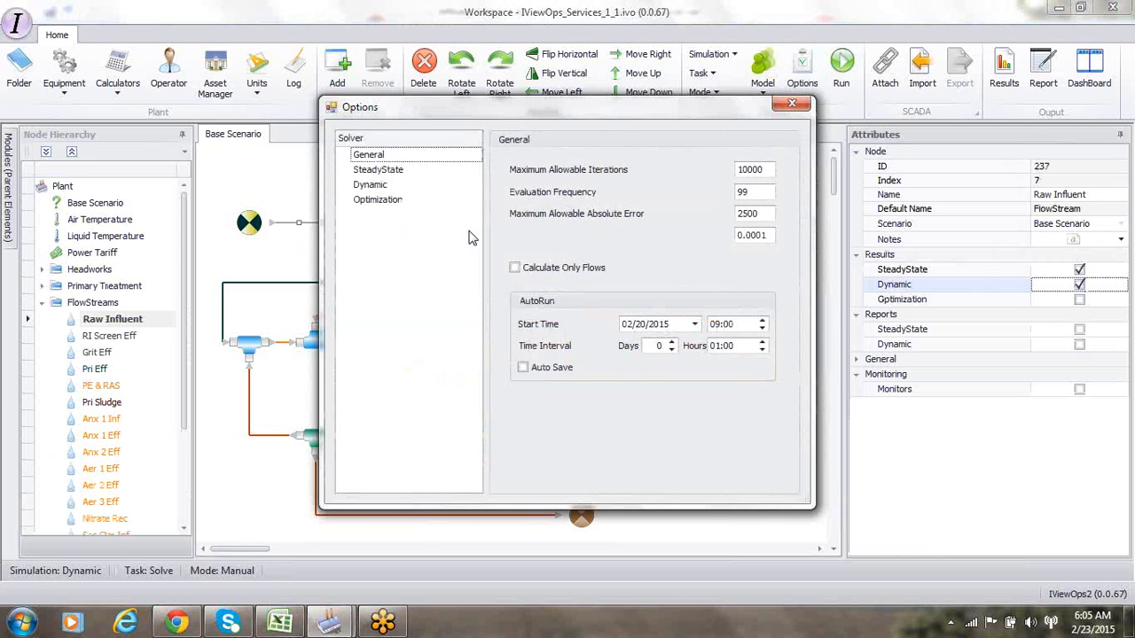
{"action": "left_click", "coordinate": [369, 185]}
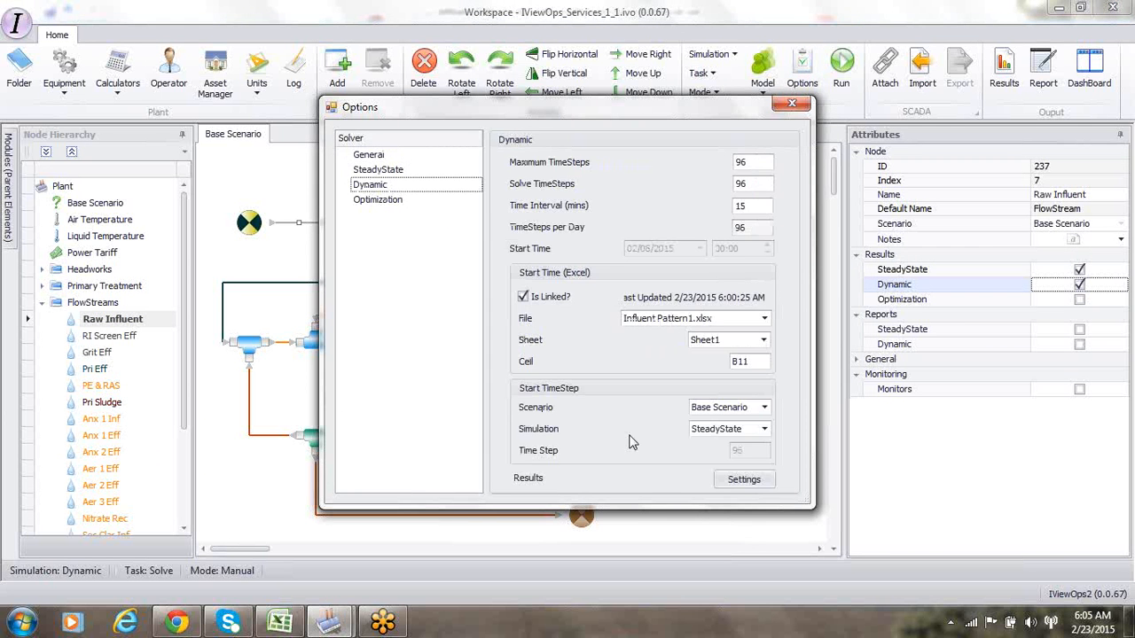
{"action": "left_click", "coordinate": [765, 408]}
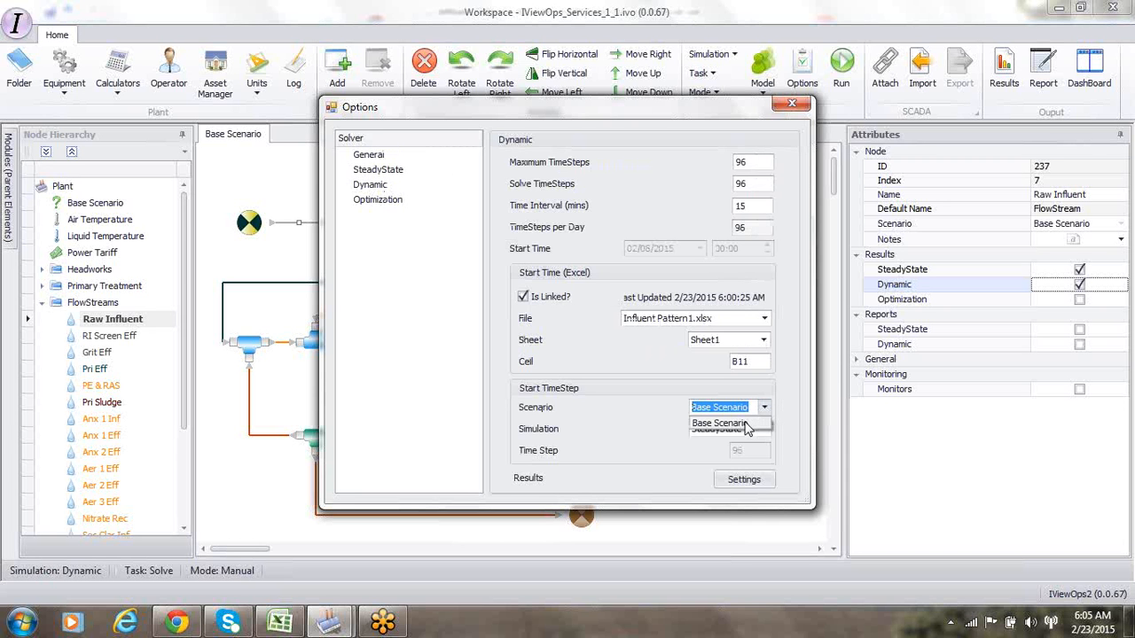
{"action": "left_click", "coordinate": [729, 423]}
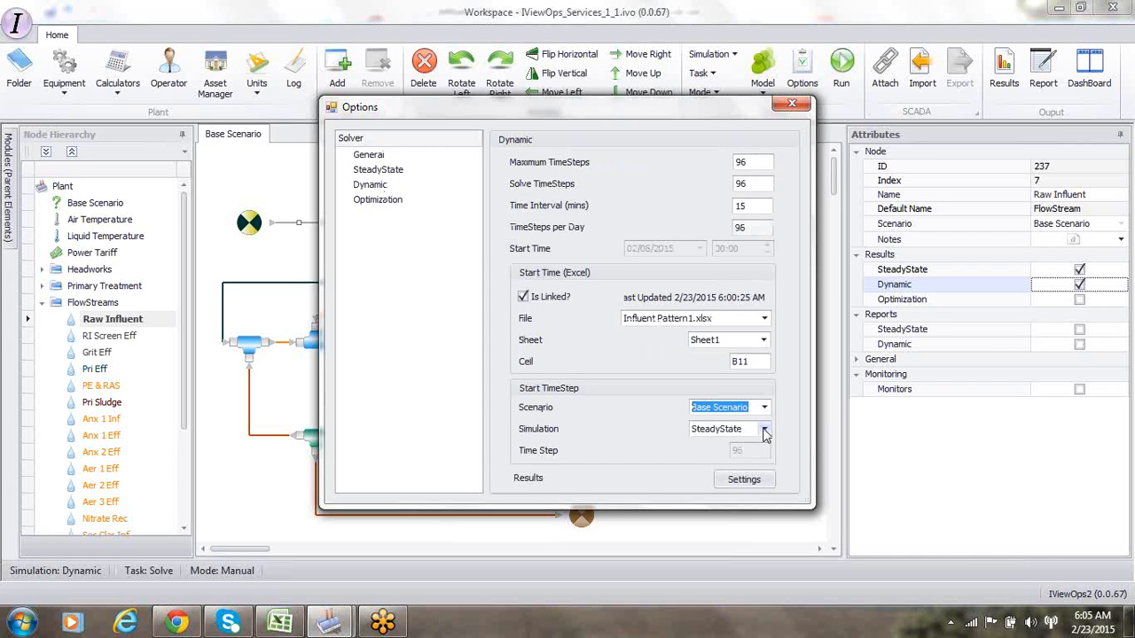
{"action": "left_click", "coordinate": [764, 429]}
{"action": "left_click", "coordinate": [717, 459]}
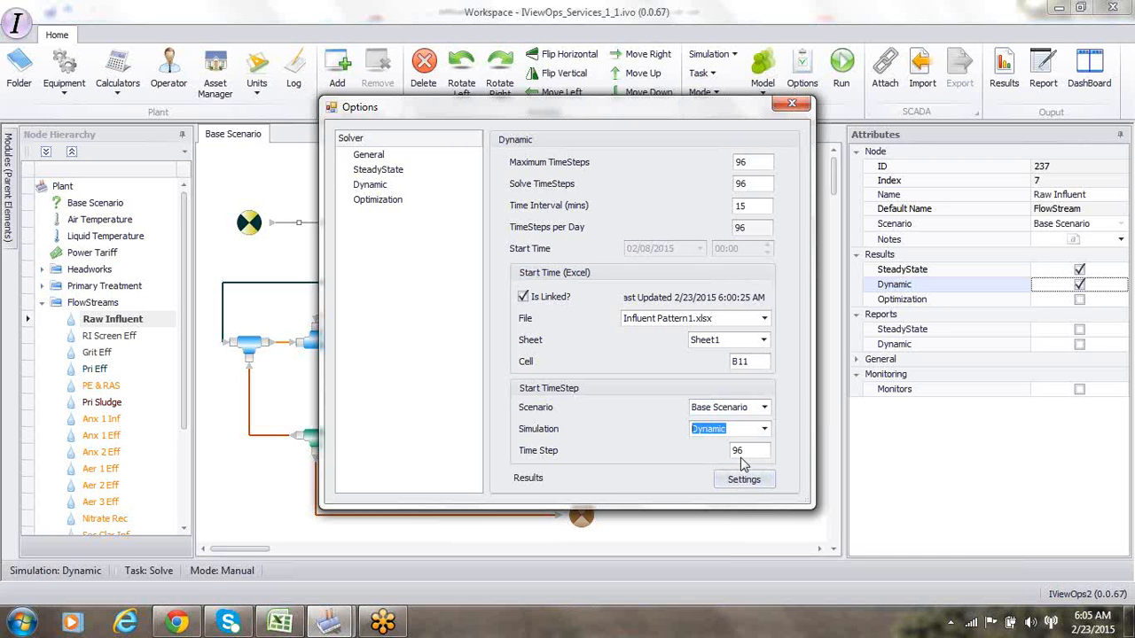
{"action": "left_click", "coordinate": [791, 104]}
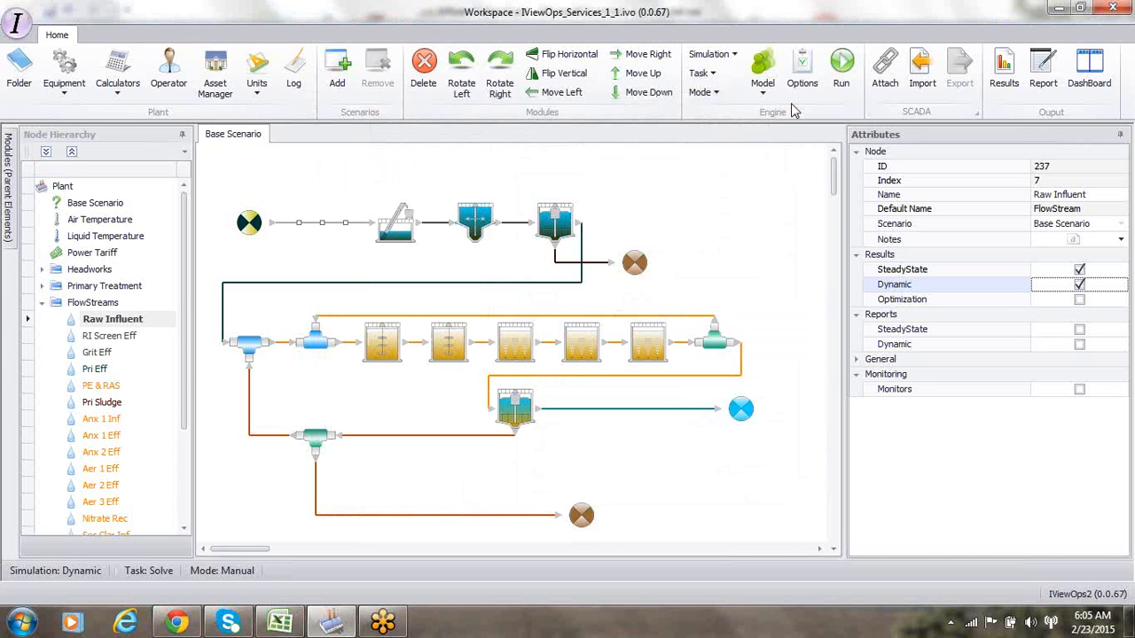
Rerun the dynamic solver for the base scenario and close the solver when it finishes.
{"action": "left_click", "coordinate": [842, 69]}
{"action": "left_click", "coordinate": [656, 468]}
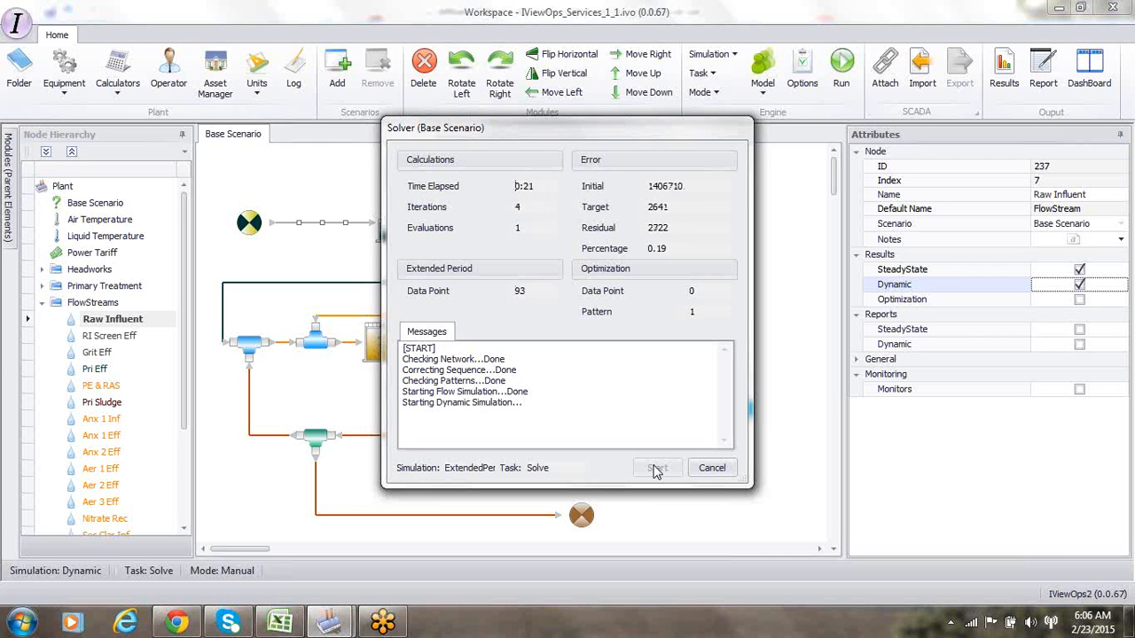
{"action": "left_click", "coordinate": [727, 128]}
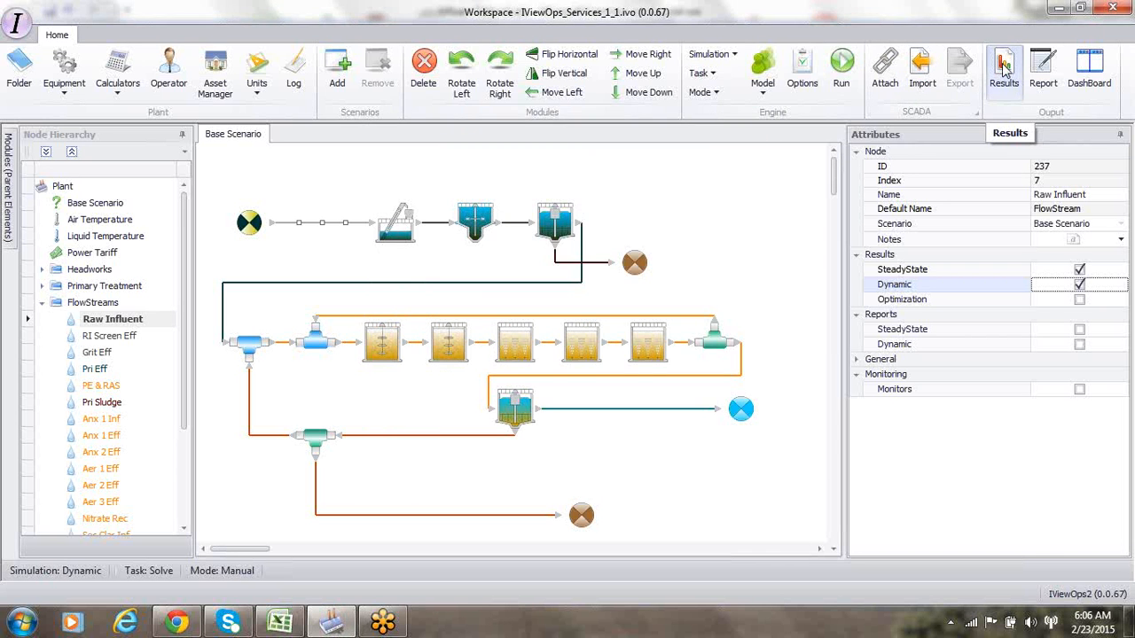
Open the simulation results, examine the Sec Eff stream's NH4 chart and the NH4 column of its summary table, and close the results.
{"action": "left_click", "coordinate": [1004, 71]}
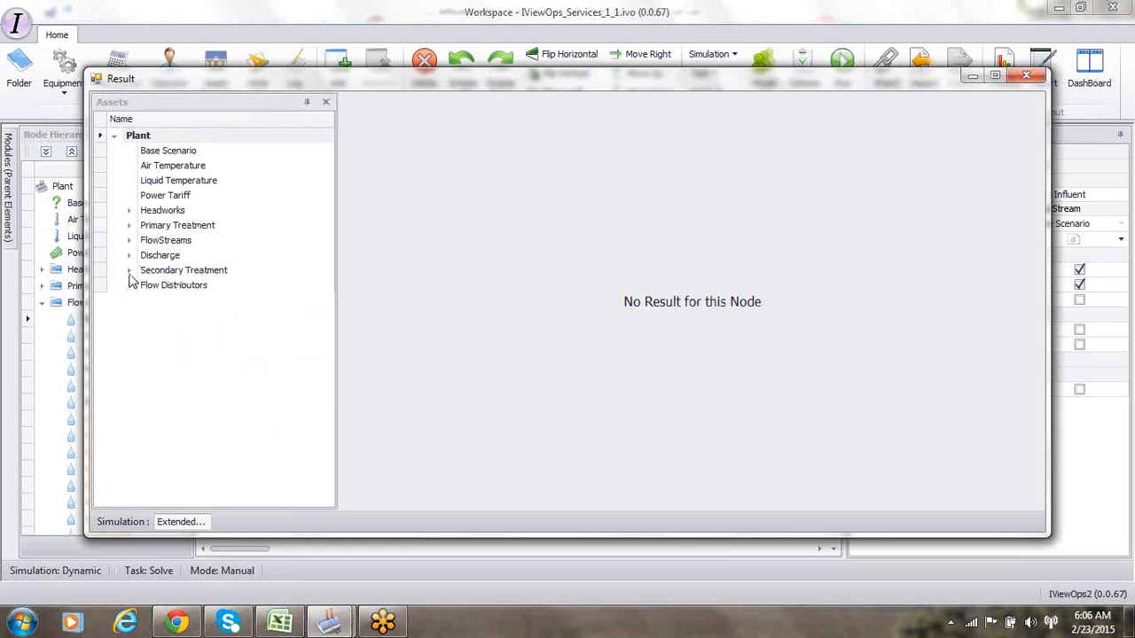
{"action": "left_click", "coordinate": [128, 240]}
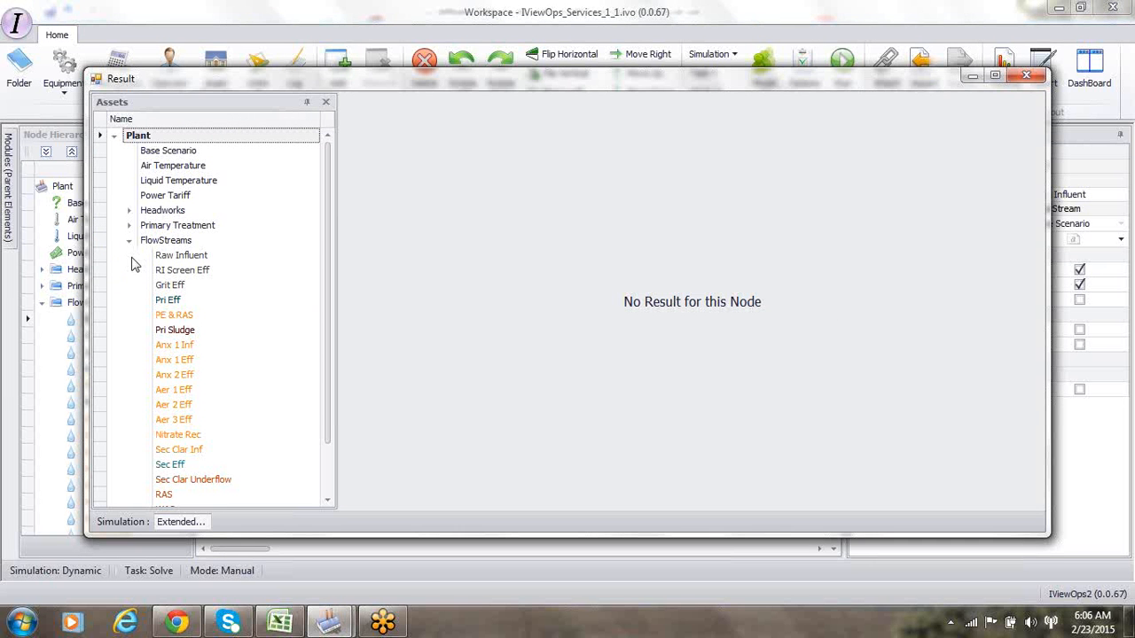
{"action": "left_click", "coordinate": [166, 465]}
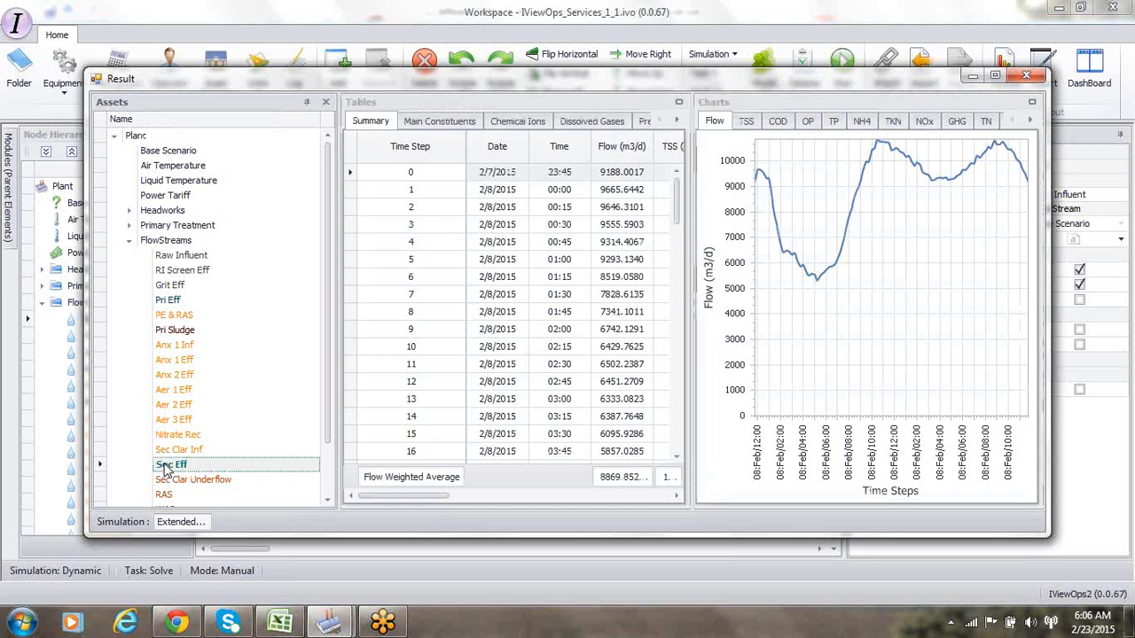
{"action": "left_click", "coordinate": [864, 126]}
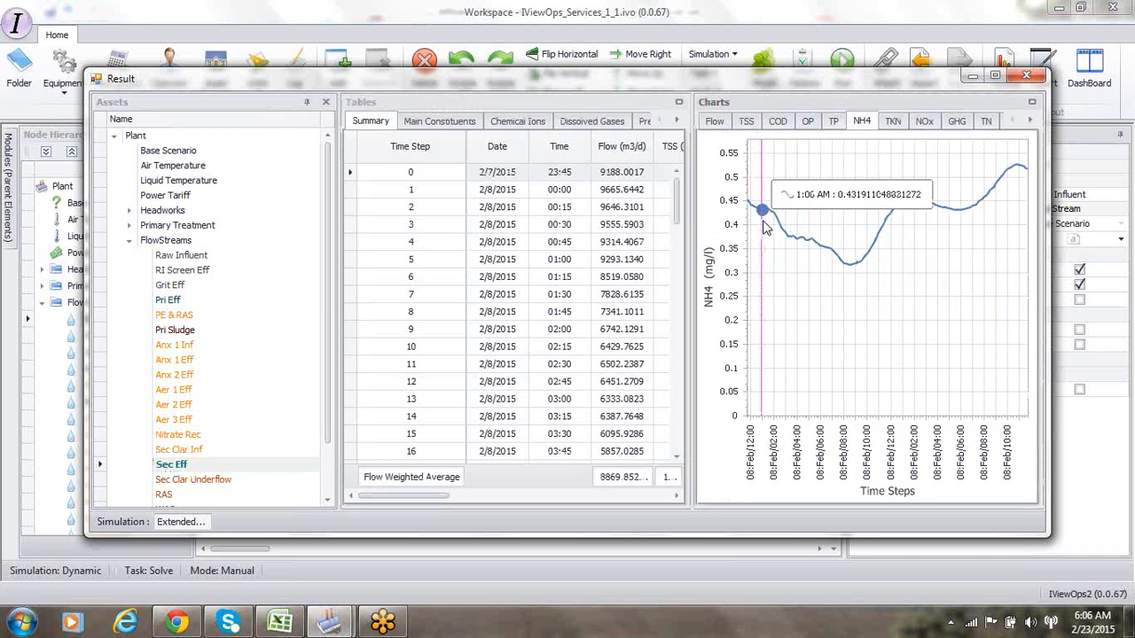
{"action": "left_click_drag", "start_coordinate": [434, 503], "coordinate": [524, 496]}
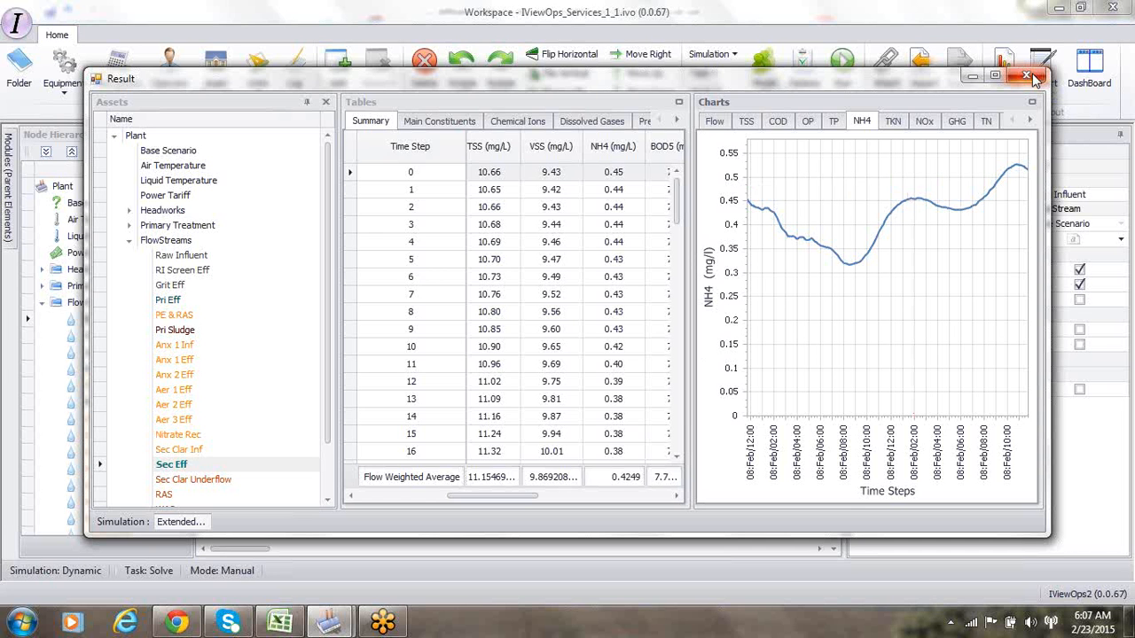
{"action": "left_click", "coordinate": [1035, 78]}
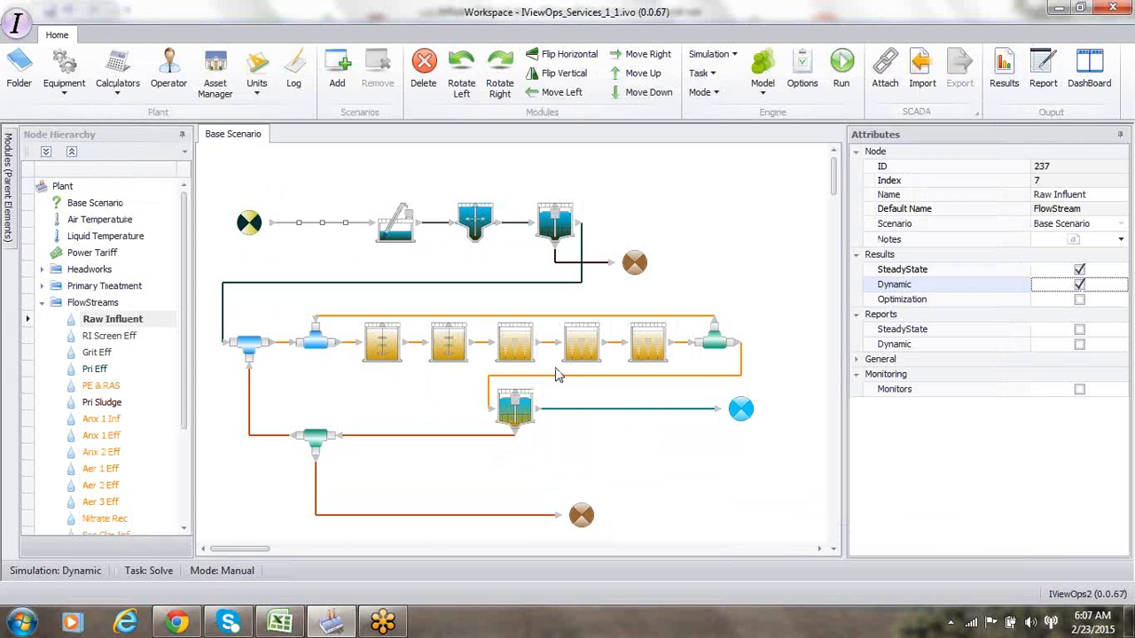
Switch the simulation type to steady state and display the Liquid Temperature node's attributes.
{"action": "left_click", "coordinate": [559, 375]}
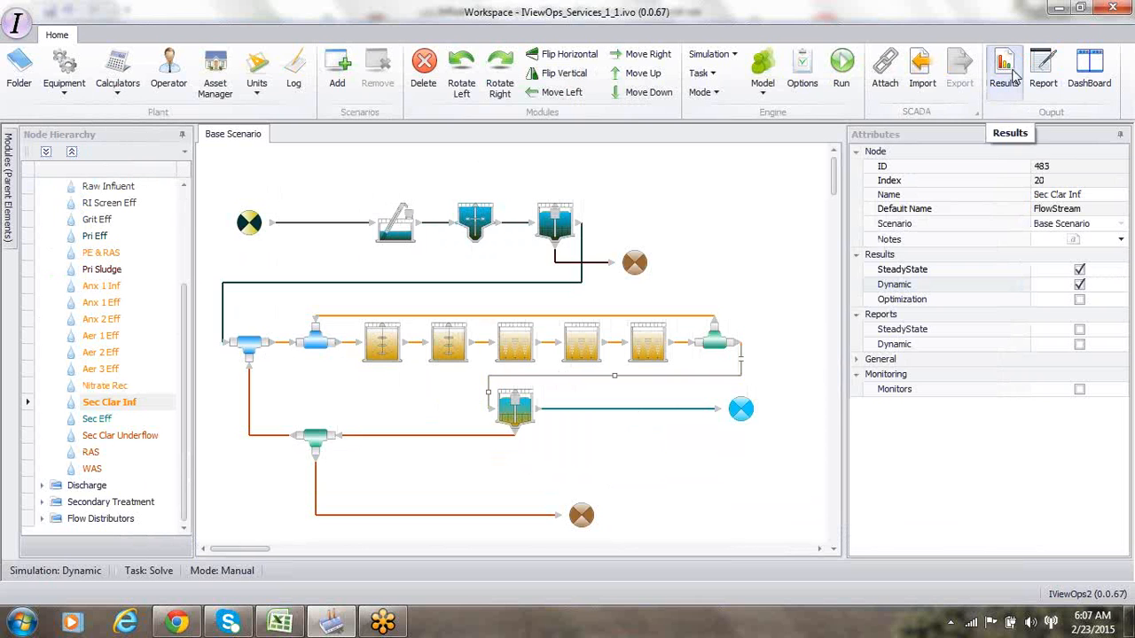
{"action": "left_click", "coordinate": [709, 54]}
{"action": "left_click", "coordinate": [731, 71]}
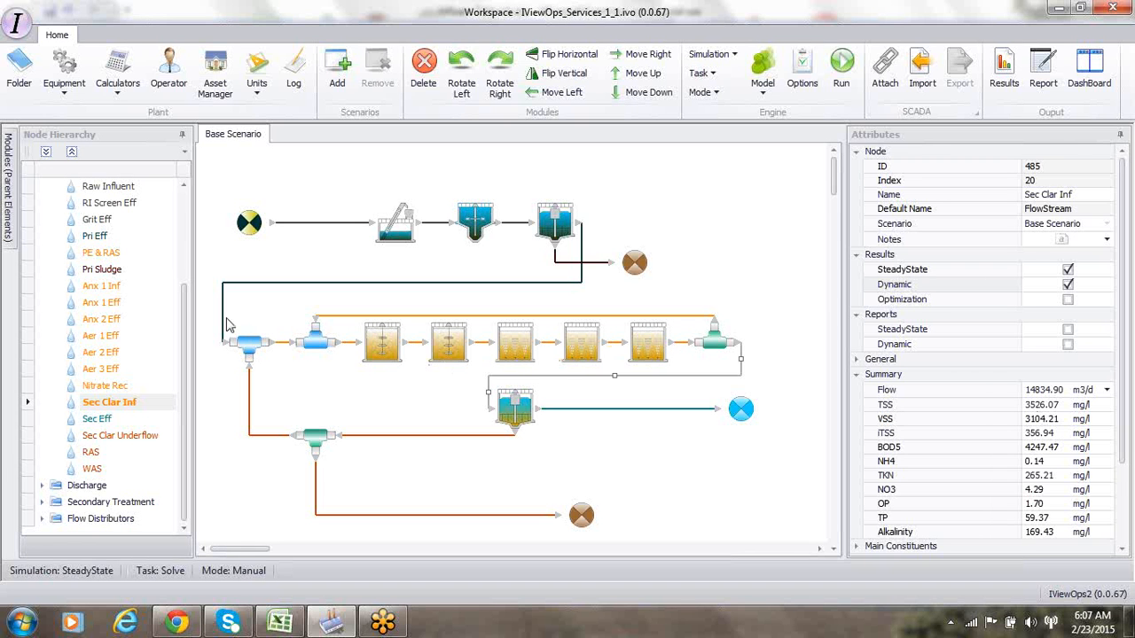
{"action": "left_click_drag", "start_coordinate": [187, 310], "coordinate": [181, 209]}
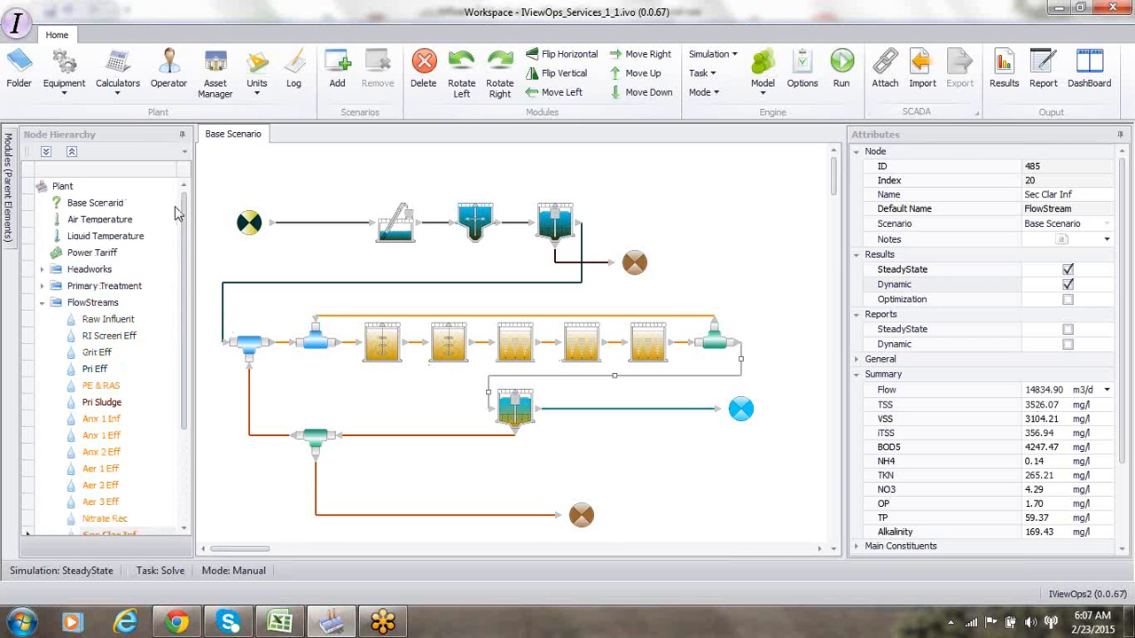
{"action": "left_click", "coordinate": [113, 238]}
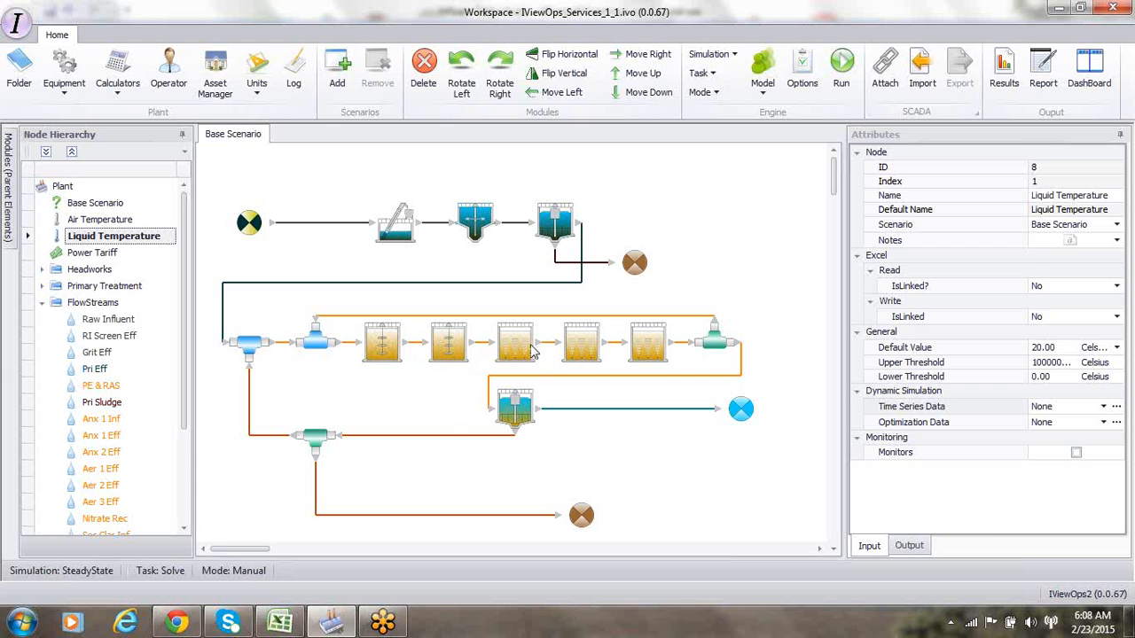
Open the steady-state results, view the Sec Eff stream's summary table and flow chart, and close the results.
{"action": "left_click", "coordinate": [1005, 80]}
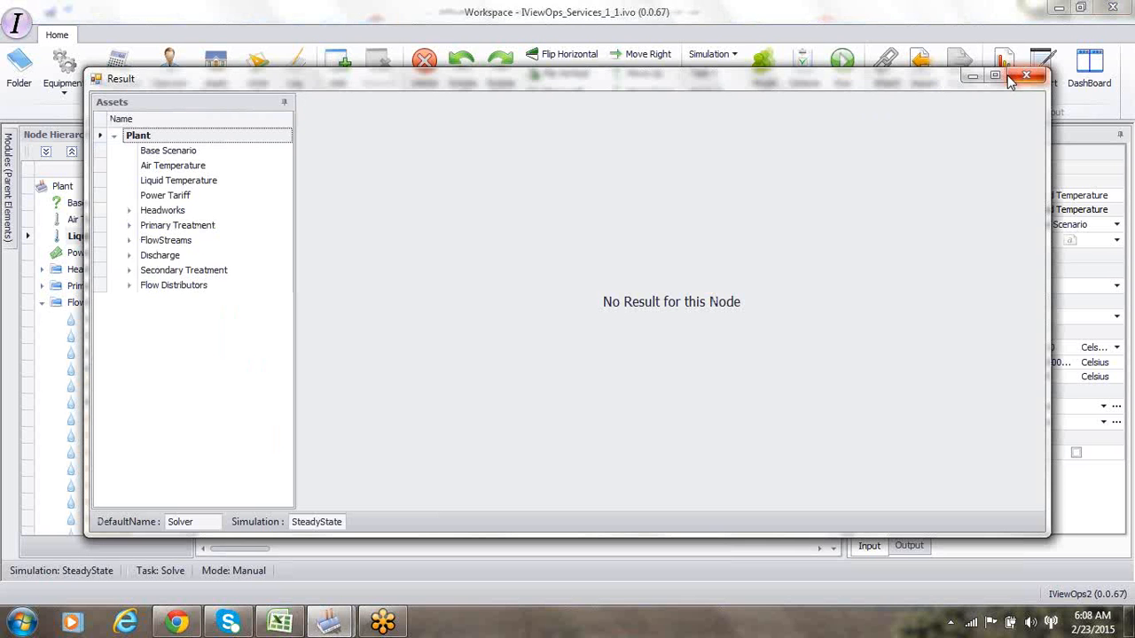
{"action": "left_click", "coordinate": [128, 243]}
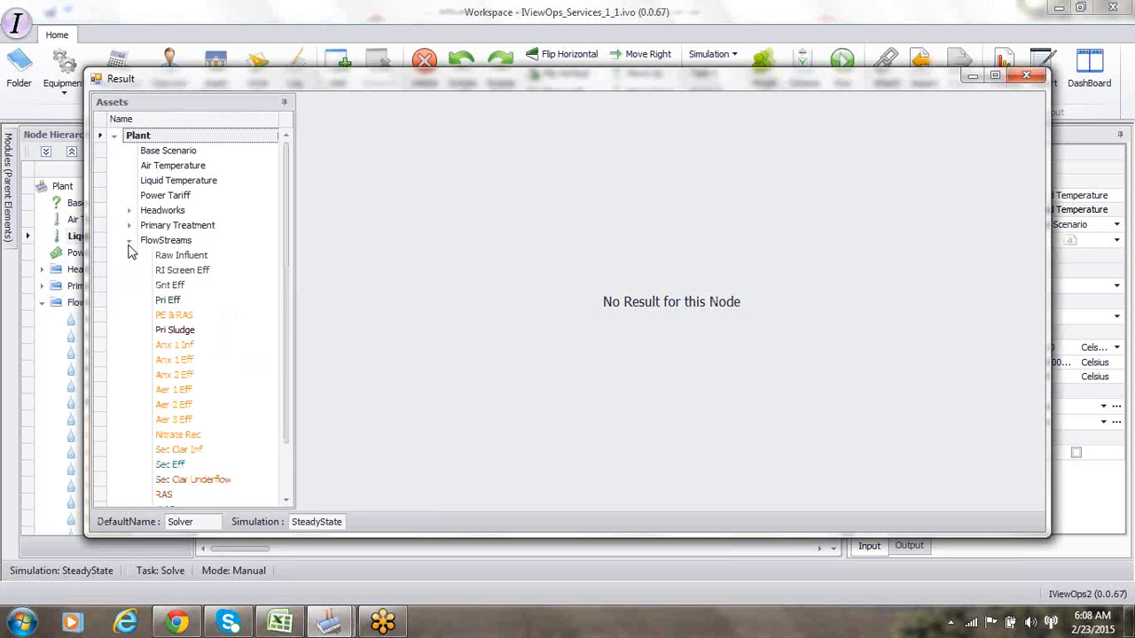
{"action": "left_click", "coordinate": [176, 469]}
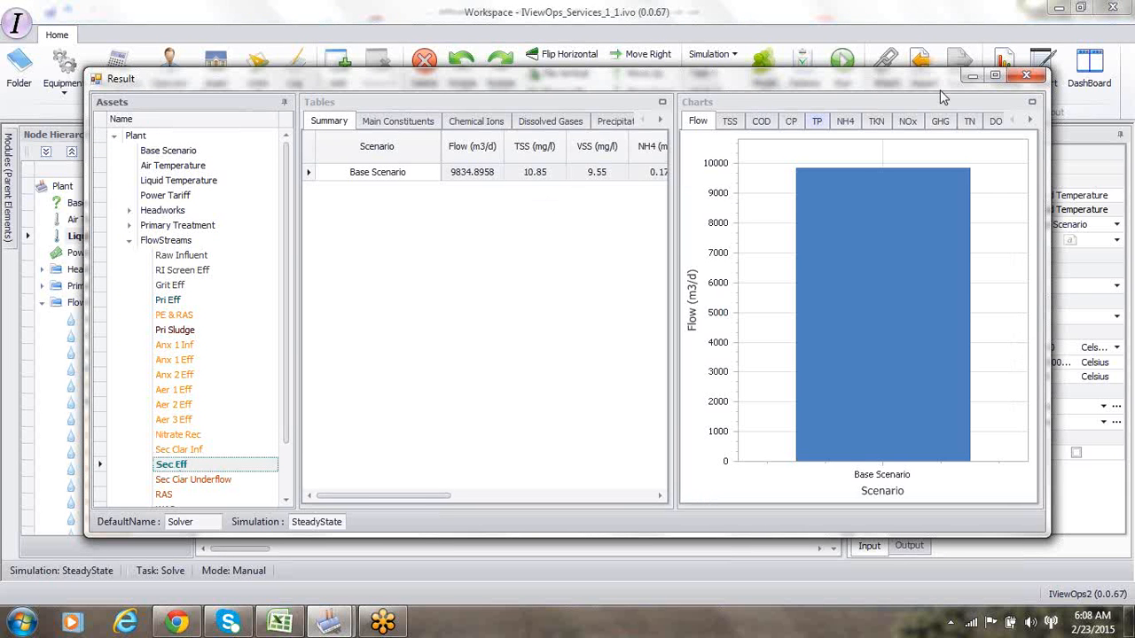
{"action": "left_click", "coordinate": [1025, 78]}
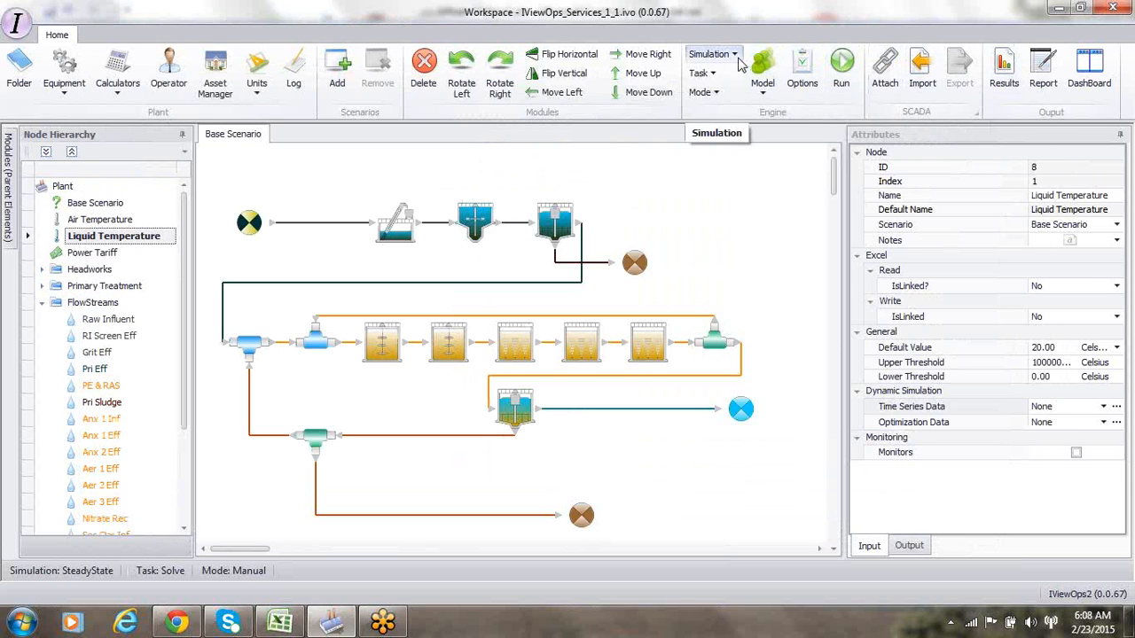
Switch the simulation type to dynamic, view the DO charts of the Sec Eff and Aer 1 Eff streams in the results, and close them.
{"action": "left_click", "coordinate": [736, 57]}
{"action": "left_click", "coordinate": [728, 99]}
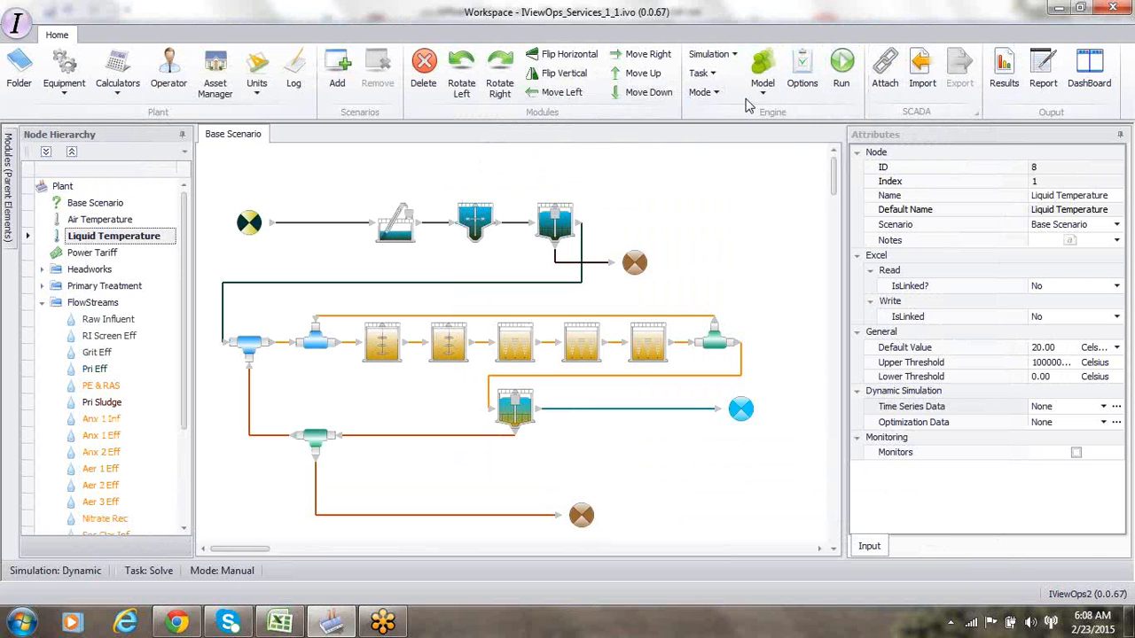
{"action": "left_click", "coordinate": [1009, 75]}
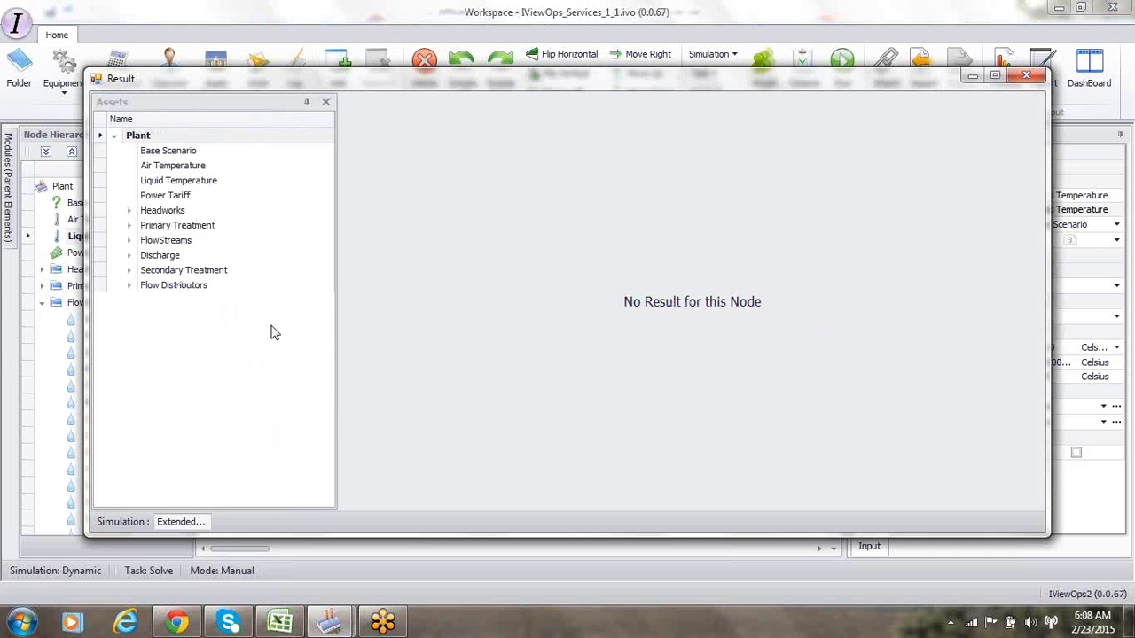
{"action": "left_click", "coordinate": [129, 242]}
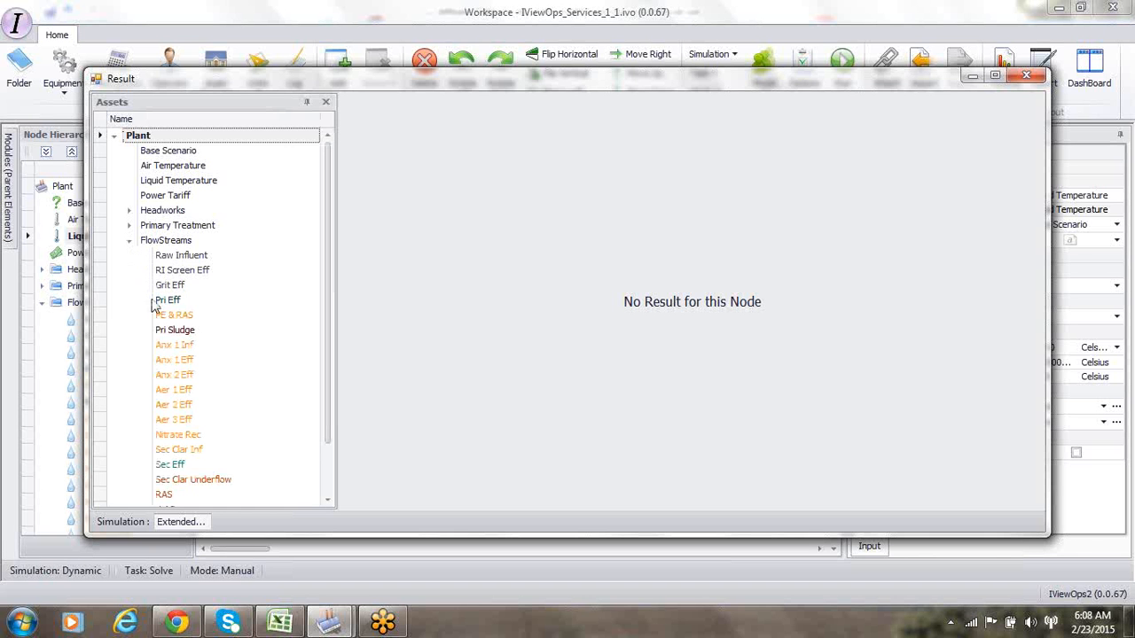
{"action": "left_click", "coordinate": [171, 464]}
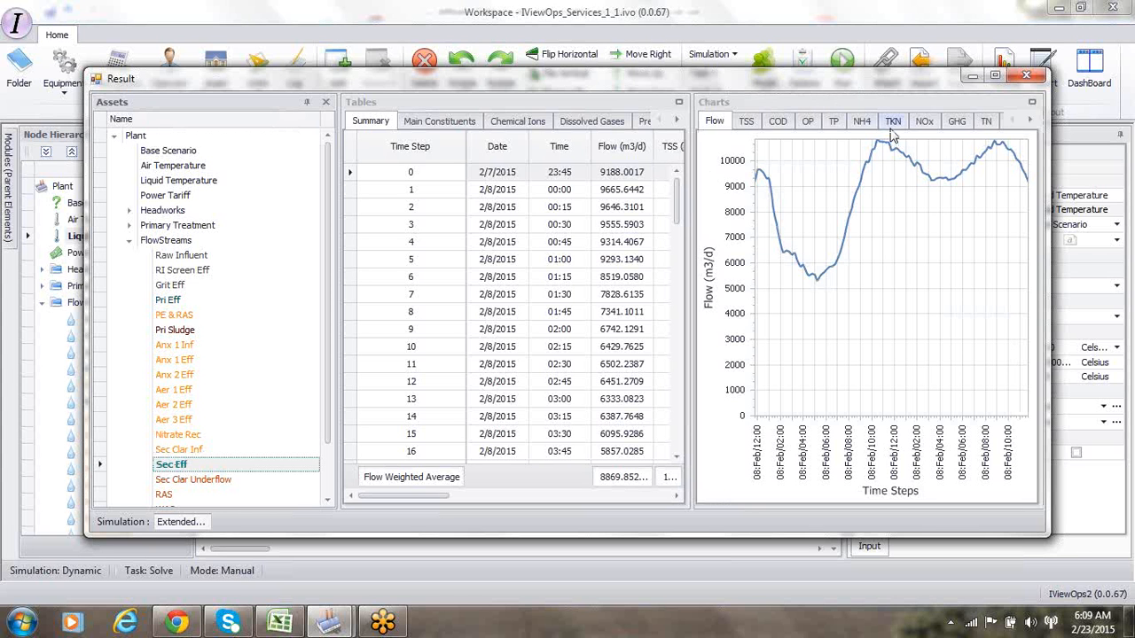
{"action": "left_click", "coordinate": [1033, 124]}
{"action": "left_click", "coordinate": [1033, 123]}
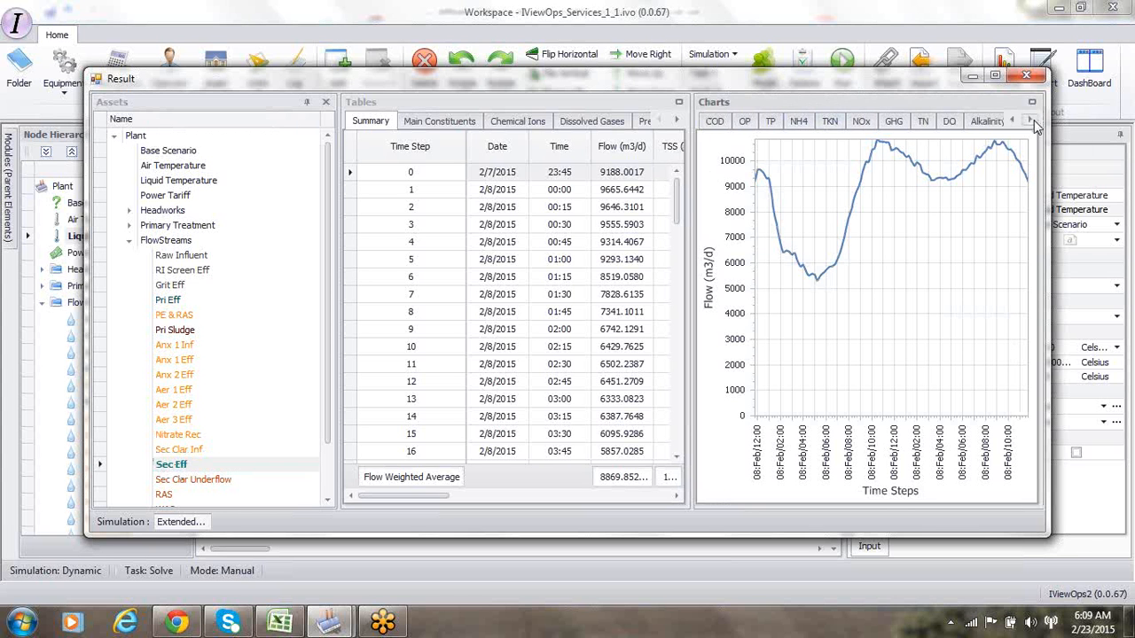
{"action": "left_click", "coordinate": [952, 124]}
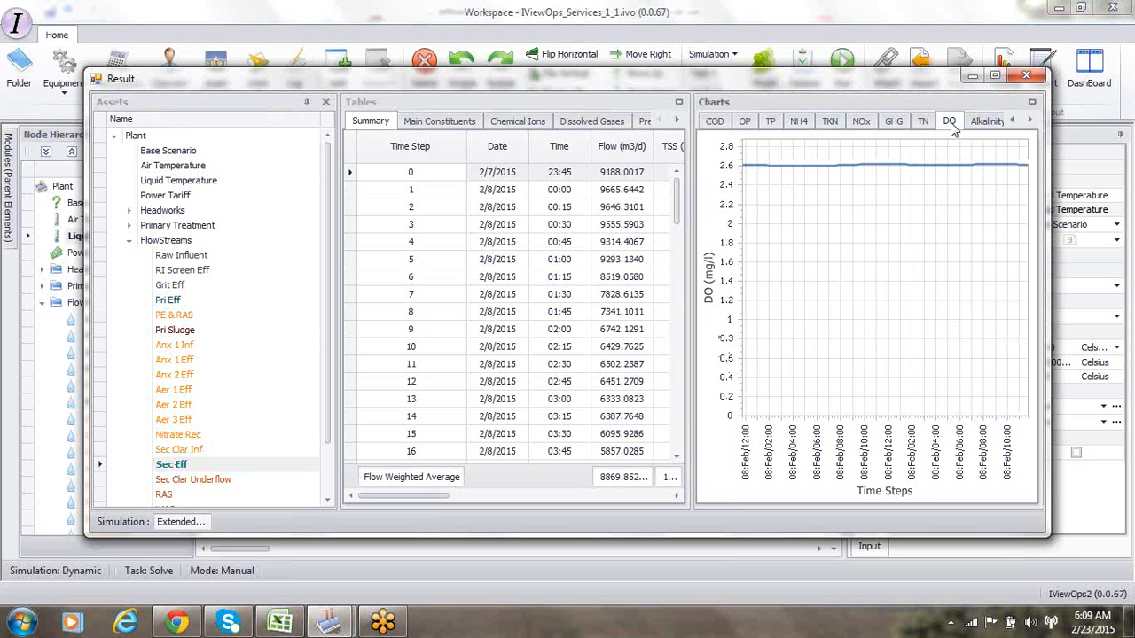
{"action": "left_click", "coordinate": [179, 394]}
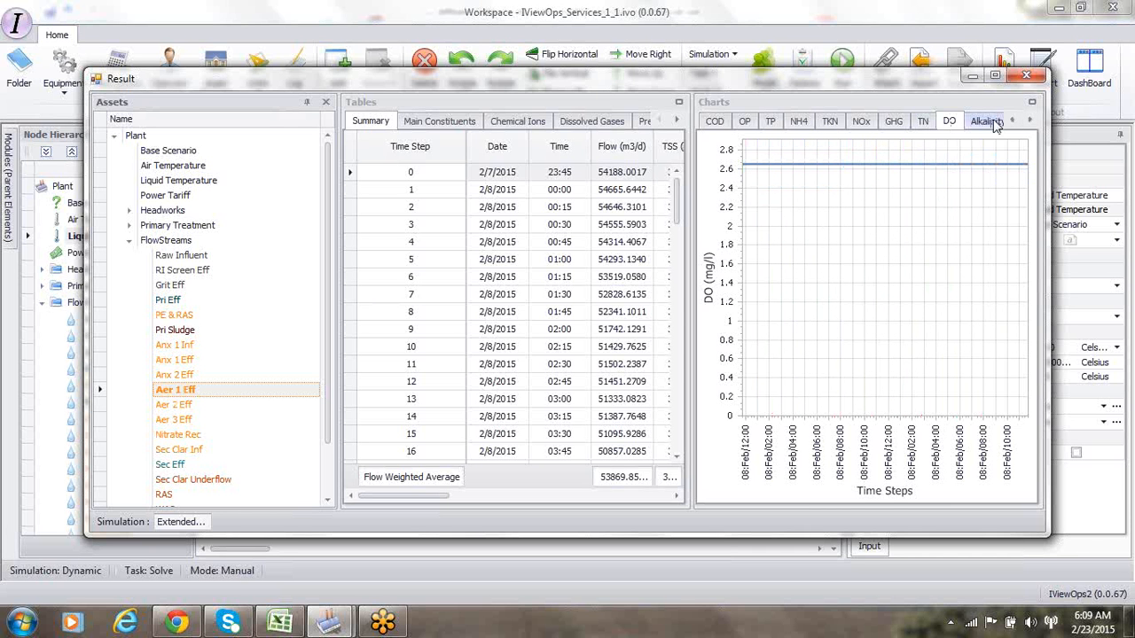
{"action": "left_click", "coordinate": [1026, 76]}
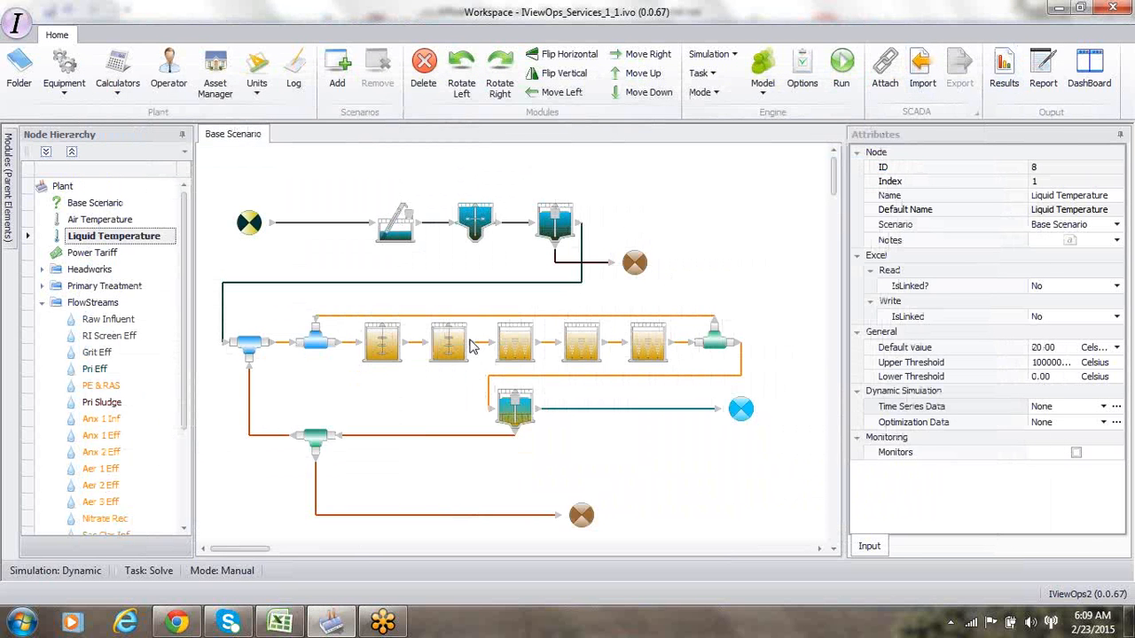
Display the attributes of the Setpoint Controller under the Aerobic 1 System's Diffused Aeration node.
{"action": "left_click", "coordinate": [514, 348]}
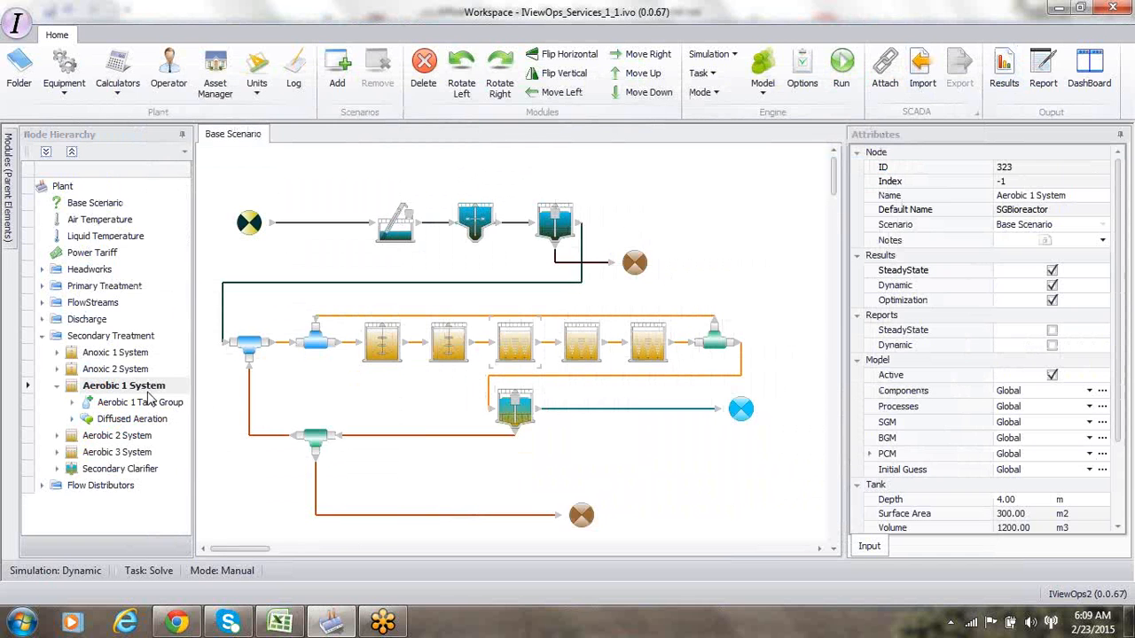
{"action": "left_click", "coordinate": [74, 402]}
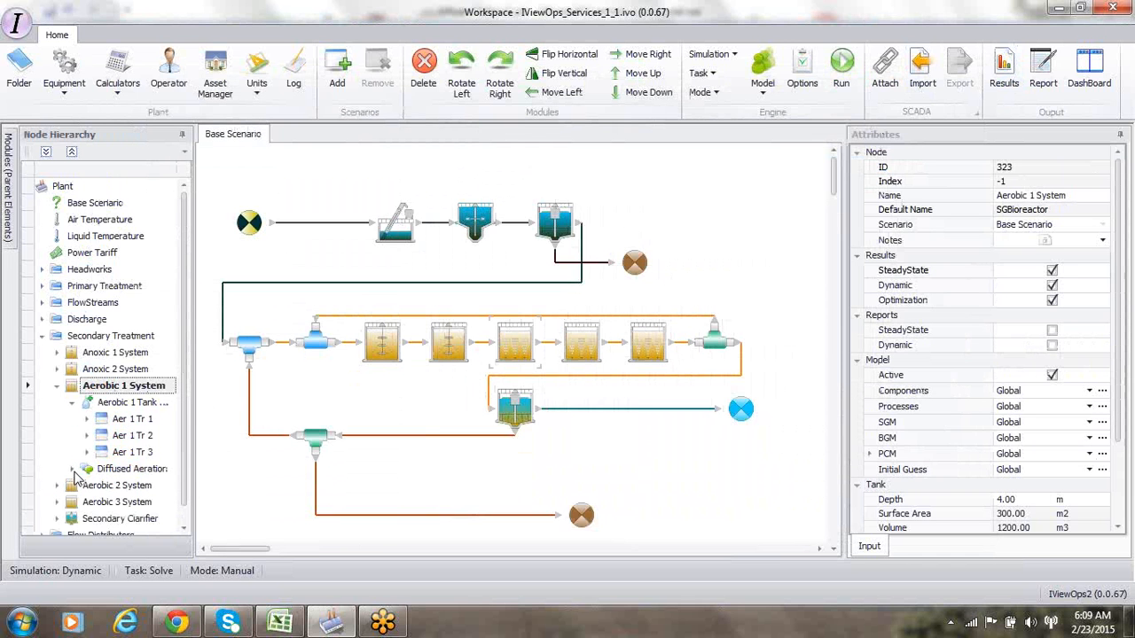
{"action": "left_click", "coordinate": [72, 469]}
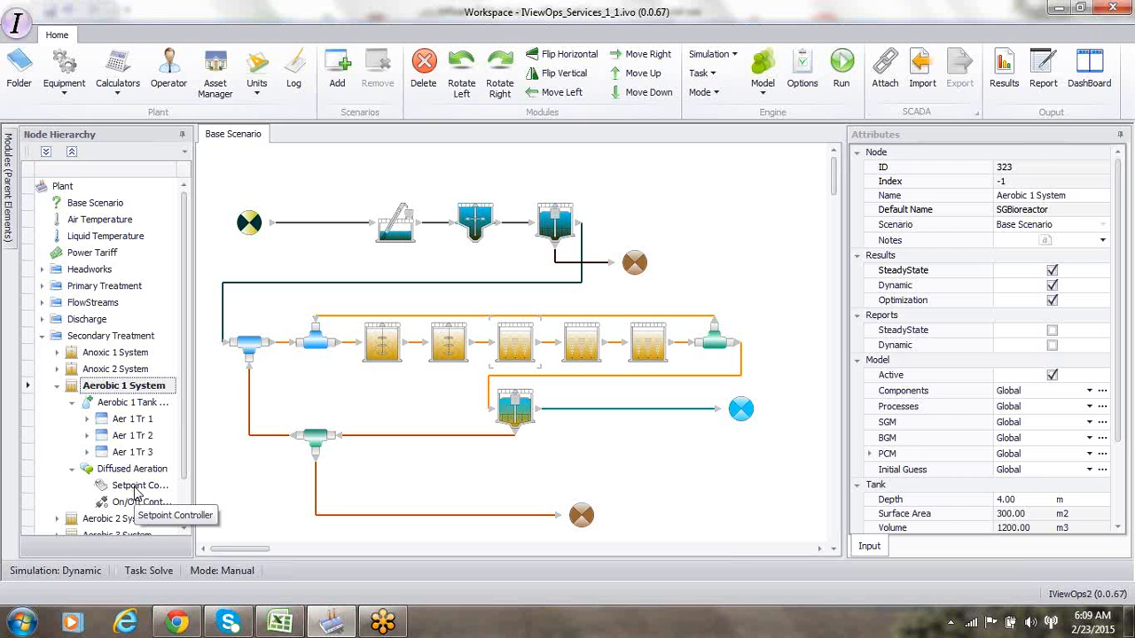
{"action": "left_click", "coordinate": [137, 486]}
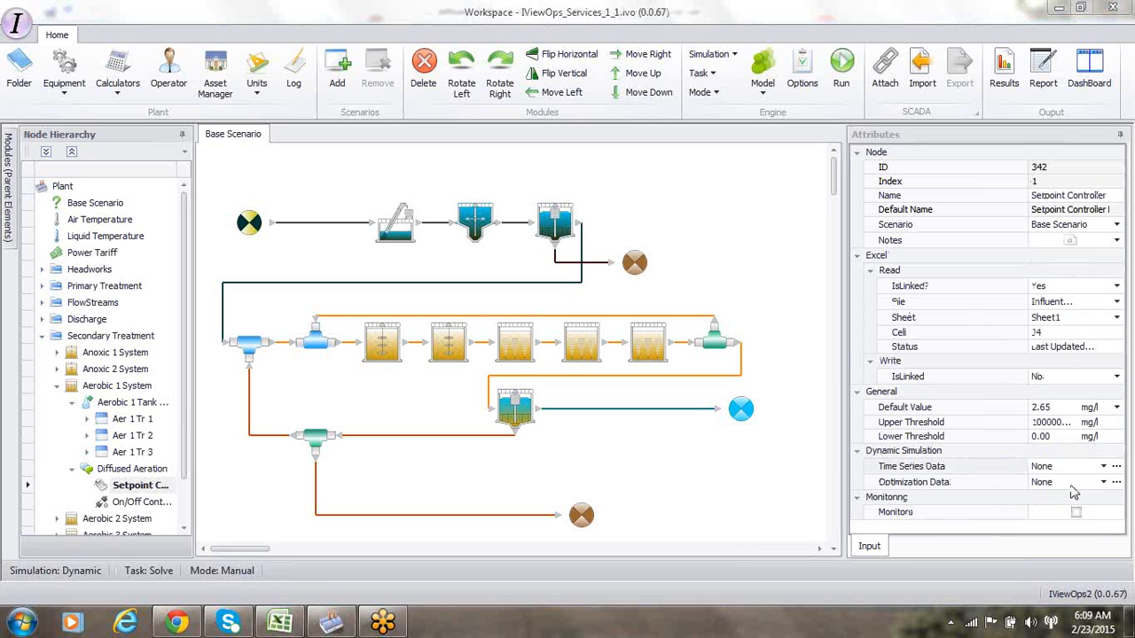
Add a Recorder to the Aerobic 1 Setpoint Controller's time series data and add a pattern to that recorder.
{"action": "left_click", "coordinate": [1116, 468]}
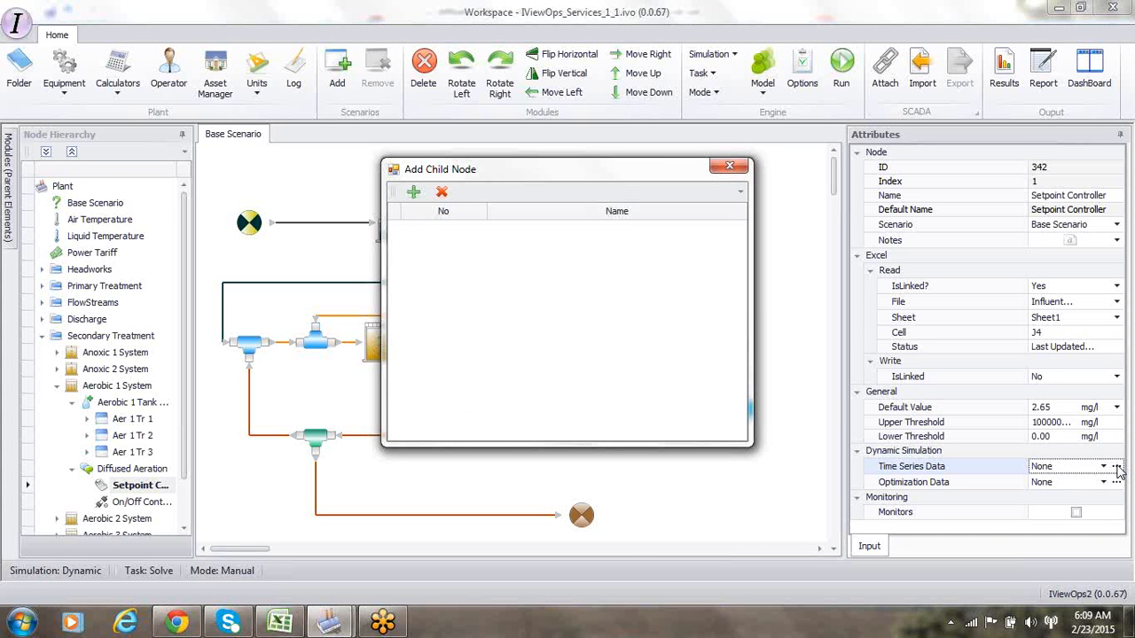
{"action": "left_click", "coordinate": [414, 194]}
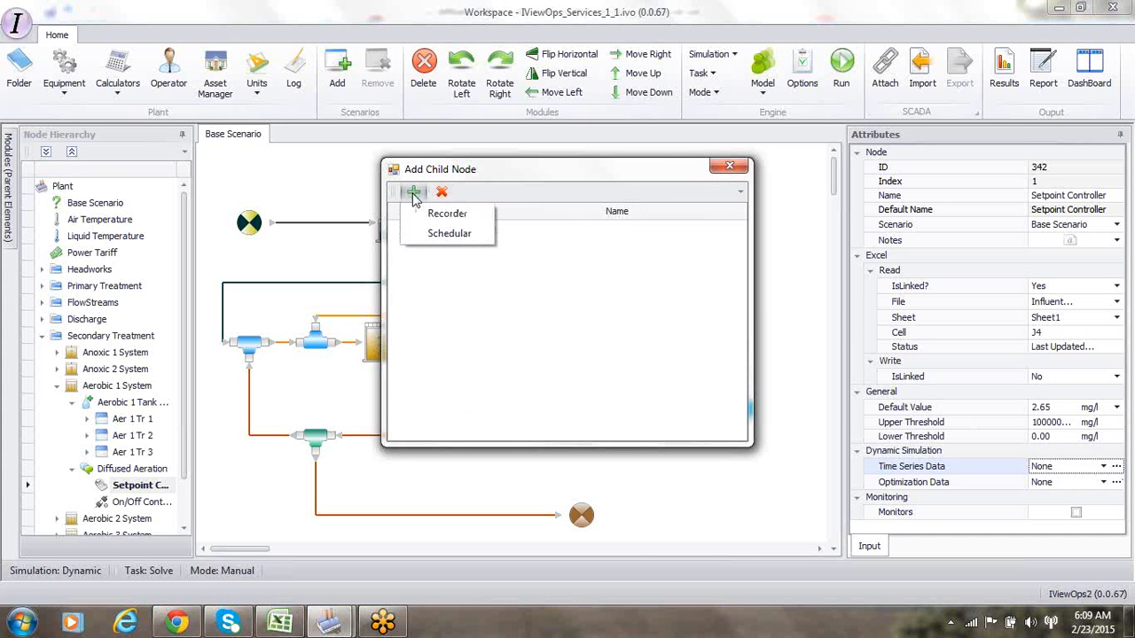
{"action": "left_click", "coordinate": [434, 219]}
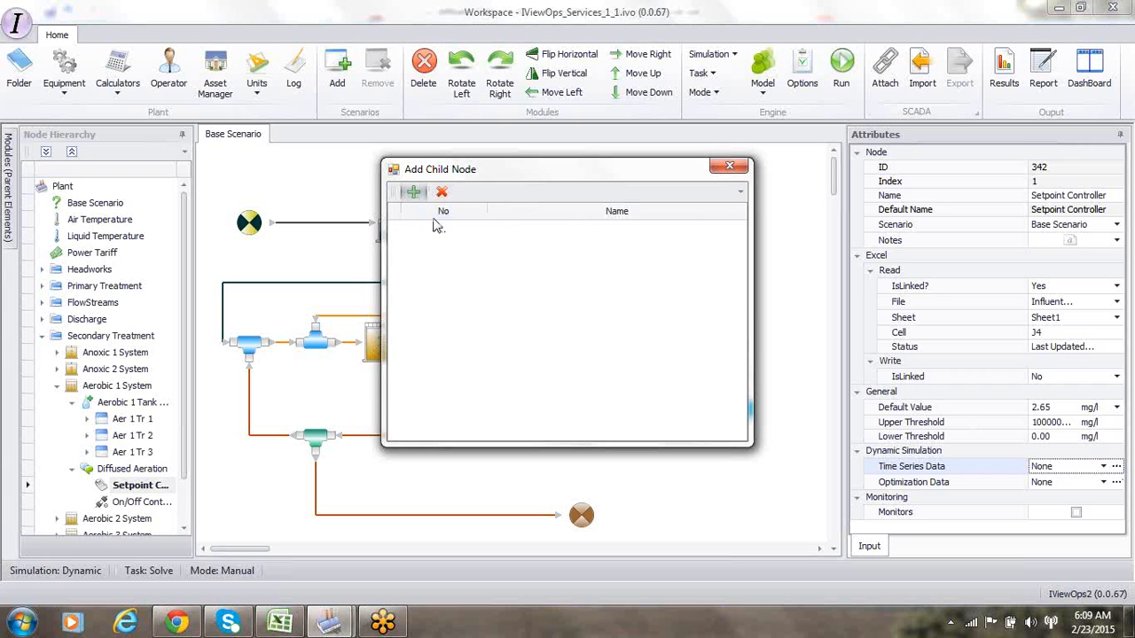
{"action": "left_click", "coordinate": [728, 168]}
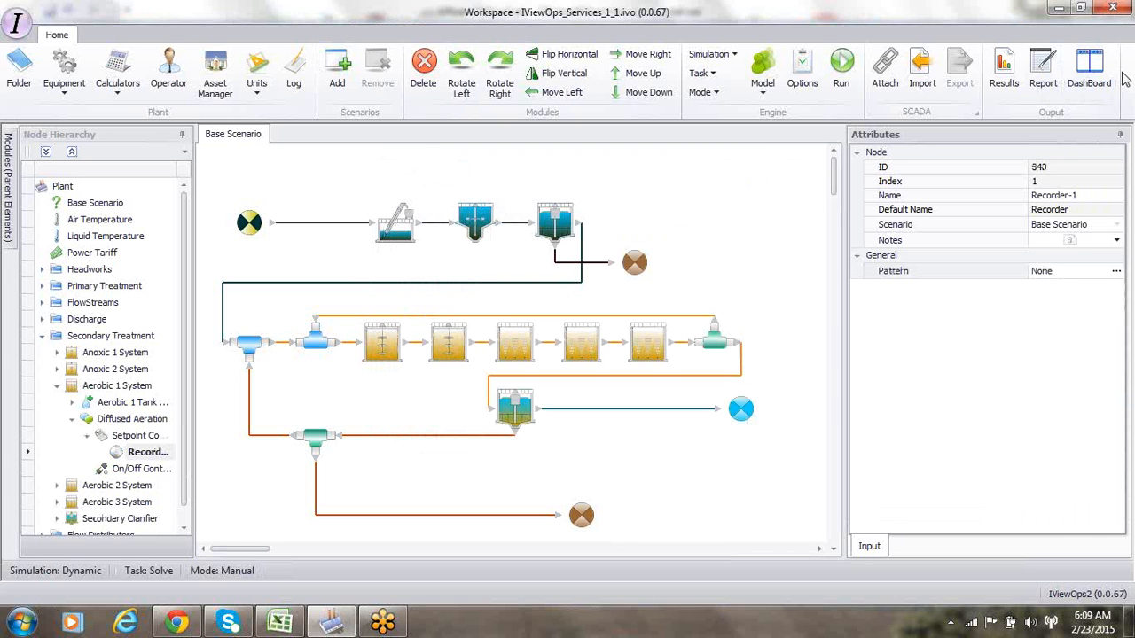
{"action": "left_click", "coordinate": [1116, 271]}
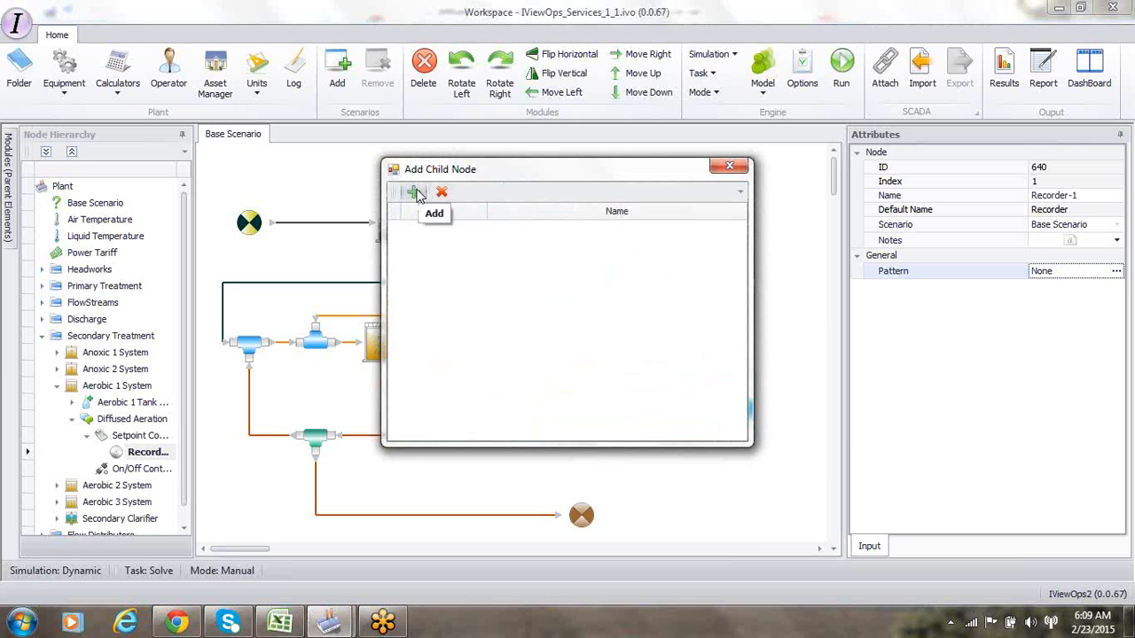
{"action": "left_click", "coordinate": [414, 191]}
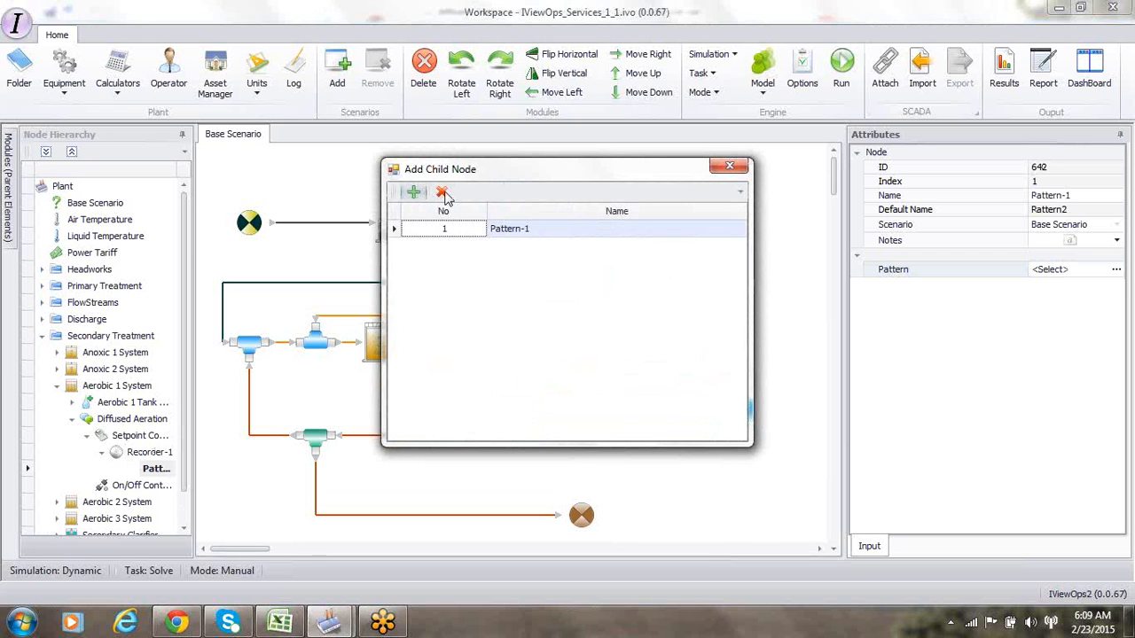
{"action": "left_click", "coordinate": [734, 167]}
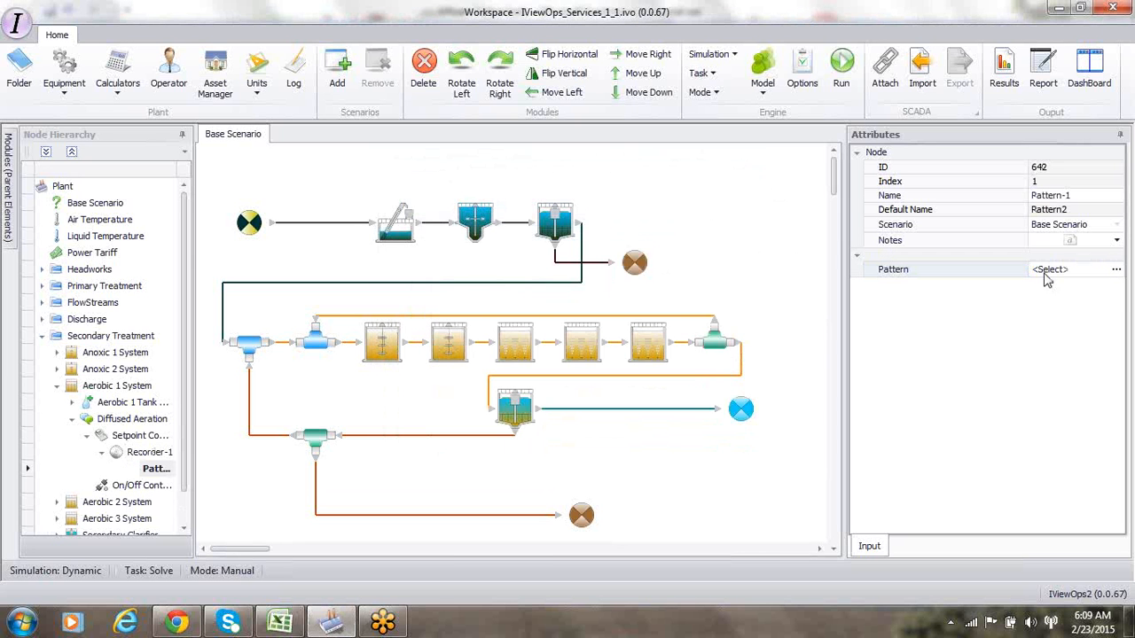
Open the new pattern's time steps and link them to Sheet1 of Influent Pattern1.xlsx.
{"action": "left_click", "coordinate": [1116, 271]}
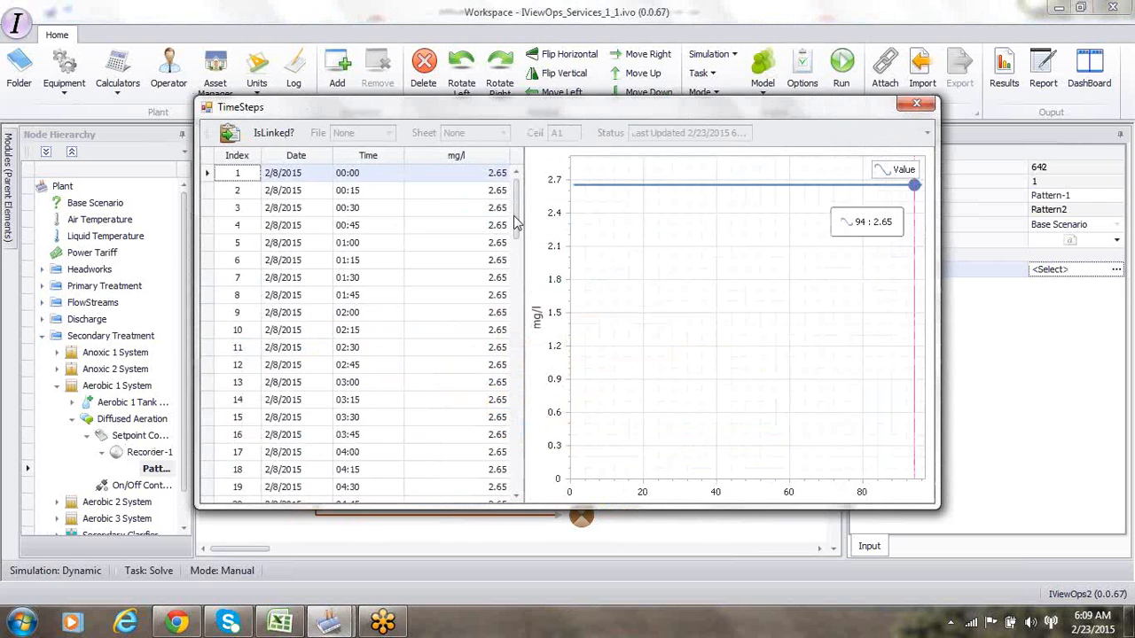
{"action": "left_click", "coordinate": [275, 133]}
{"action": "left_click", "coordinate": [389, 133]}
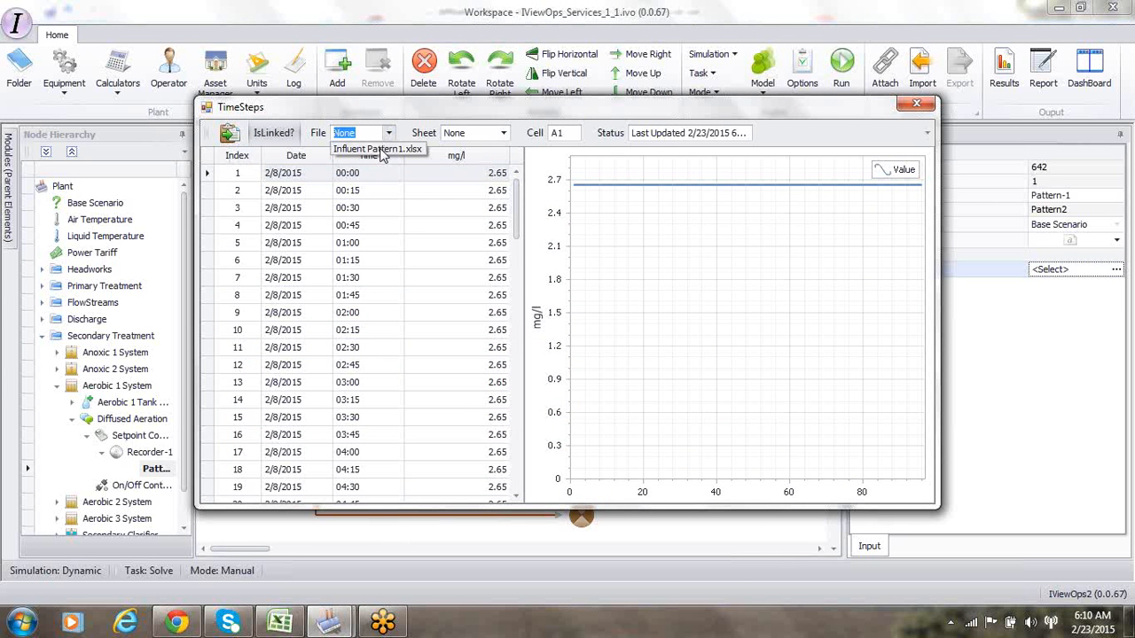
{"action": "left_click", "coordinate": [381, 149]}
{"action": "left_click", "coordinate": [502, 133]}
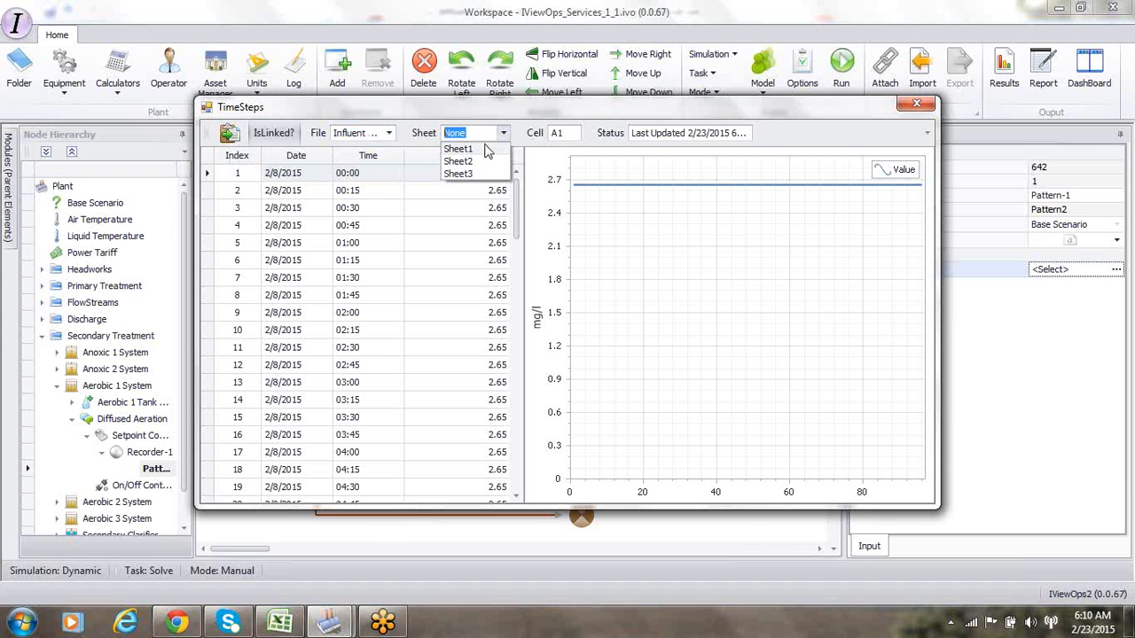
{"action": "left_click", "coordinate": [461, 149]}
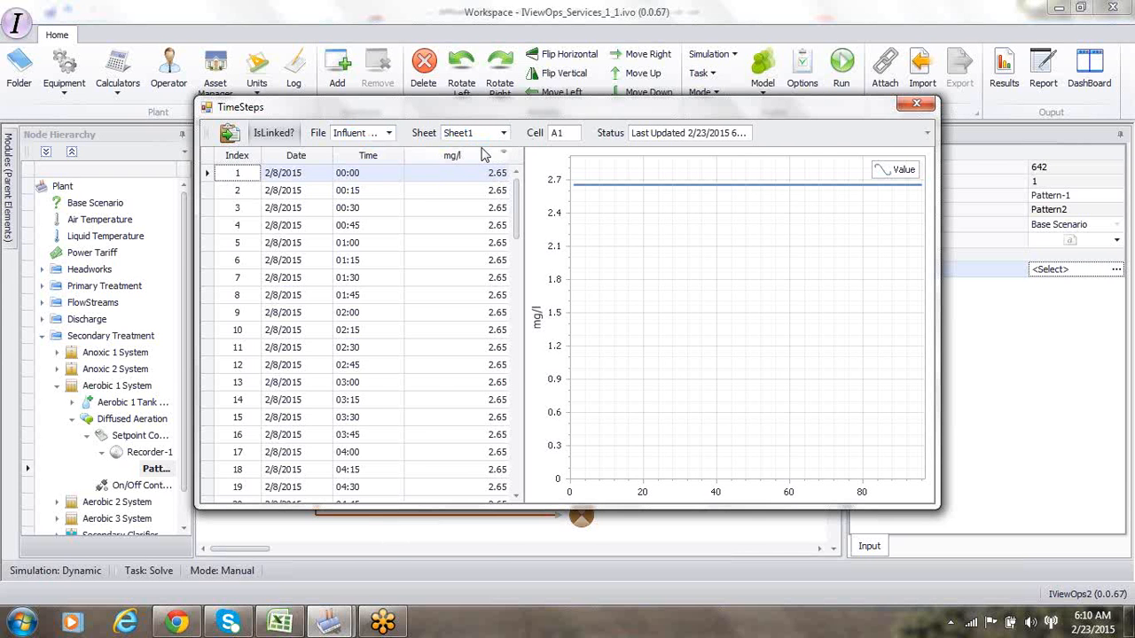
Look up the first DO value in the Excel workbook, set the pattern link's cell to J11, and close the time steps.
{"action": "key", "text": "alt+Tab"}
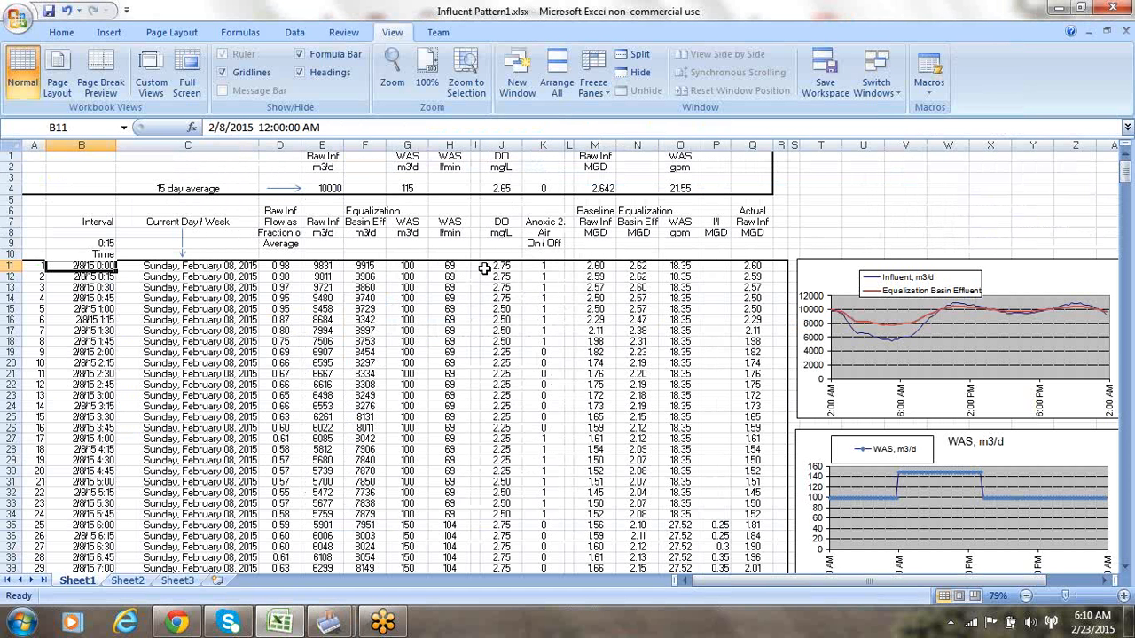
{"action": "left_click", "coordinate": [490, 267]}
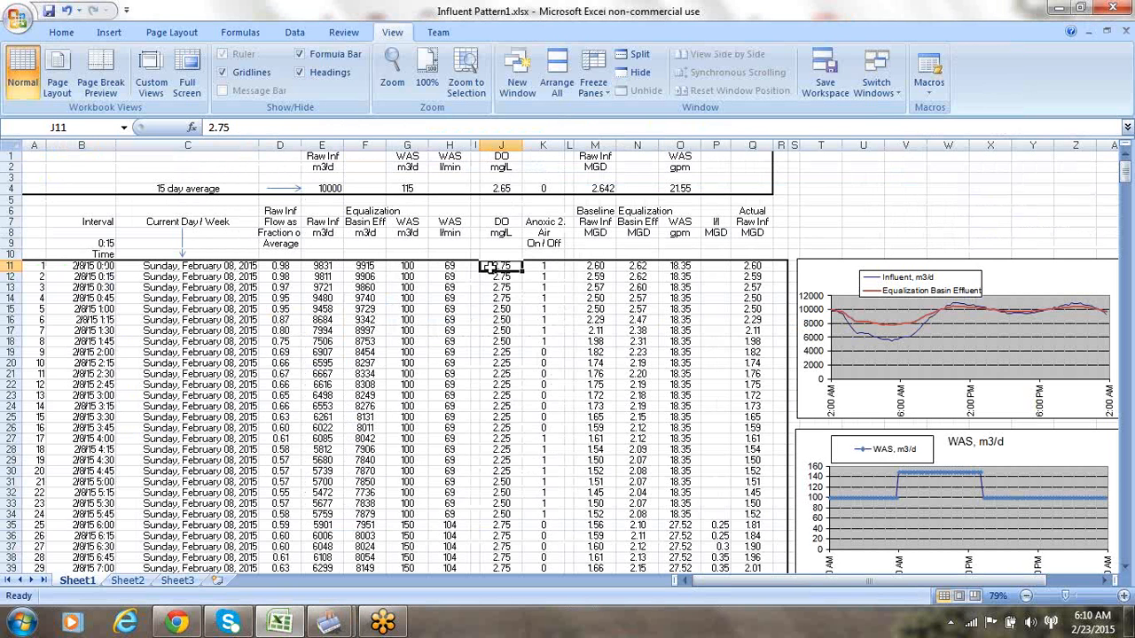
{"action": "key", "text": "alt+Tab"}
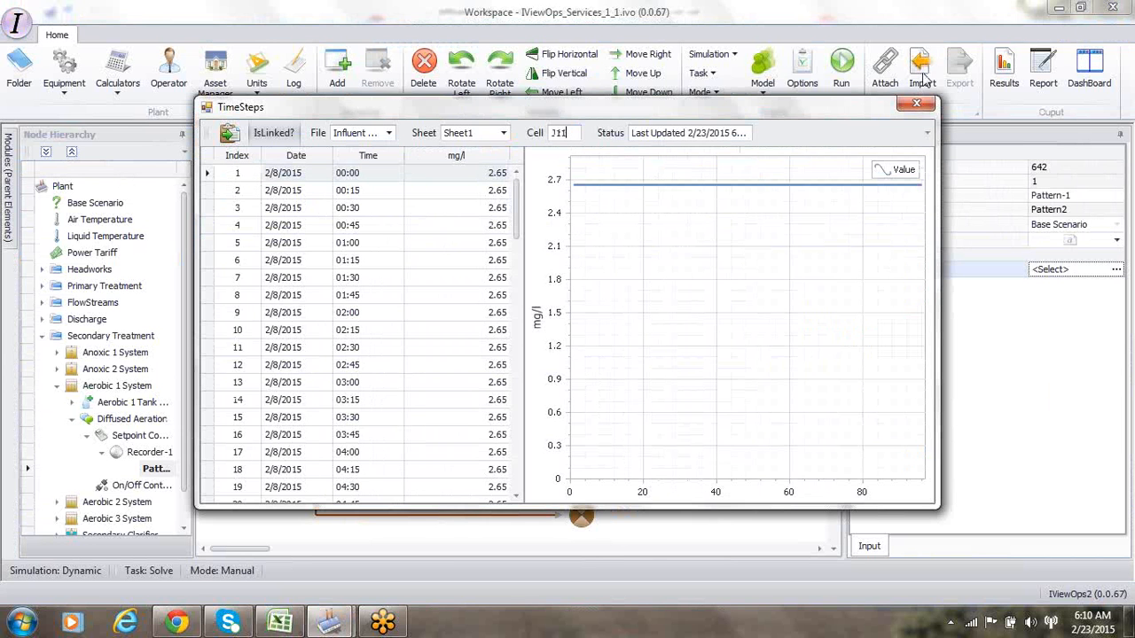
{"action": "left_click", "coordinate": [917, 104]}
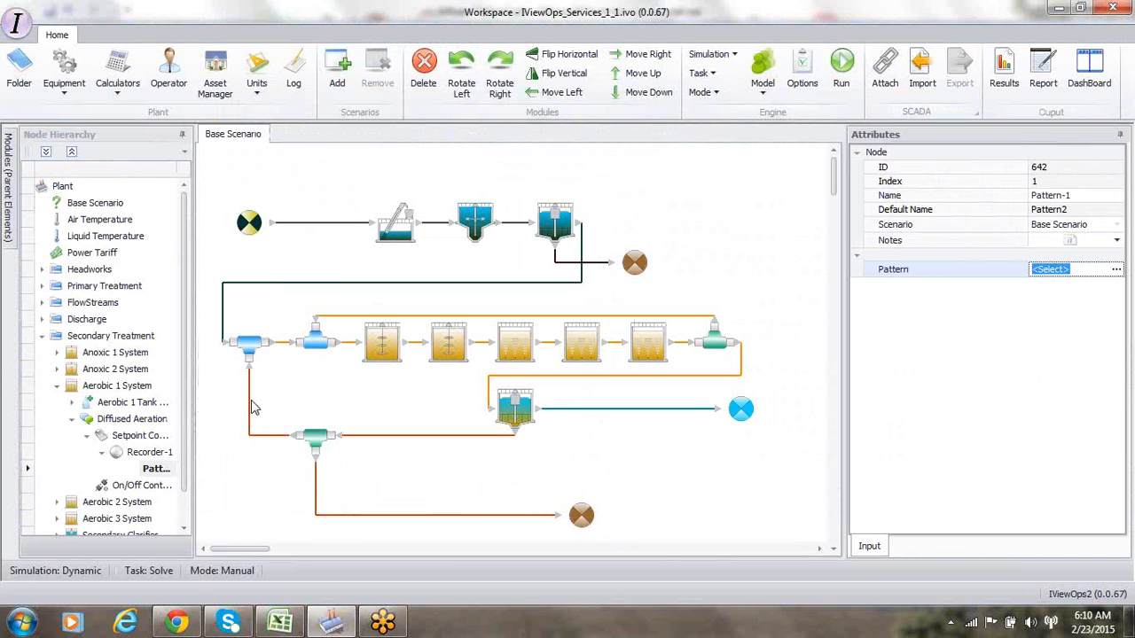
Set the time series data of the Aerobic 1 Setpoint Controller to Recorder-1.
{"action": "left_click", "coordinate": [135, 438]}
{"action": "left_click", "coordinate": [135, 436]}
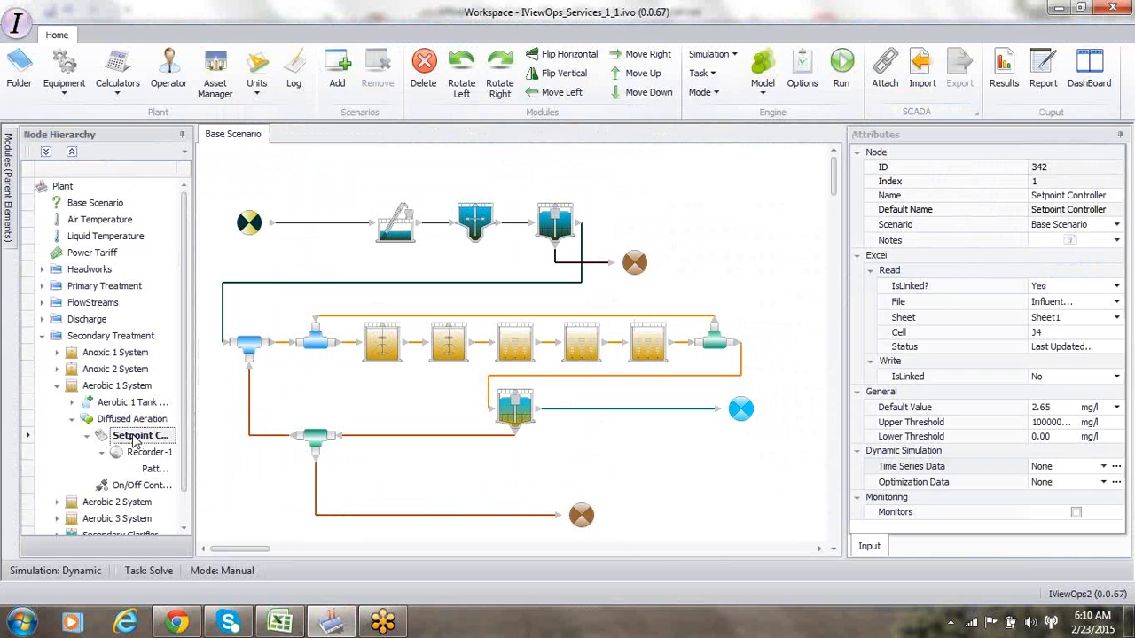
{"action": "left_click", "coordinate": [1104, 467]}
{"action": "left_click", "coordinate": [1063, 498]}
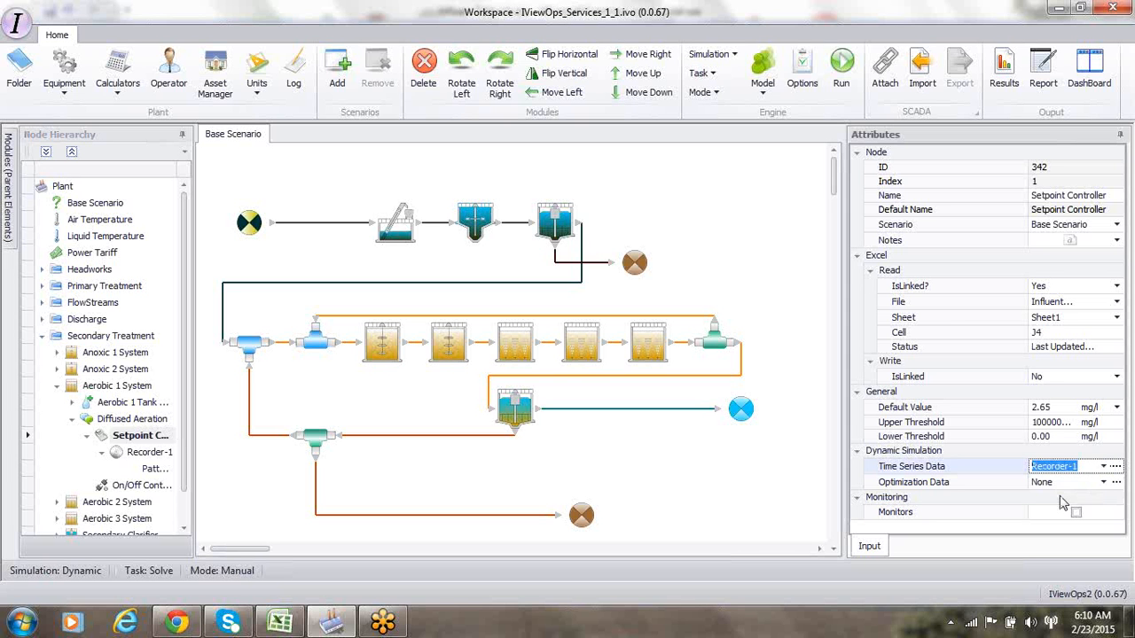
{"action": "left_click", "coordinate": [1104, 467]}
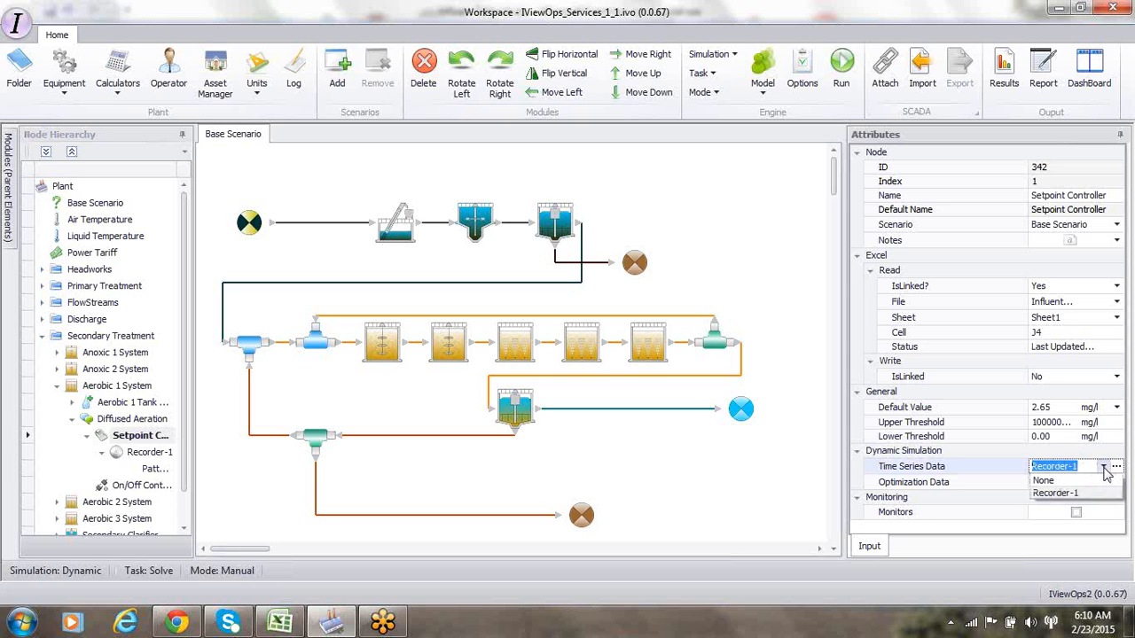
{"action": "left_click", "coordinate": [1064, 483]}
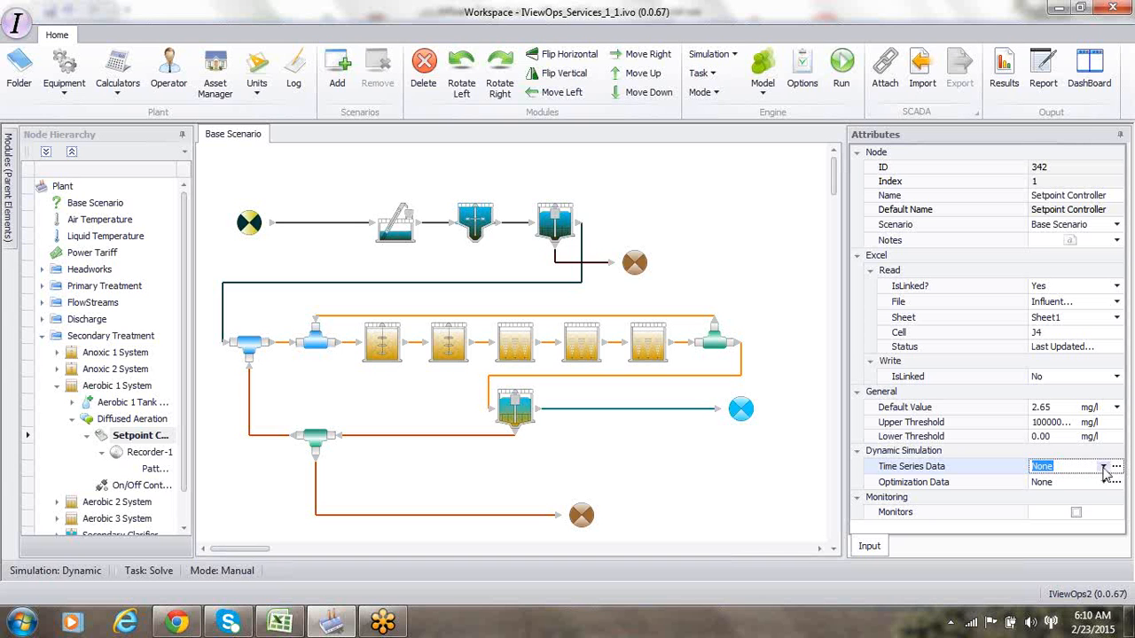
{"action": "left_click", "coordinate": [1104, 468]}
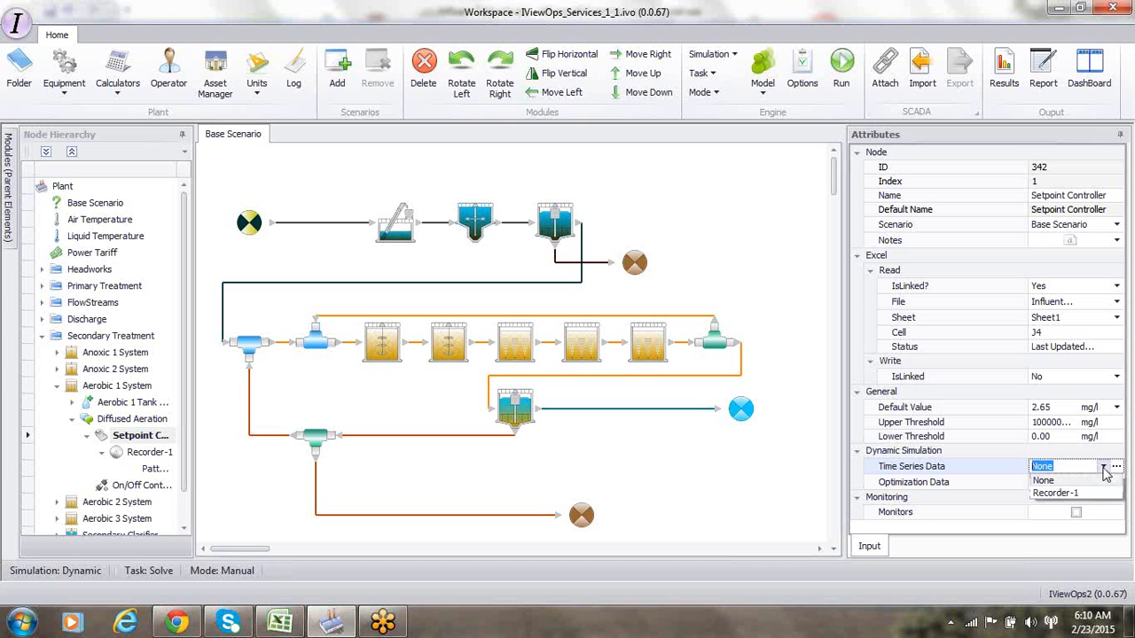
{"action": "left_click", "coordinate": [1057, 493]}
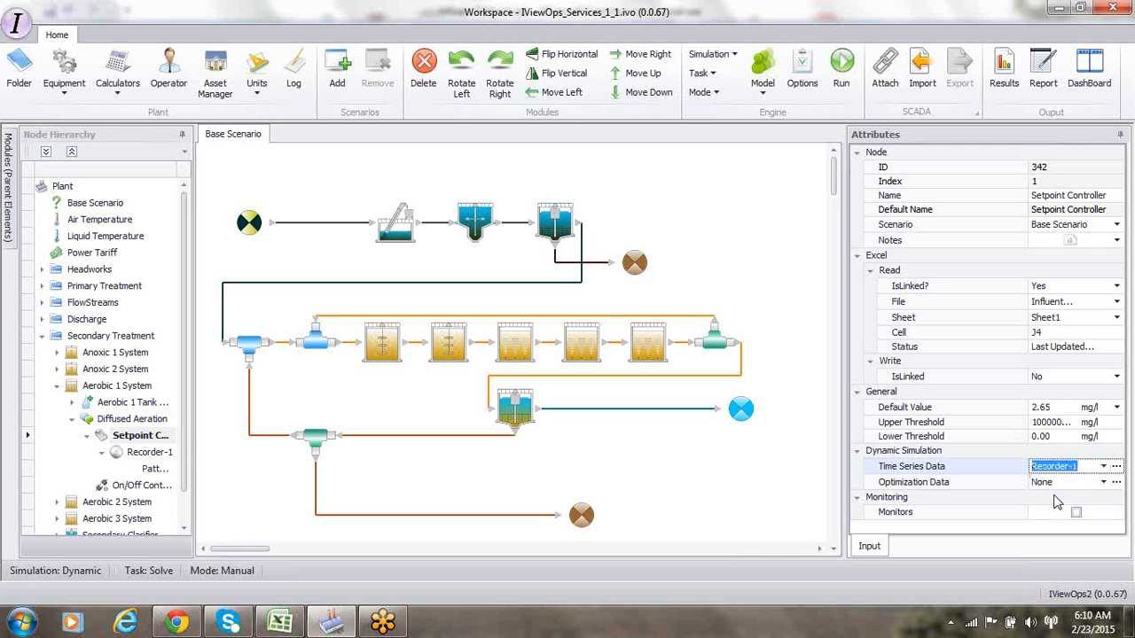
Import the linked Excel data into the model and close the Excel import dialog.
{"action": "left_click", "coordinate": [922, 78]}
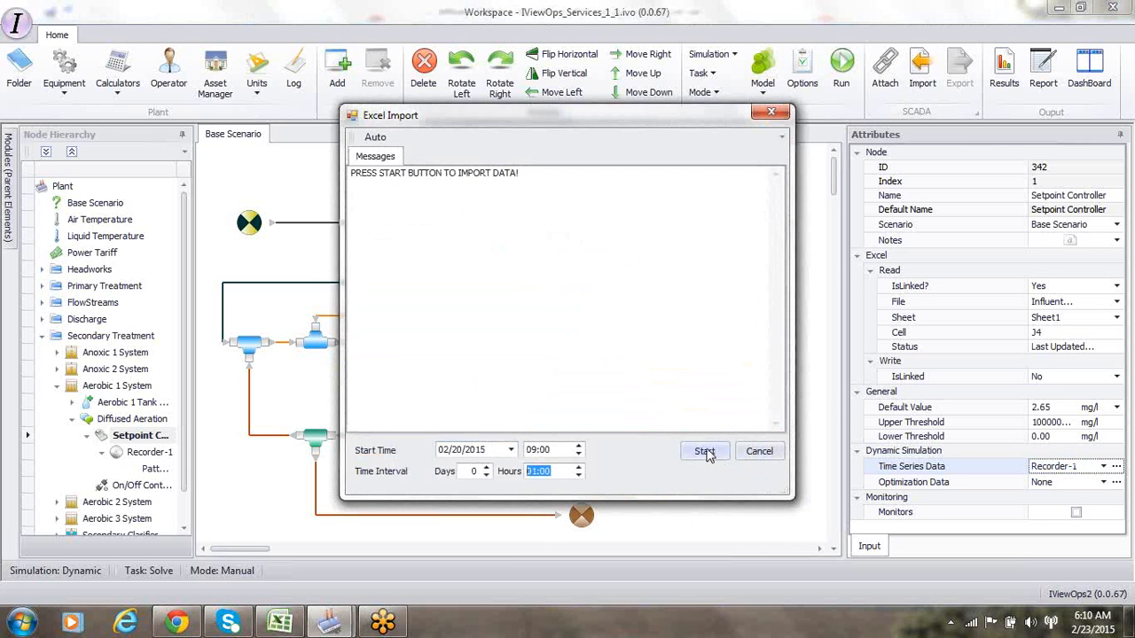
{"action": "left_click", "coordinate": [704, 451]}
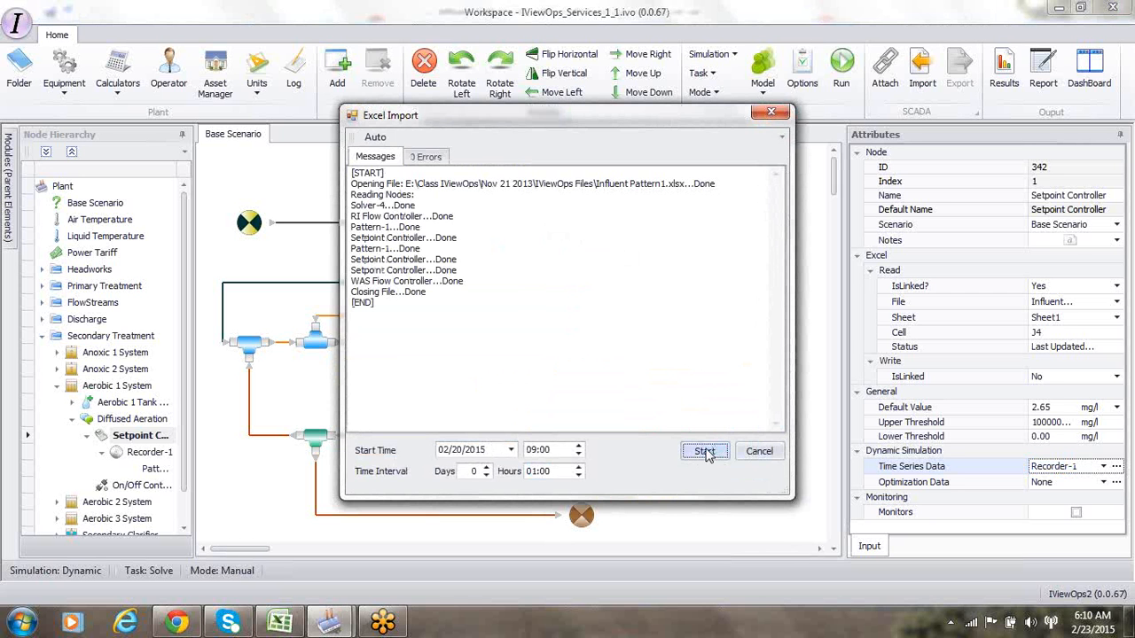
{"action": "left_click", "coordinate": [770, 112]}
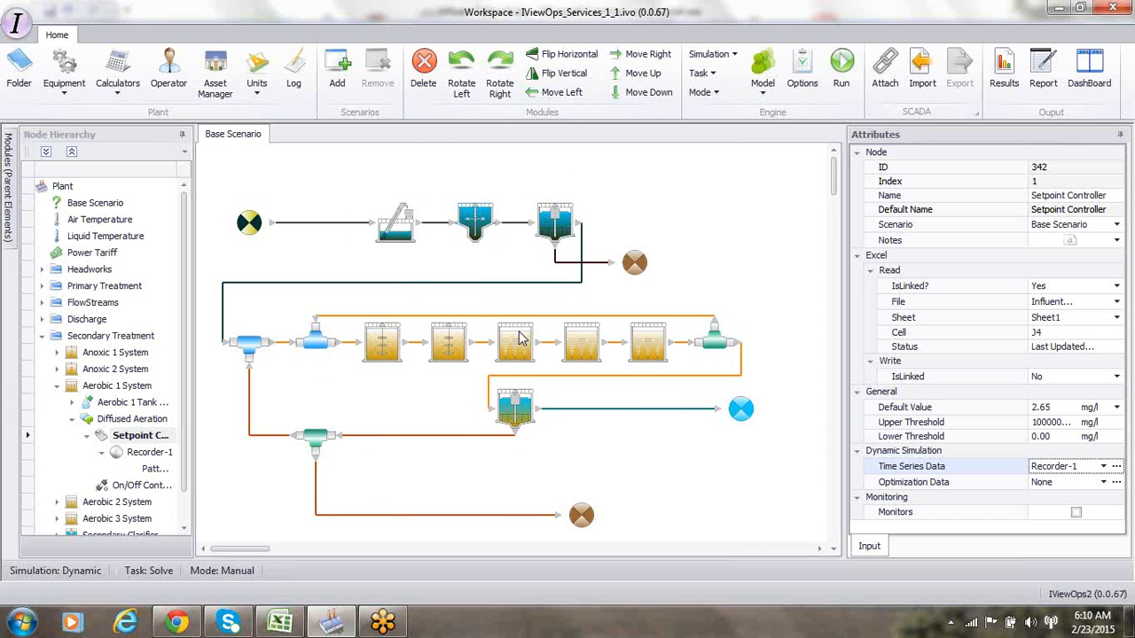
Display the attributes of the Setpoint Controller under the Aerobic 2 System's Diffused Aeration node.
{"action": "left_click", "coordinate": [586, 351]}
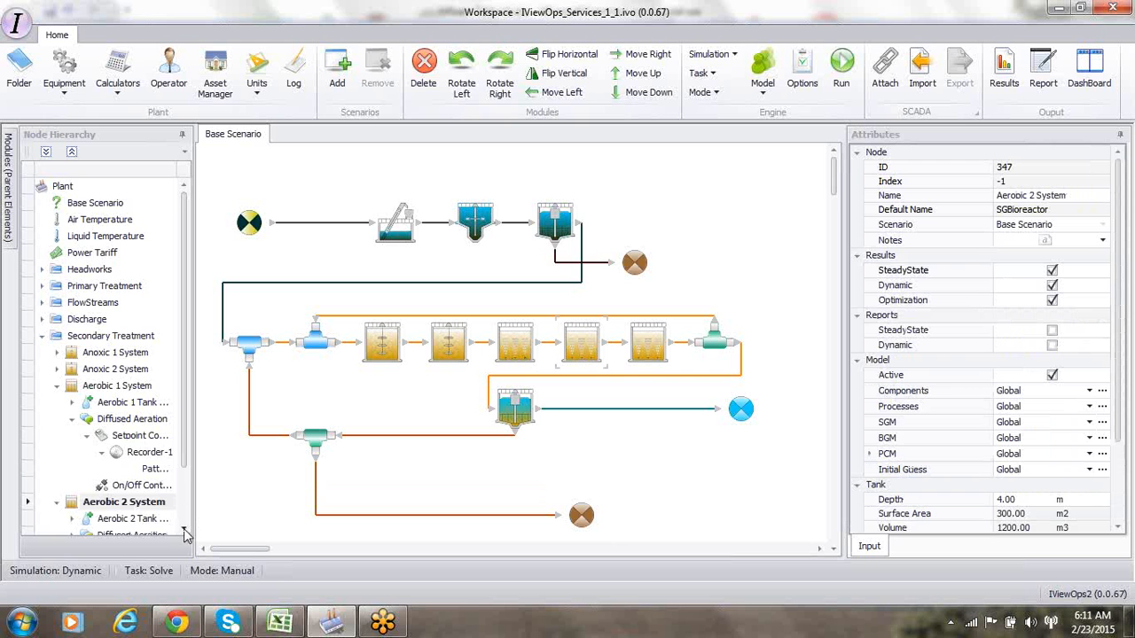
{"action": "left_click", "coordinate": [185, 531]}
{"action": "left_click", "coordinate": [185, 530]}
{"action": "left_click", "coordinate": [185, 531]}
{"action": "left_click", "coordinate": [73, 487]}
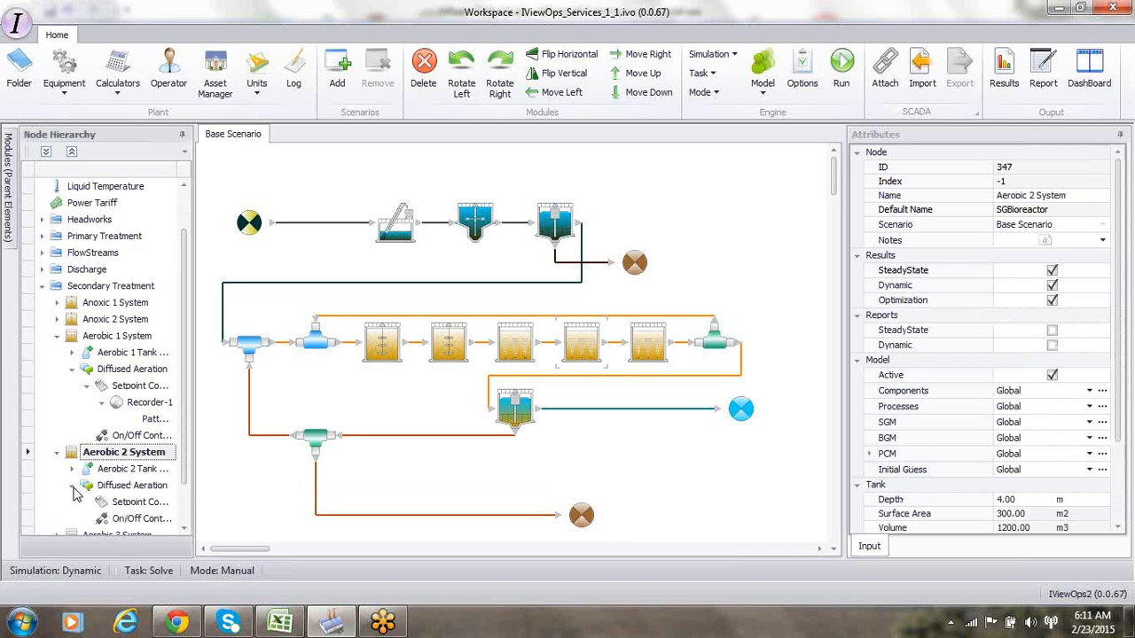
{"action": "left_click", "coordinate": [135, 504]}
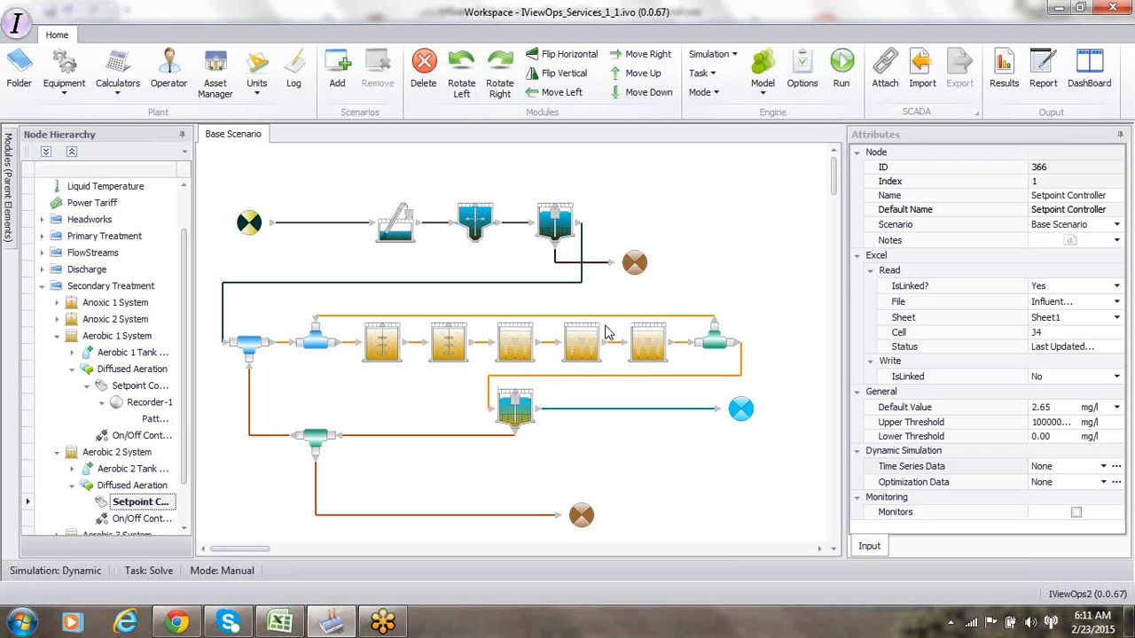
Add a Recorder child node to the Aerobic 2 Setpoint Controller's time series data.
{"action": "left_click", "coordinate": [1117, 467]}
{"action": "left_click", "coordinate": [1116, 467]}
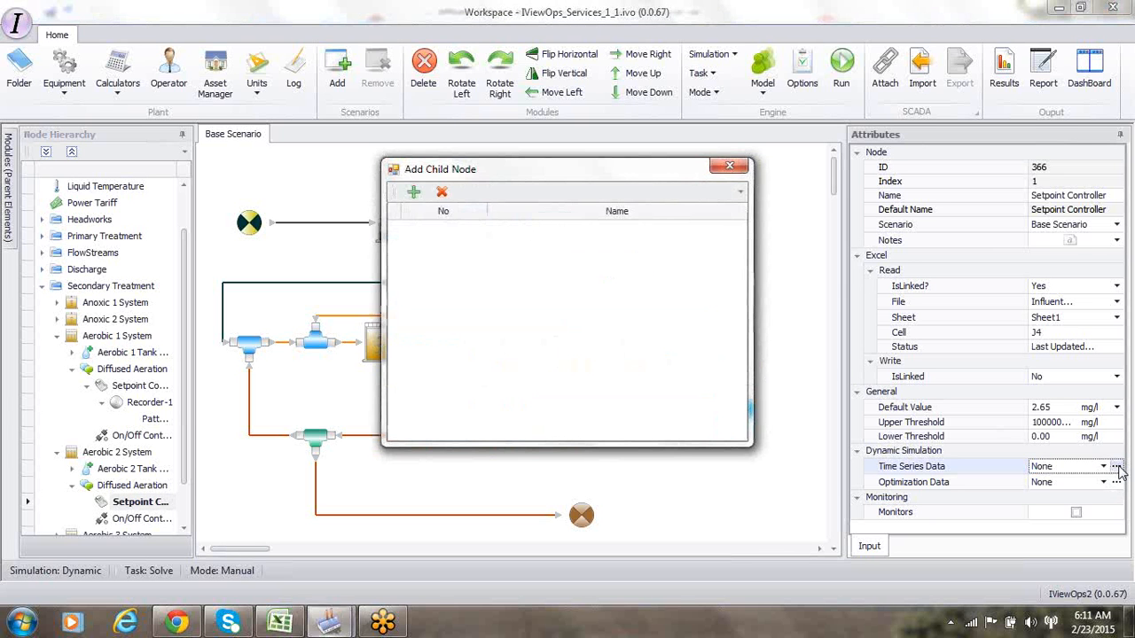
{"action": "left_click", "coordinate": [413, 194]}
{"action": "left_click", "coordinate": [435, 214]}
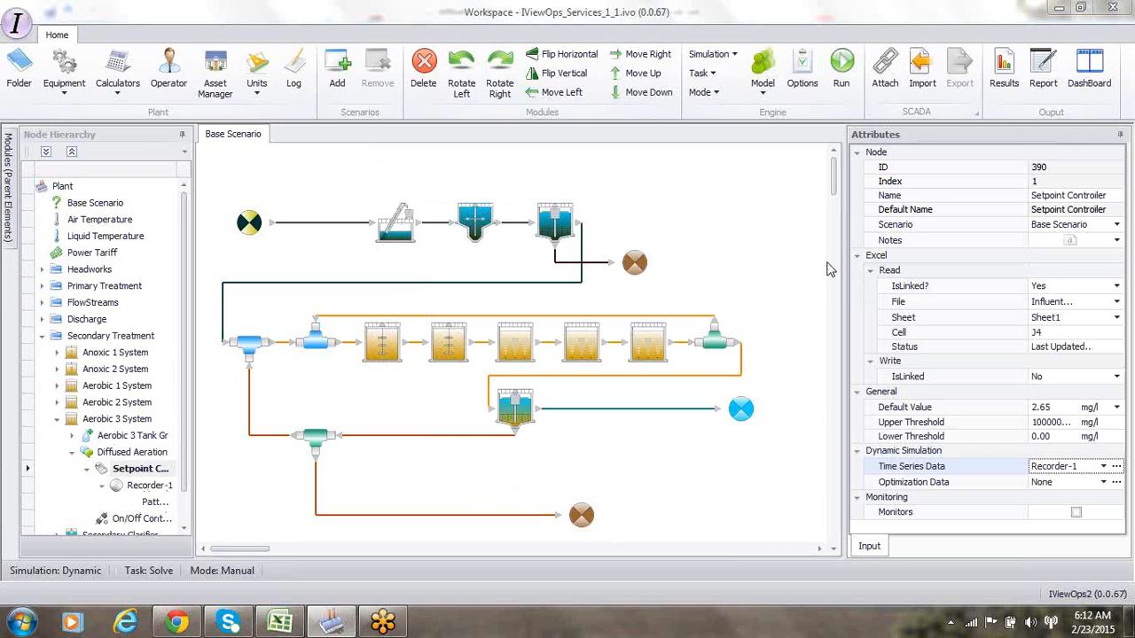
Run the Excel import again with the recorder patterns set up for the aerobic systems.
{"action": "left_click", "coordinate": [922, 78]}
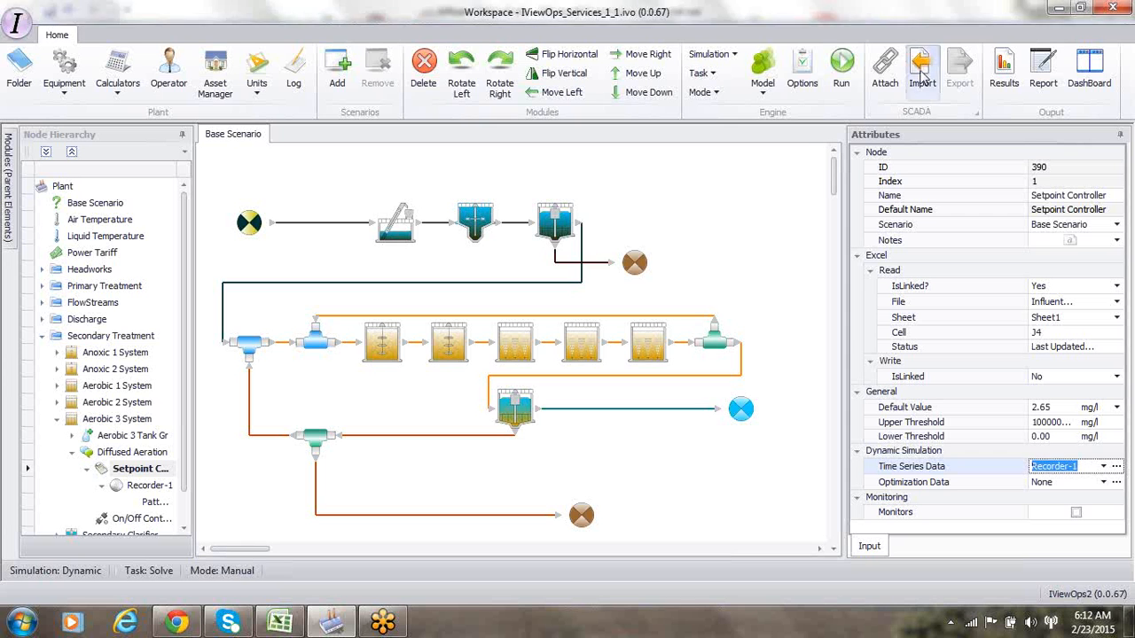
{"action": "left_click", "coordinate": [704, 451]}
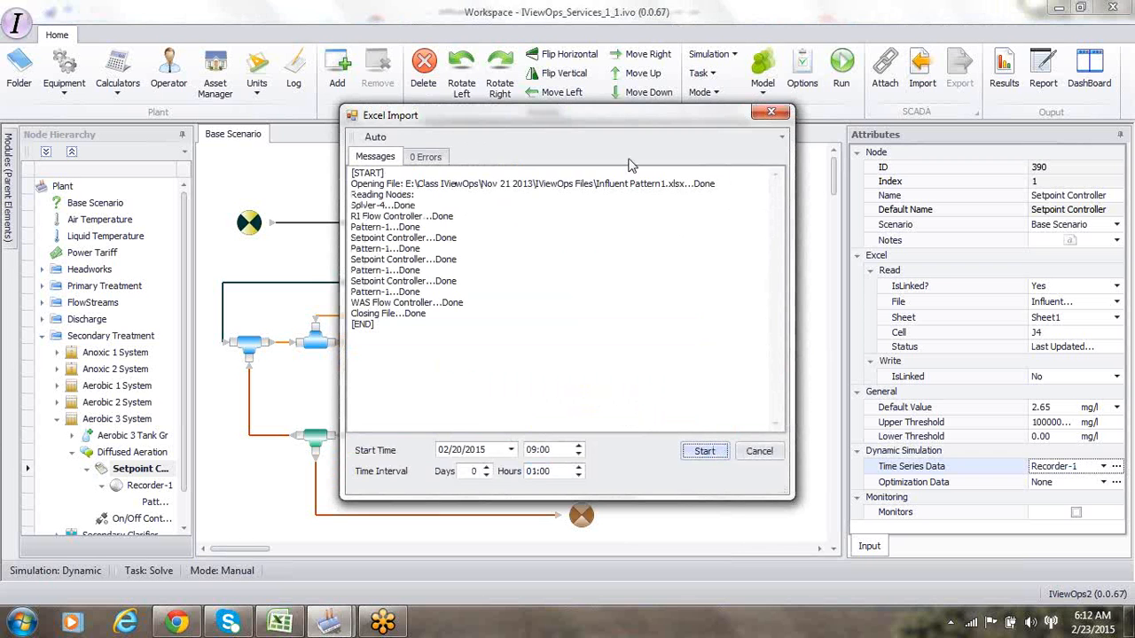
Close the Excel import dialog and inspect the imported time steps of the Aerobic 3 Setpoint Controller's recorder pattern.
{"action": "left_click", "coordinate": [770, 111]}
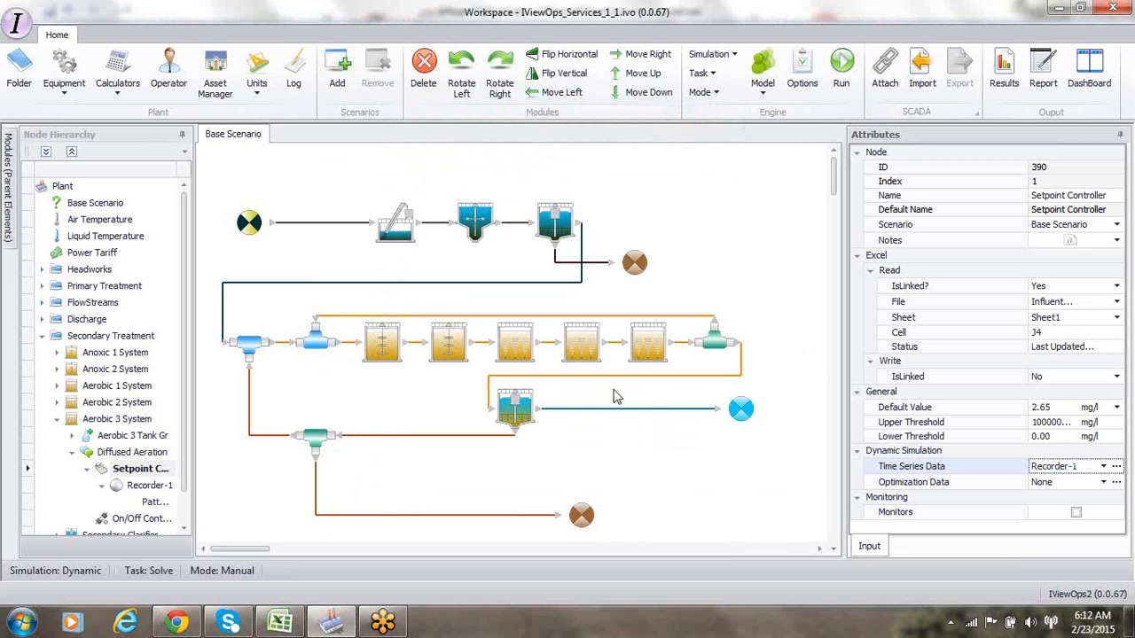
{"action": "left_click", "coordinate": [157, 502]}
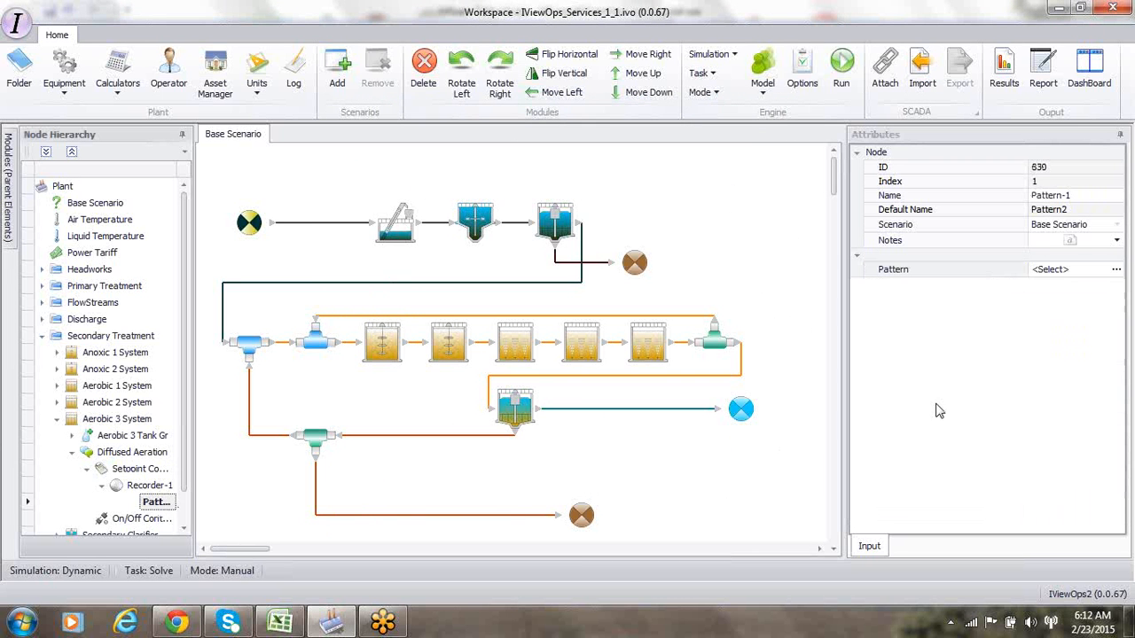
{"action": "left_click", "coordinate": [1117, 269]}
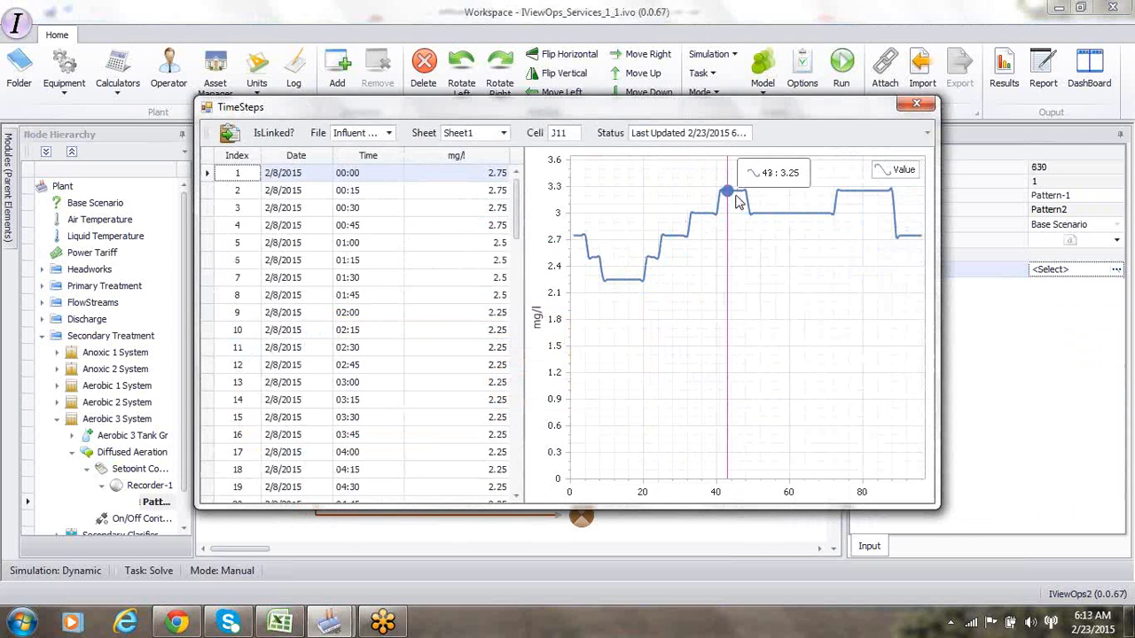
{"action": "left_click", "coordinate": [917, 107]}
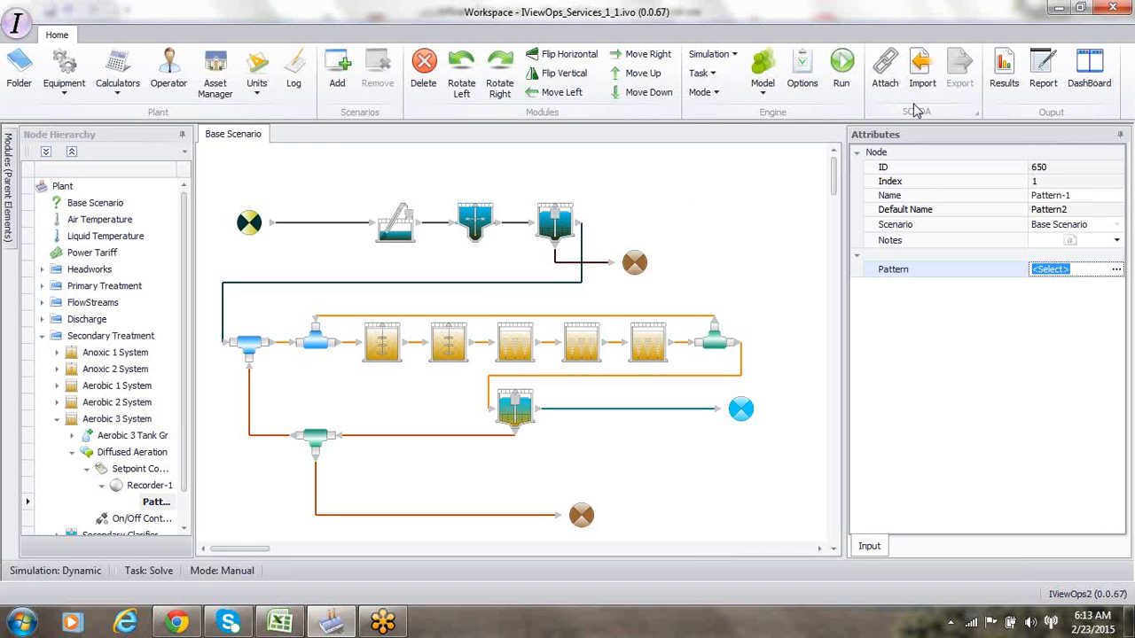
Review the SCADA link summary, sorting the controllers by file and checking the file, sheet and cell links of the patterns.
{"action": "left_click", "coordinate": [978, 113]}
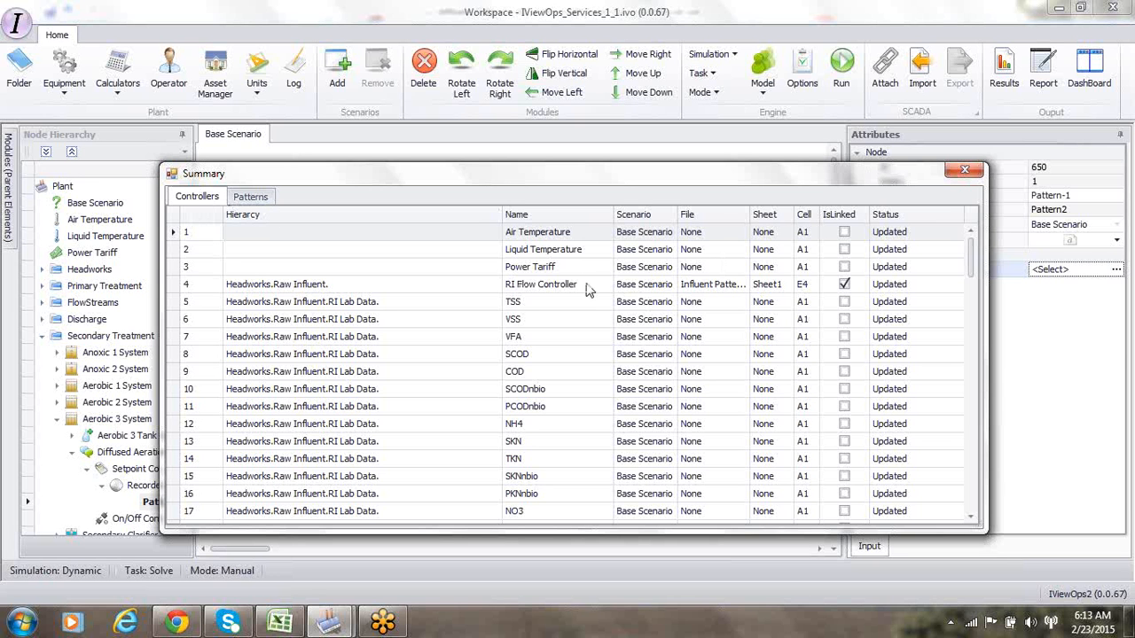
{"action": "left_click", "coordinate": [707, 217]}
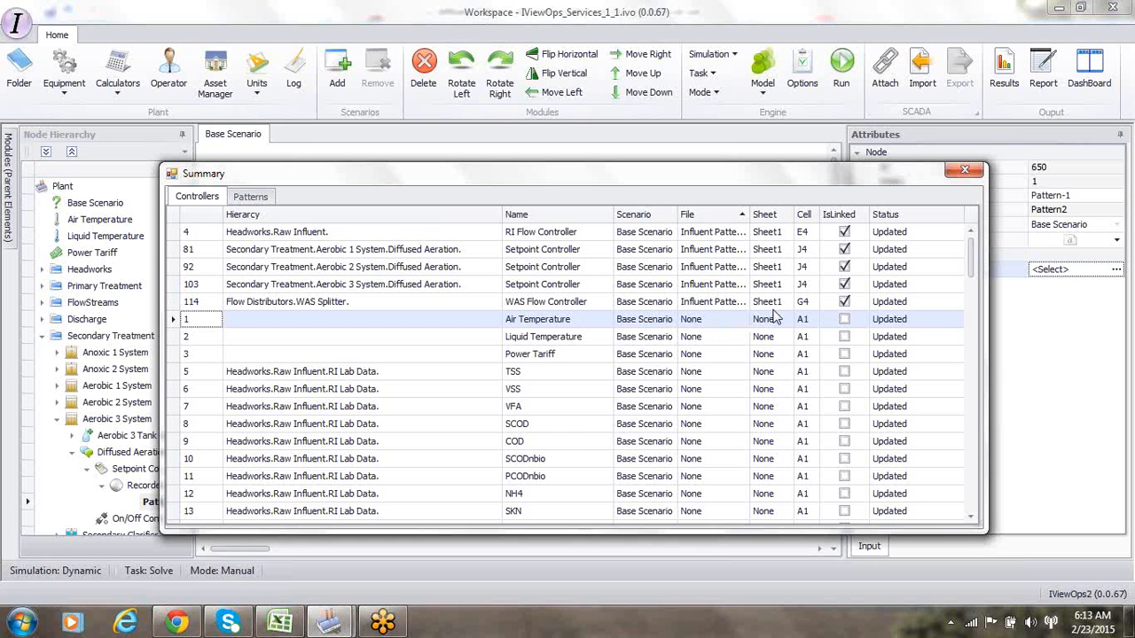
{"action": "left_click", "coordinate": [251, 198]}
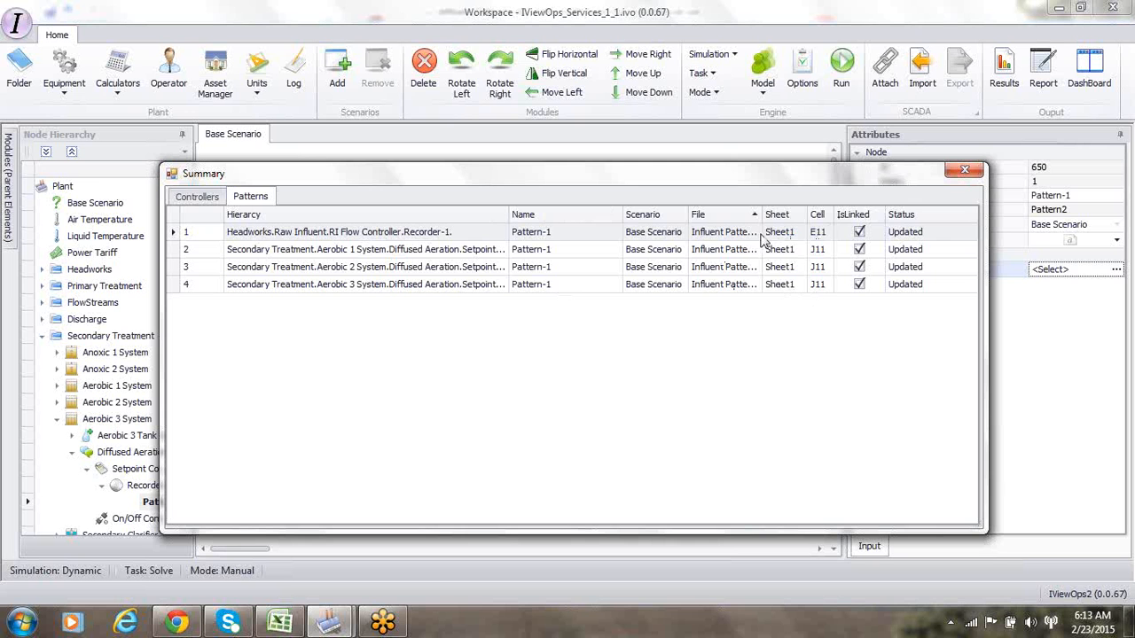
{"action": "left_click", "coordinate": [831, 238]}
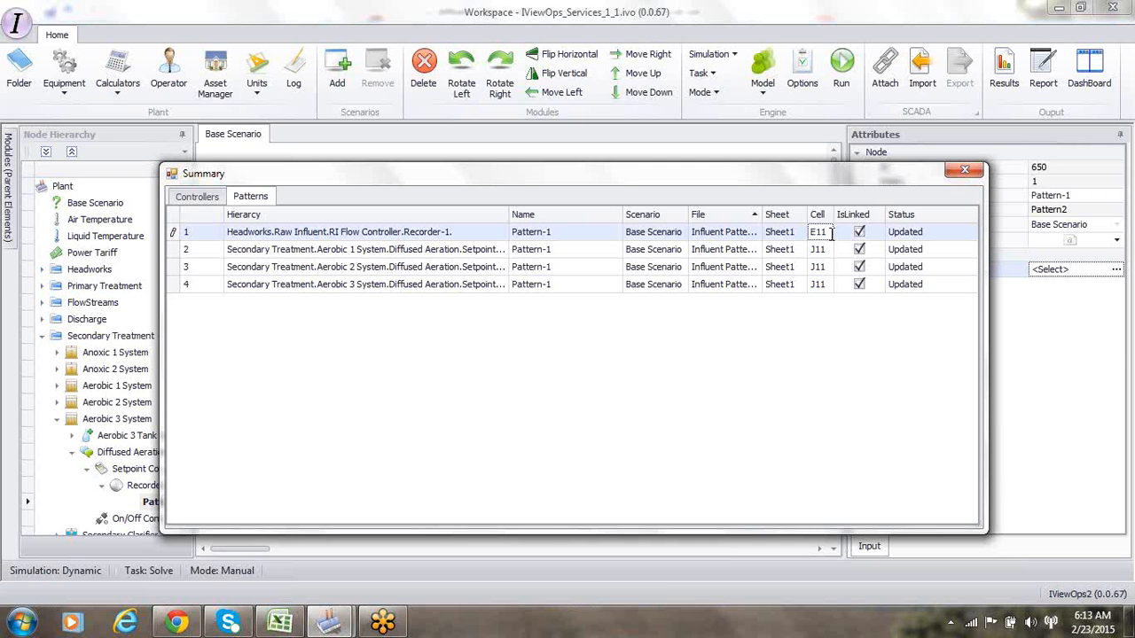
{"action": "left_click", "coordinate": [806, 234]}
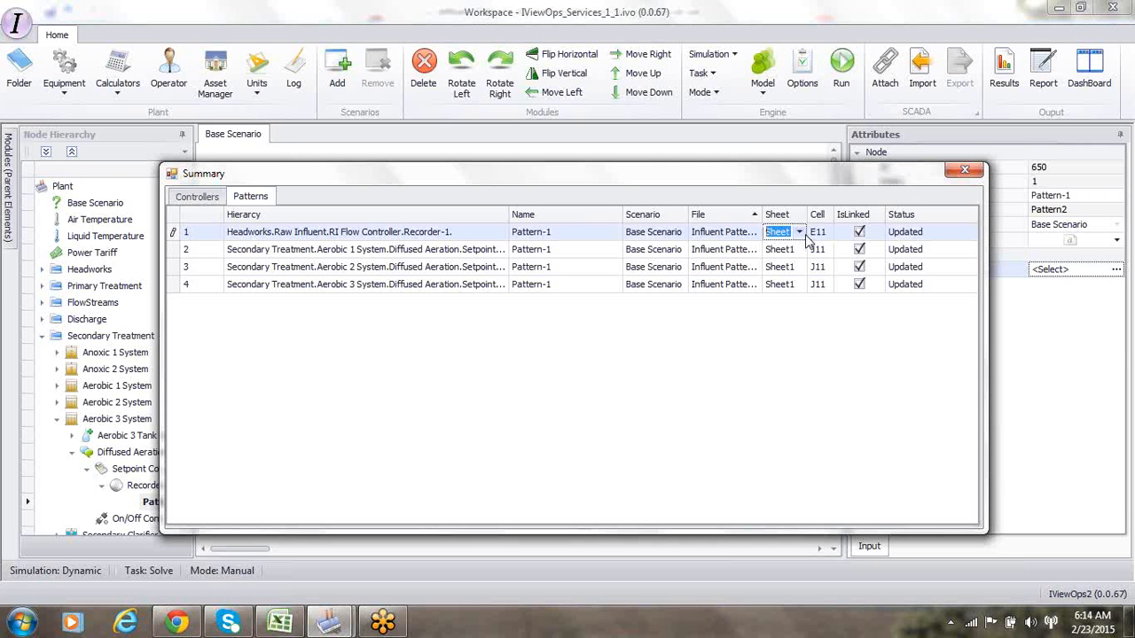
{"action": "left_click", "coordinate": [779, 321]}
{"action": "left_click", "coordinate": [957, 174]}
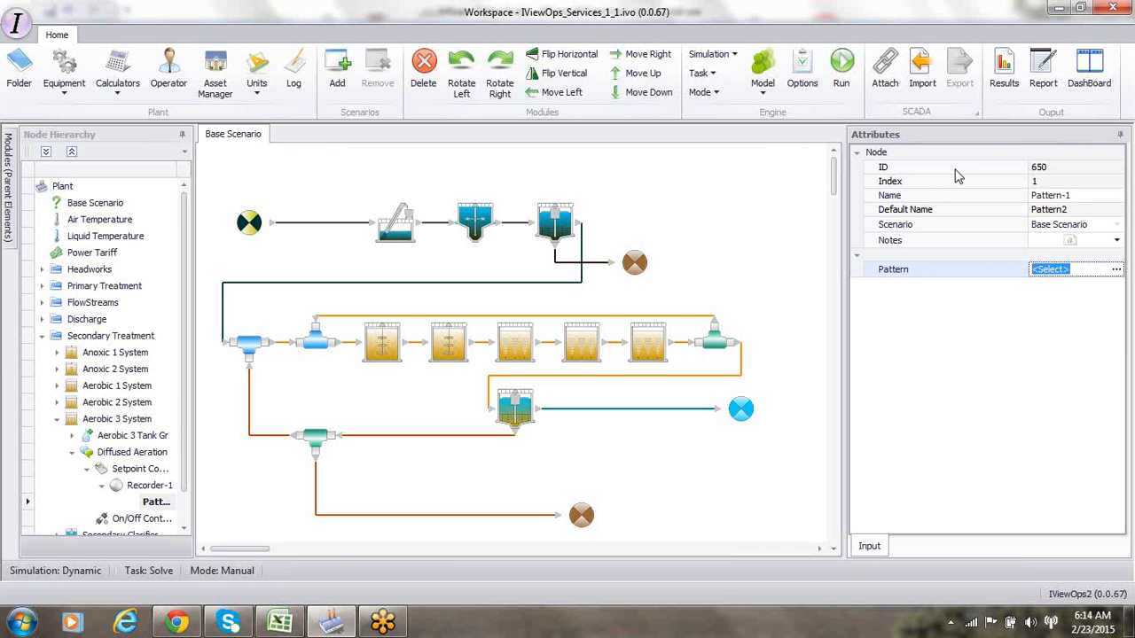
Check the solver's dynamic simulation options, including the time steps and the Excel-linked start time.
{"action": "left_click", "coordinate": [807, 77]}
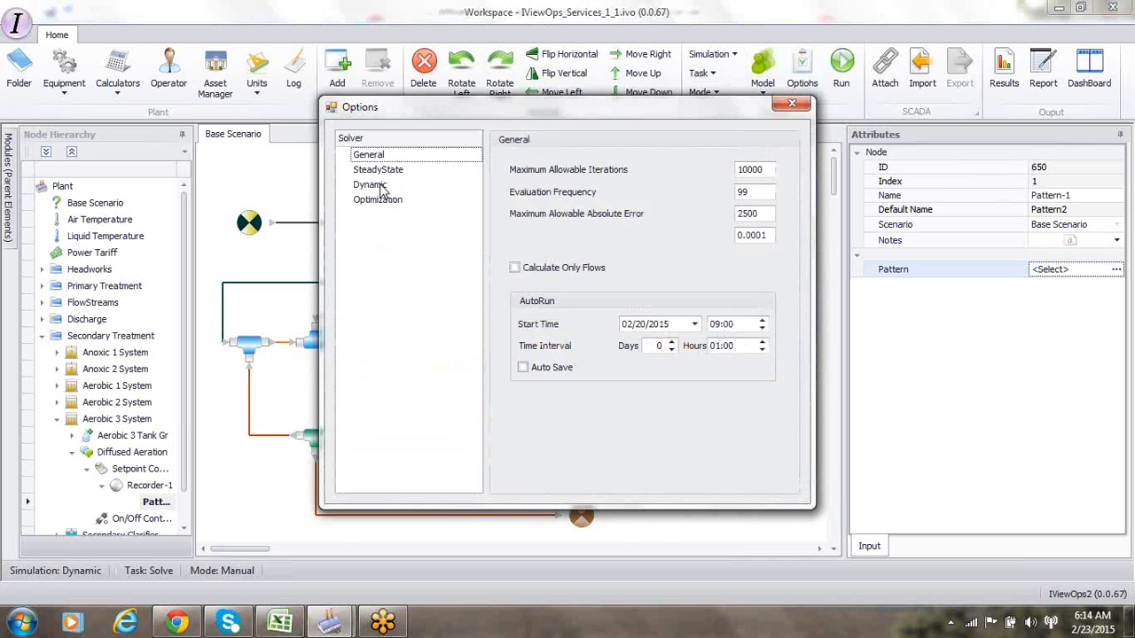
{"action": "left_click", "coordinate": [369, 184]}
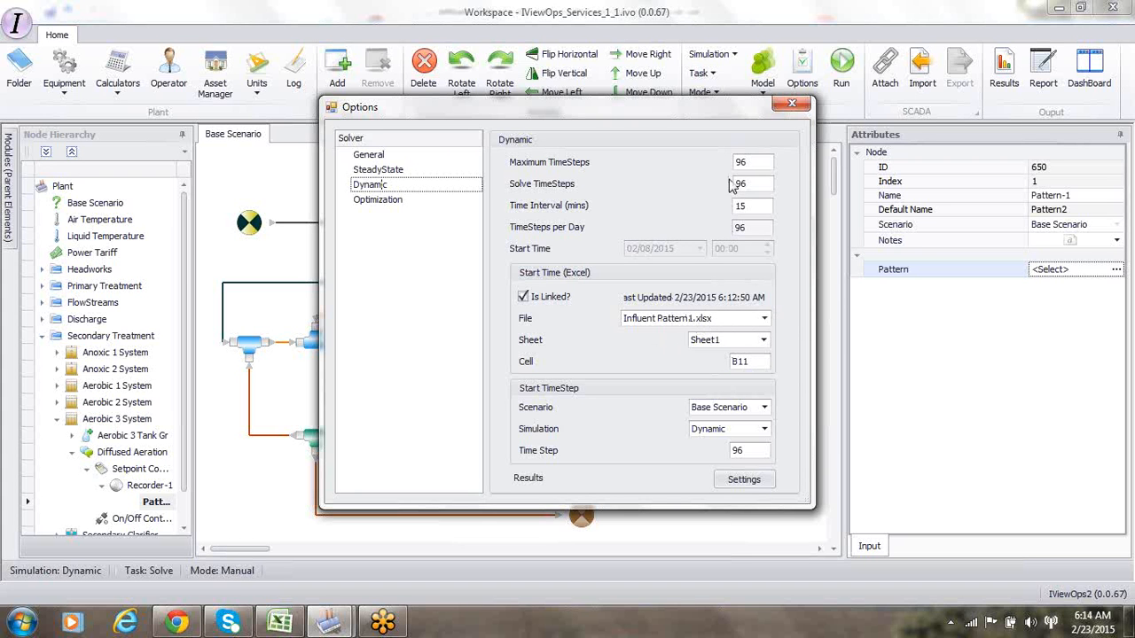
{"action": "left_click", "coordinate": [792, 106]}
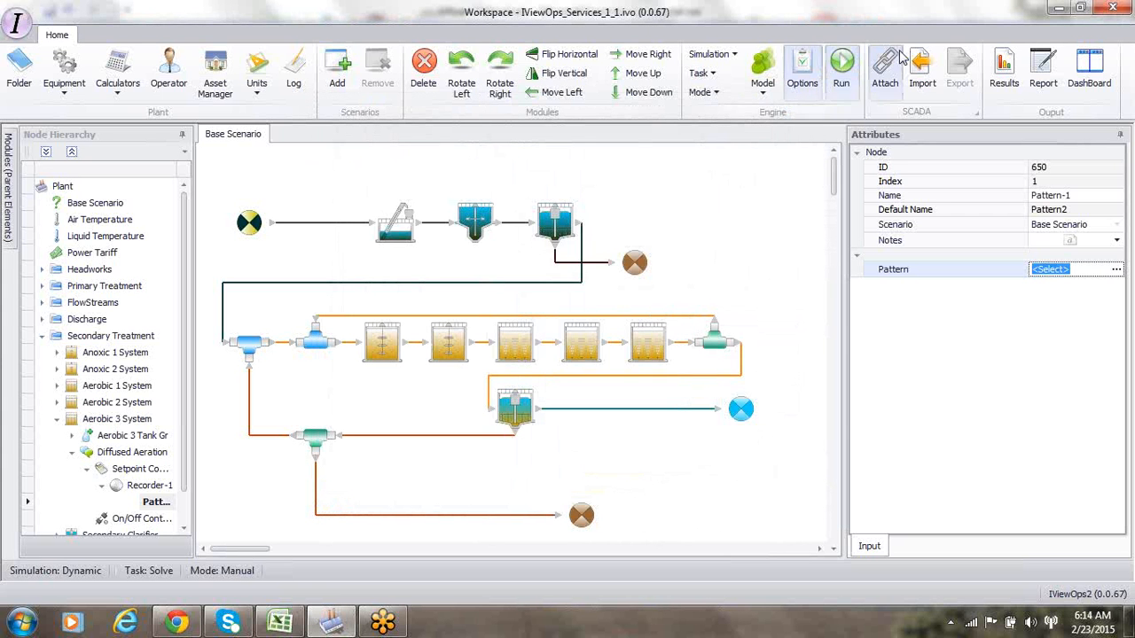
Run the dynamic simulation of the Base Scenario and close the solver when it finishes.
{"action": "left_click", "coordinate": [843, 64]}
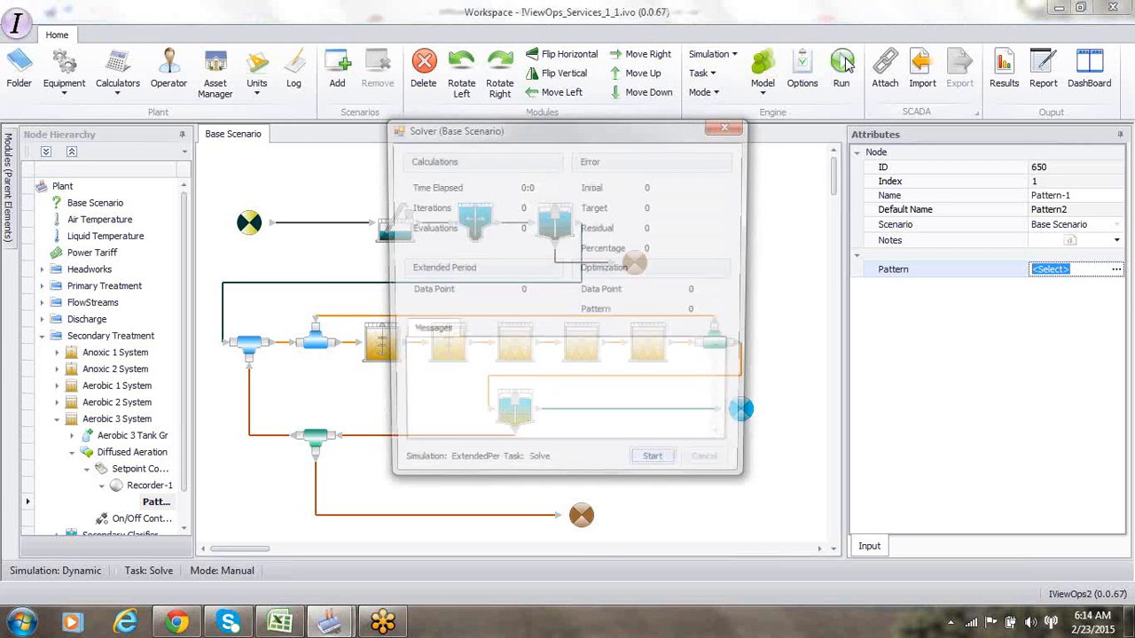
{"action": "left_click", "coordinate": [657, 470]}
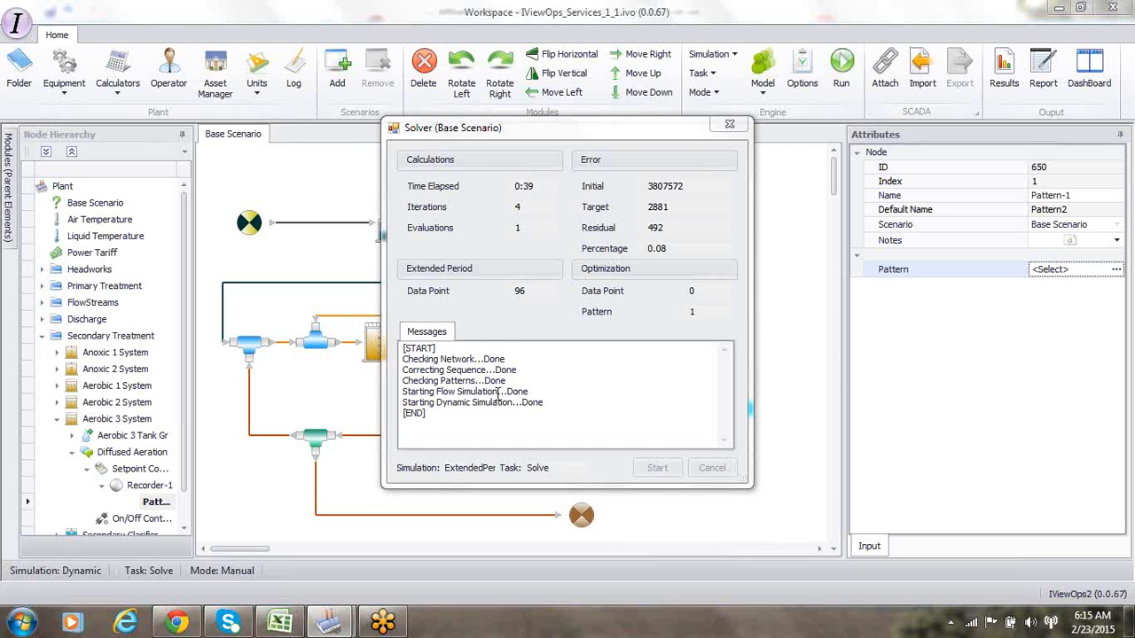
{"action": "left_click", "coordinate": [729, 124]}
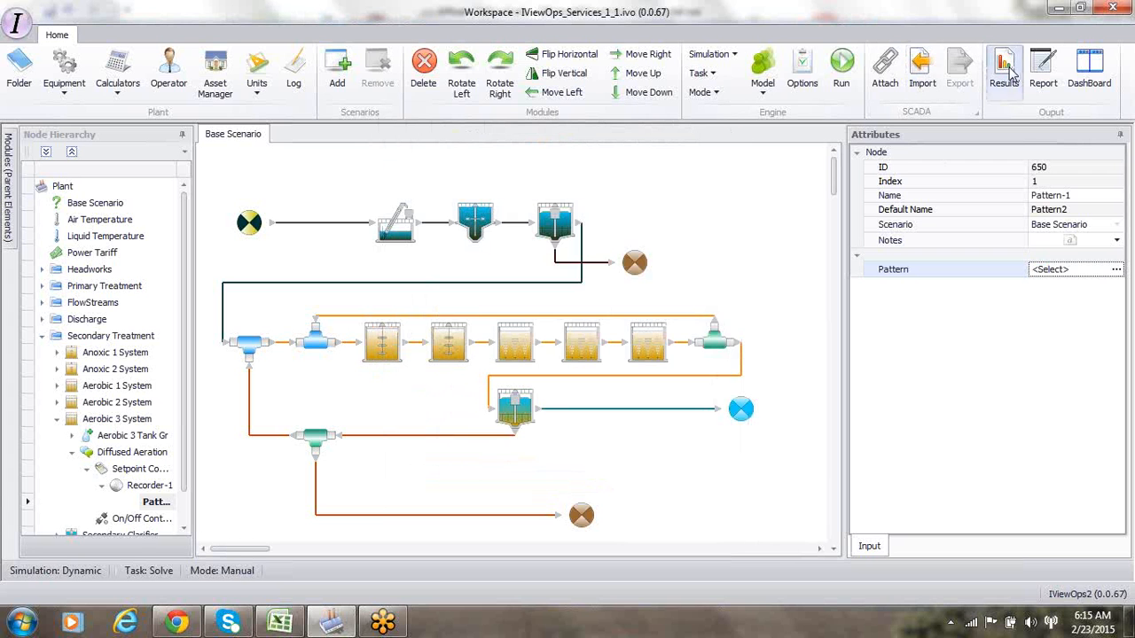
Examine the NH4 chart and flow-weighted average NH4 of the Sec Eff stream in the results.
{"action": "left_click", "coordinate": [1007, 69]}
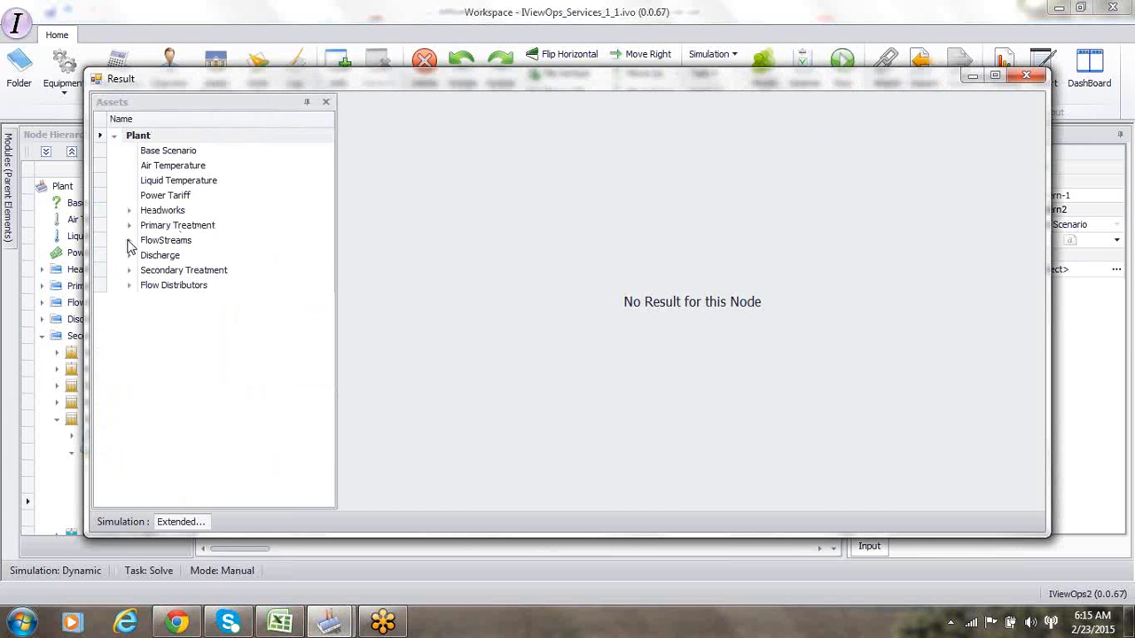
{"action": "left_click", "coordinate": [129, 241]}
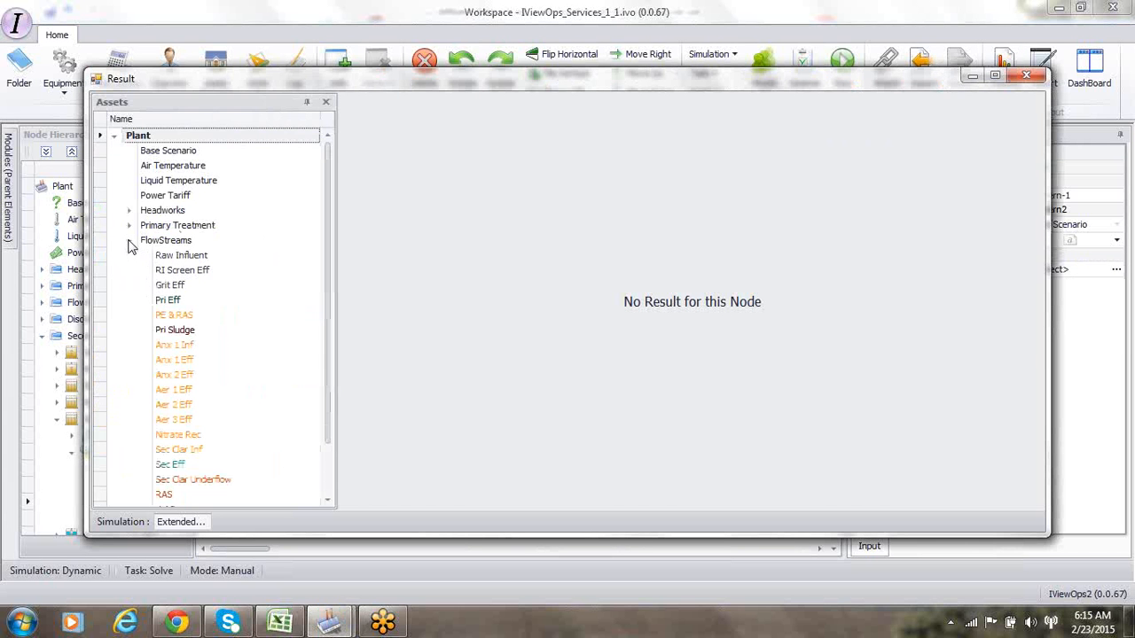
{"action": "left_click", "coordinate": [173, 468]}
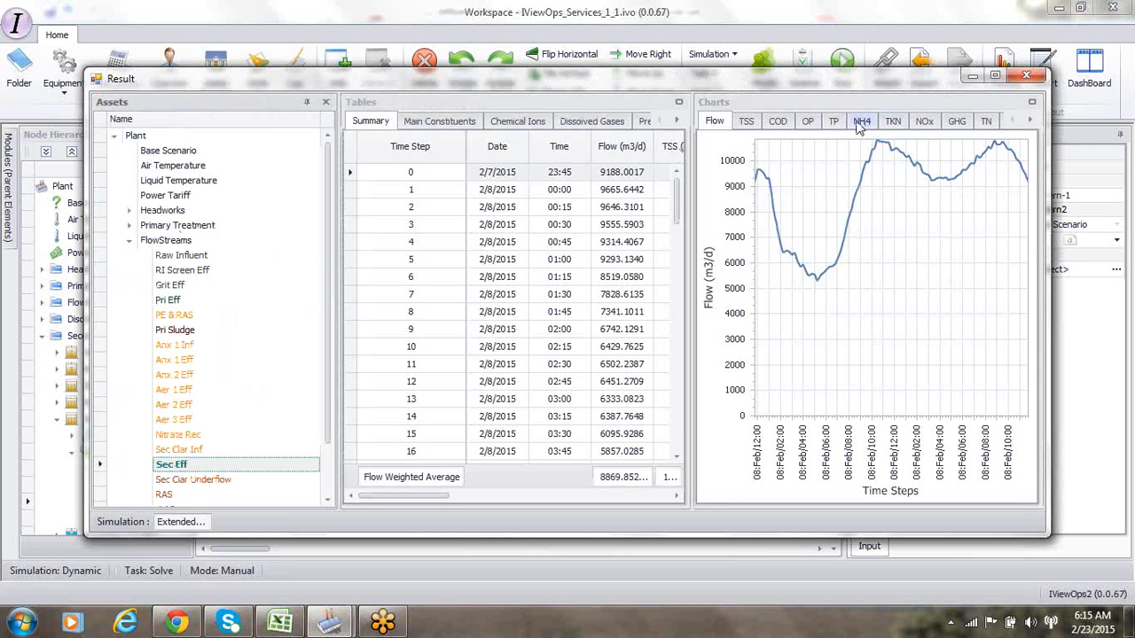
{"action": "left_click", "coordinate": [859, 124]}
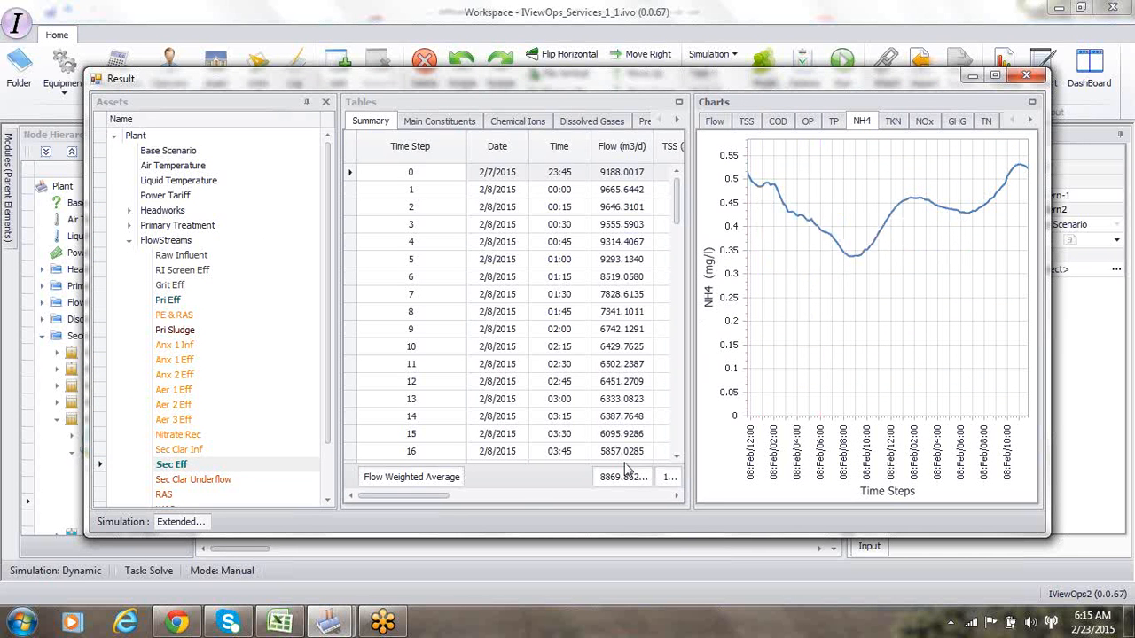
{"action": "left_click_drag", "start_coordinate": [435, 497], "coordinate": [536, 504]}
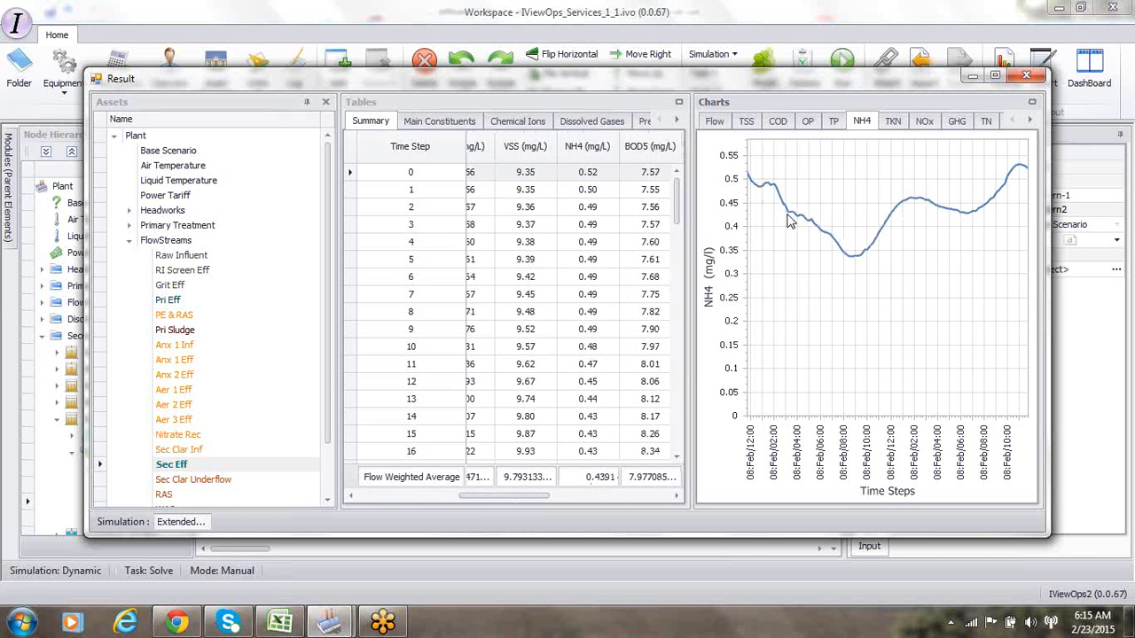
Examine the Sec Eff stream's DO chart and flow-weighted average NO3, and close the results.
{"action": "left_click", "coordinate": [1032, 121]}
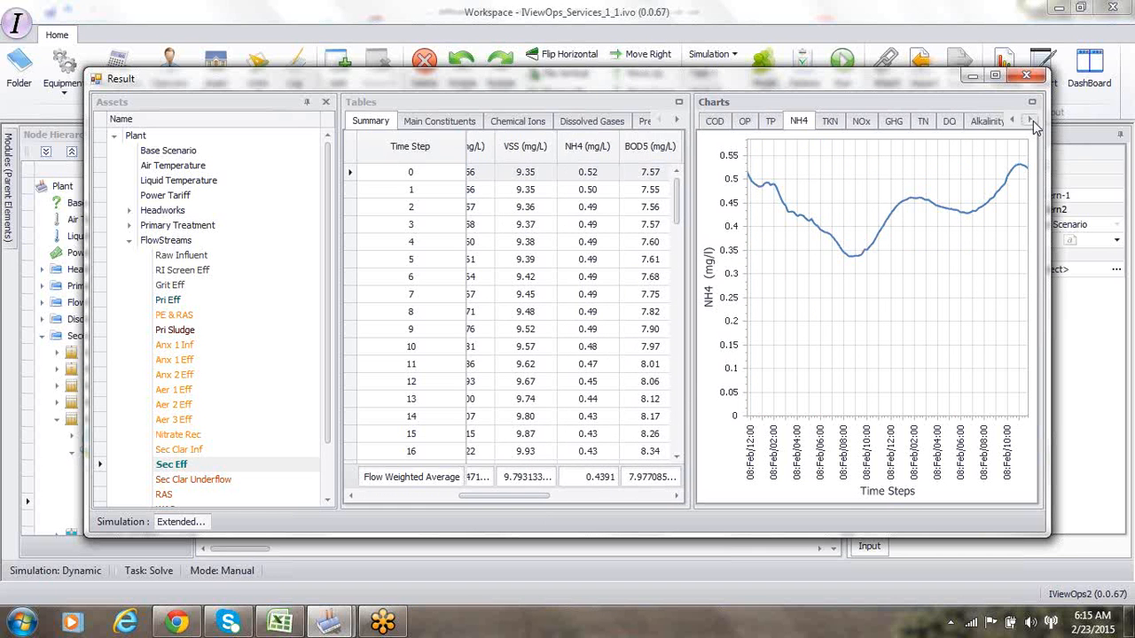
{"action": "left_click", "coordinate": [917, 122]}
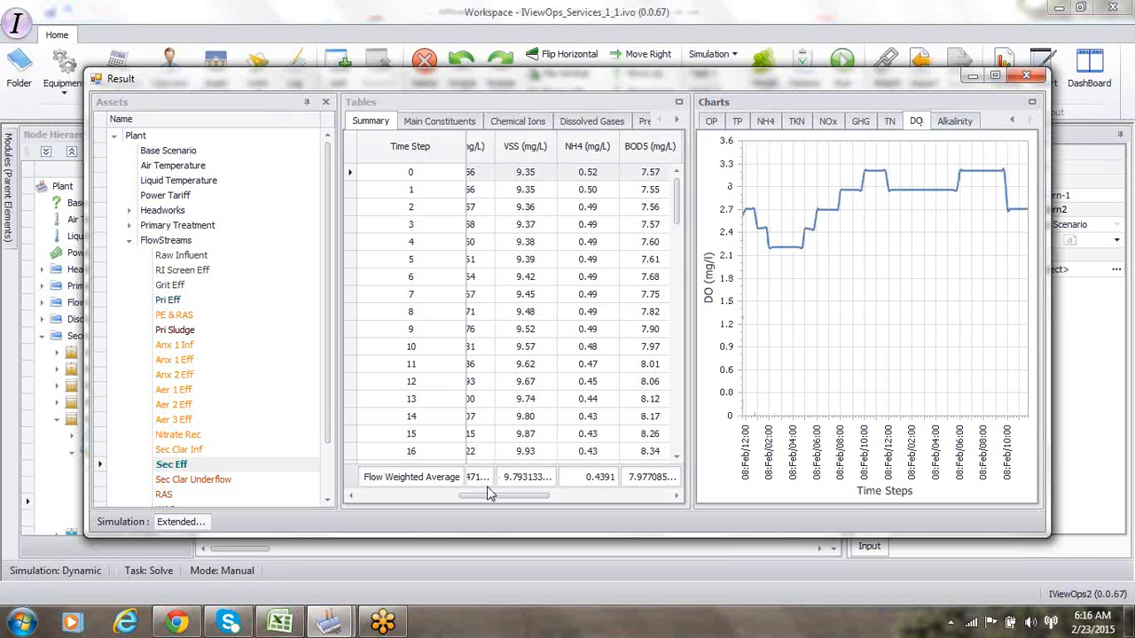
{"action": "left_click_drag", "start_coordinate": [493, 495], "coordinate": [529, 496]}
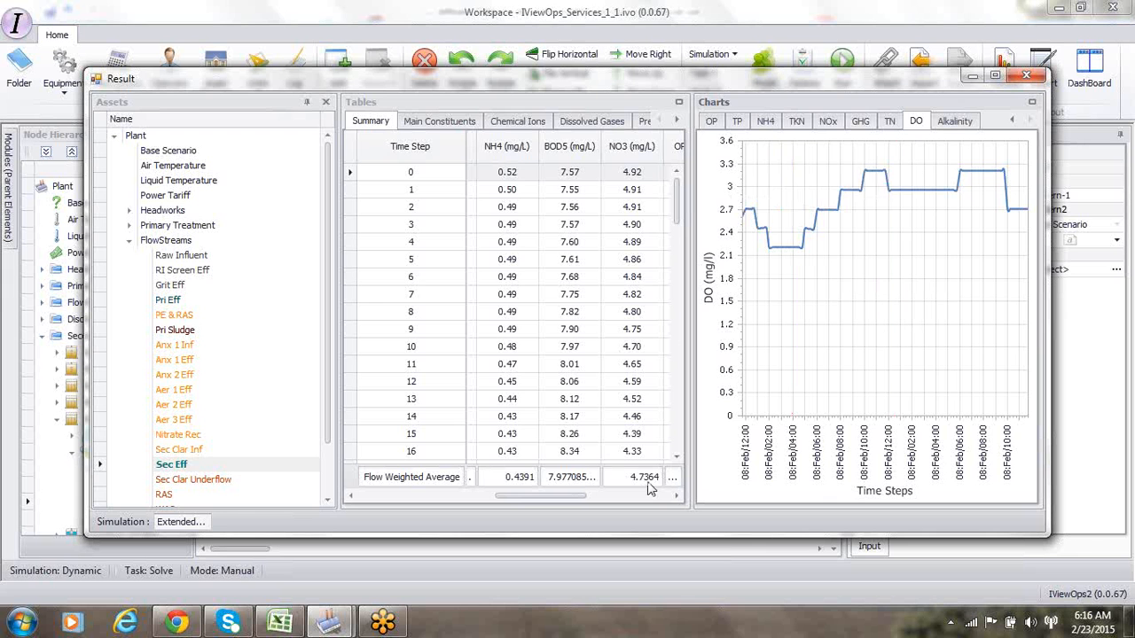
{"action": "left_click", "coordinate": [1029, 78]}
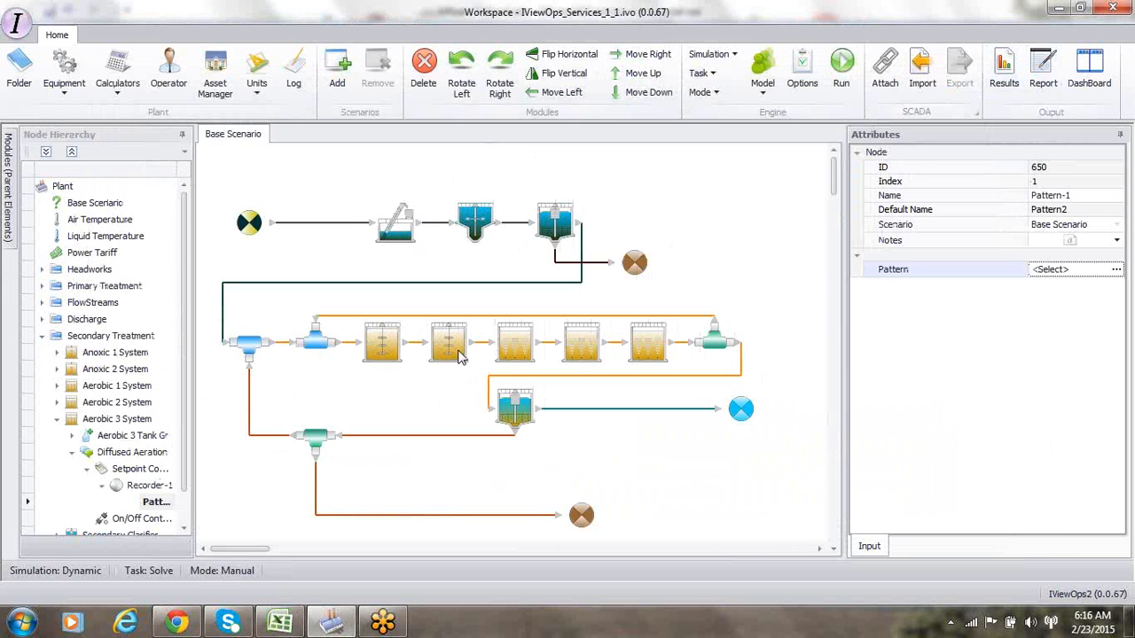
Set the aeration type of the Anoxic 2 System to Diffused Aeration.
{"action": "left_click", "coordinate": [459, 355]}
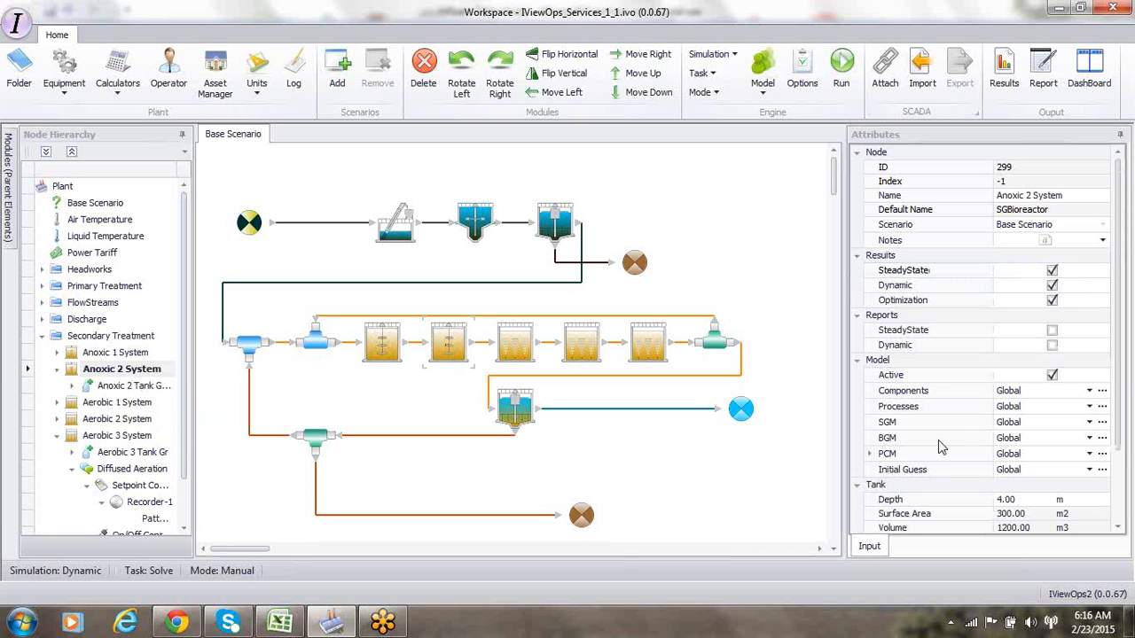
{"action": "scroll", "coordinate": [1115, 448], "scroll_direction": "down", "scroll_amount": 3}
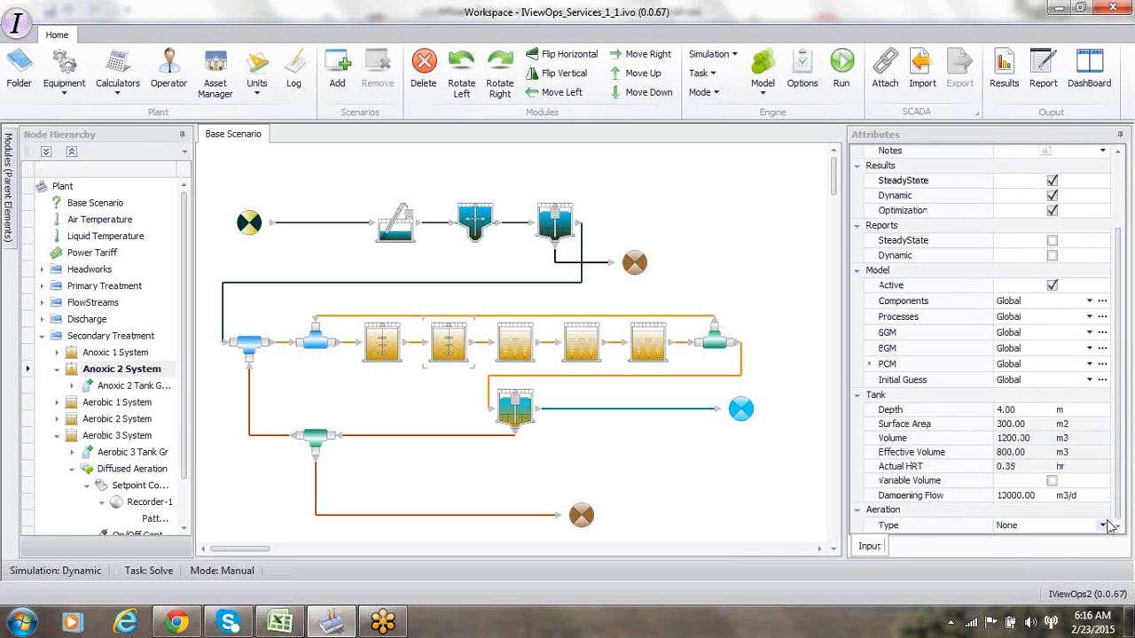
{"action": "left_click", "coordinate": [1104, 527]}
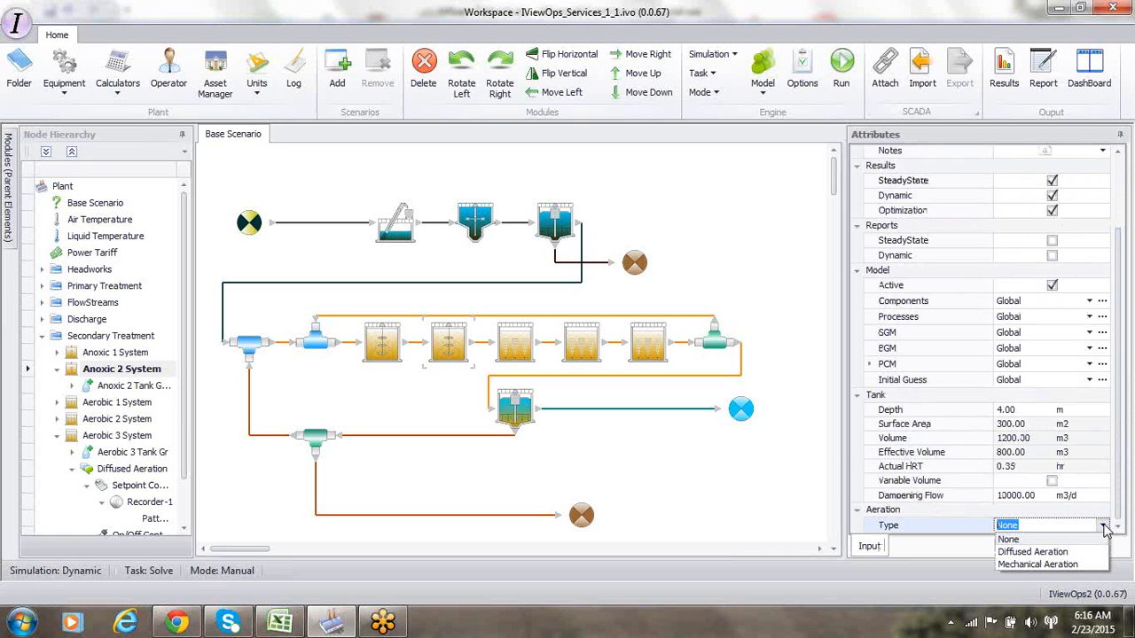
{"action": "left_click", "coordinate": [1059, 552]}
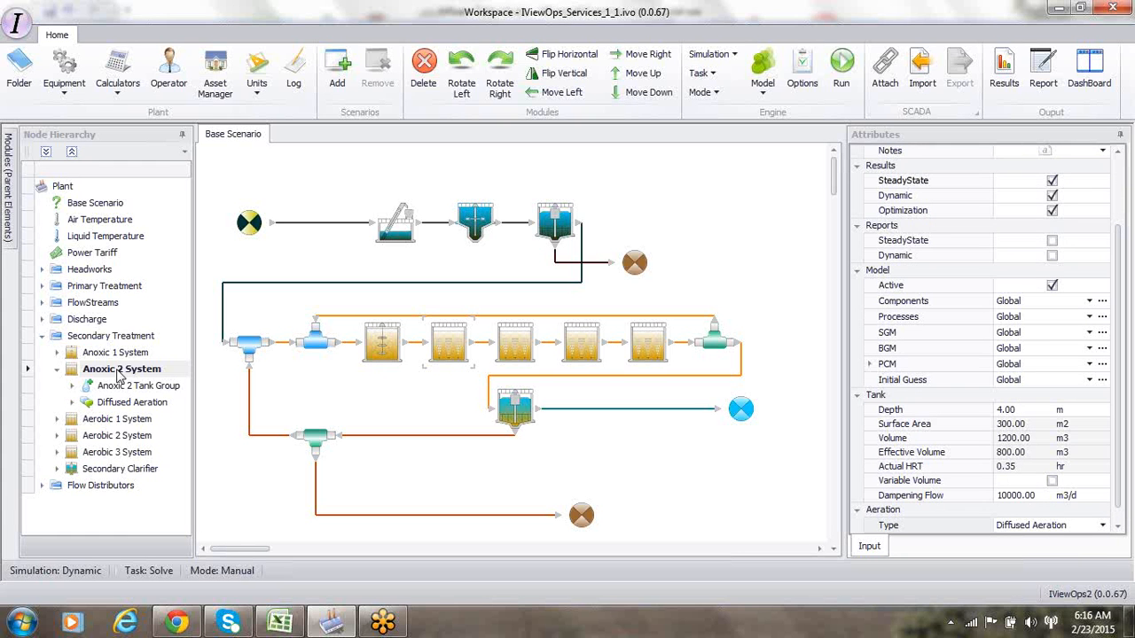
Add a Recorder child node to the time series data of the On/Off Controller under the Anoxic 2 System's Diffused Aeration.
{"action": "left_click", "coordinate": [73, 402]}
{"action": "left_click", "coordinate": [125, 422]}
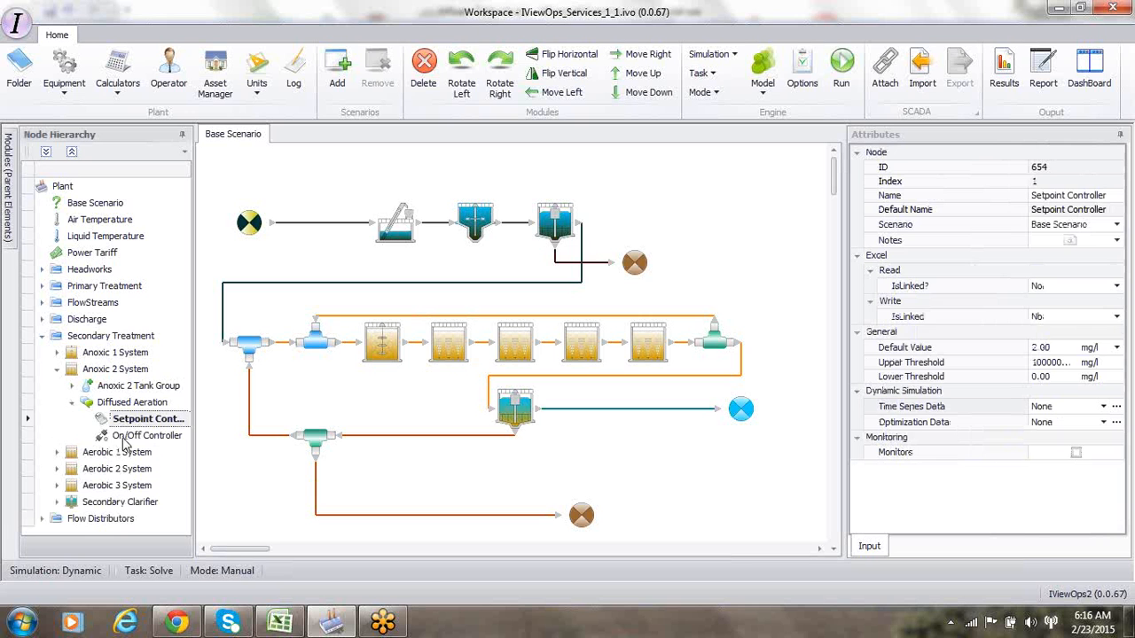
{"action": "left_click", "coordinate": [125, 437]}
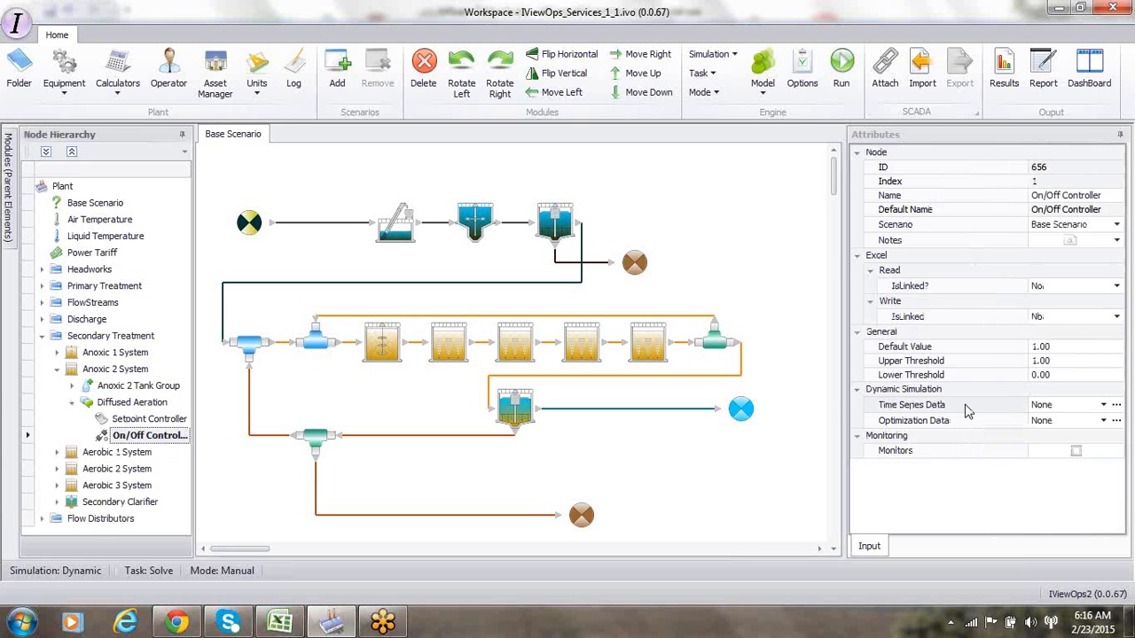
{"action": "left_click", "coordinate": [1116, 406]}
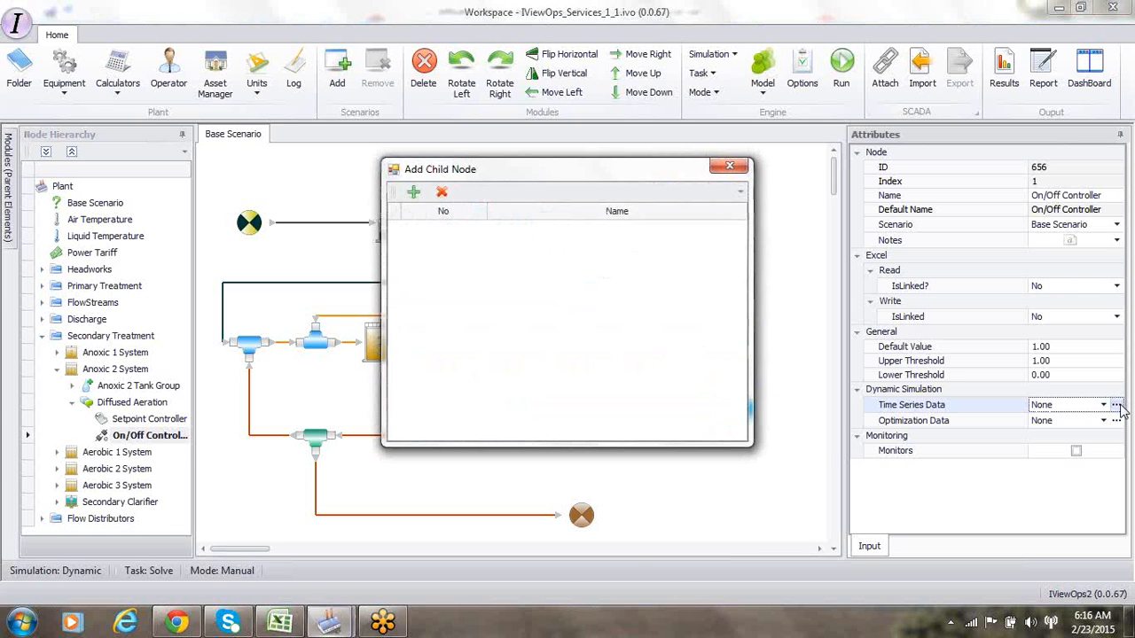
{"action": "left_click", "coordinate": [413, 194]}
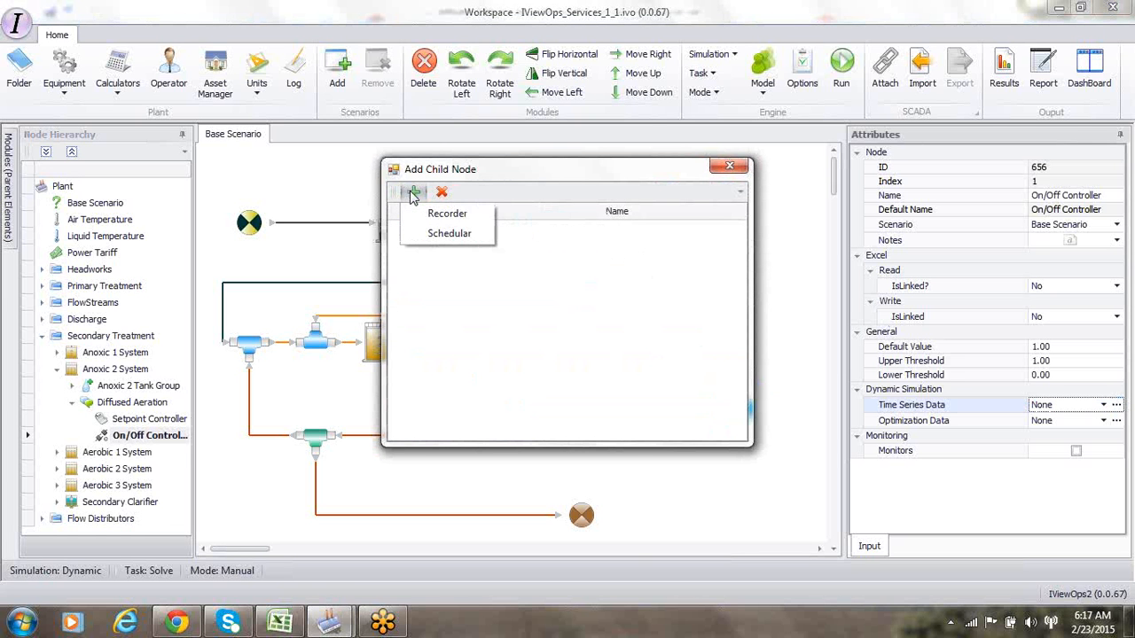
{"action": "left_click", "coordinate": [433, 219]}
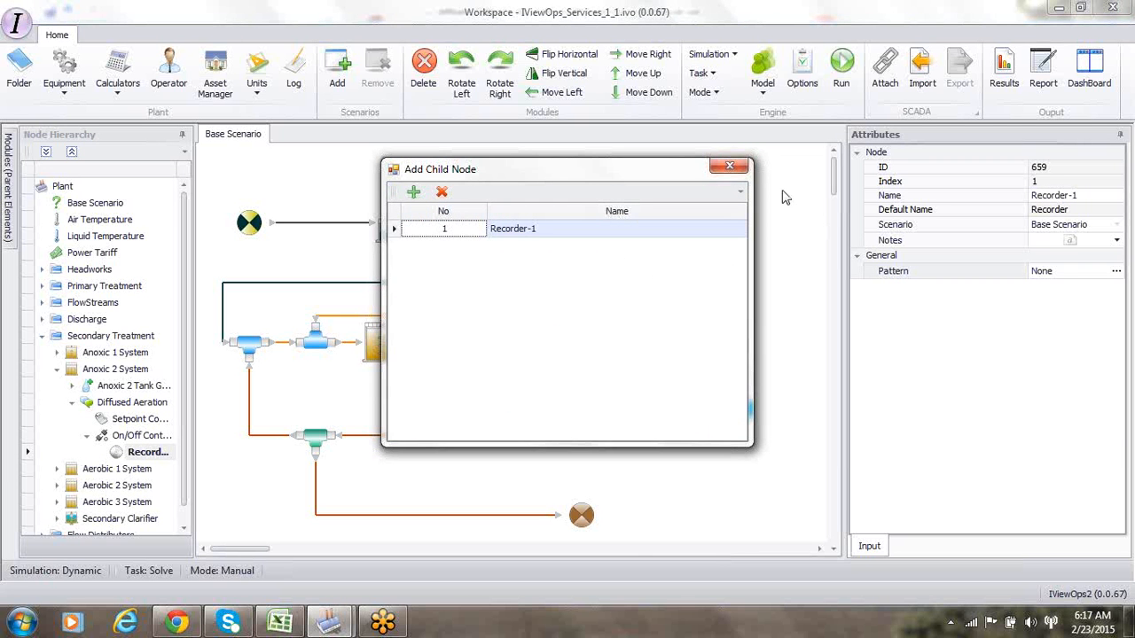
{"action": "left_click", "coordinate": [730, 169]}
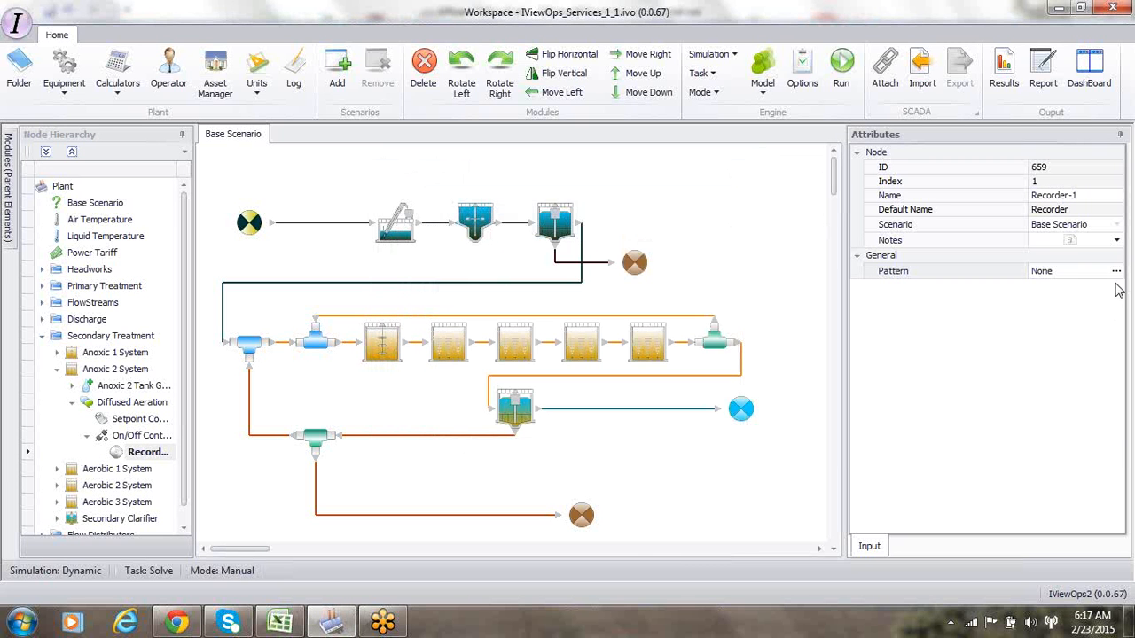
Add a Pattern child node to Recorder-1 under the Anoxic 2 System's On/Off Controller.
{"action": "left_click", "coordinate": [1116, 273]}
{"action": "left_click", "coordinate": [1115, 273]}
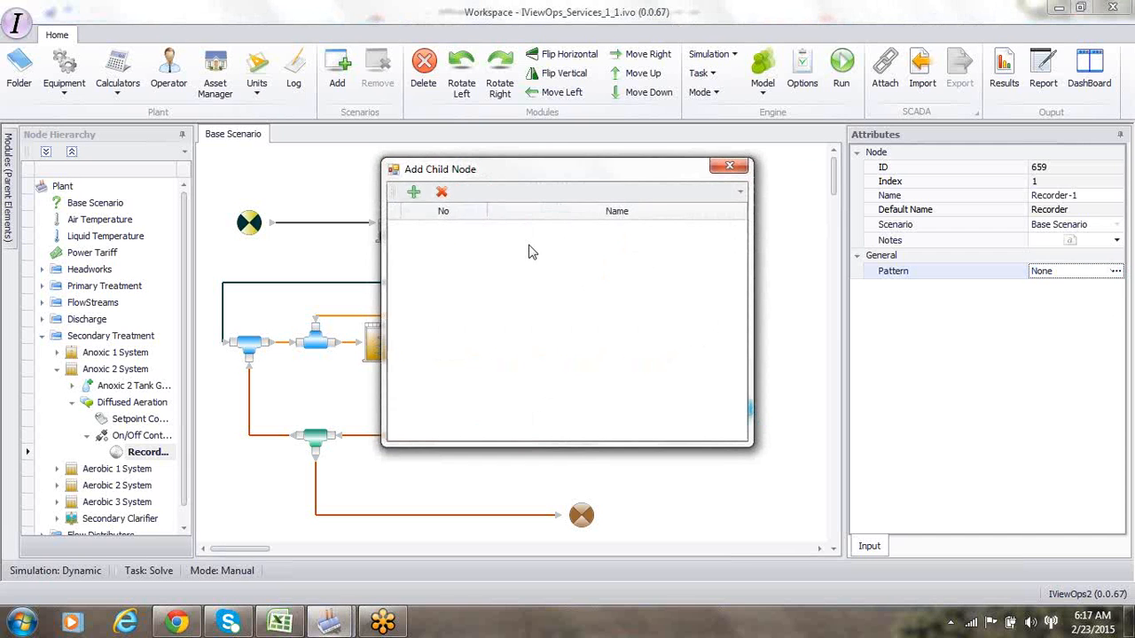
{"action": "left_click", "coordinate": [413, 194]}
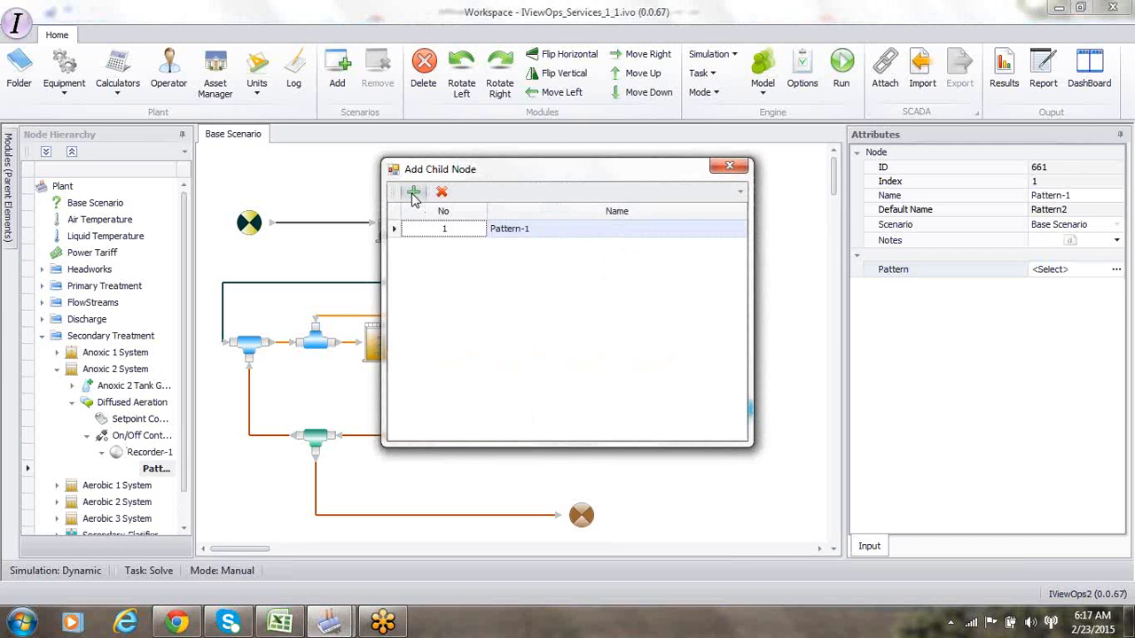
{"action": "left_click", "coordinate": [730, 166]}
Link the recorder pattern's time steps to cell K11 on Sheet1 of Influent Pattern1.xlsx, where the Anoxic 2 air on/off values start.
{"action": "left_click", "coordinate": [1116, 268]}
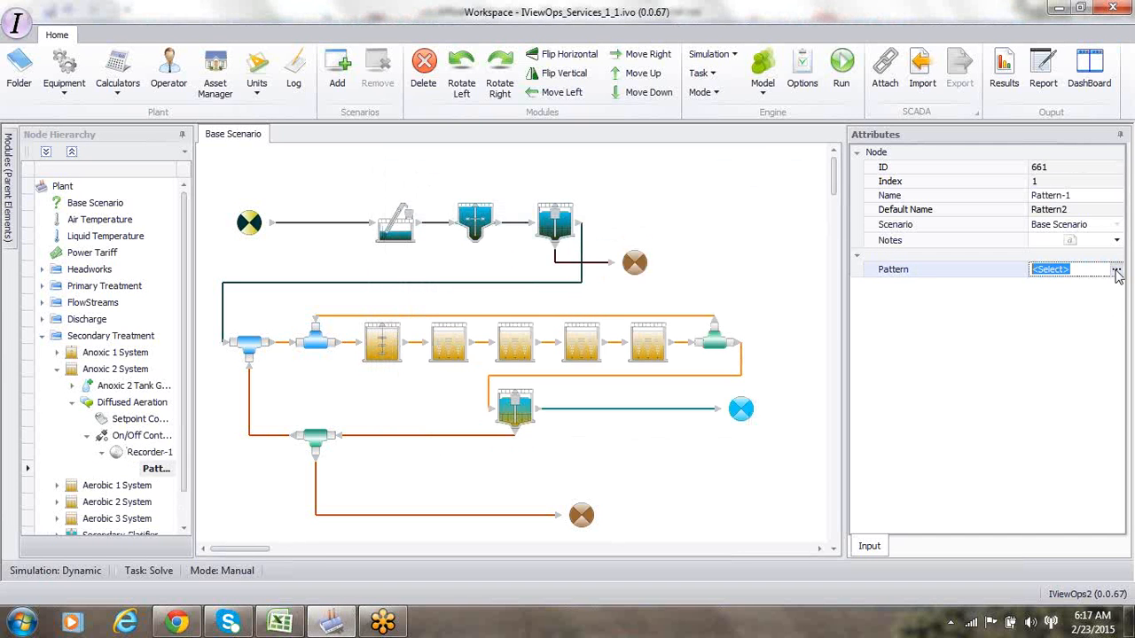
{"action": "left_click", "coordinate": [280, 134]}
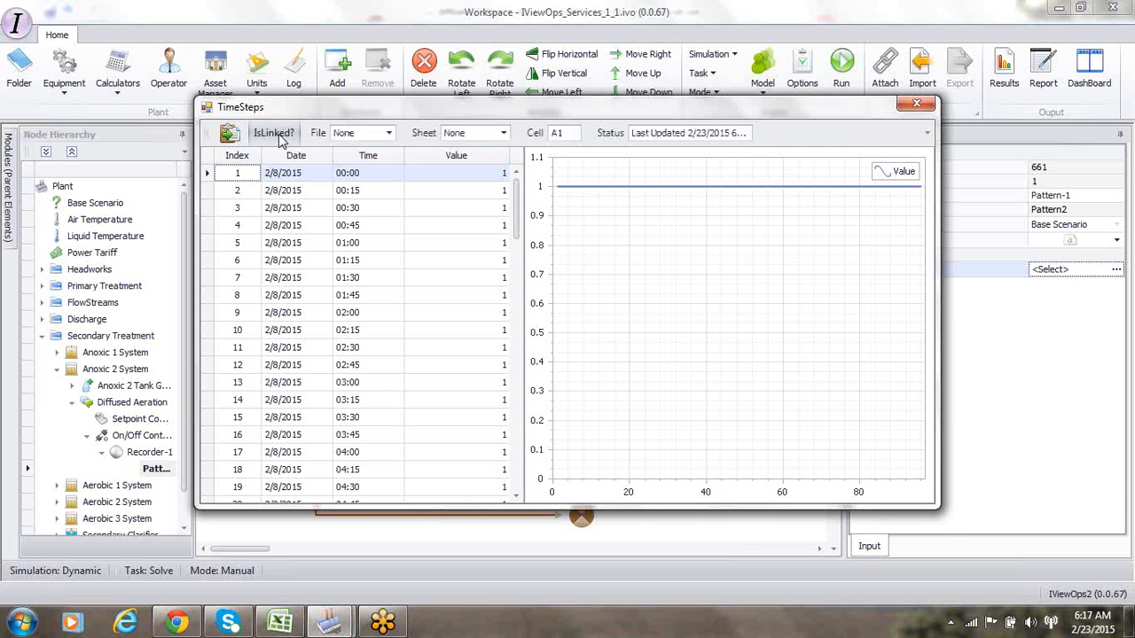
{"action": "left_click", "coordinate": [386, 135]}
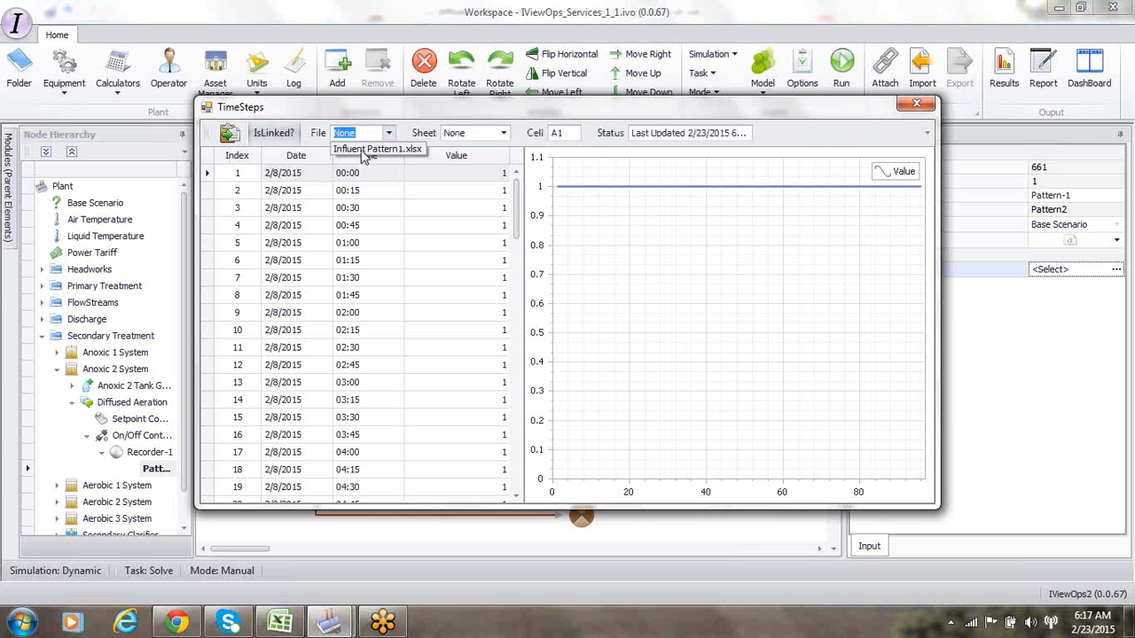
{"action": "left_click", "coordinate": [362, 148]}
{"action": "left_click", "coordinate": [502, 133]}
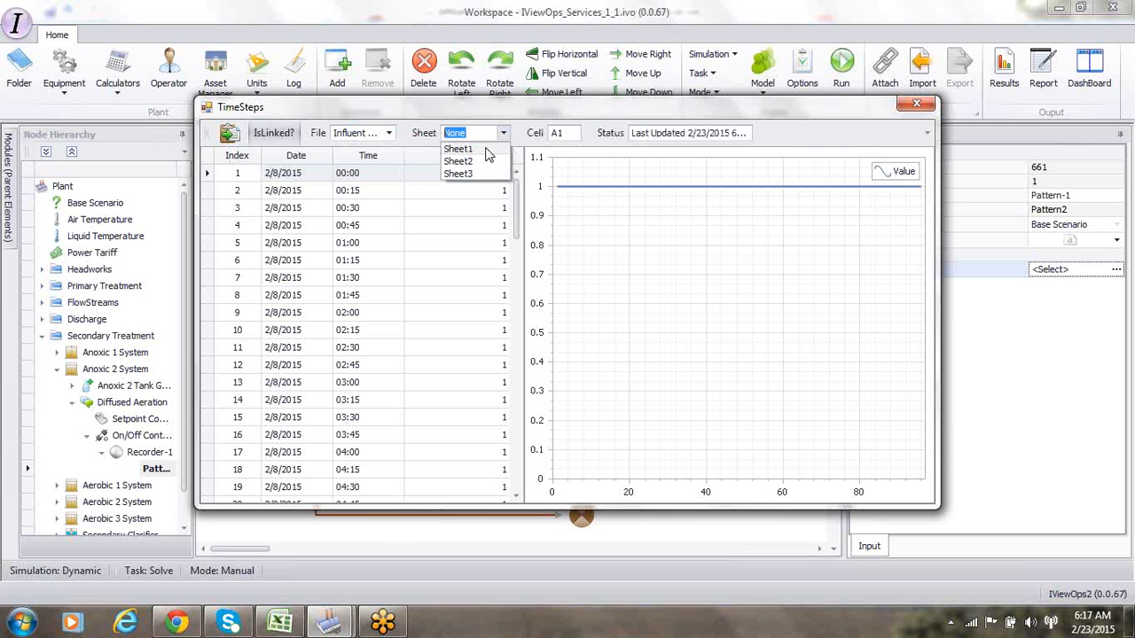
{"action": "left_click", "coordinate": [484, 150]}
{"action": "left_click", "coordinate": [573, 133]}
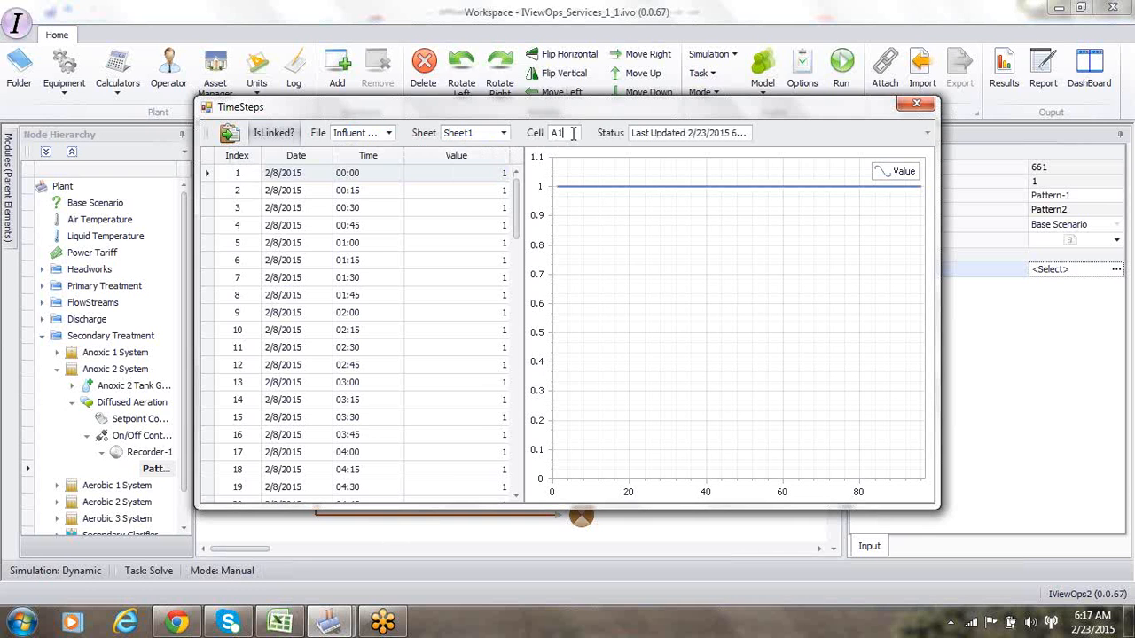
{"action": "key", "text": "alt+Tab"}
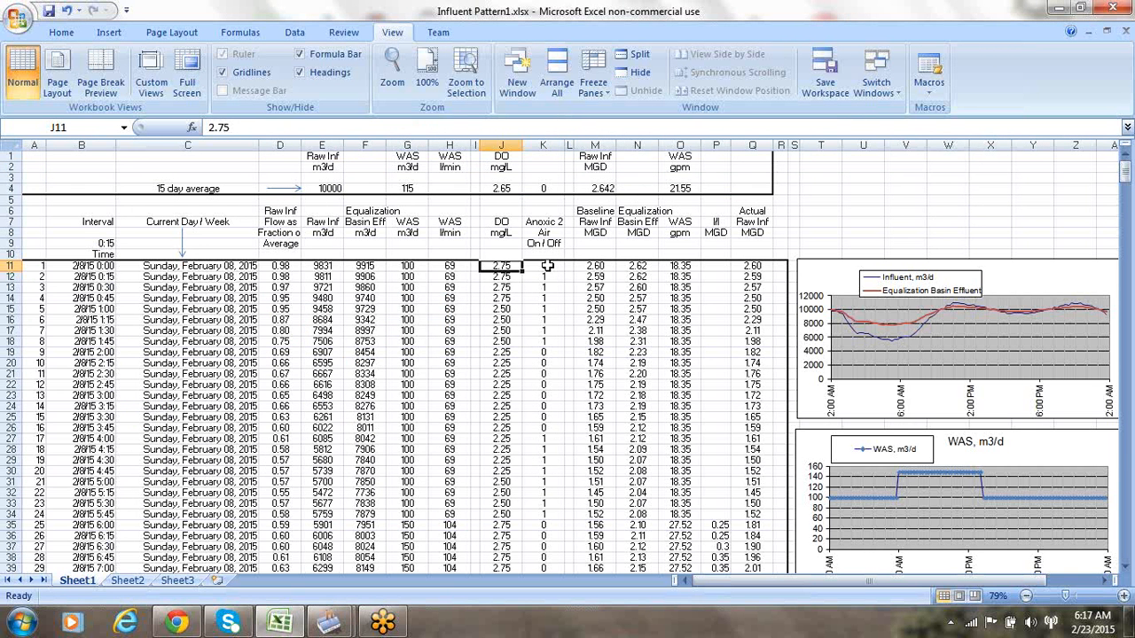
{"action": "left_click", "coordinate": [547, 266]}
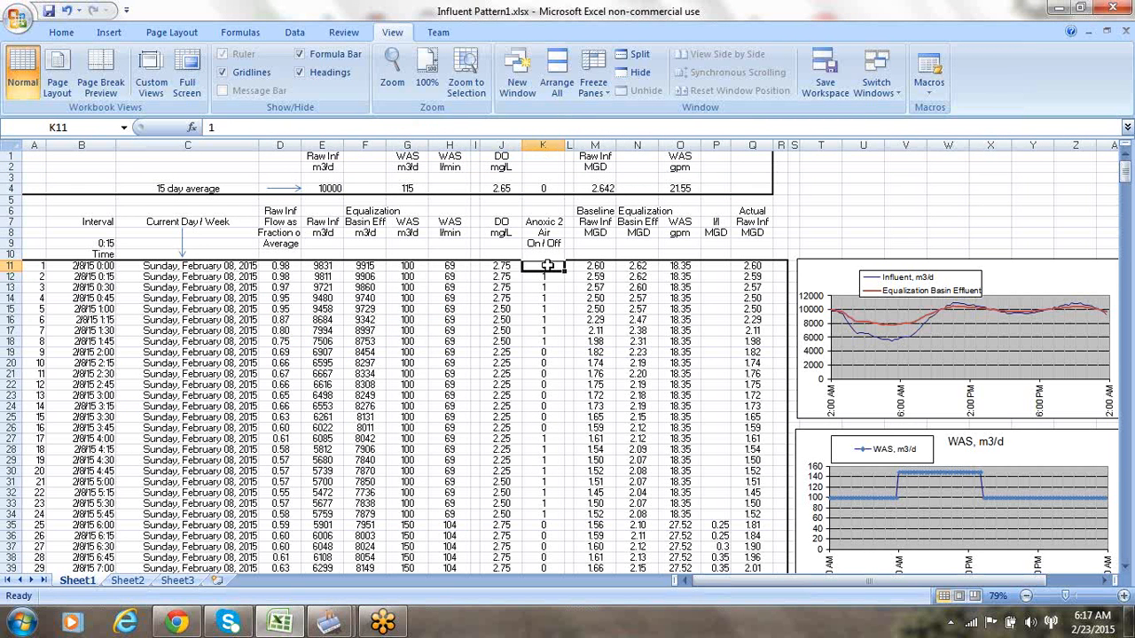
{"action": "key", "text": "alt+Tab"}
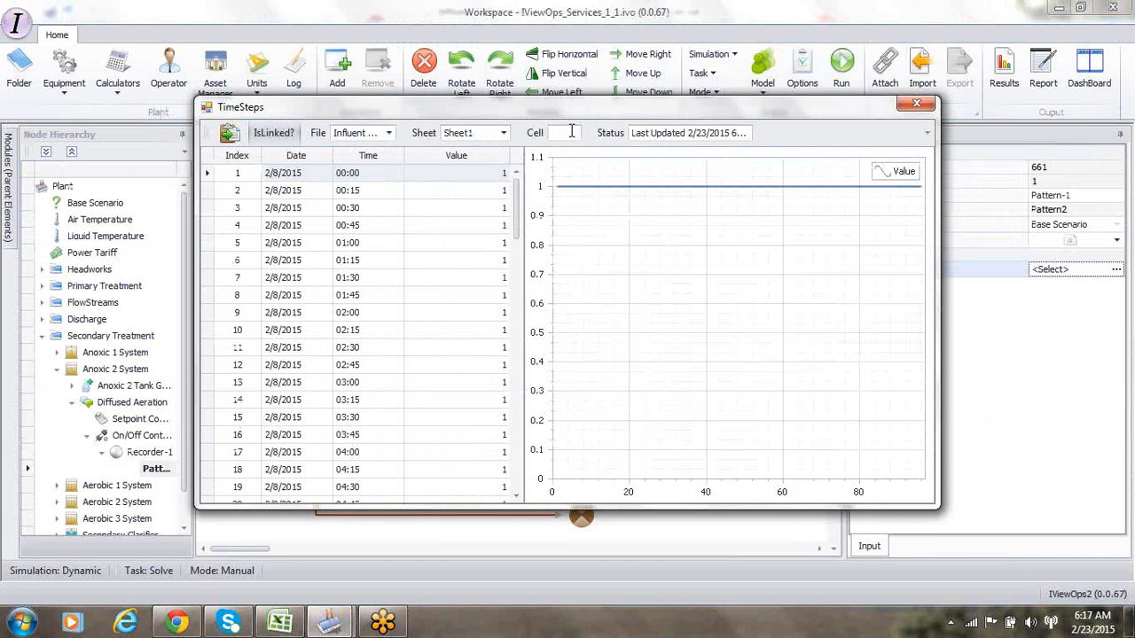
{"action": "left_click", "coordinate": [915, 104]}
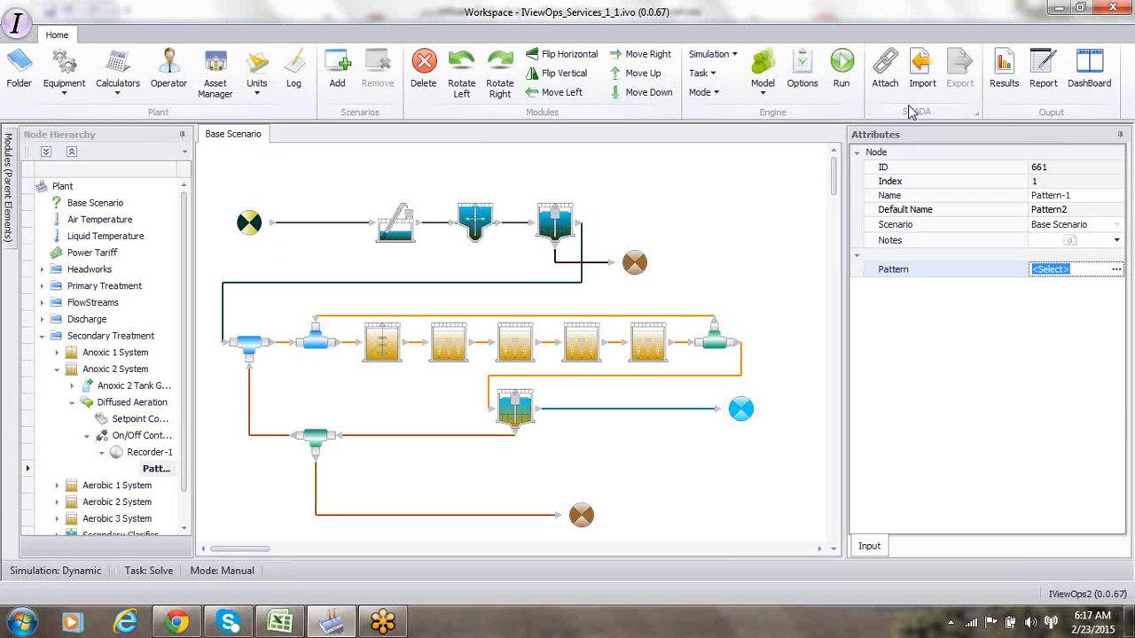
Import the linked Excel data and check the on/off pattern's time-step values and chart.
{"action": "left_click", "coordinate": [925, 71]}
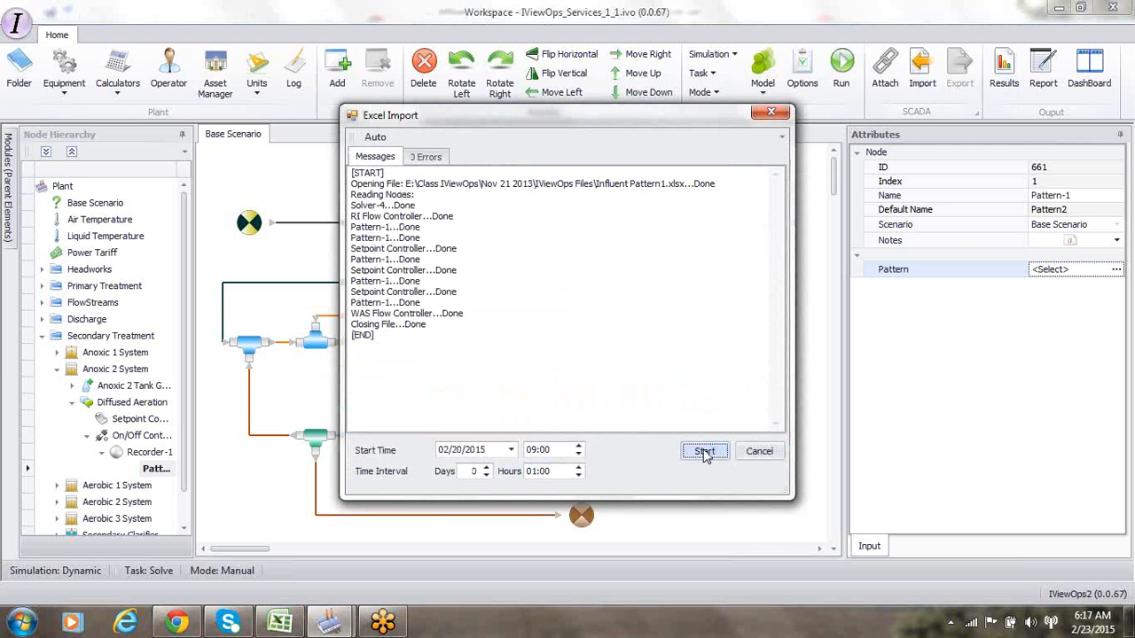
{"action": "left_click", "coordinate": [770, 115]}
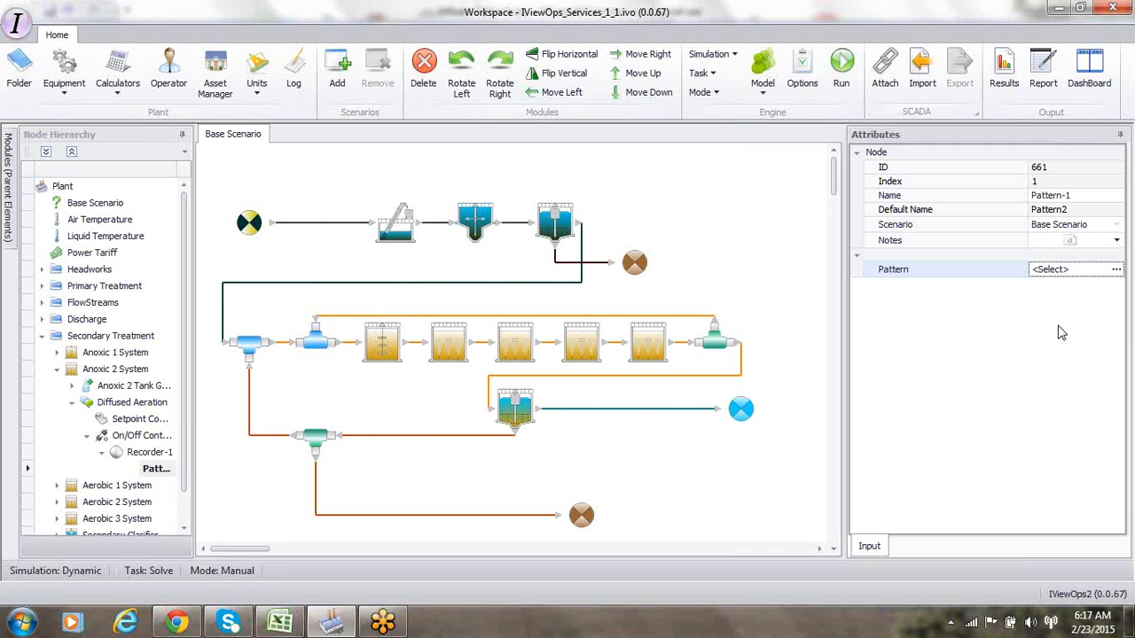
{"action": "left_click", "coordinate": [1116, 270]}
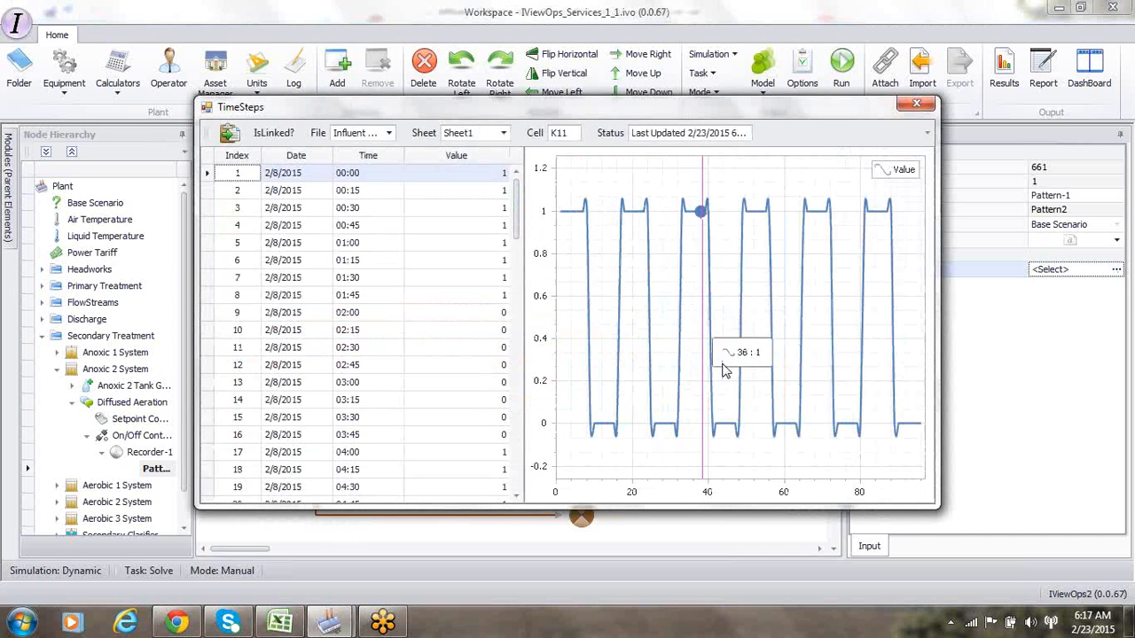
{"action": "left_click", "coordinate": [921, 106]}
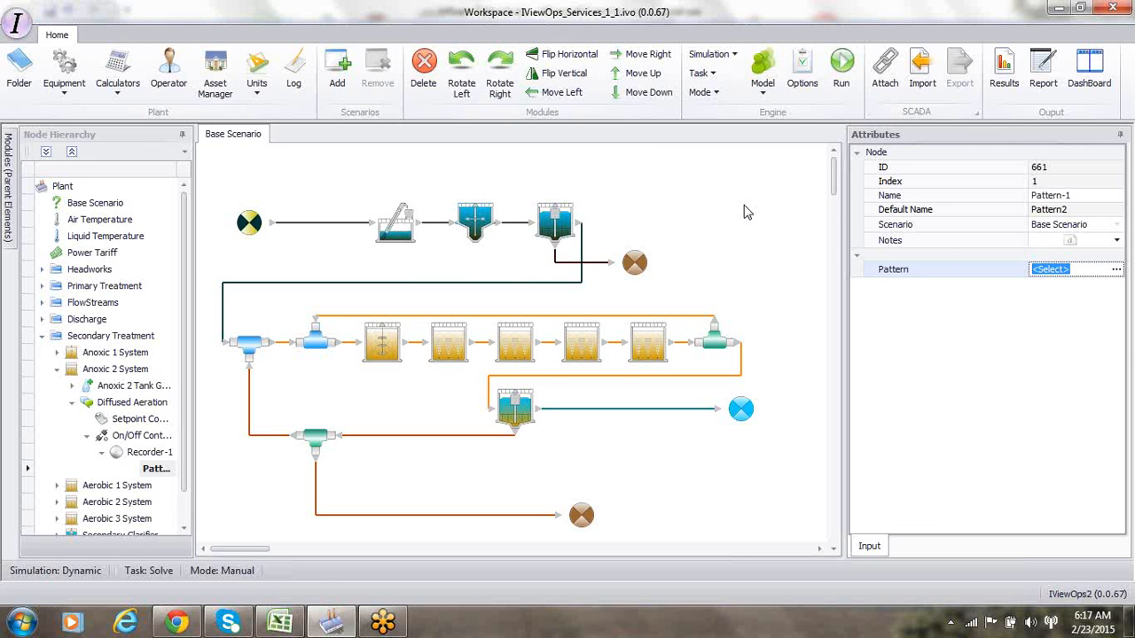
Try to run the dynamic simulation of the Base Scenario and read the solver's error list.
{"action": "left_click", "coordinate": [842, 75]}
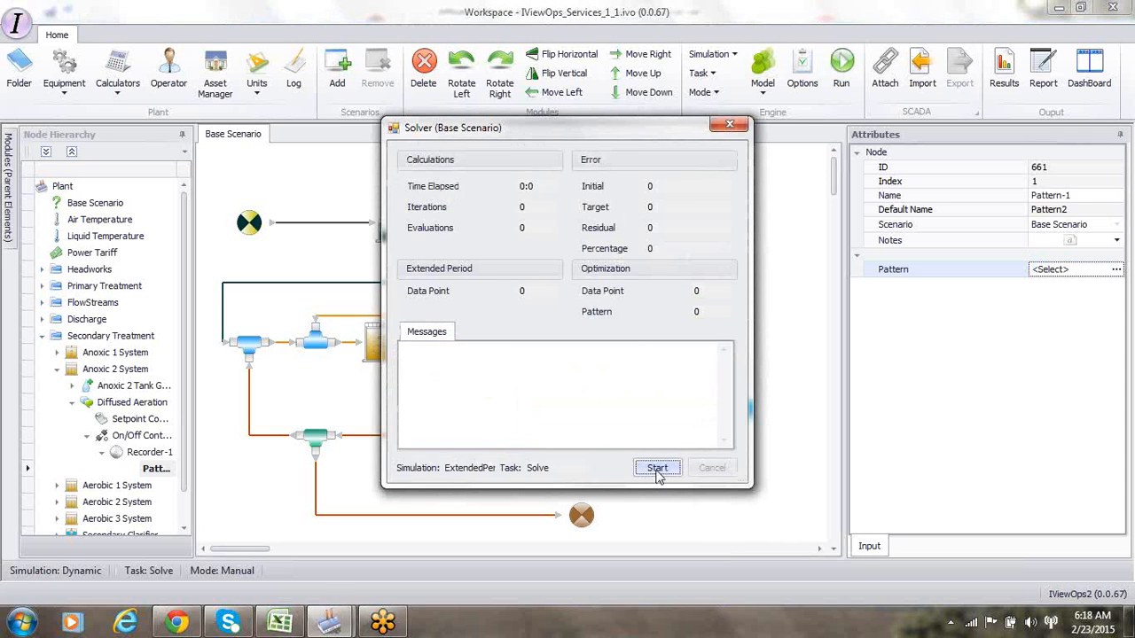
{"action": "left_click", "coordinate": [657, 468]}
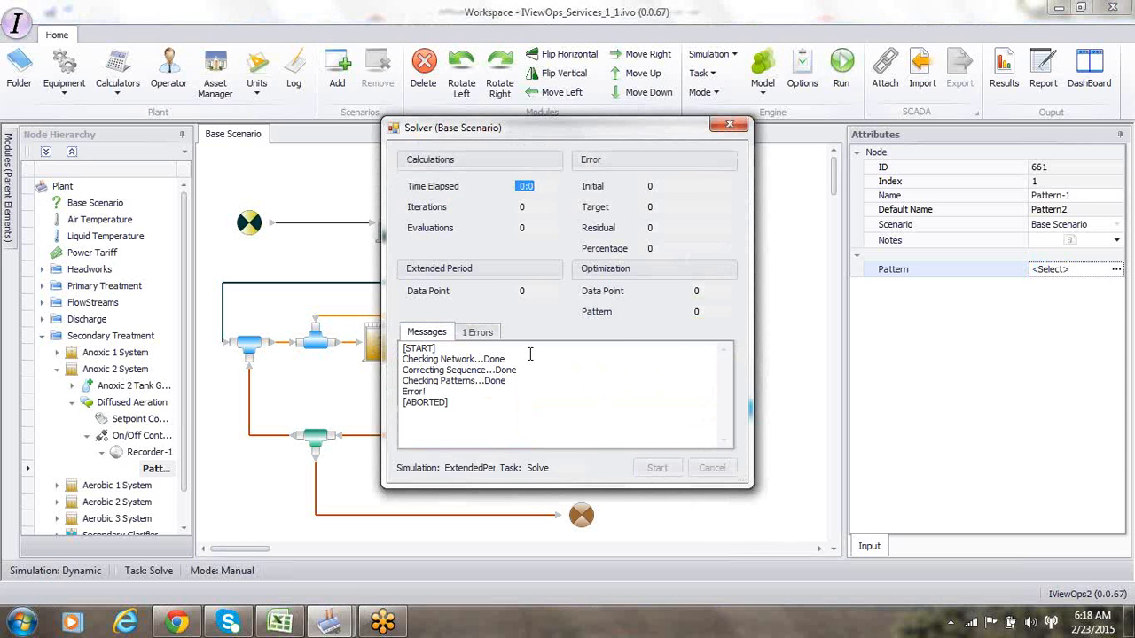
{"action": "left_click", "coordinate": [480, 334]}
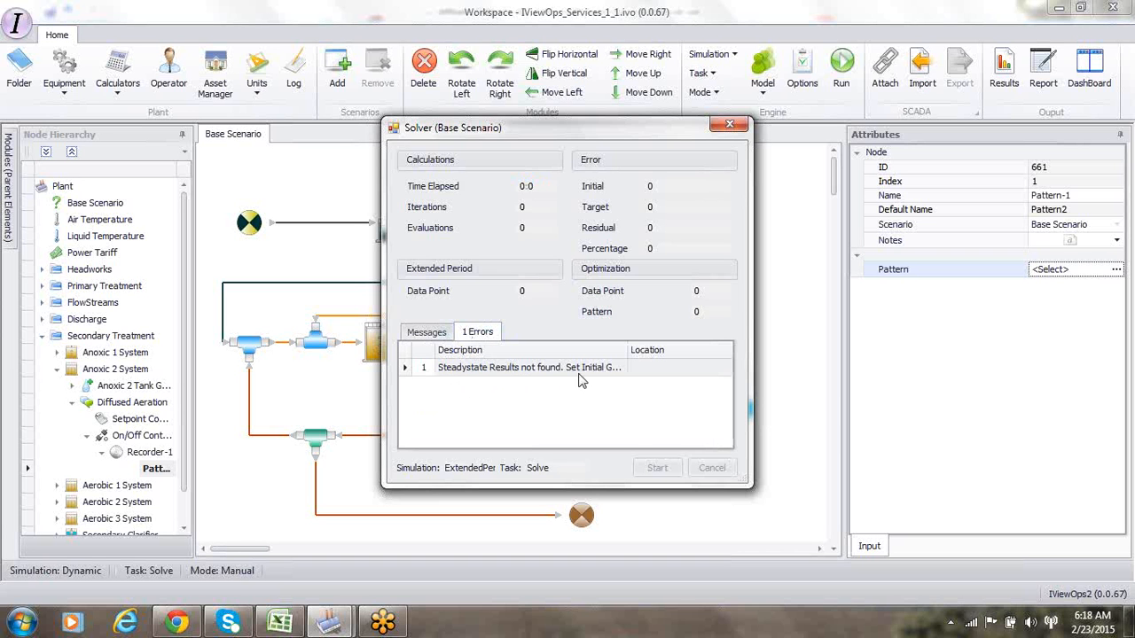
{"action": "left_click", "coordinate": [732, 128]}
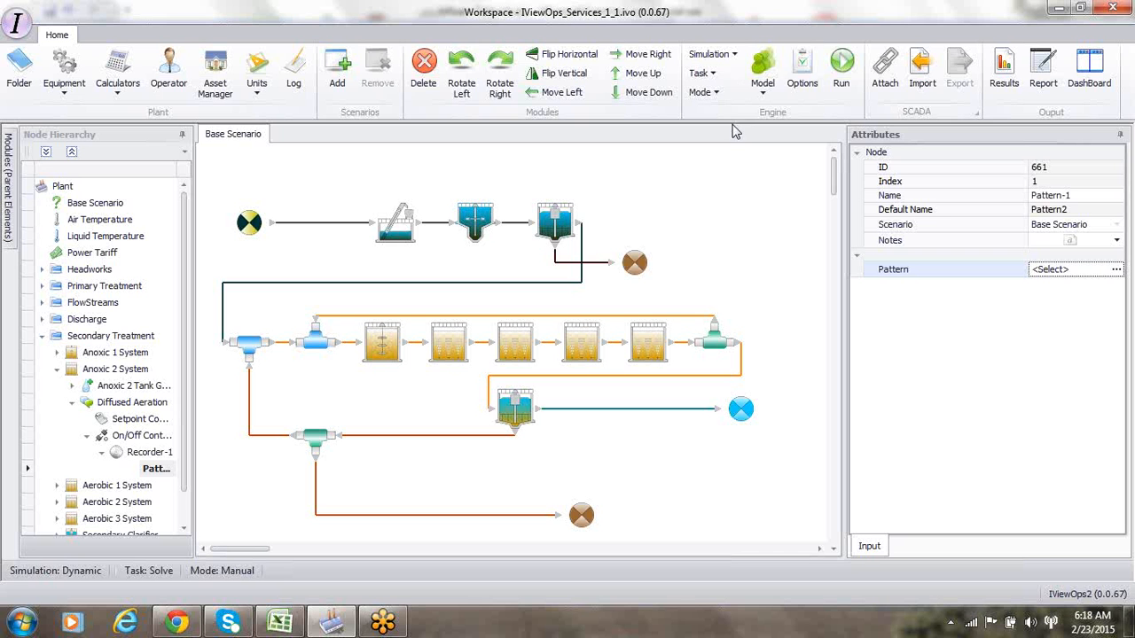
Set the simulation type to SteadyState.
{"action": "left_click", "coordinate": [710, 54]}
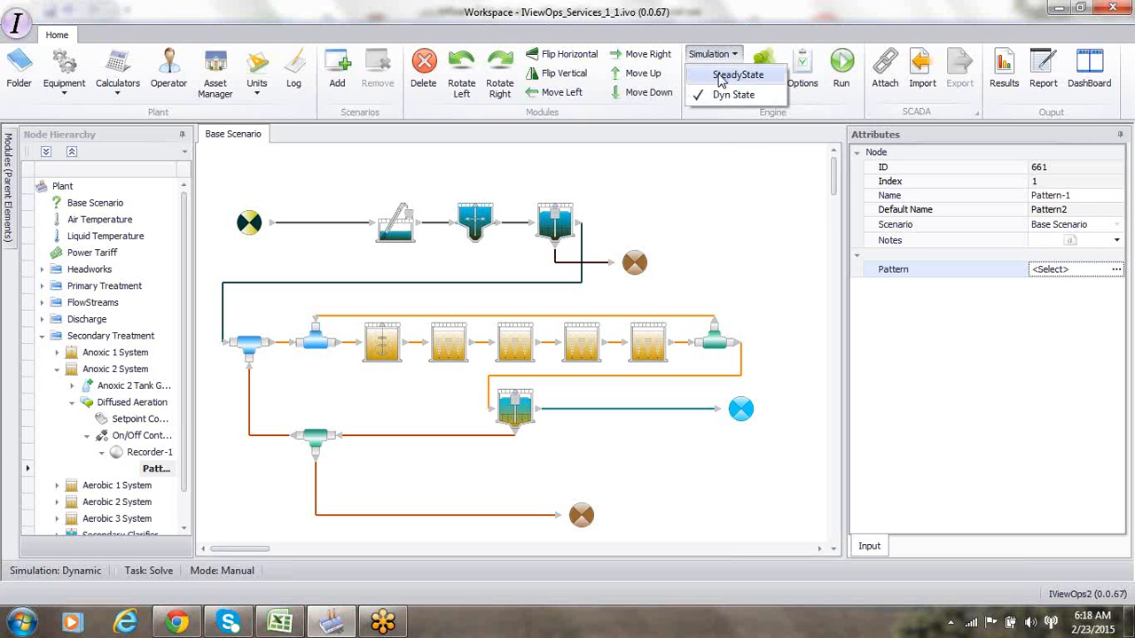
{"action": "left_click", "coordinate": [735, 75]}
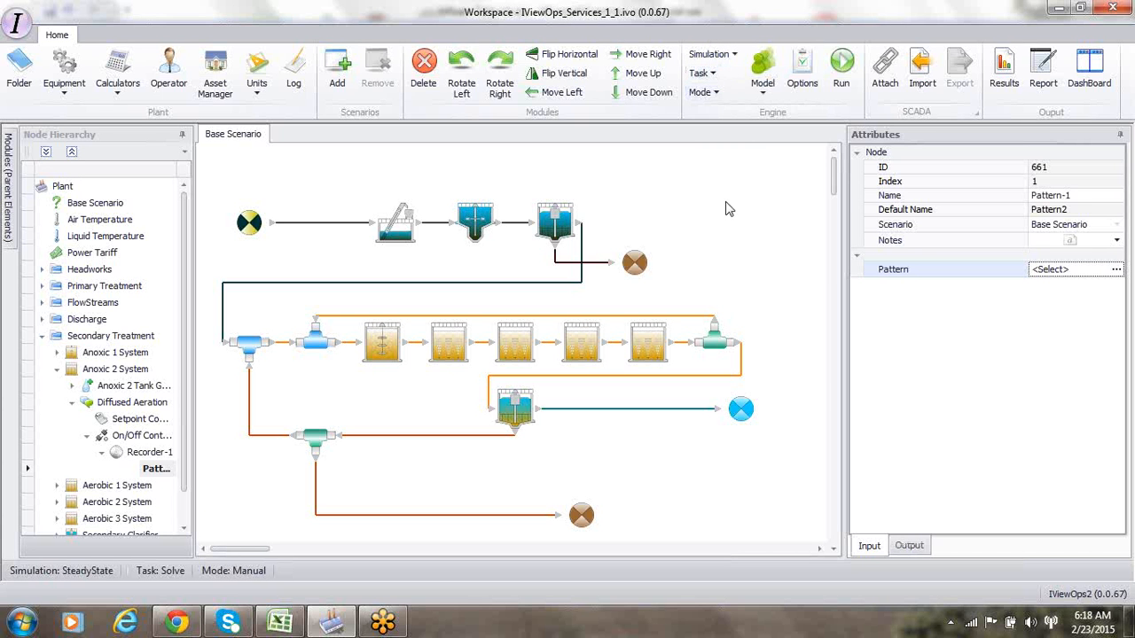
{"action": "left_click", "coordinate": [841, 70]}
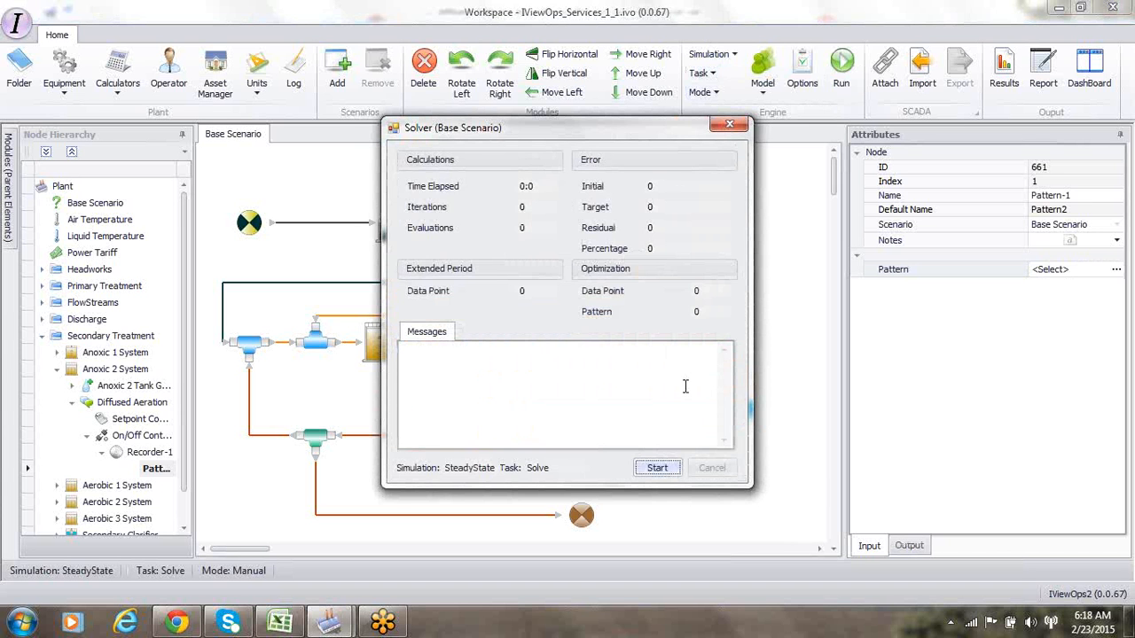
{"action": "left_click", "coordinate": [661, 469]}
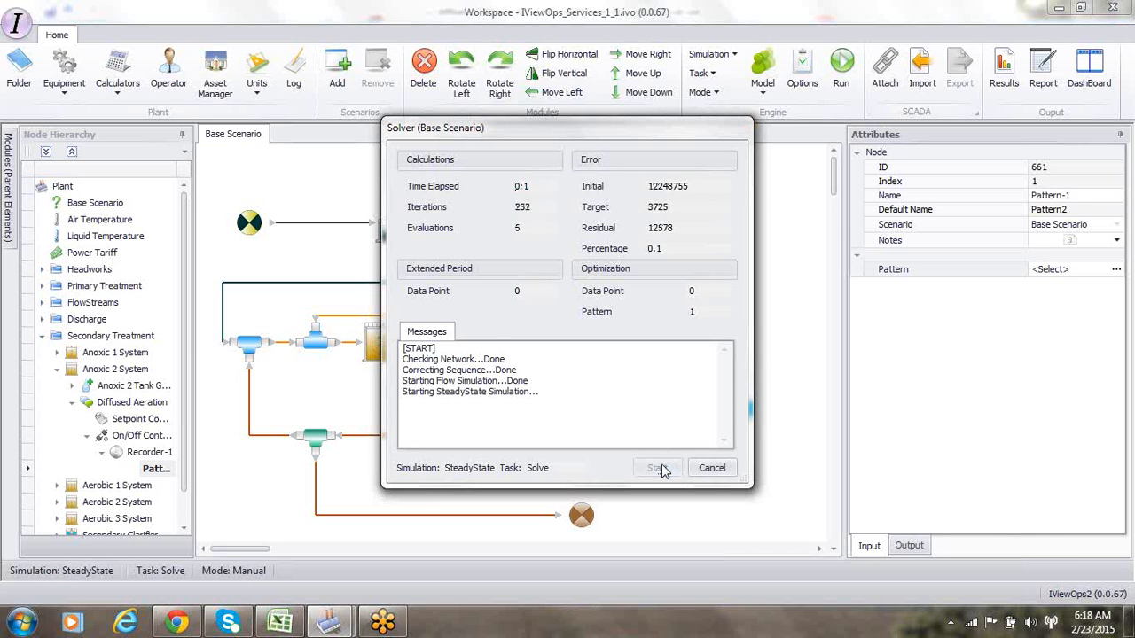
{"action": "left_click", "coordinate": [710, 470]}
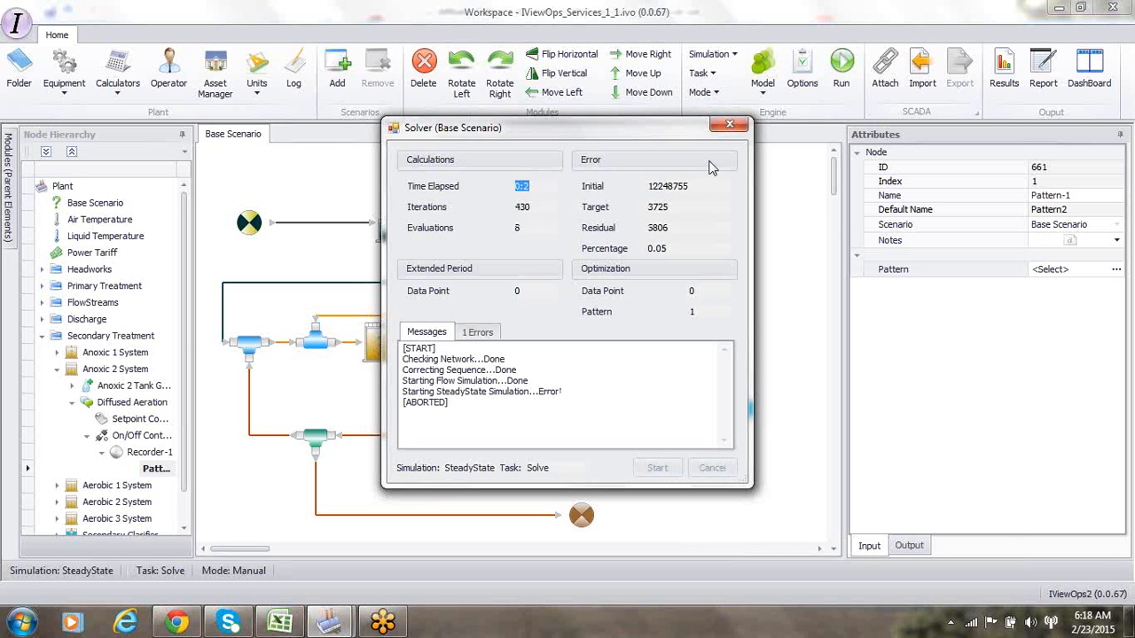
{"action": "left_click", "coordinate": [728, 124]}
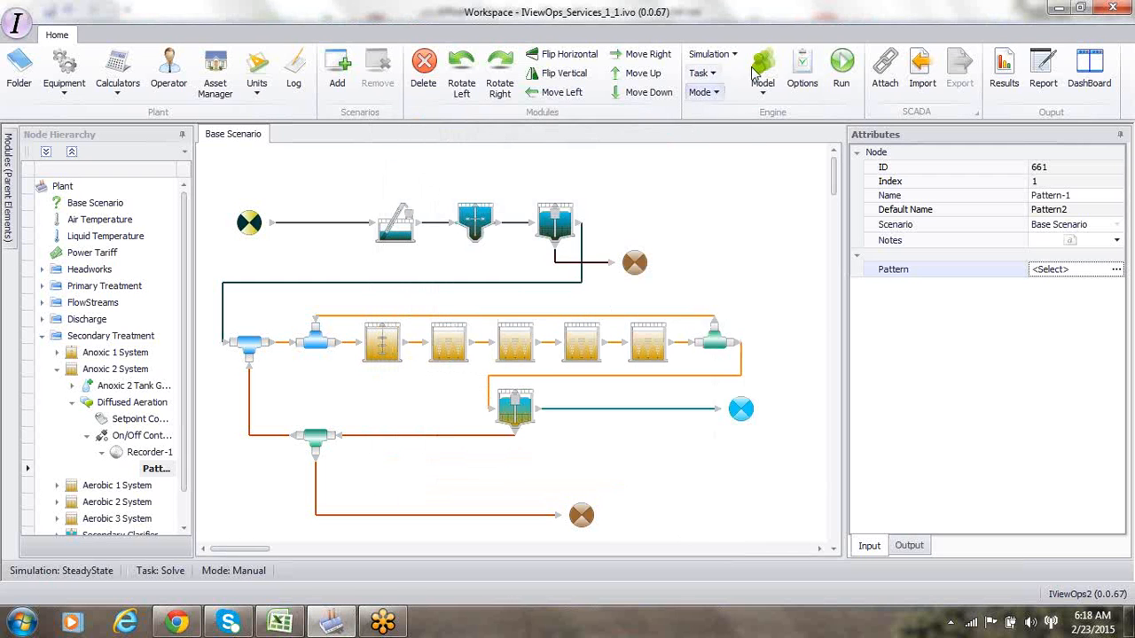
Run the steady-state simulation of the Base Scenario to its end and close the solver.
{"action": "left_click", "coordinate": [725, 54]}
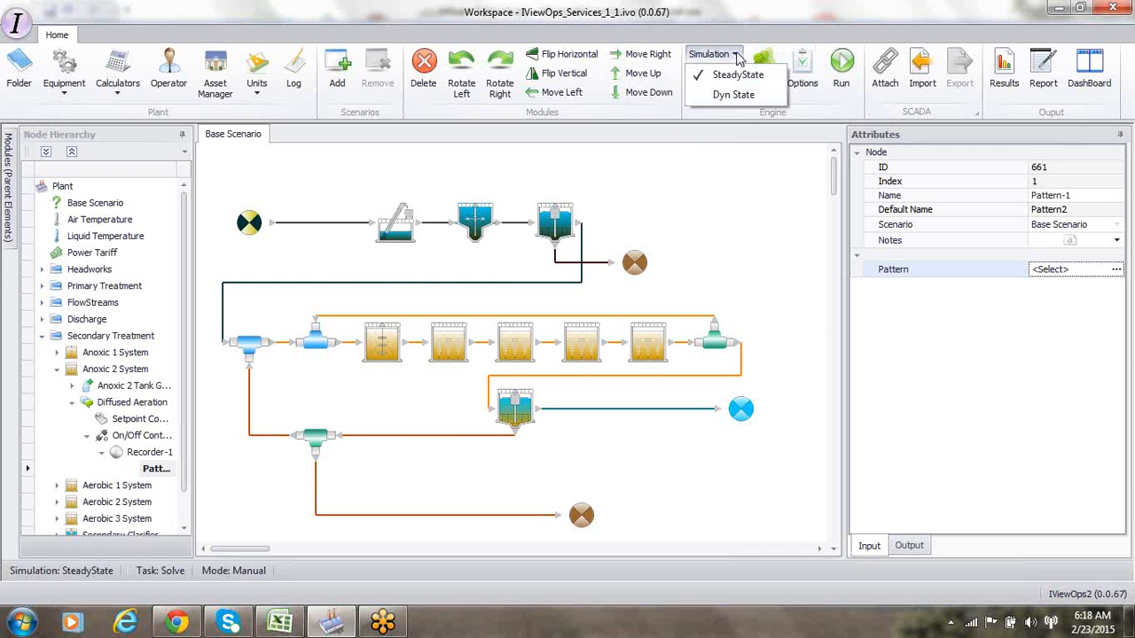
{"action": "left_click", "coordinate": [840, 80]}
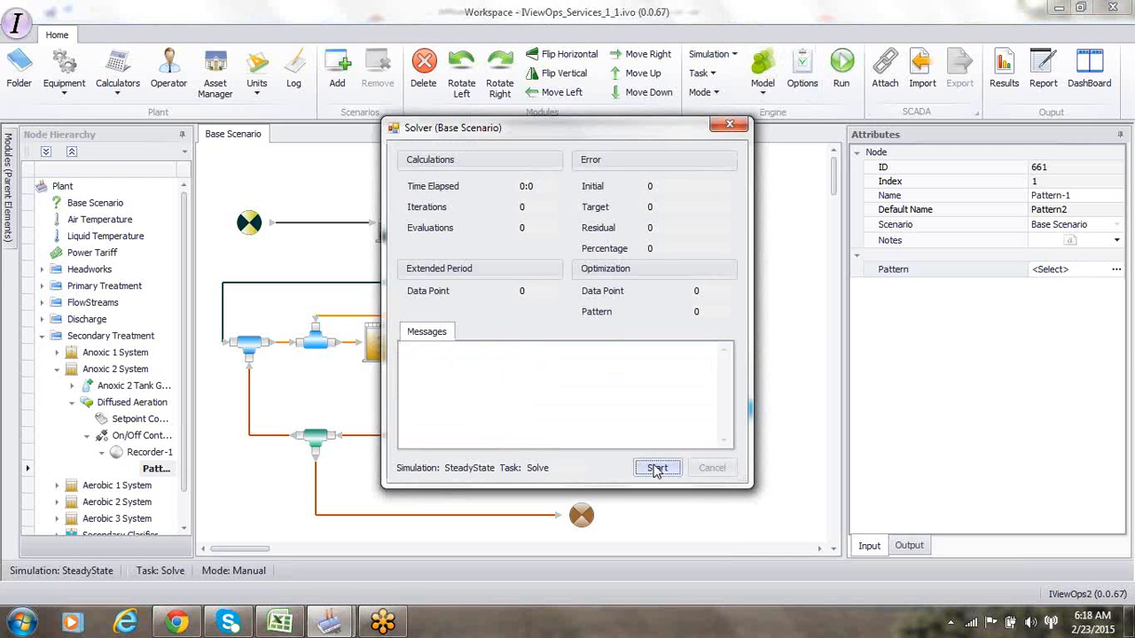
{"action": "left_click", "coordinate": [656, 468]}
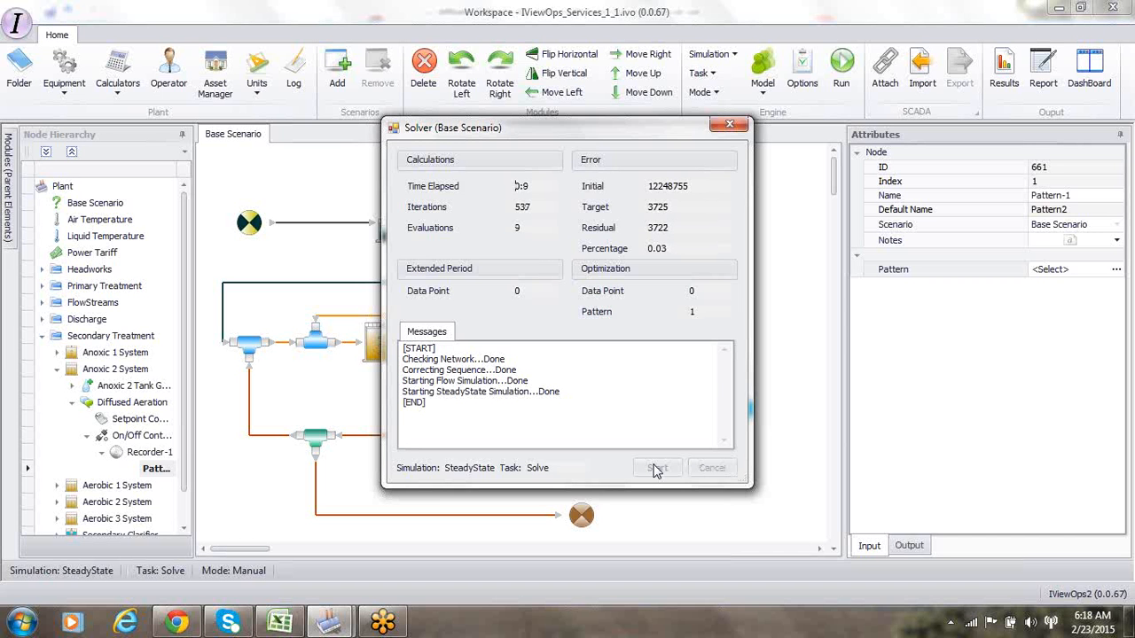
{"action": "left_click", "coordinate": [739, 126]}
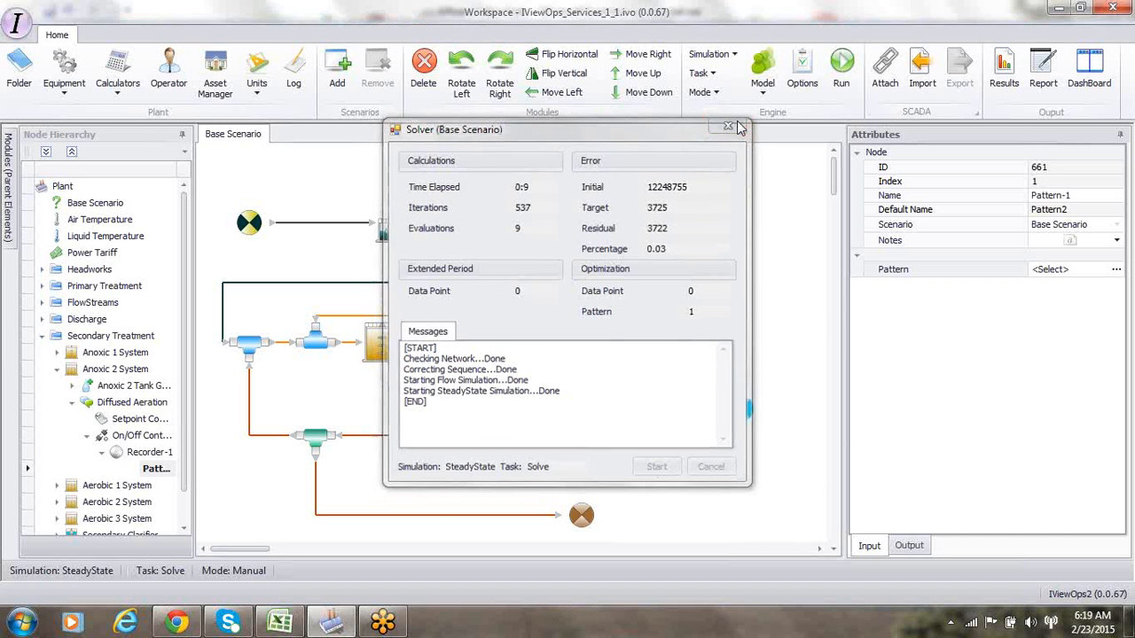
Save a copy of the plant model in the IViewOps Files folder as IViewOps_Services_1_1D1.ivo.
{"action": "left_click", "coordinate": [17, 27]}
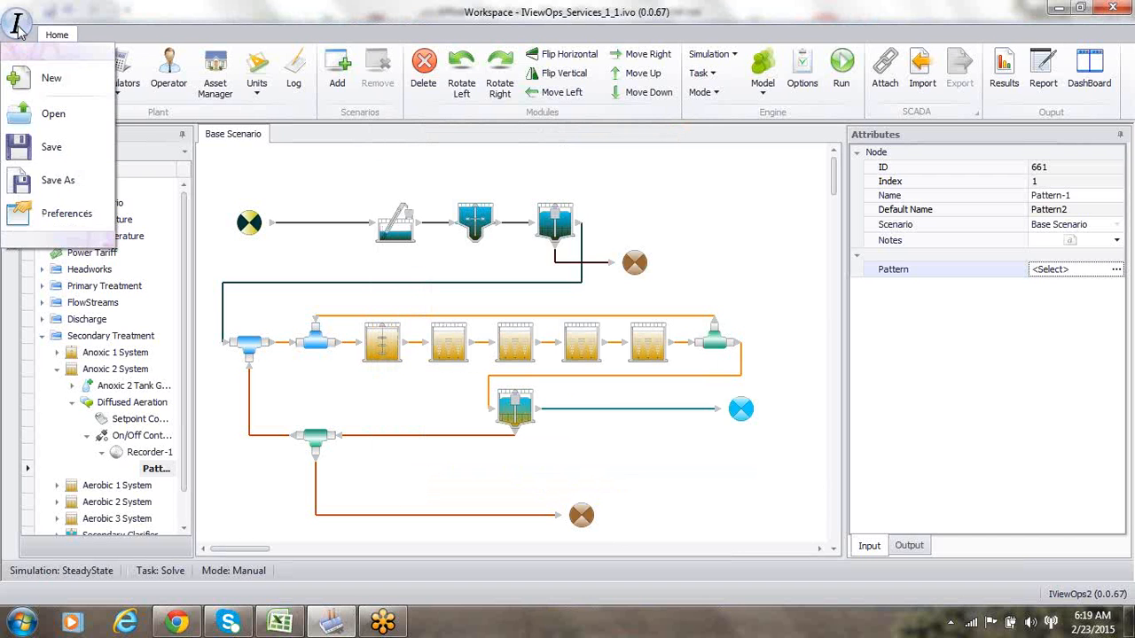
{"action": "left_click", "coordinate": [58, 182]}
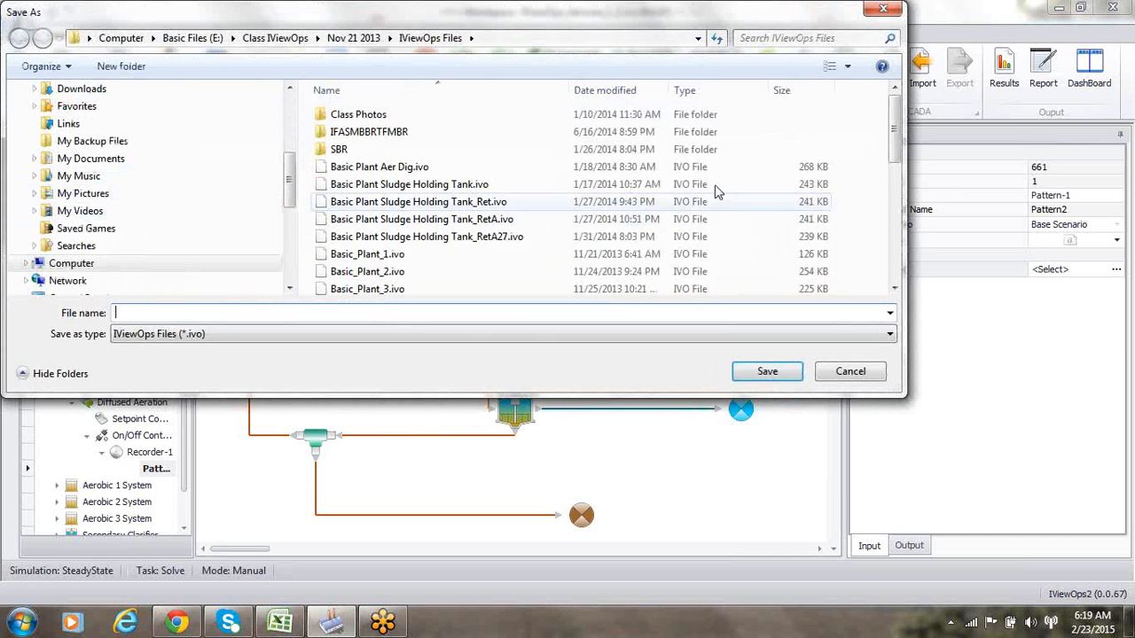
{"action": "left_click_drag", "start_coordinate": [903, 153], "coordinate": [905, 224]}
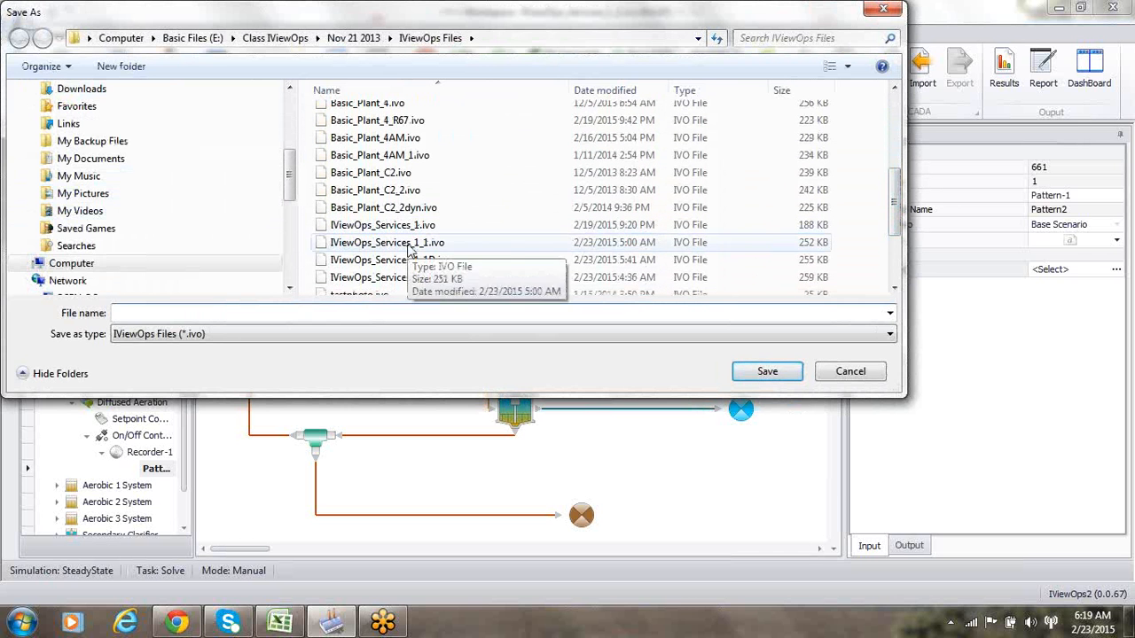
{"action": "left_click", "coordinate": [413, 243]}
{"action": "left_click", "coordinate": [213, 313]}
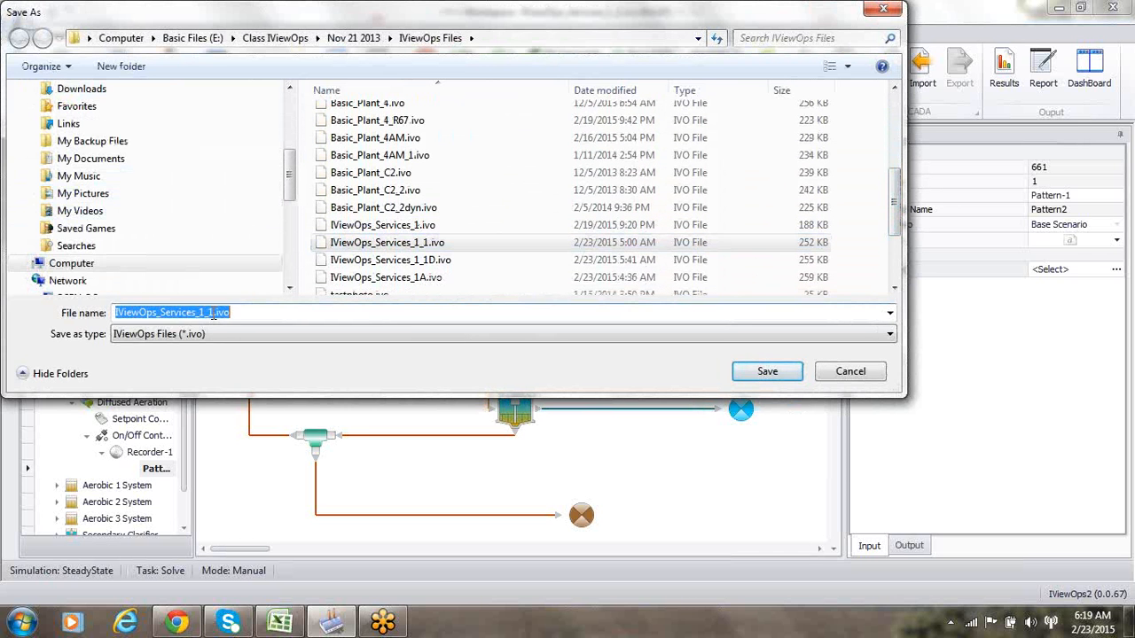
{"action": "left_click", "coordinate": [211, 313]}
{"action": "type", "text": "D1"}
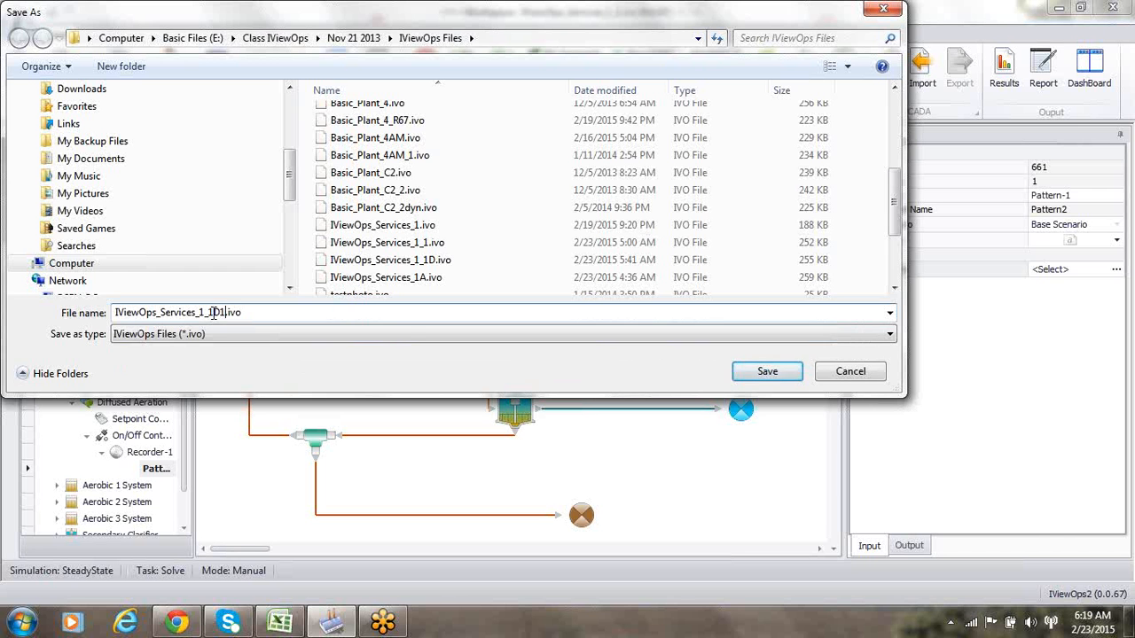
{"action": "left_click", "coordinate": [765, 372]}
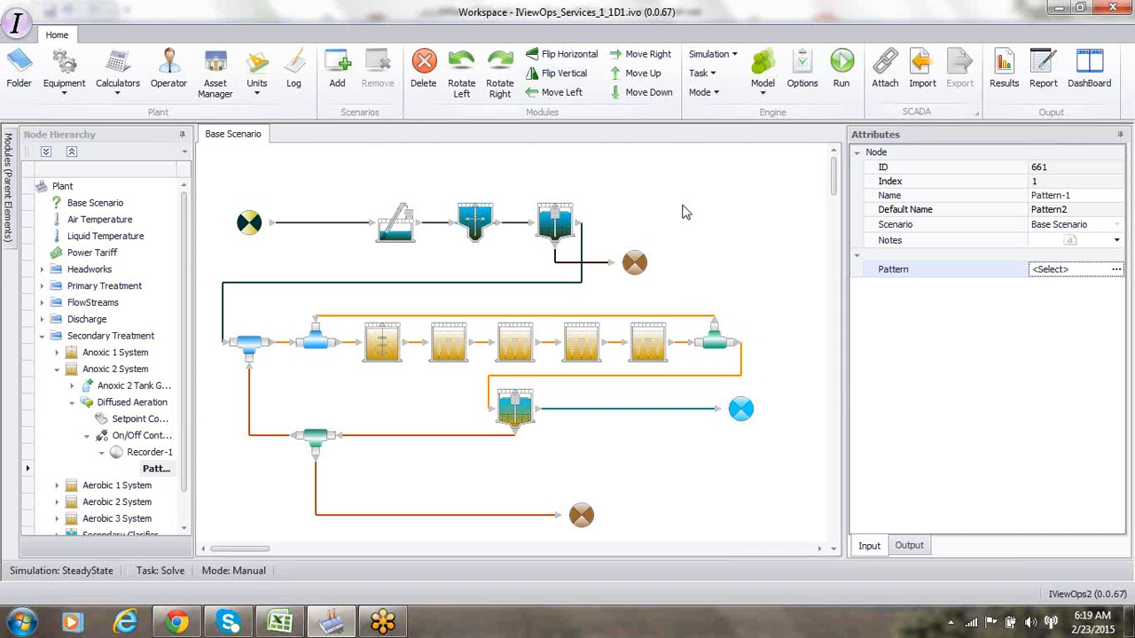
Set the simulation type to Dyn State, run the Base Scenario's dynamic simulation to its end and close the solver.
{"action": "left_click", "coordinate": [732, 54]}
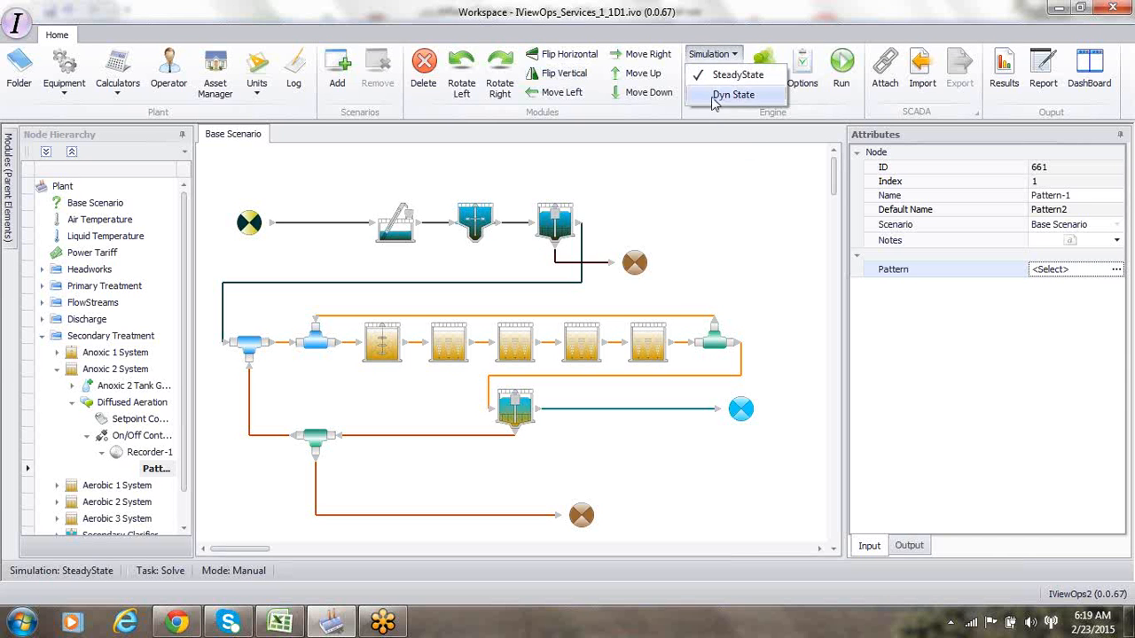
{"action": "left_click", "coordinate": [732, 94]}
{"action": "left_click", "coordinate": [842, 66]}
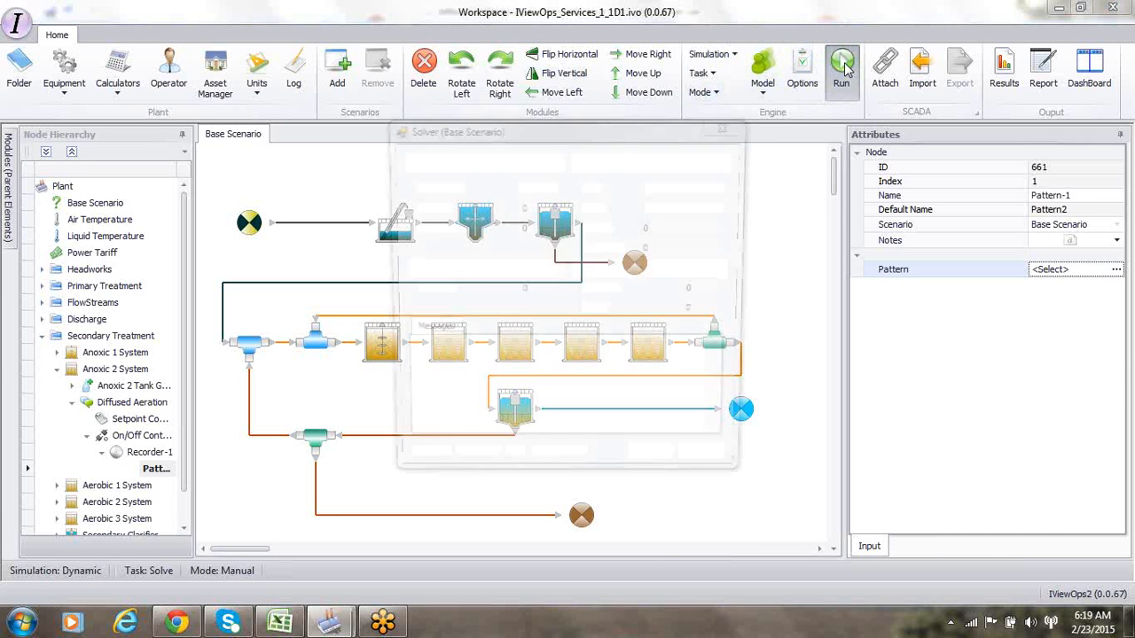
{"action": "left_click", "coordinate": [657, 468]}
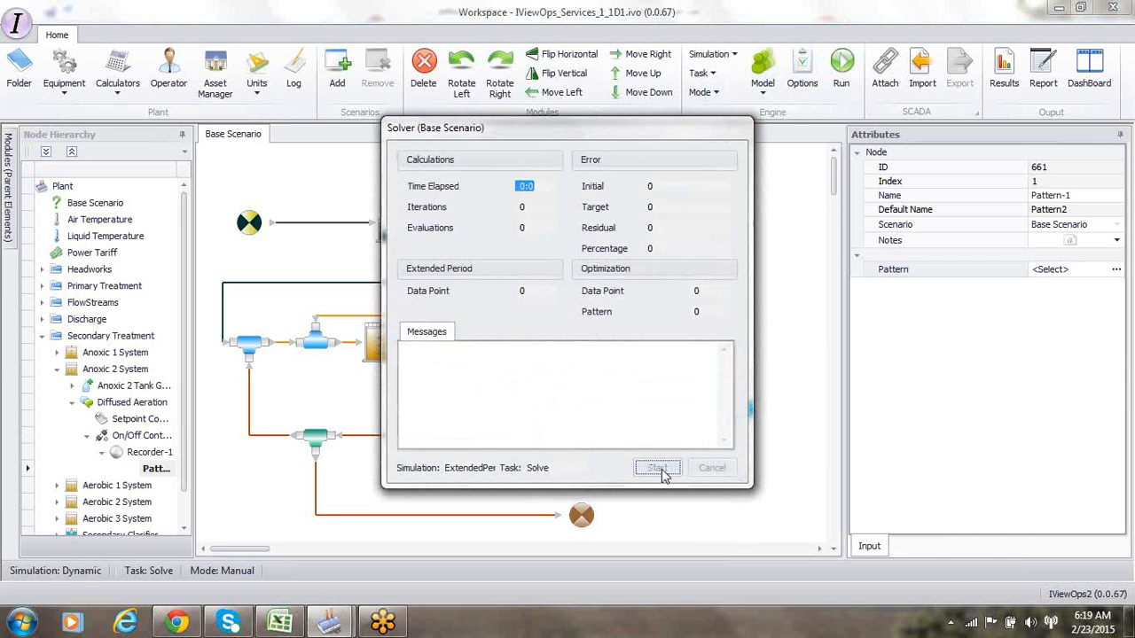
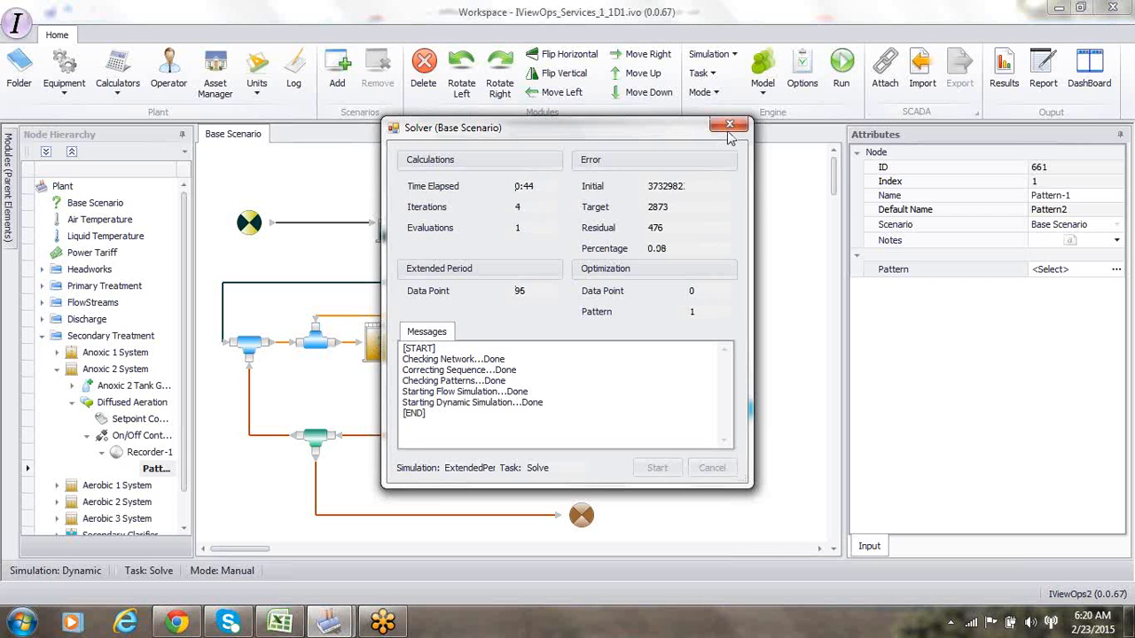
{"action": "left_click", "coordinate": [729, 125]}
Examine the NH4 and NOx charts of the Sec Eff flow stream in the dynamic results, with attention to the starting NH4 value.
{"action": "left_click", "coordinate": [1016, 79]}
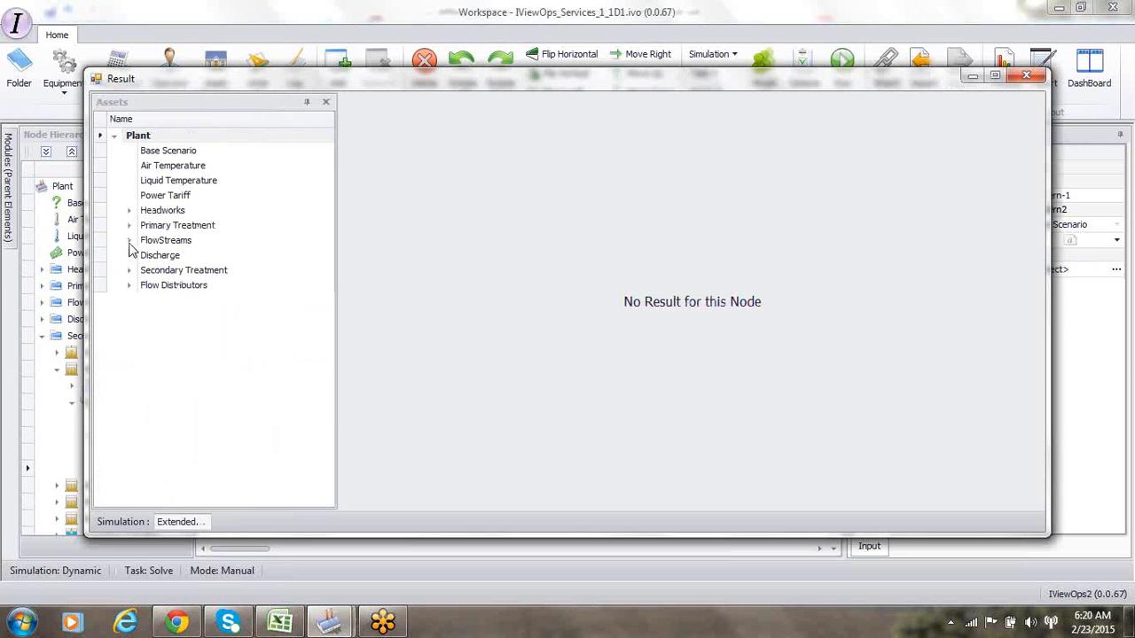
{"action": "left_click", "coordinate": [129, 242]}
{"action": "left_click", "coordinate": [171, 465]}
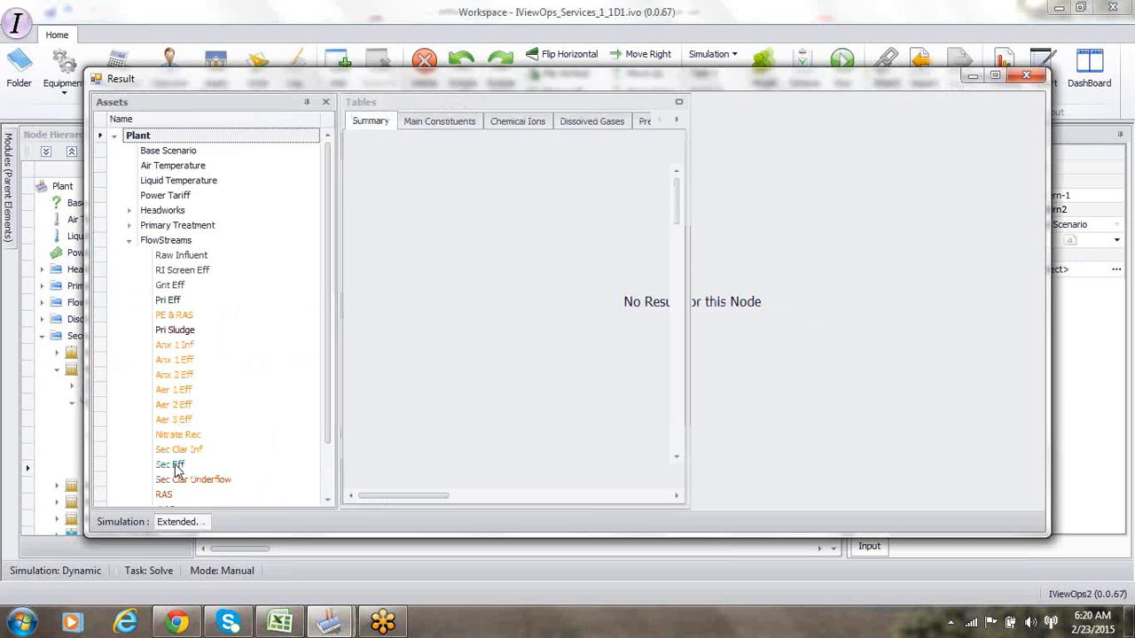
{"action": "left_click", "coordinate": [861, 122]}
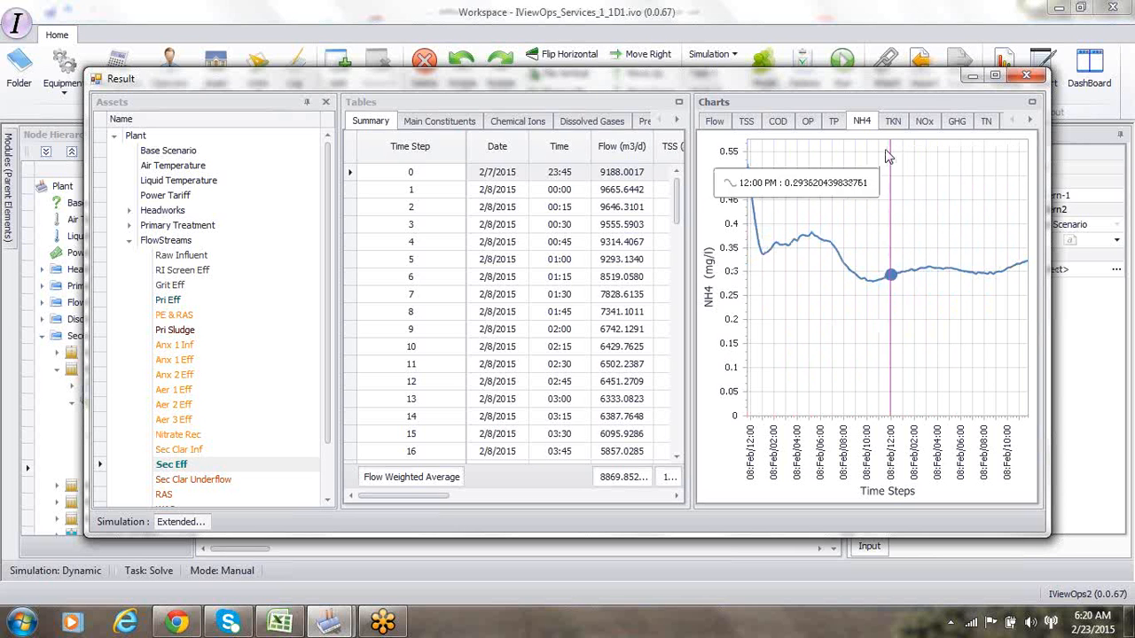
{"action": "left_click", "coordinate": [924, 122]}
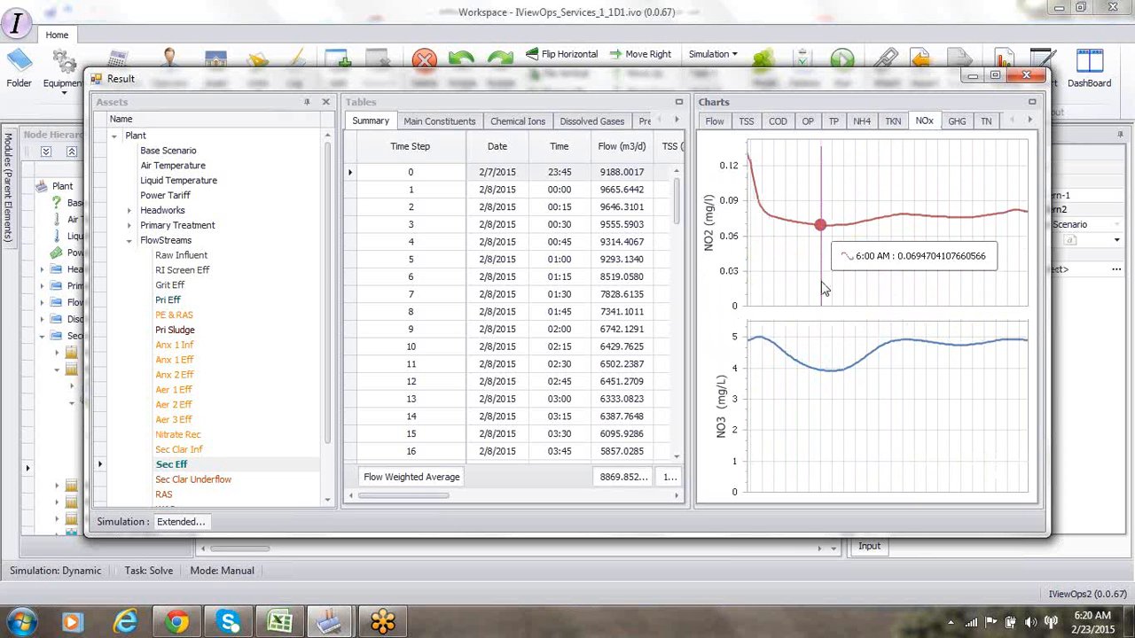
{"action": "left_click", "coordinate": [862, 122]}
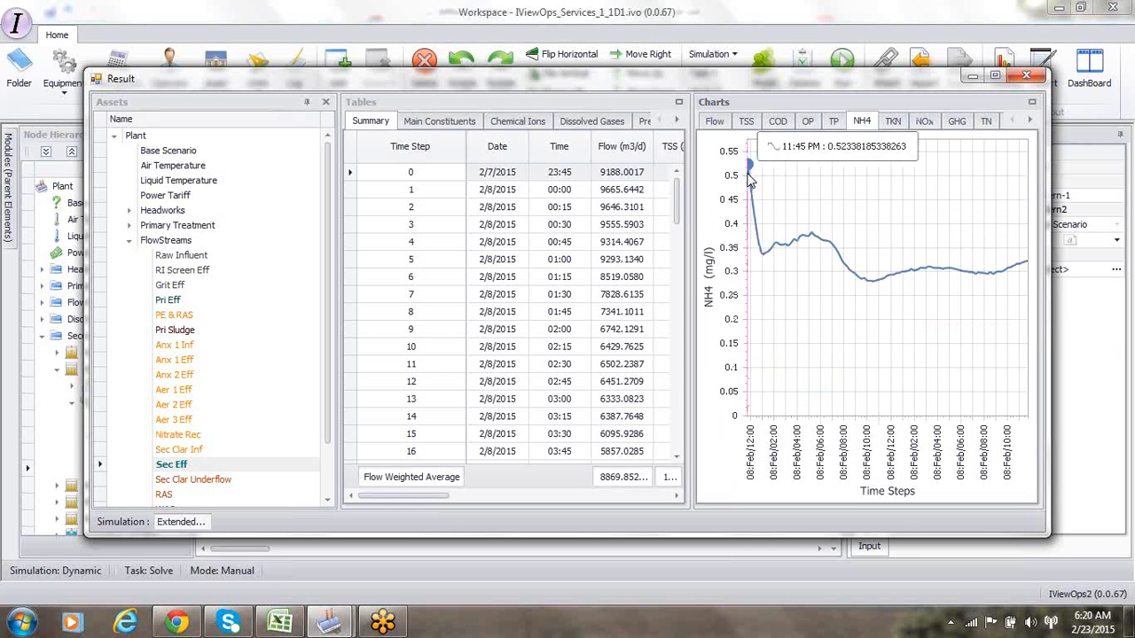
{"action": "left_click", "coordinate": [1026, 78]}
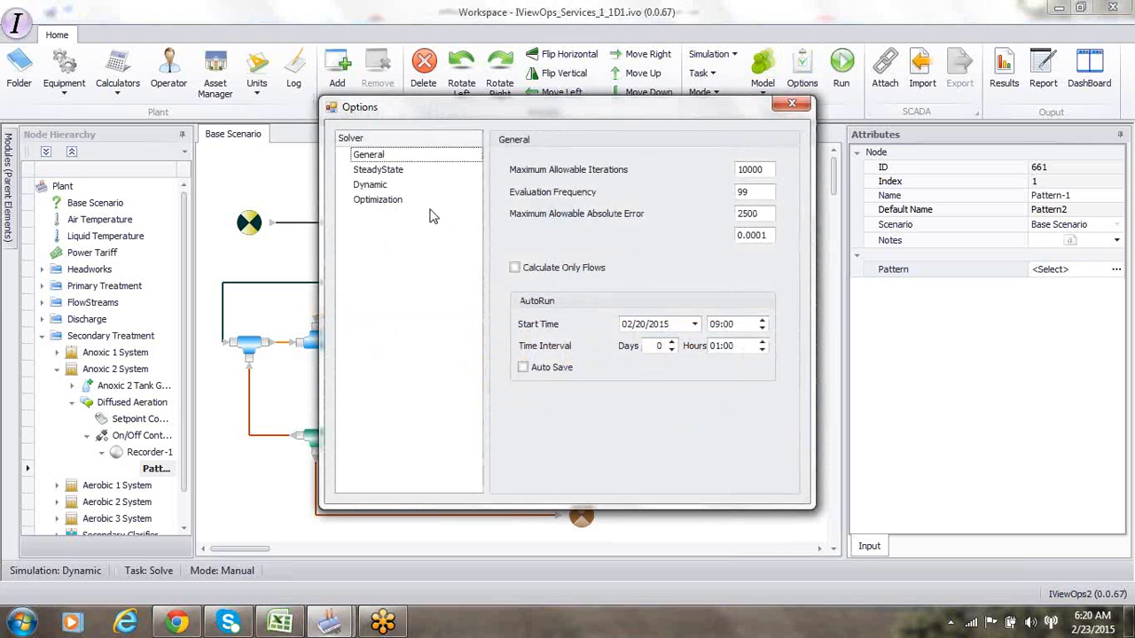
Review the solver's Dynamic options, including the start time step, and rerun the Base Scenario's dynamic simulation to its end.
{"action": "left_click", "coordinate": [381, 186]}
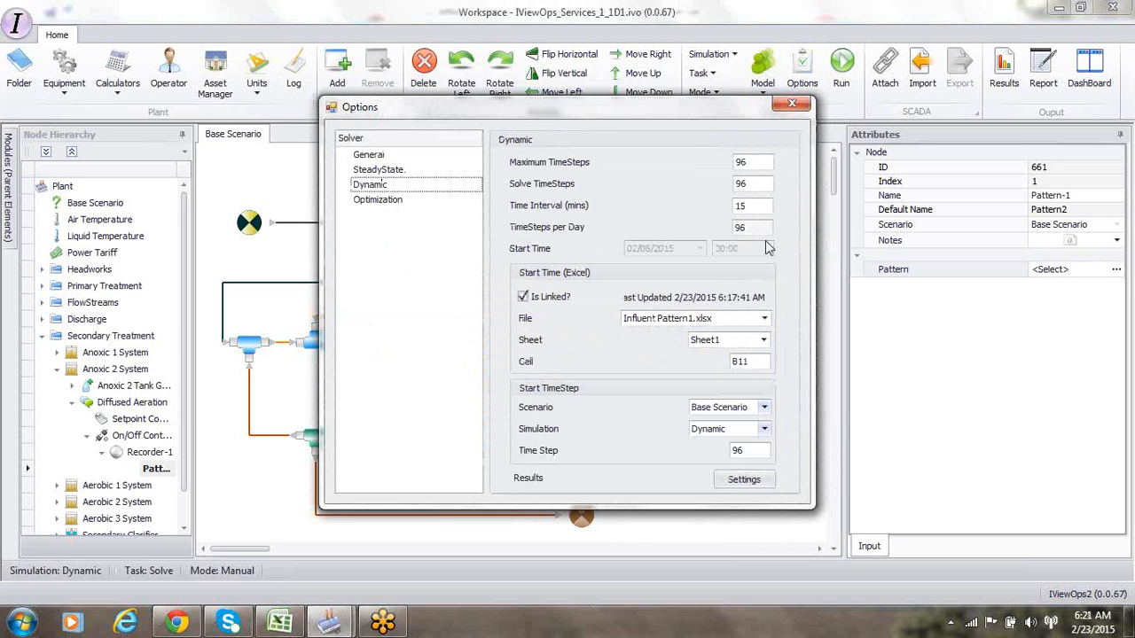
{"action": "left_click", "coordinate": [801, 107]}
{"action": "left_click", "coordinate": [842, 65]}
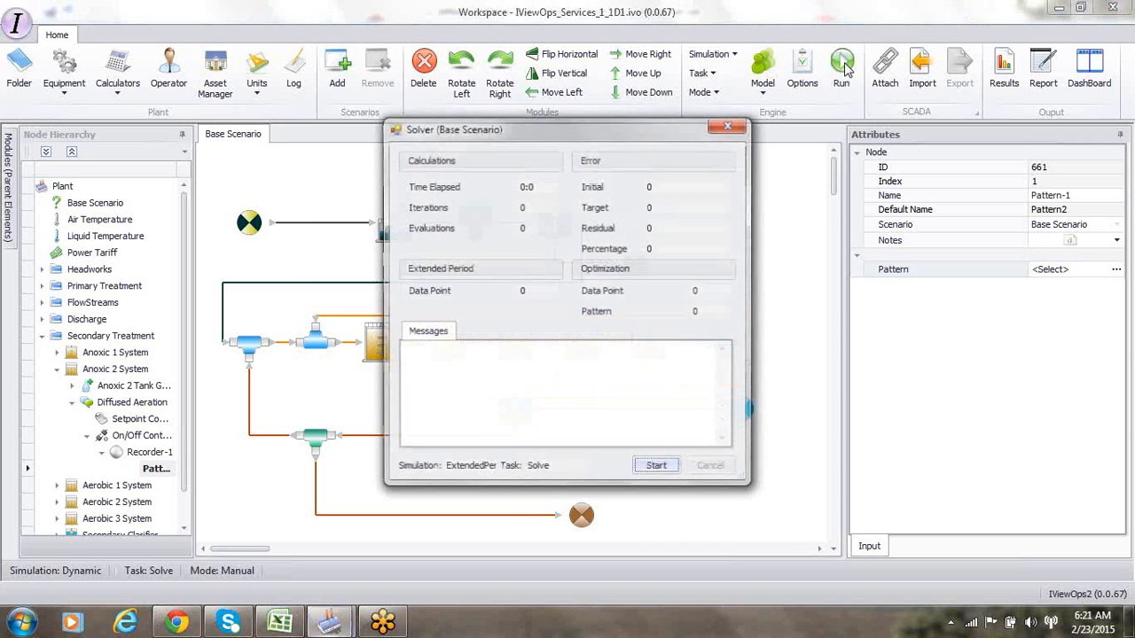
{"action": "left_click", "coordinate": [657, 469]}
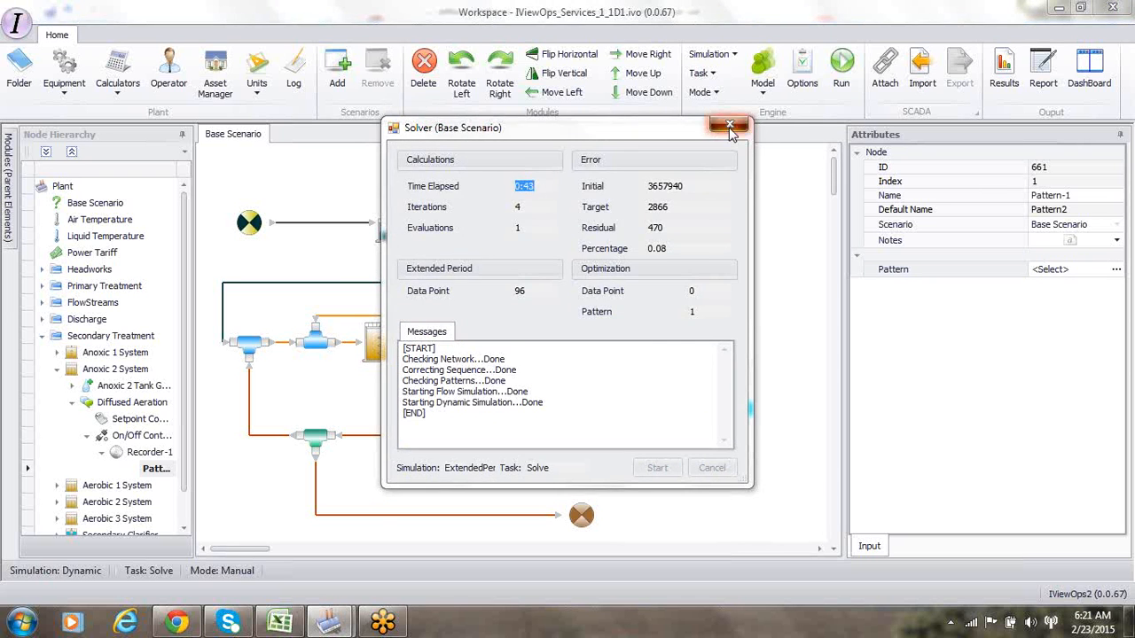
{"action": "left_click", "coordinate": [729, 124]}
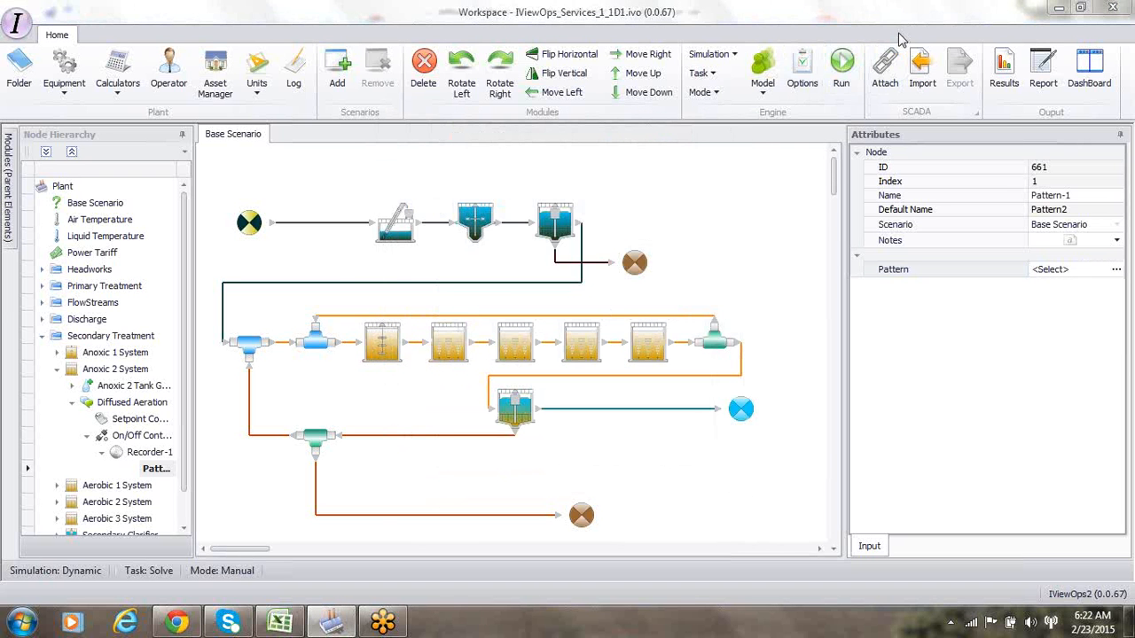
Examine the rerun's Sec Eff results: the NH4 and NOx charts and the flow-weighted averages for NH4, BOD5 and NO3.
{"action": "left_click", "coordinate": [1005, 71]}
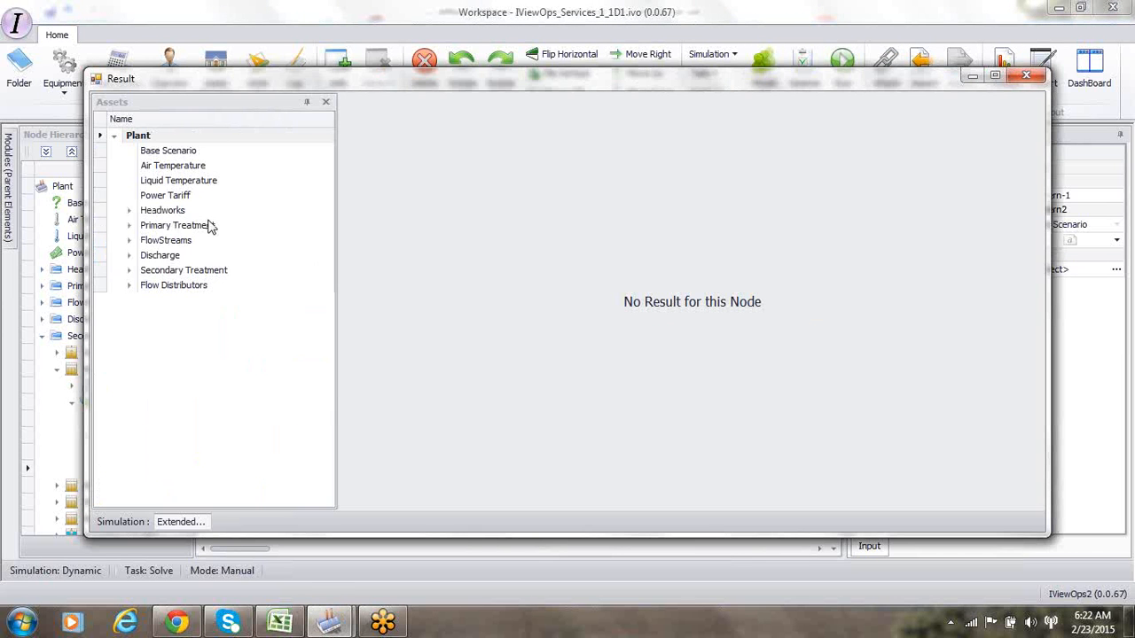
{"action": "left_click", "coordinate": [130, 270]}
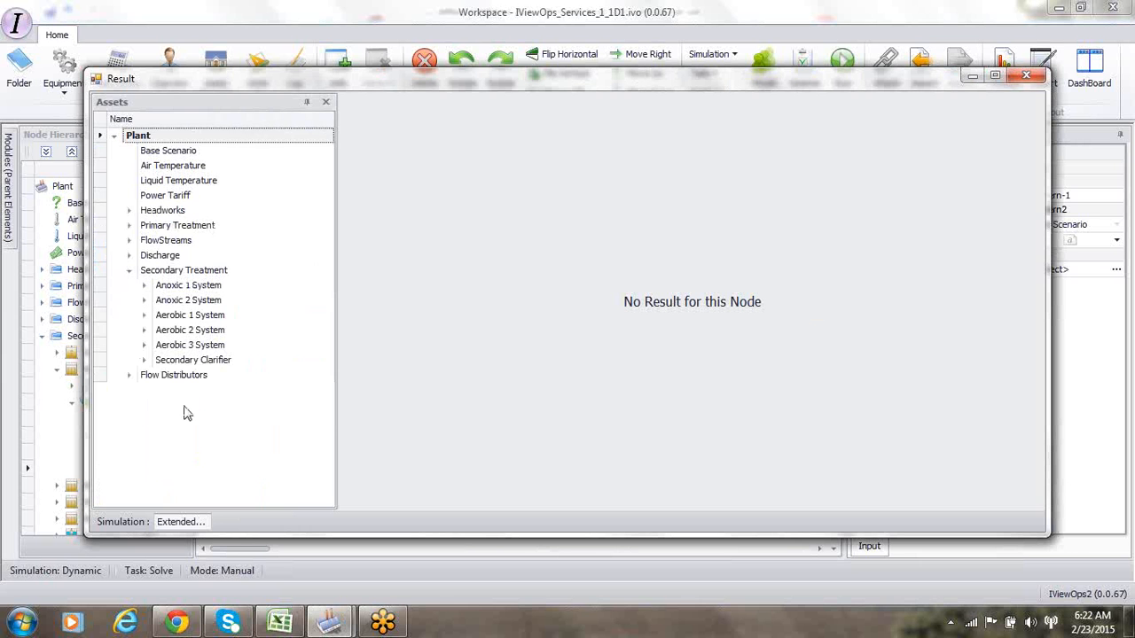
{"action": "left_click", "coordinate": [129, 240]}
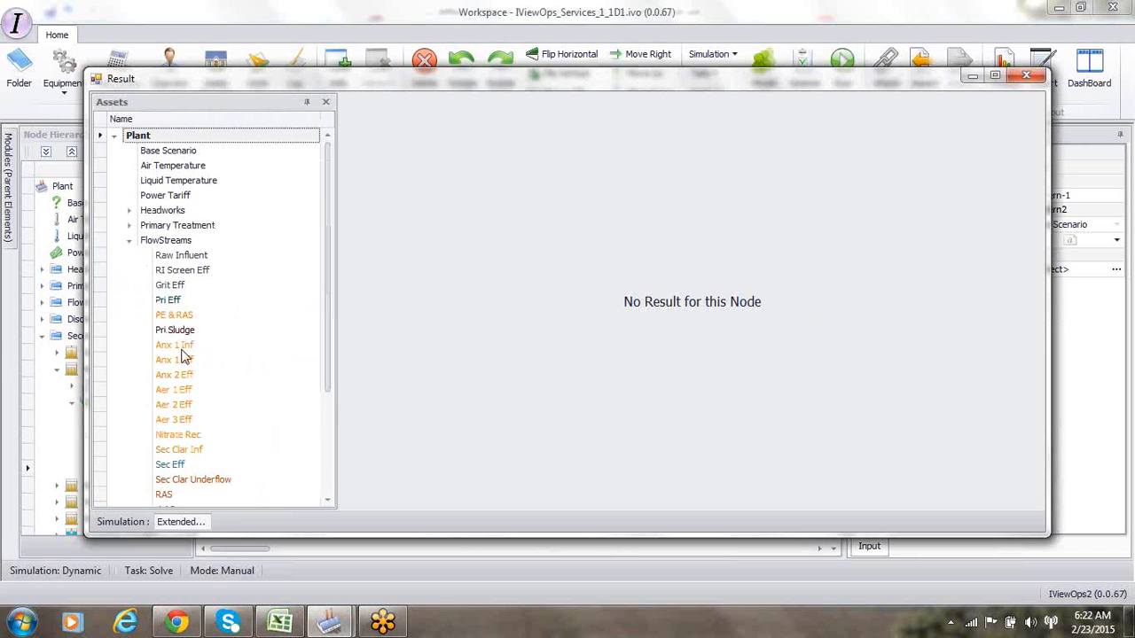
{"action": "left_click", "coordinate": [171, 464]}
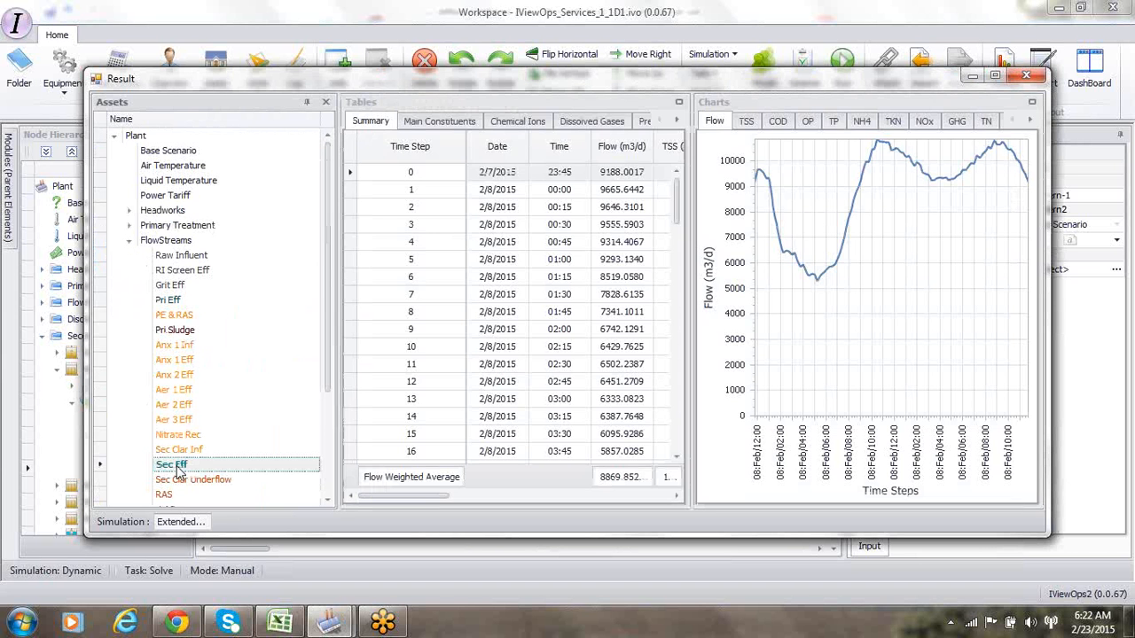
{"action": "left_click", "coordinate": [868, 125]}
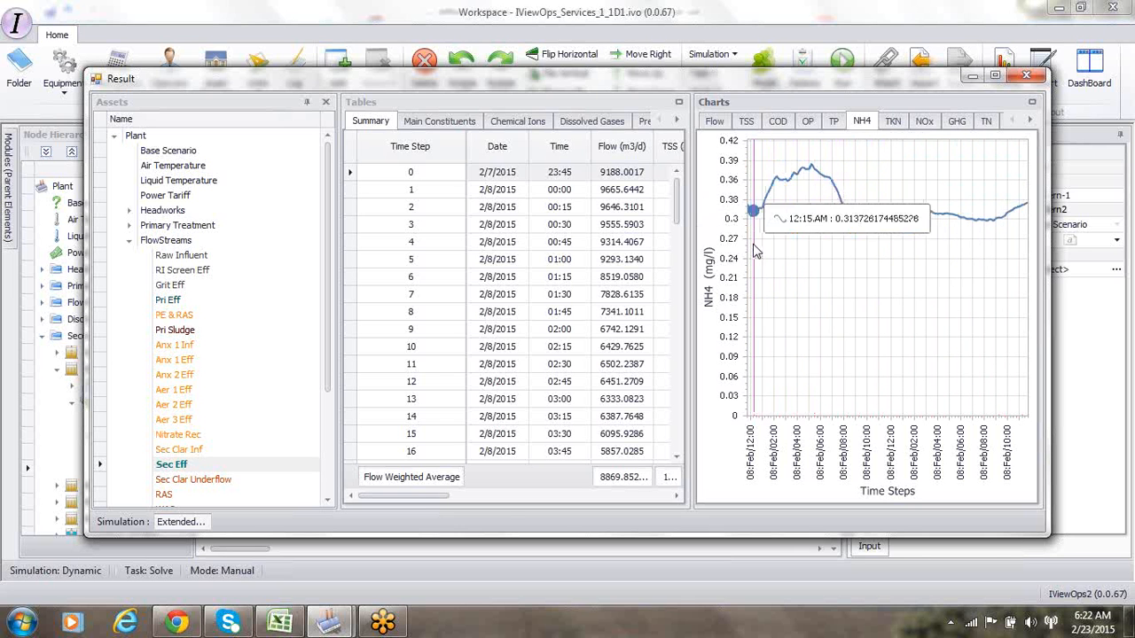
{"action": "left_click_drag", "start_coordinate": [422, 502], "coordinate": [517, 504]}
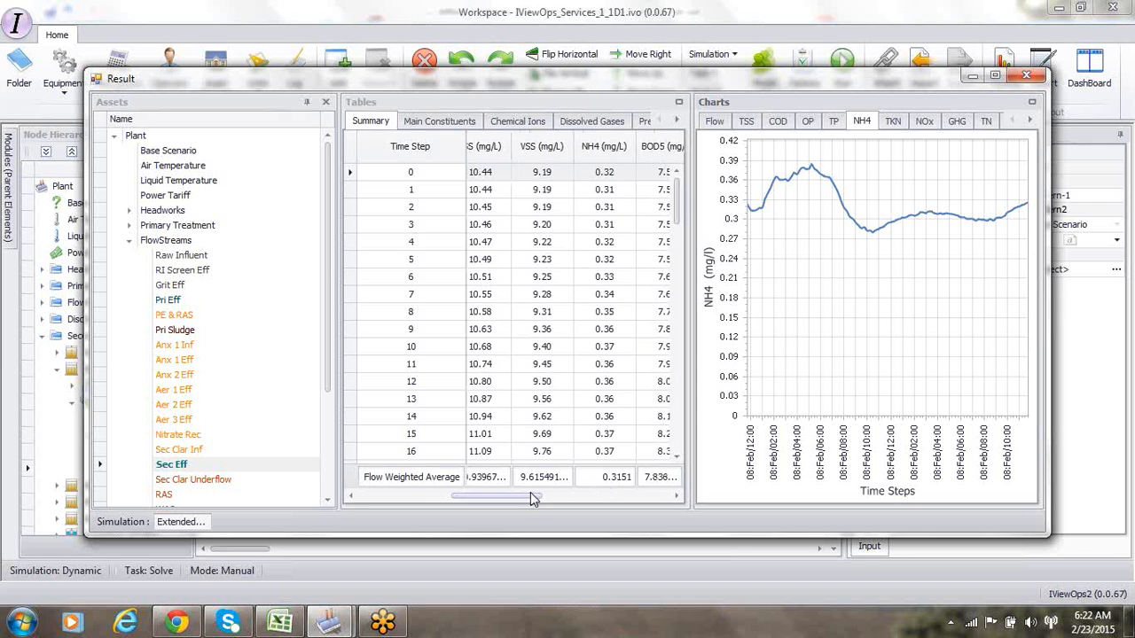
{"action": "left_click_drag", "start_coordinate": [532, 500], "coordinate": [581, 501]}
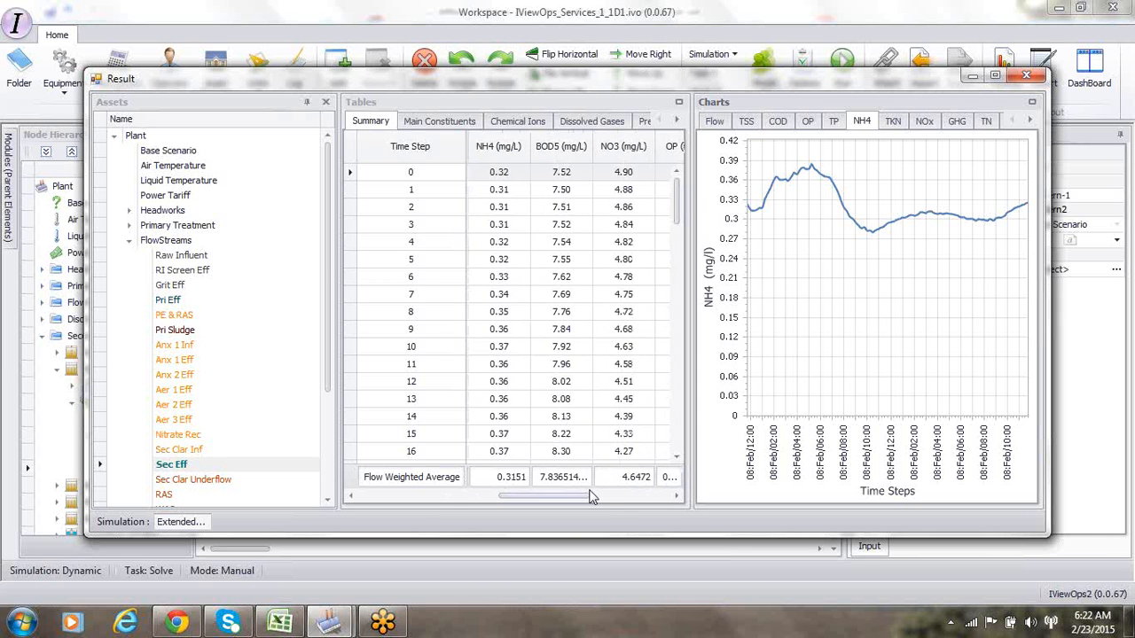
{"action": "left_click", "coordinate": [929, 124]}
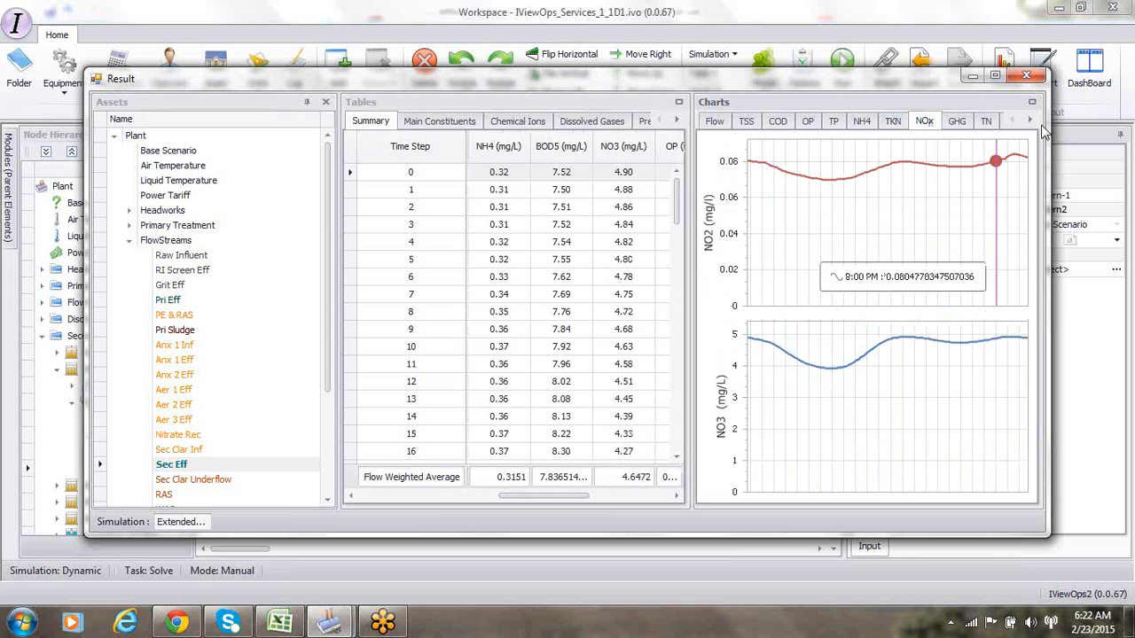
{"action": "left_click", "coordinate": [1027, 78]}
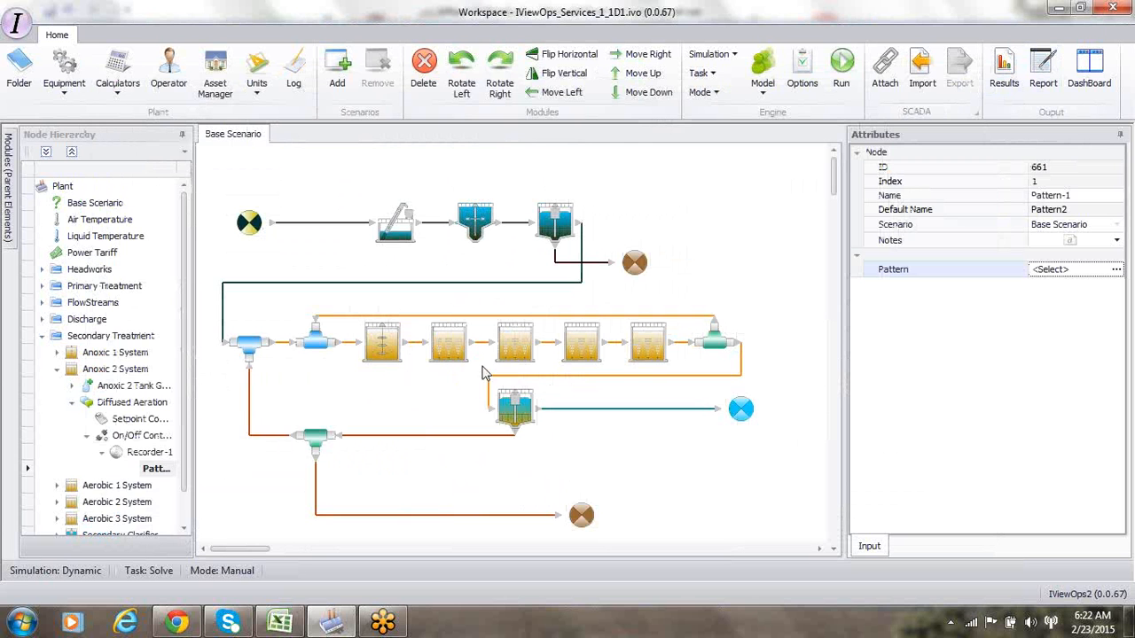
Check the steady-state summary of the Sec Clar Inf stream and return the simulation type to Dyn State.
{"action": "left_click", "coordinate": [519, 376]}
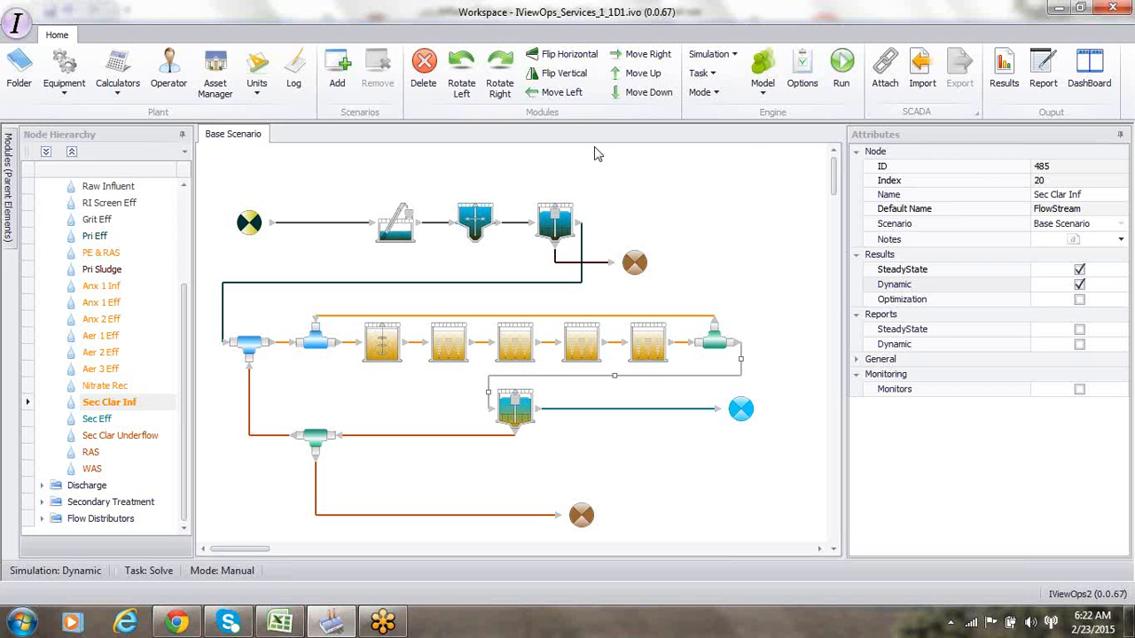
{"action": "left_click", "coordinate": [735, 55]}
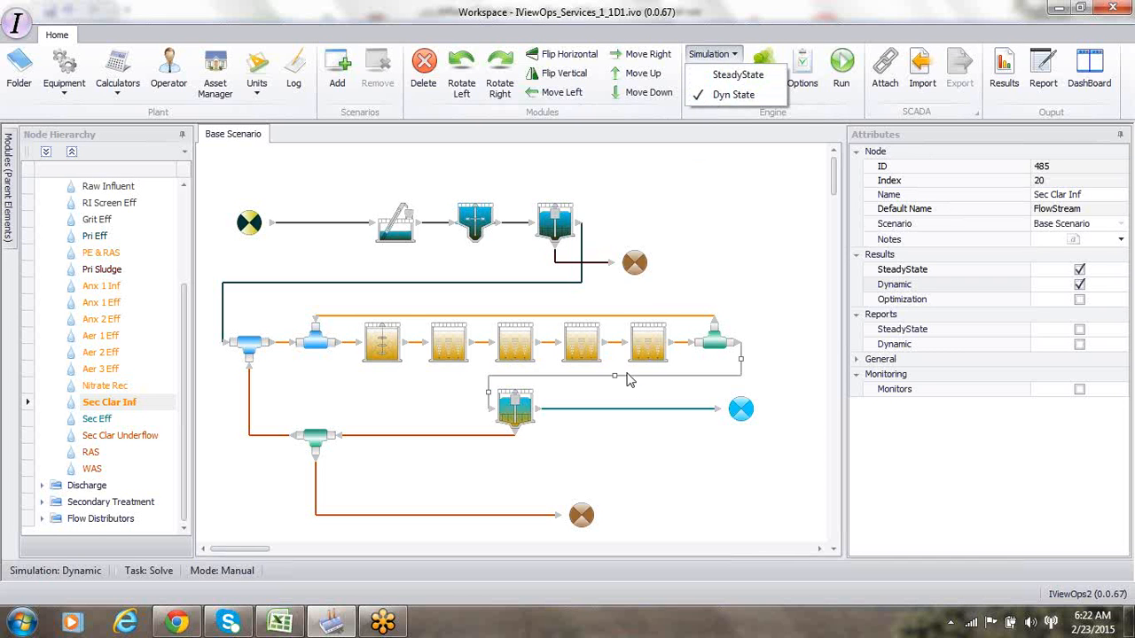
{"action": "left_click", "coordinate": [726, 75]}
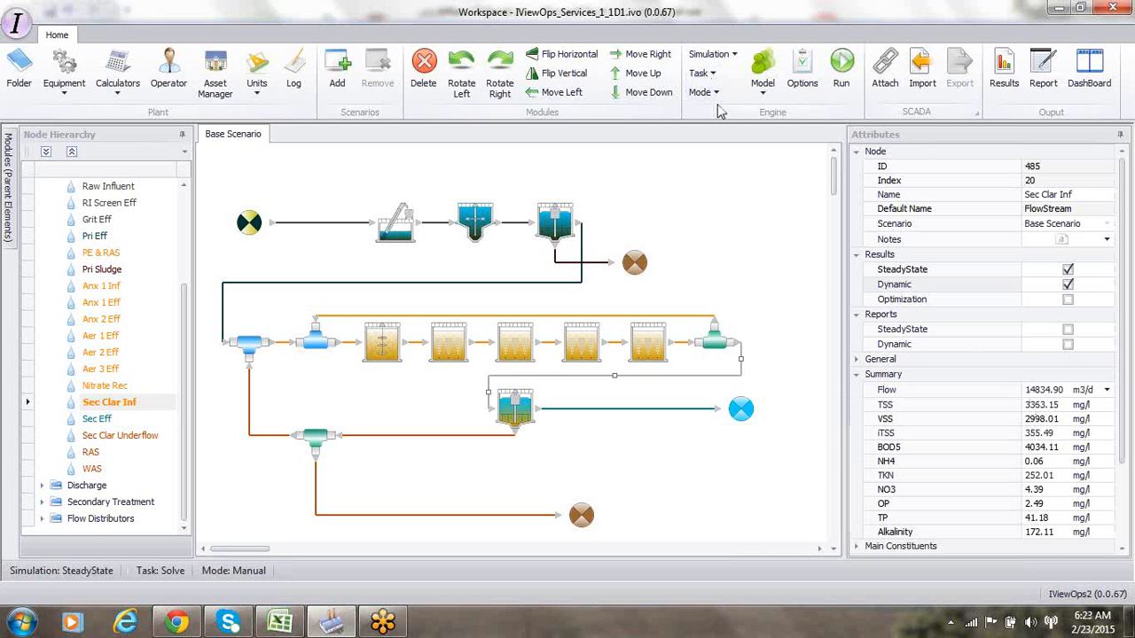
{"action": "left_click", "coordinate": [736, 57]}
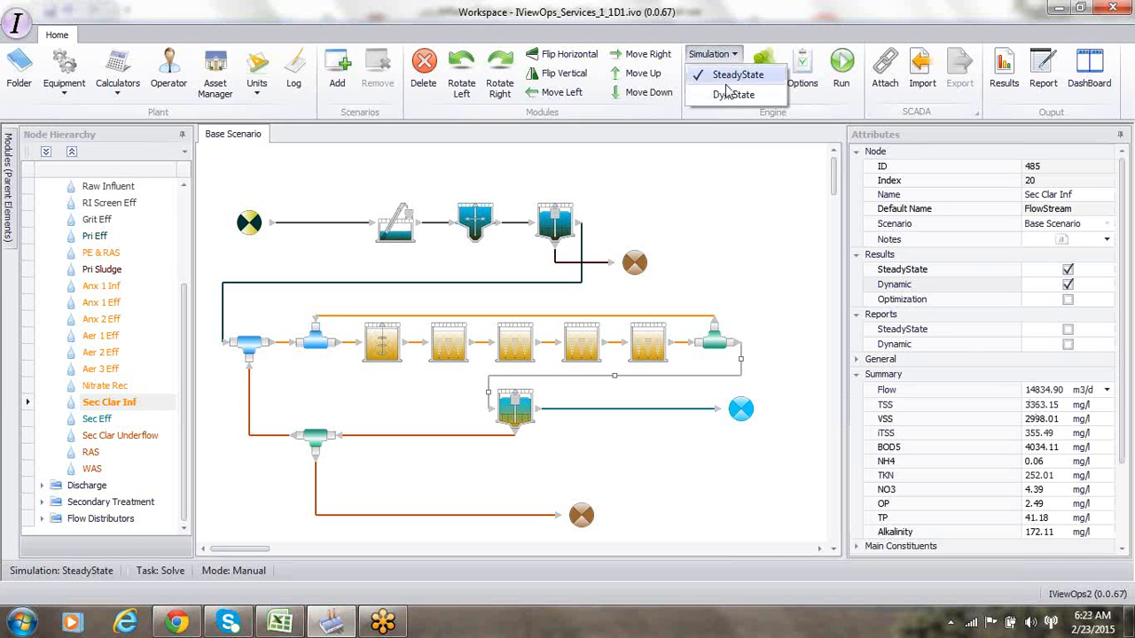
{"action": "left_click", "coordinate": [732, 94]}
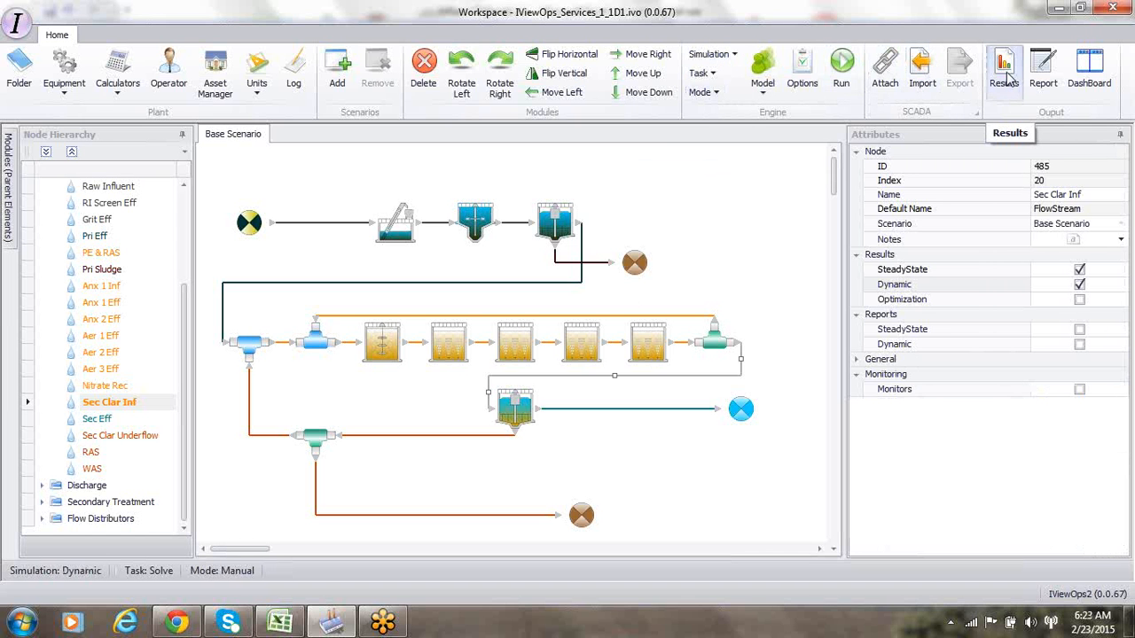
Add a time series data recorder to the WAS Flow Controller of the WAS Splitter.
{"action": "left_click", "coordinate": [325, 444]}
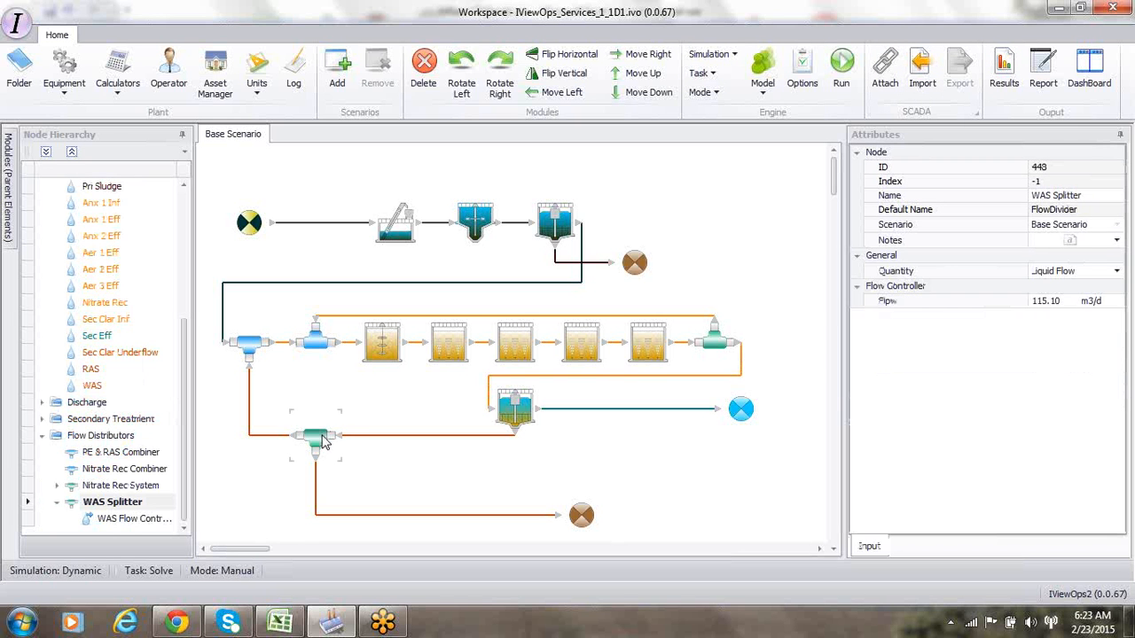
{"action": "left_click", "coordinate": [144, 520]}
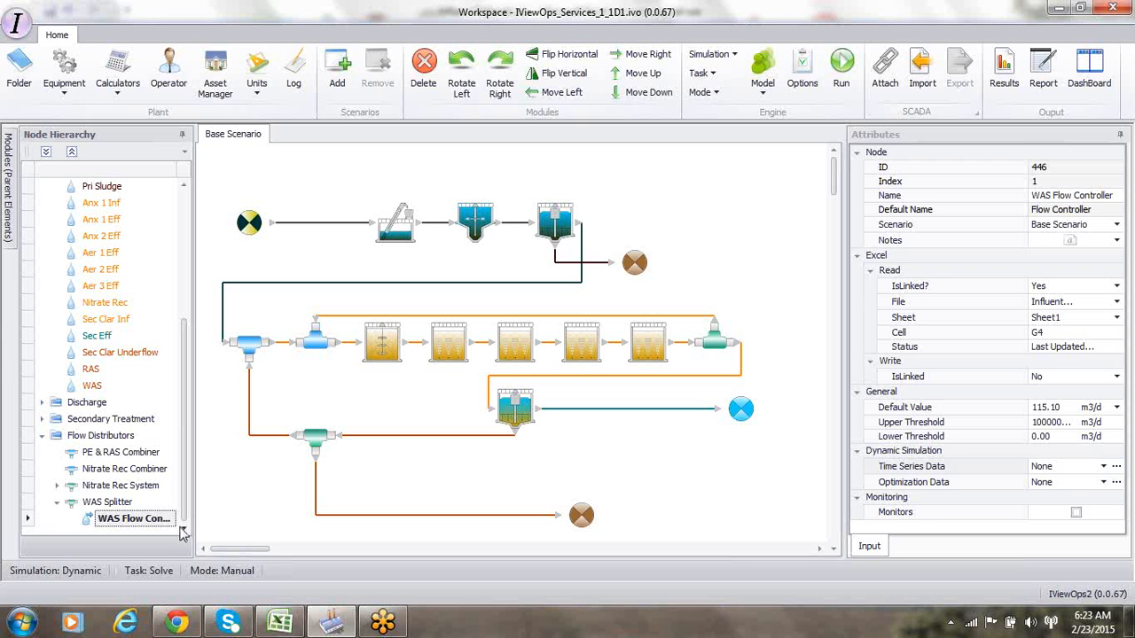
{"action": "left_click", "coordinate": [1118, 470]}
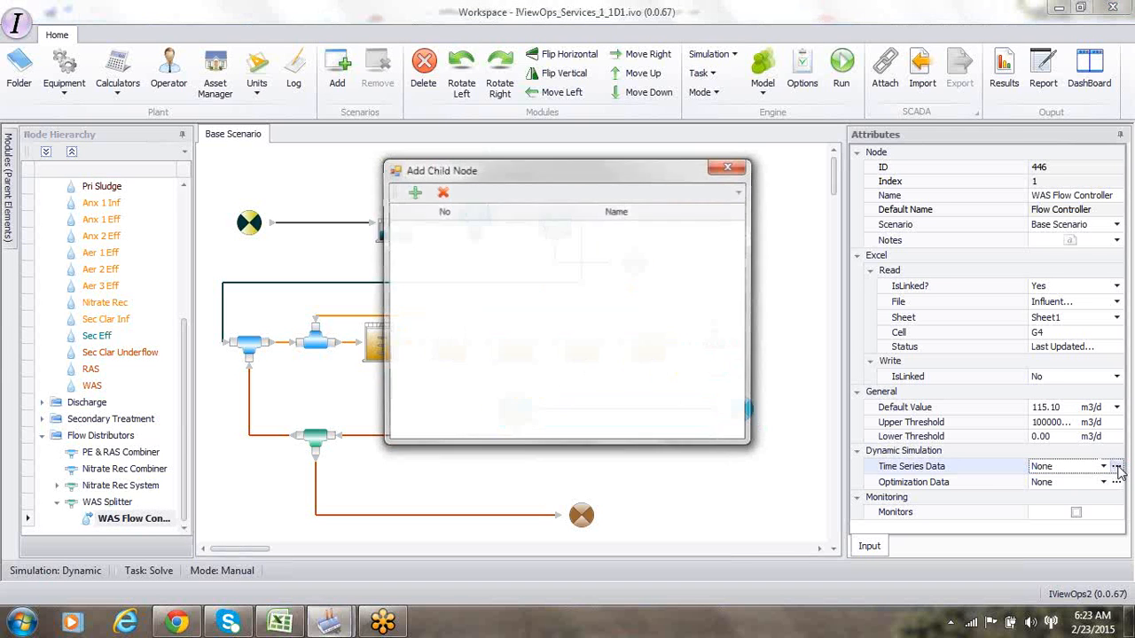
{"action": "left_click", "coordinate": [414, 195]}
{"action": "left_click", "coordinate": [429, 217]}
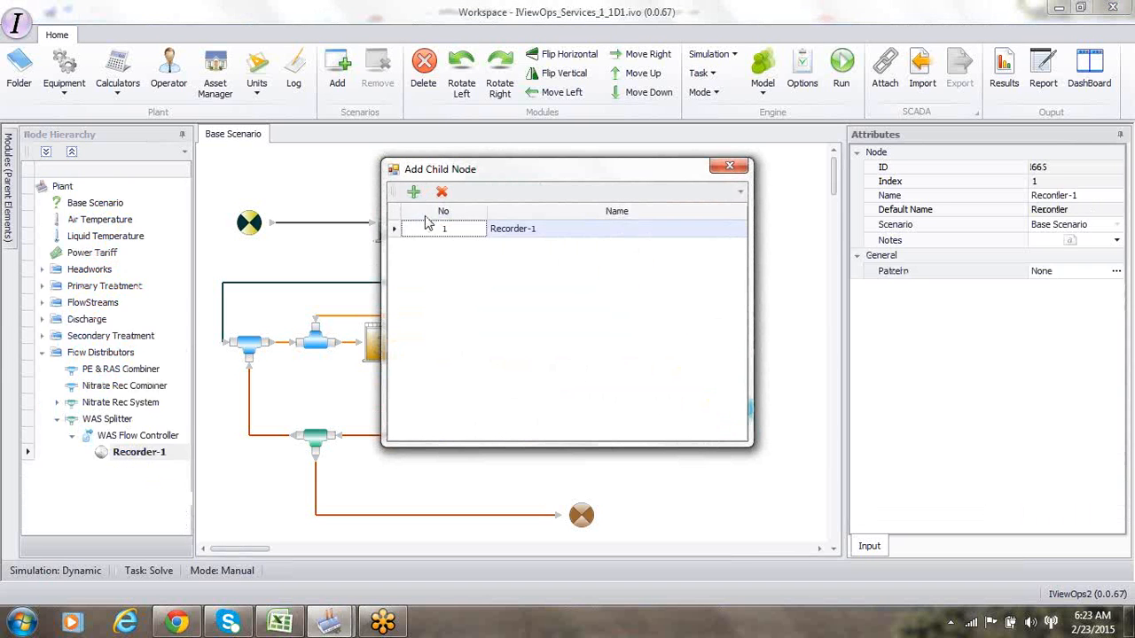
{"action": "left_click", "coordinate": [731, 167]}
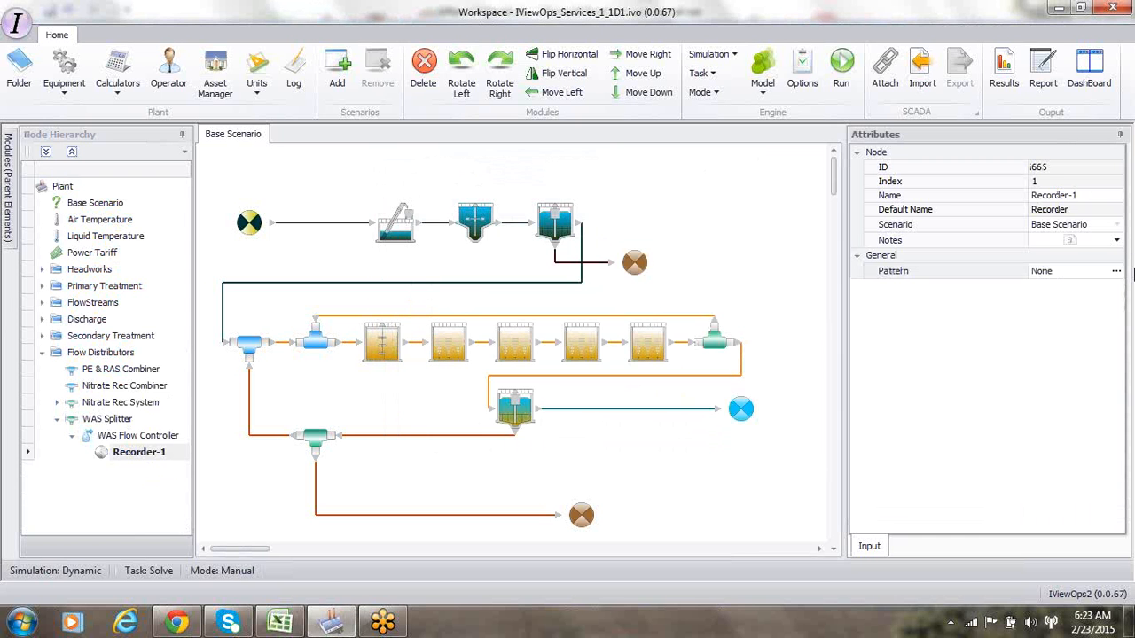
Add a pattern to the WAS Flow Controller's Recorder-1.
{"action": "left_click", "coordinate": [1117, 272]}
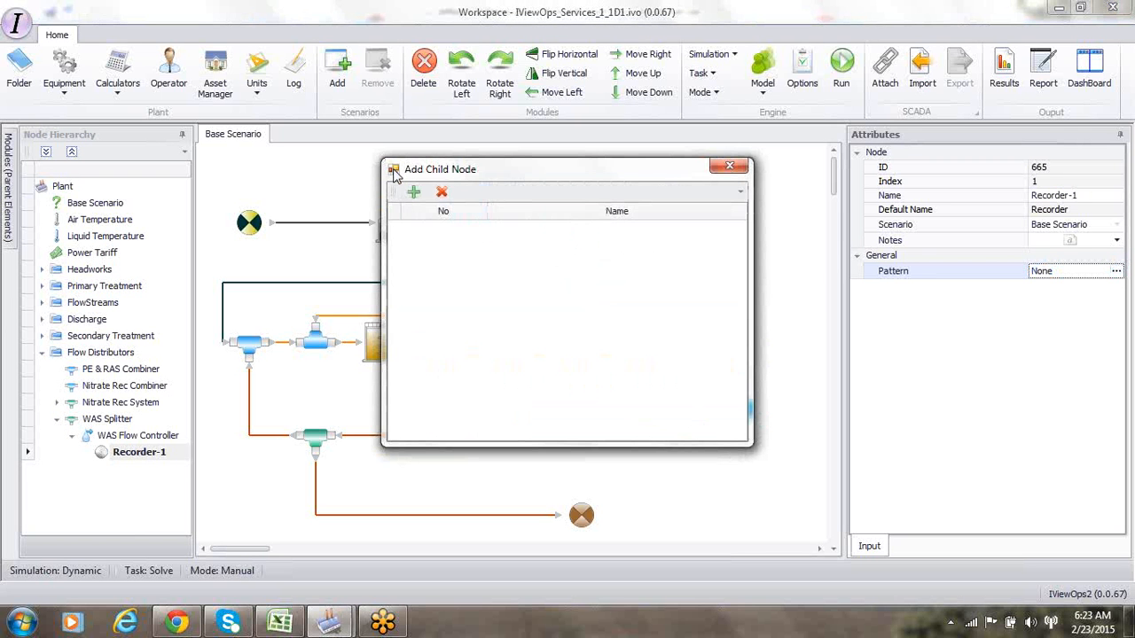
{"action": "left_click", "coordinate": [413, 191]}
{"action": "left_click", "coordinate": [428, 224]}
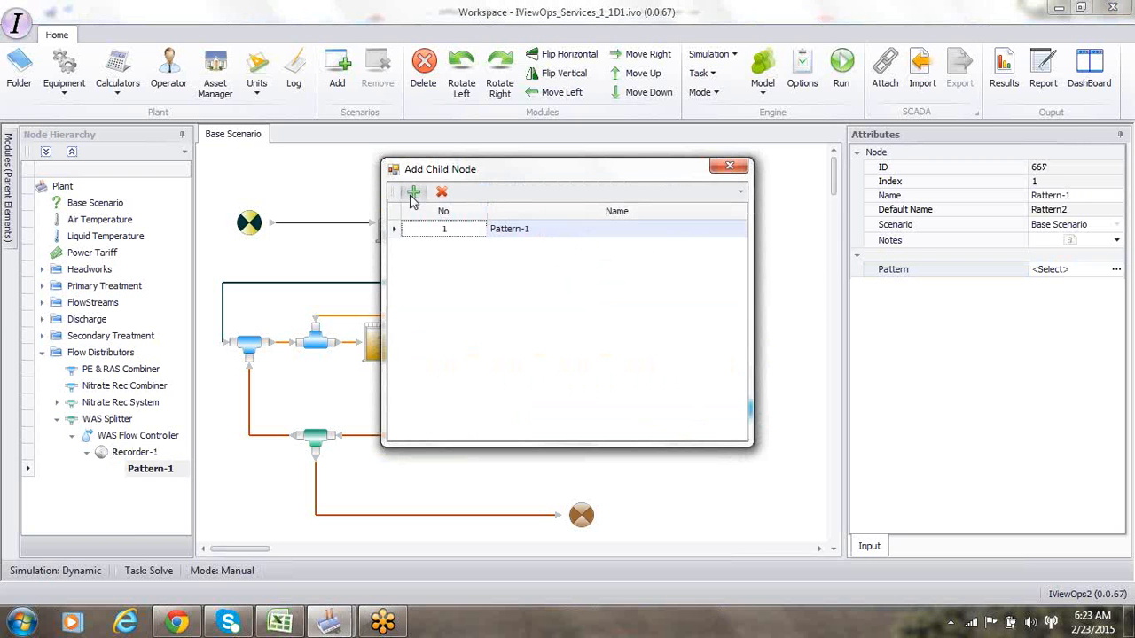
{"action": "left_click", "coordinate": [729, 166]}
Link the new WAS pattern to the Influent Pattern1 Excel file, Sheet1, starting at cell G11.
{"action": "left_click", "coordinate": [1116, 271]}
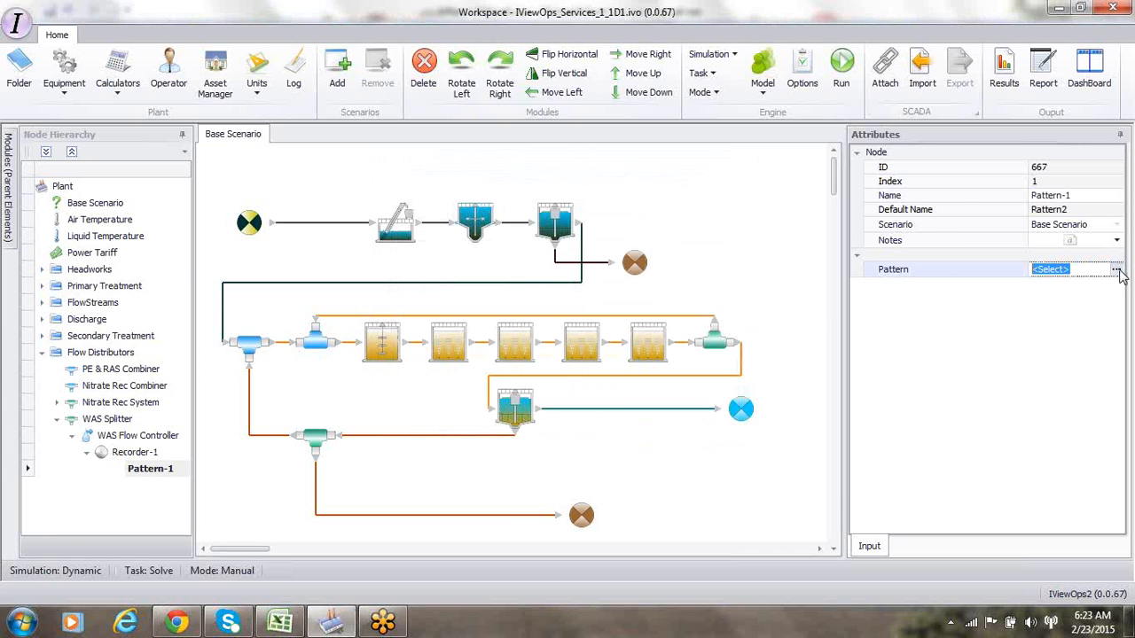
{"action": "left_click", "coordinate": [276, 137]}
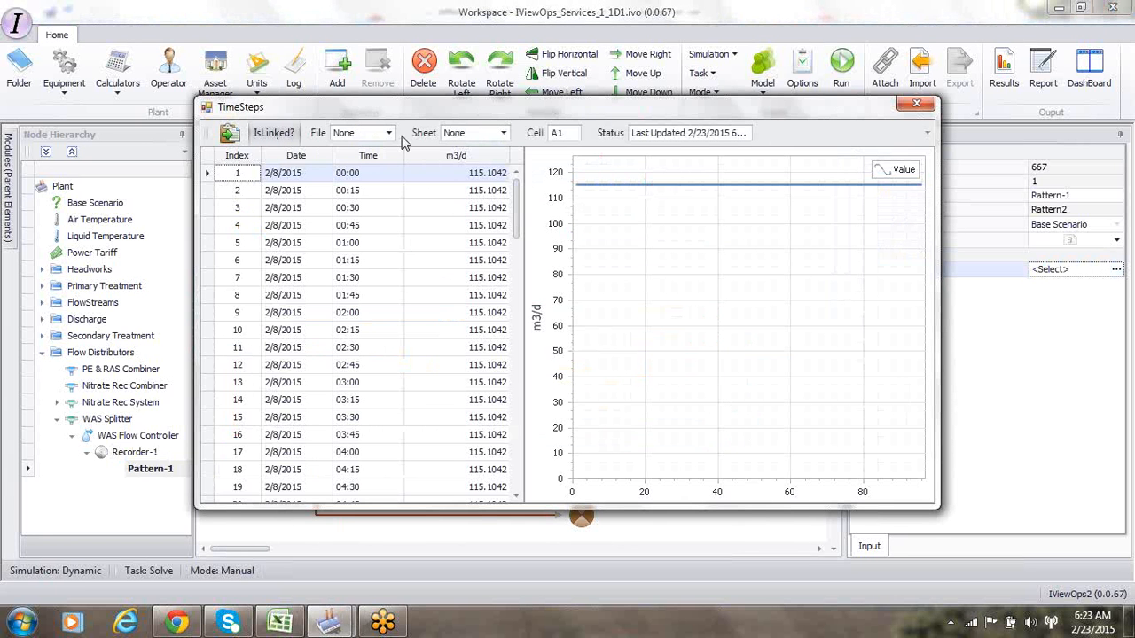
{"action": "left_click", "coordinate": [387, 133]}
{"action": "left_click", "coordinate": [373, 148]}
{"action": "left_click", "coordinate": [503, 133]}
{"action": "left_click", "coordinate": [489, 149]}
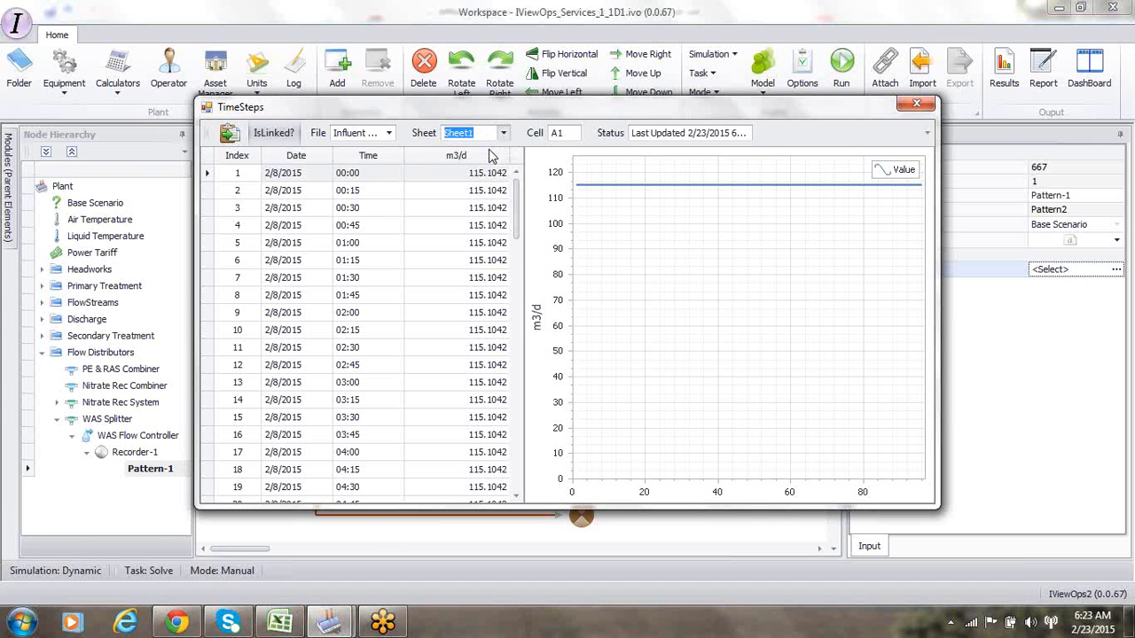
{"action": "key", "text": "alt+Tab"}
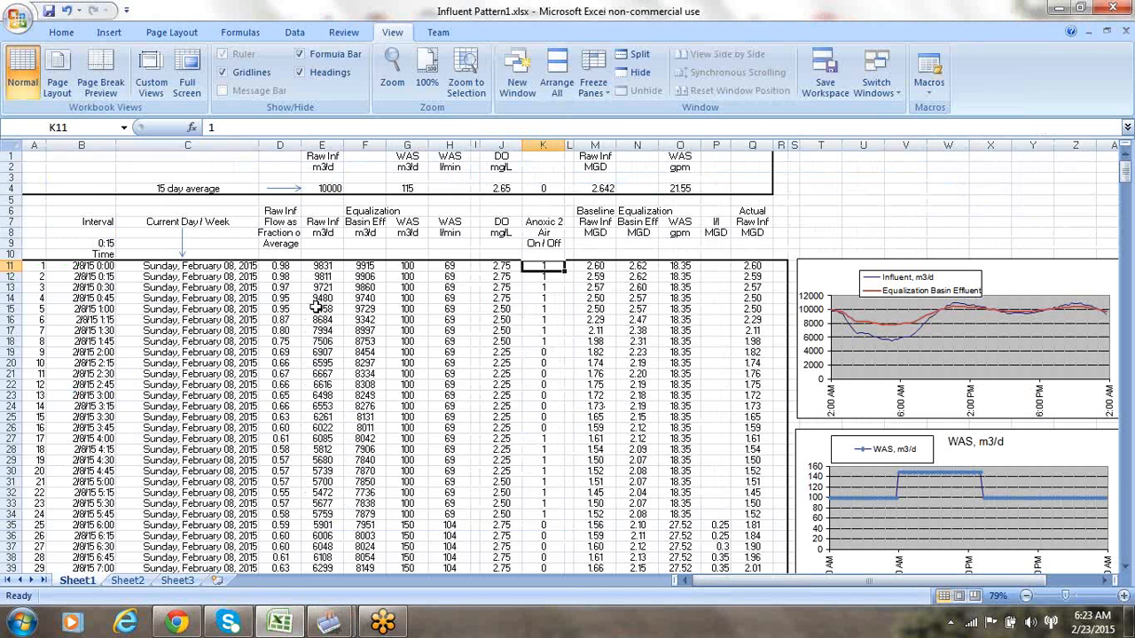
{"action": "left_click", "coordinate": [400, 265]}
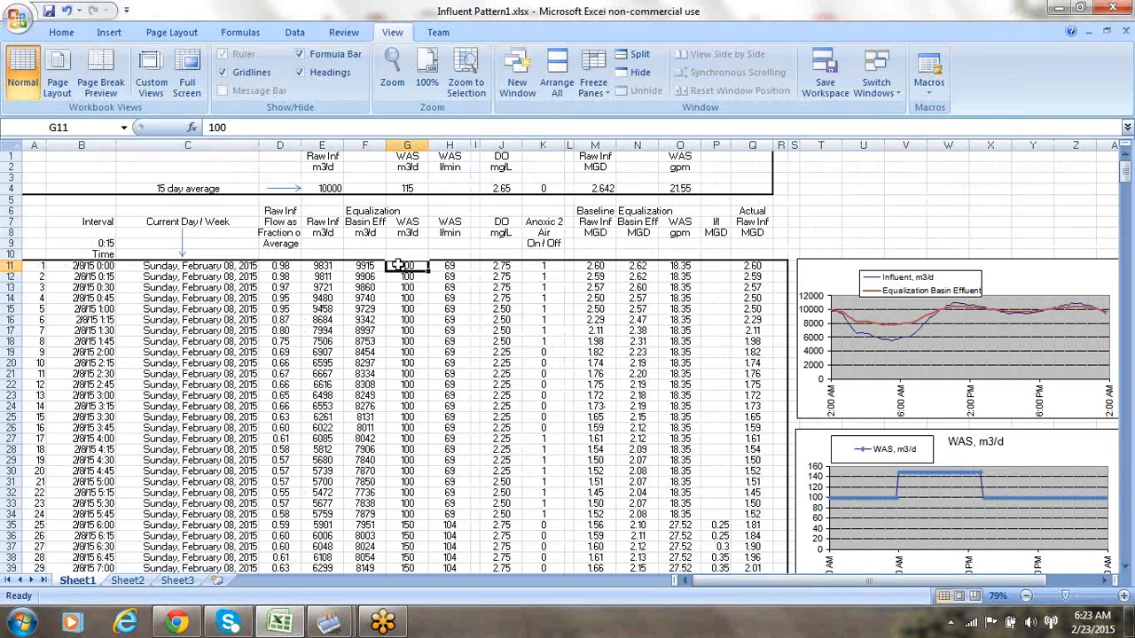
{"action": "key", "text": "alt+Tab"}
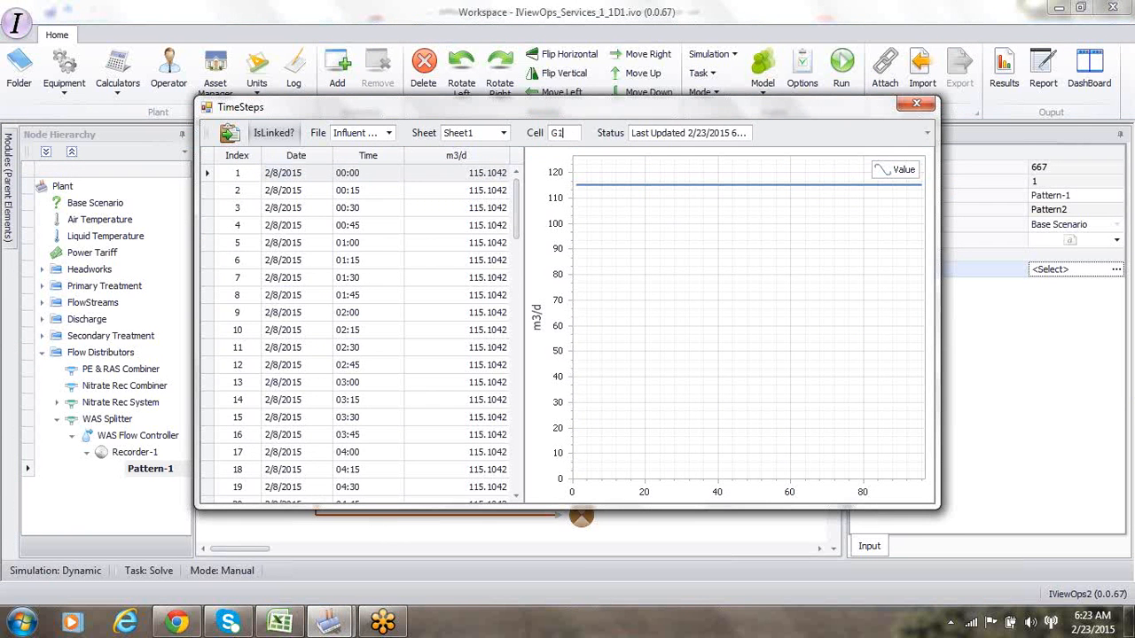
{"action": "left_click", "coordinate": [915, 104]}
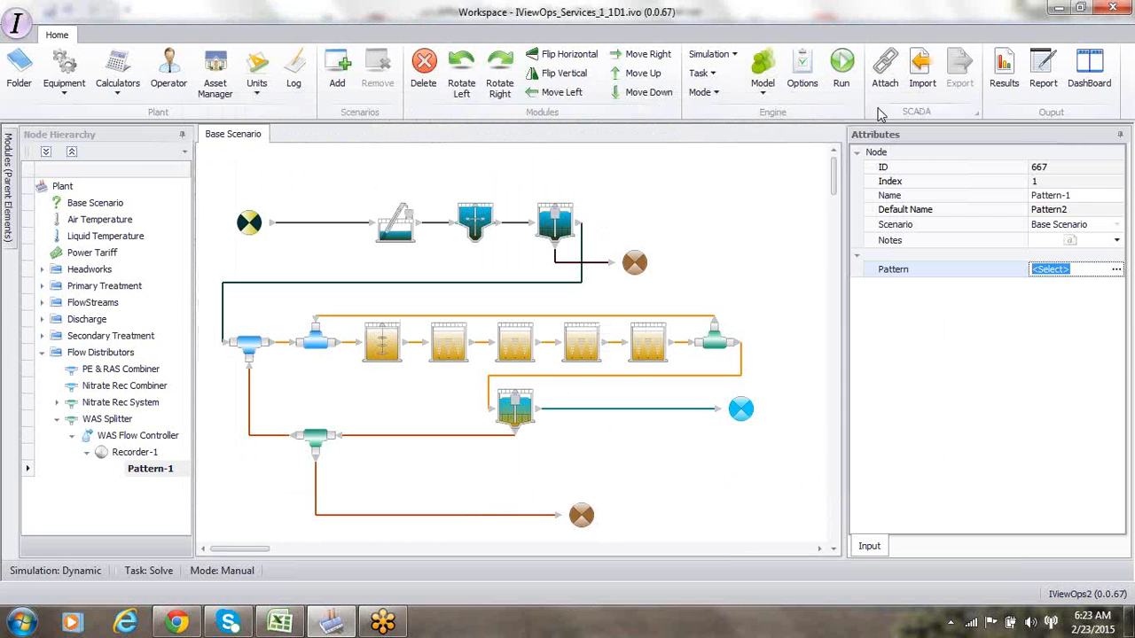
Set the WAS Flow Controller's dynamic Time Series Data to Recorder-1.
{"action": "left_click", "coordinate": [160, 439]}
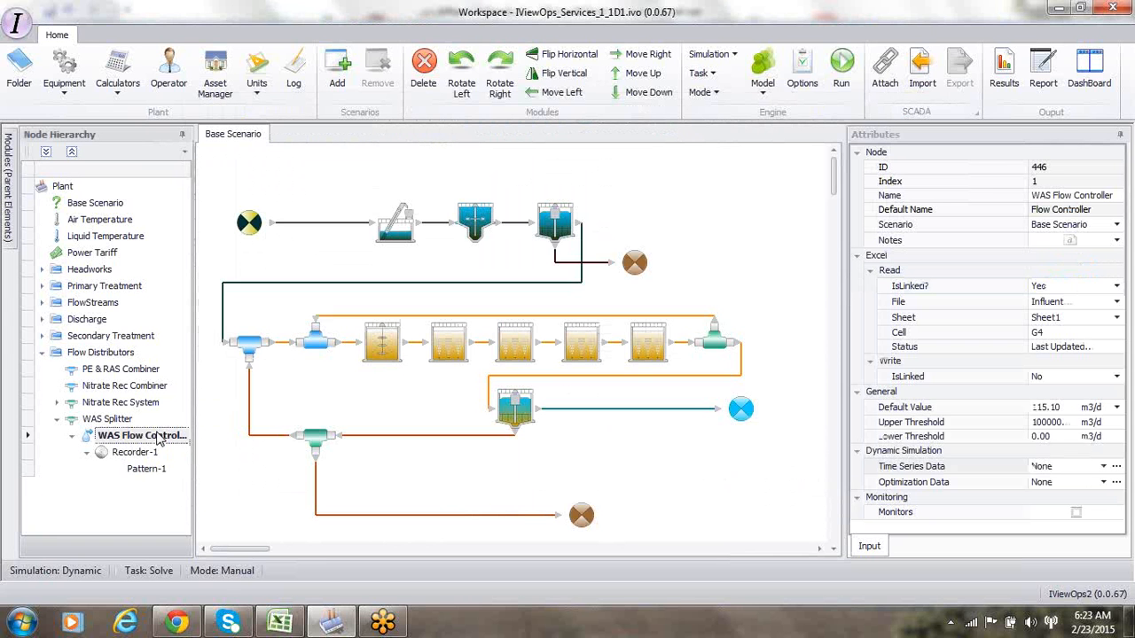
{"action": "left_click", "coordinate": [1104, 468]}
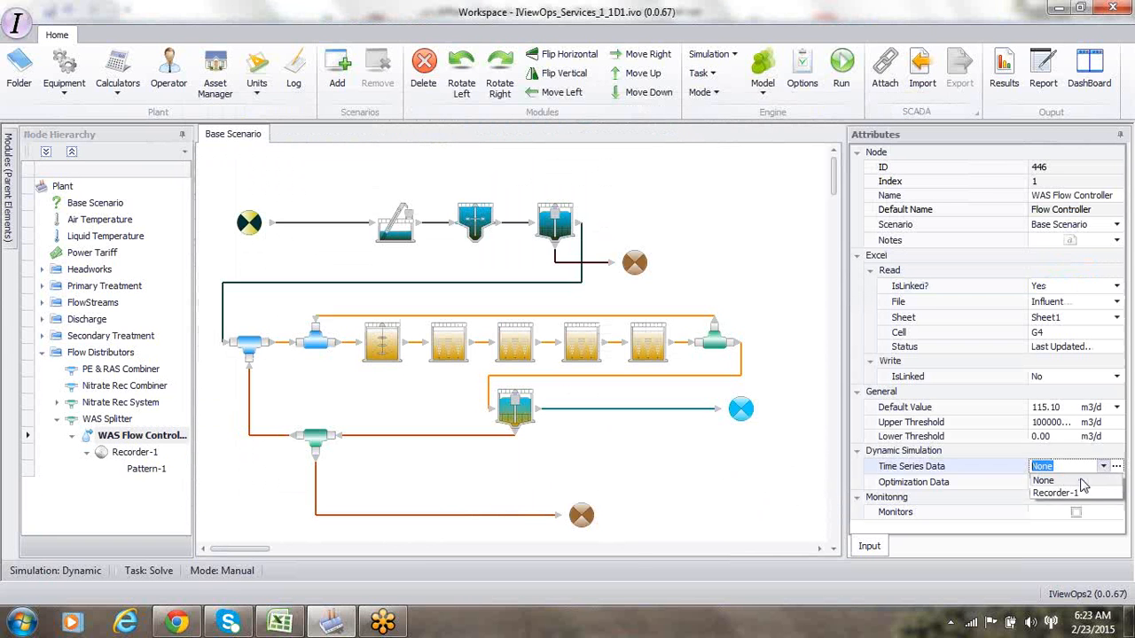
{"action": "left_click", "coordinate": [1068, 498]}
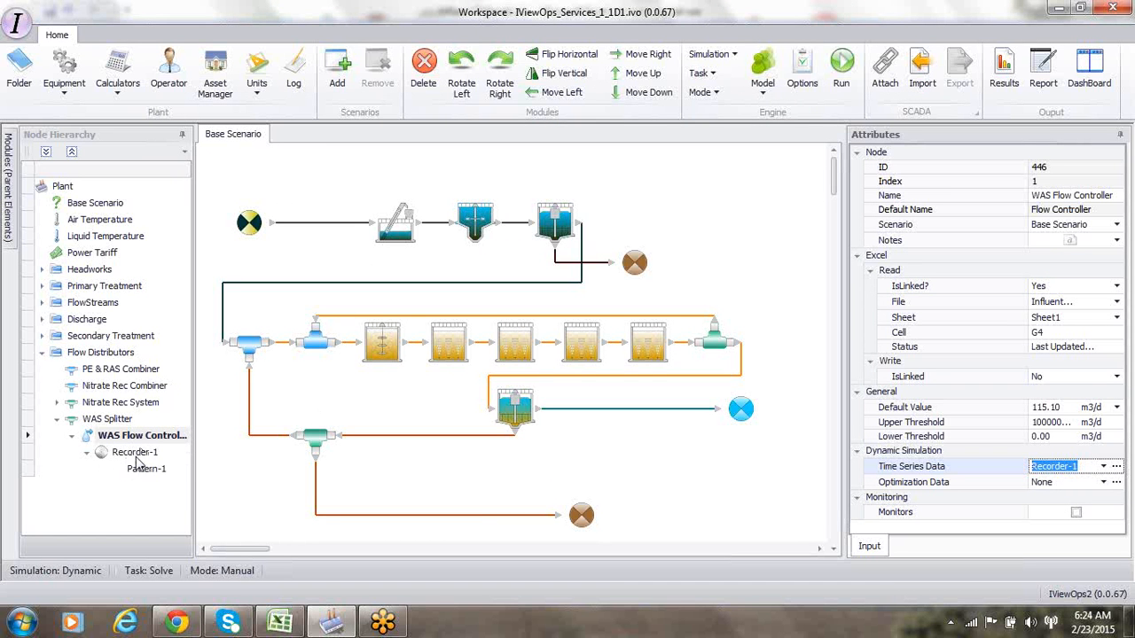
Import the linked Excel data and check the SCADA summary of patterns for their link and update status.
{"action": "left_click", "coordinate": [922, 69]}
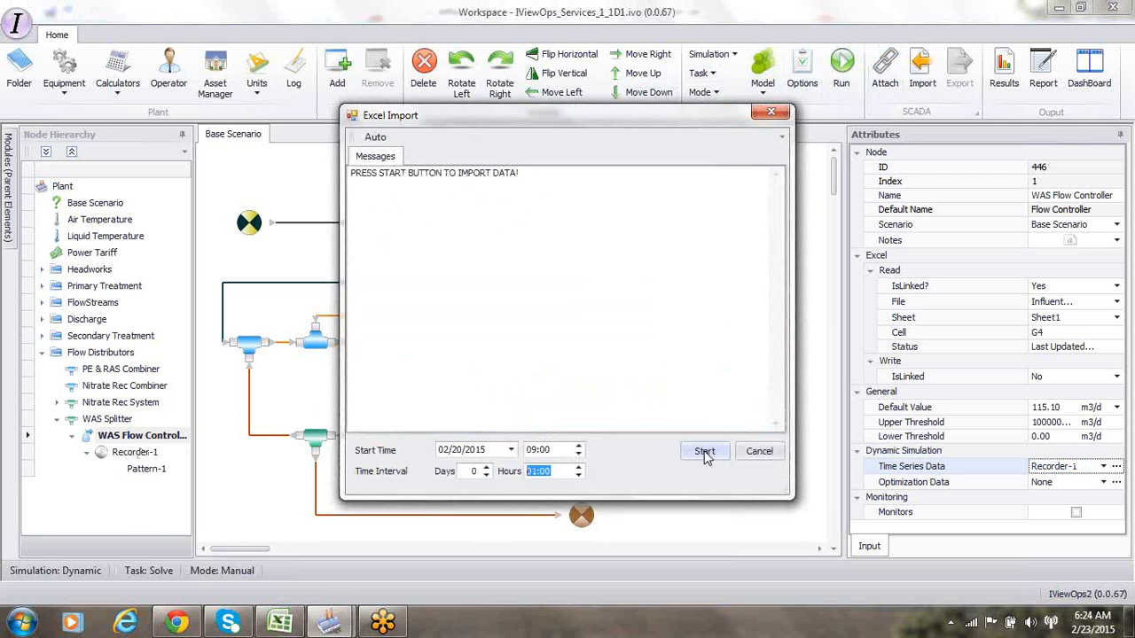
{"action": "left_click", "coordinate": [705, 452]}
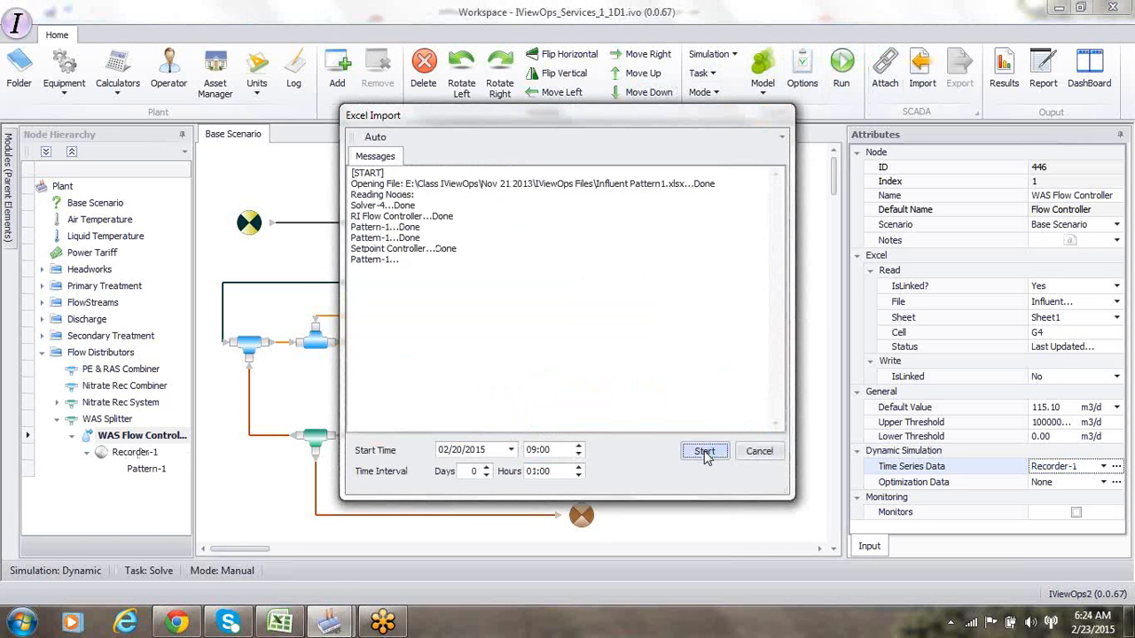
{"action": "left_click", "coordinate": [771, 113]}
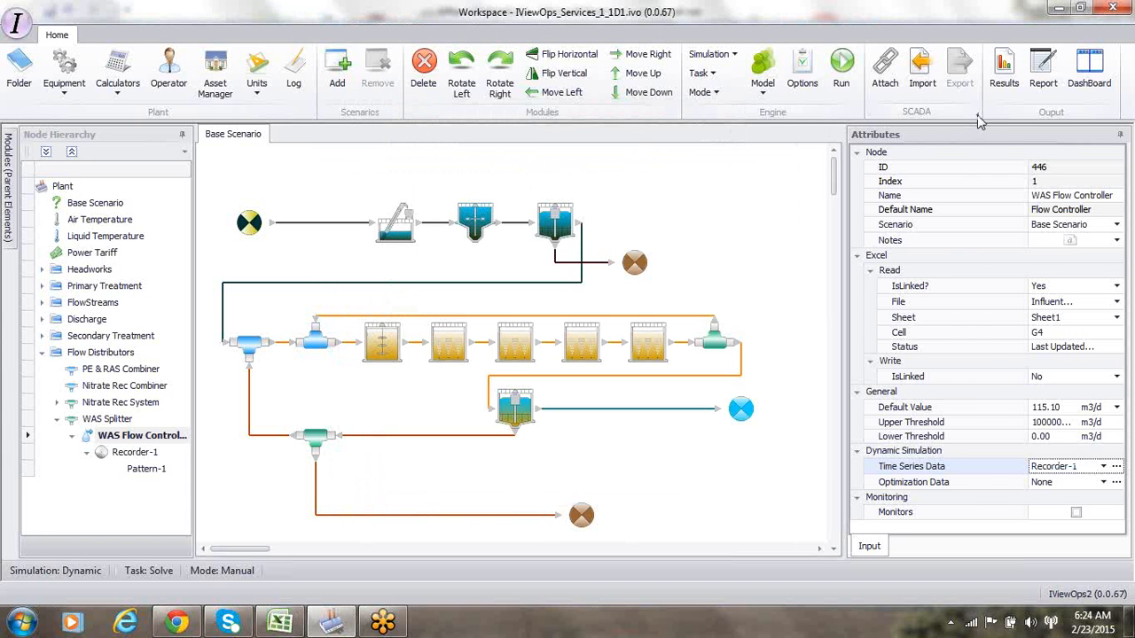
{"action": "left_click", "coordinate": [979, 116]}
{"action": "left_click", "coordinate": [251, 153]}
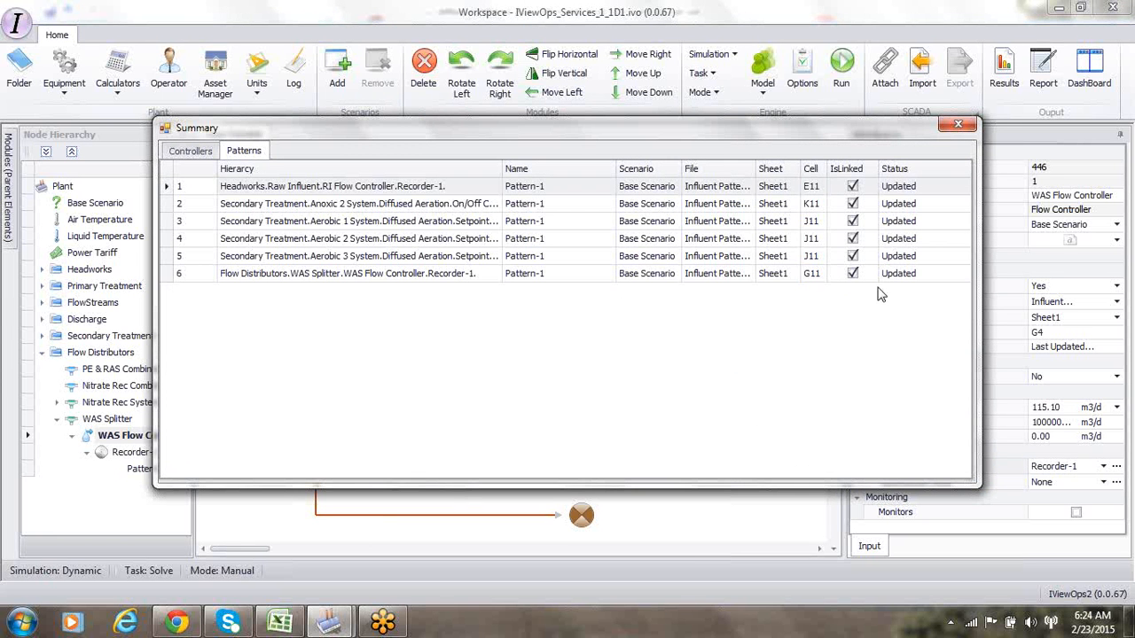
{"action": "left_click", "coordinate": [959, 125]}
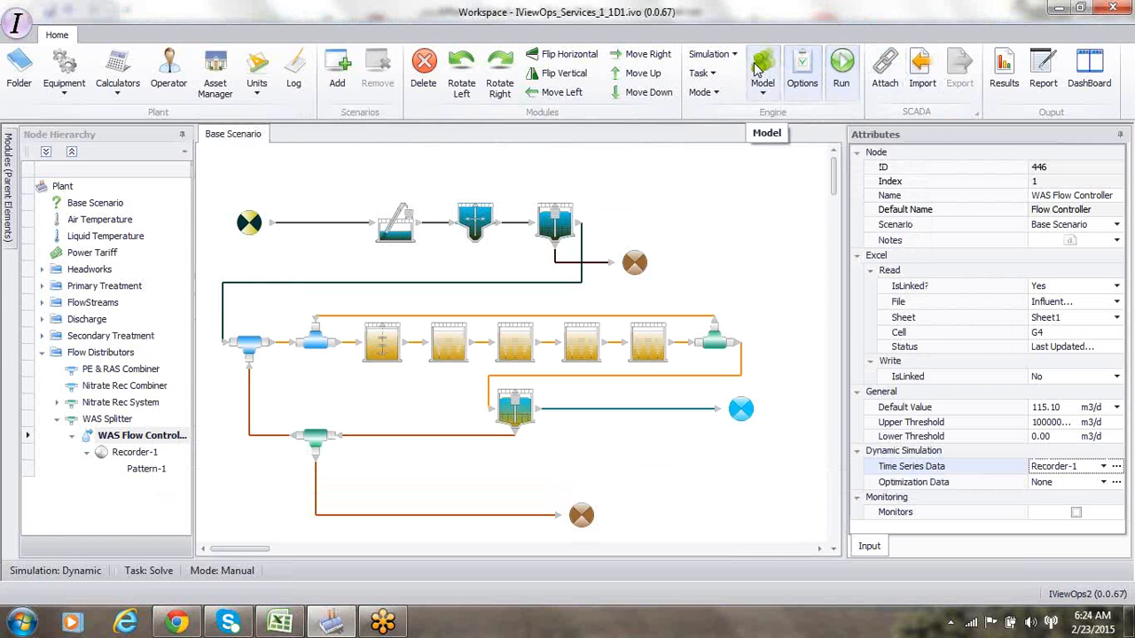
Run the Base Scenario's dynamic simulation with the WAS flow pattern to its end and close the solver.
{"action": "left_click", "coordinate": [712, 54]}
{"action": "left_click", "coordinate": [839, 75]}
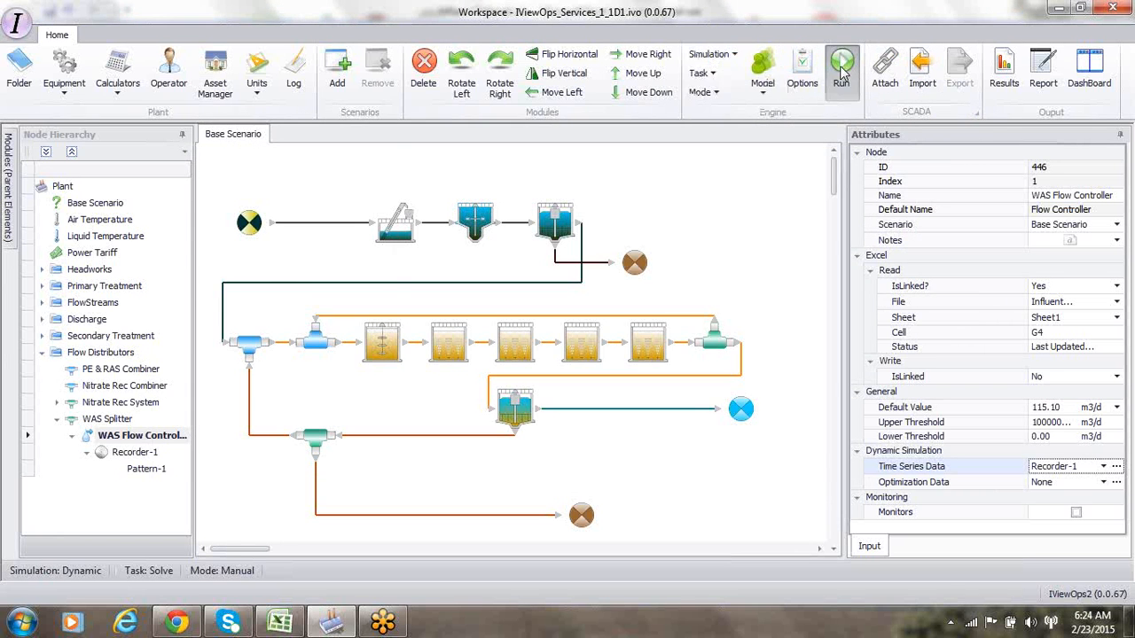
{"action": "left_click", "coordinate": [658, 470]}
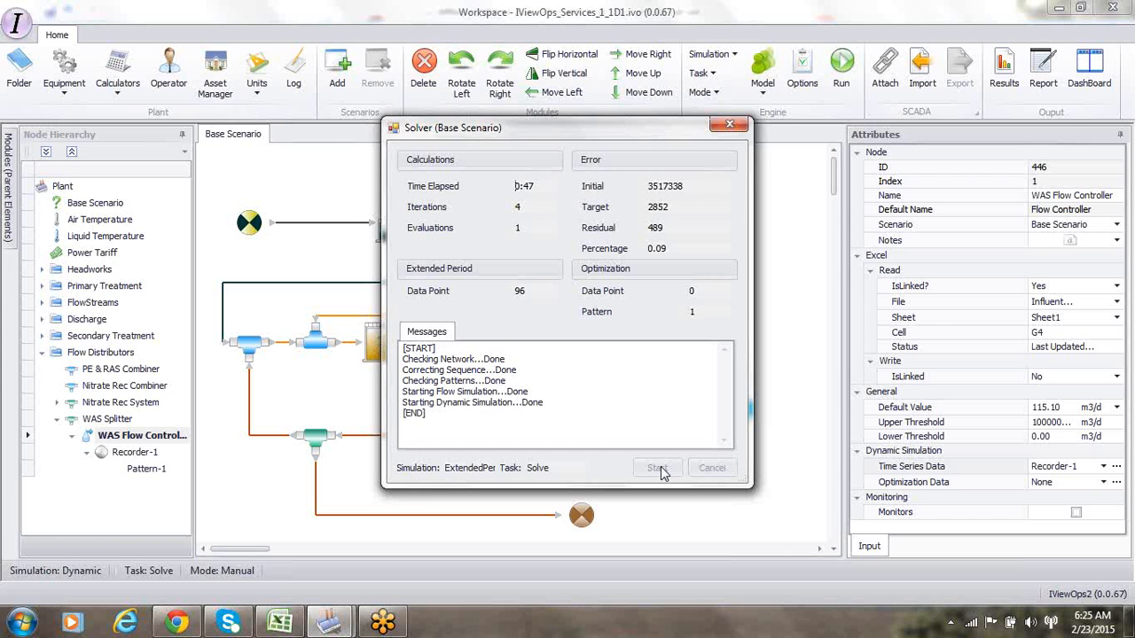
{"action": "left_click", "coordinate": [732, 128]}
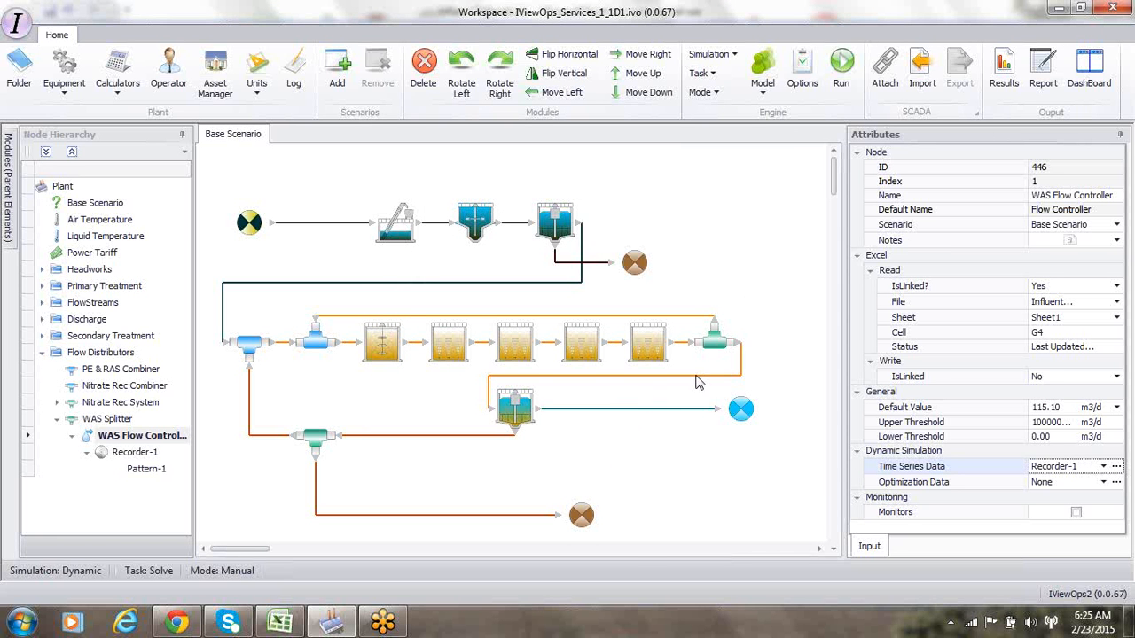
Examine the Aer 3 Eff stream's TSS, NH4 and NOx charts in the dynamic simulation results.
{"action": "left_click", "coordinate": [1007, 78]}
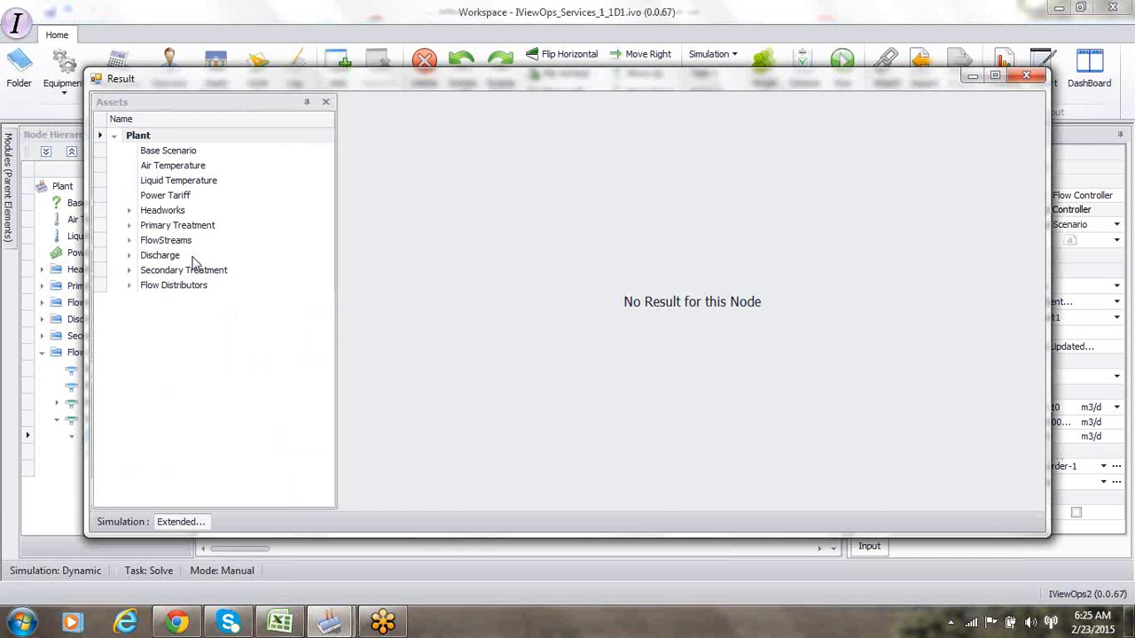
{"action": "left_click", "coordinate": [128, 242]}
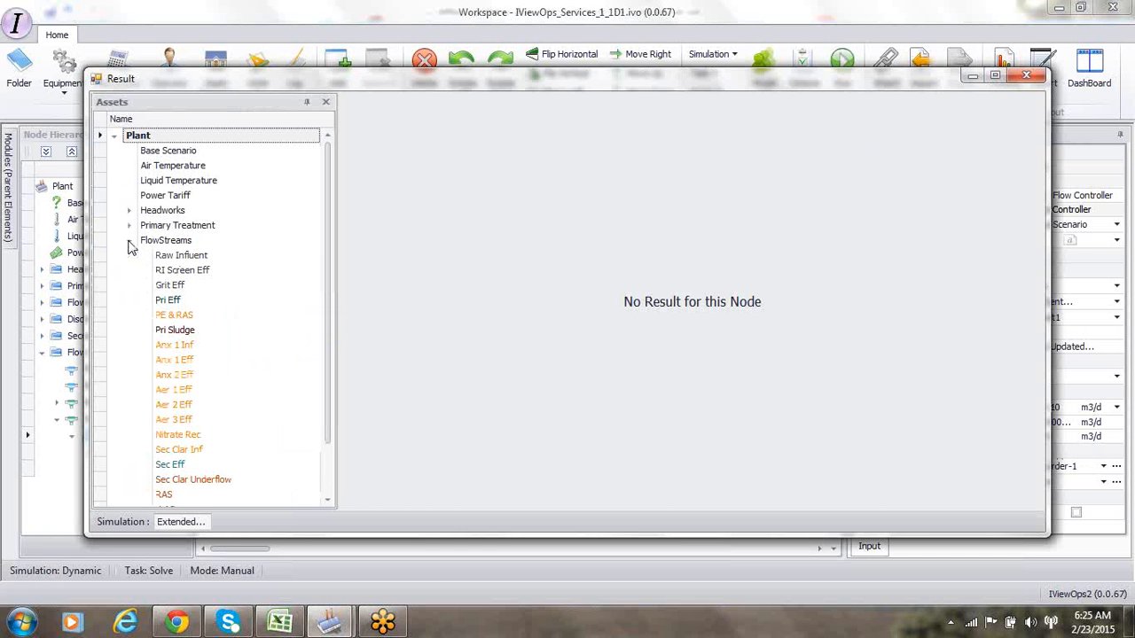
{"action": "left_click", "coordinate": [175, 419]}
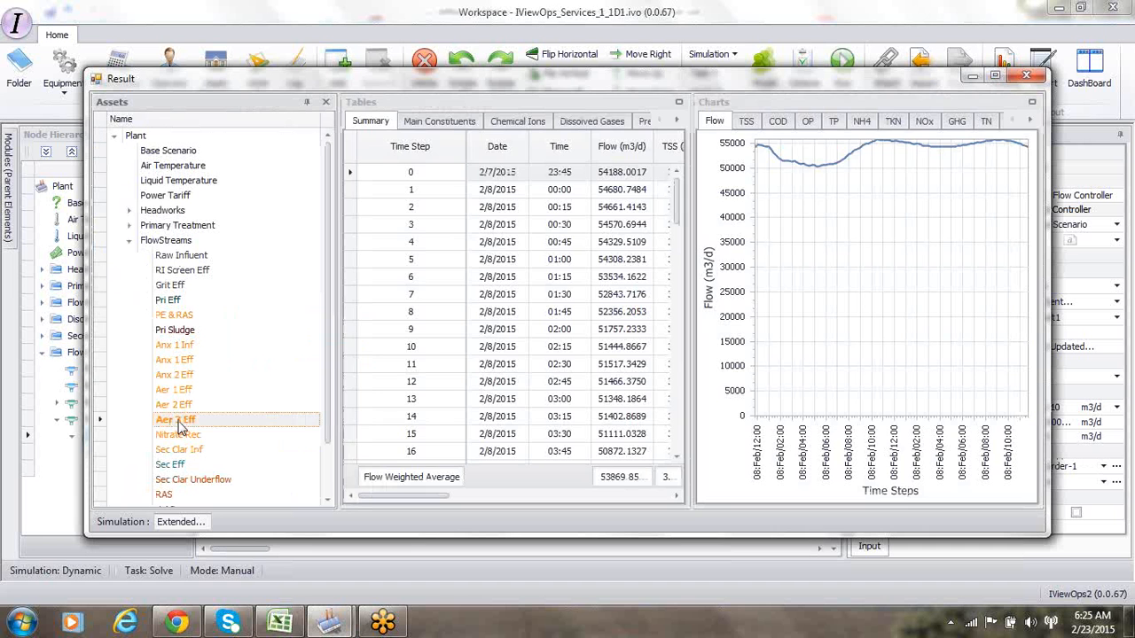
{"action": "left_click", "coordinate": [747, 123]}
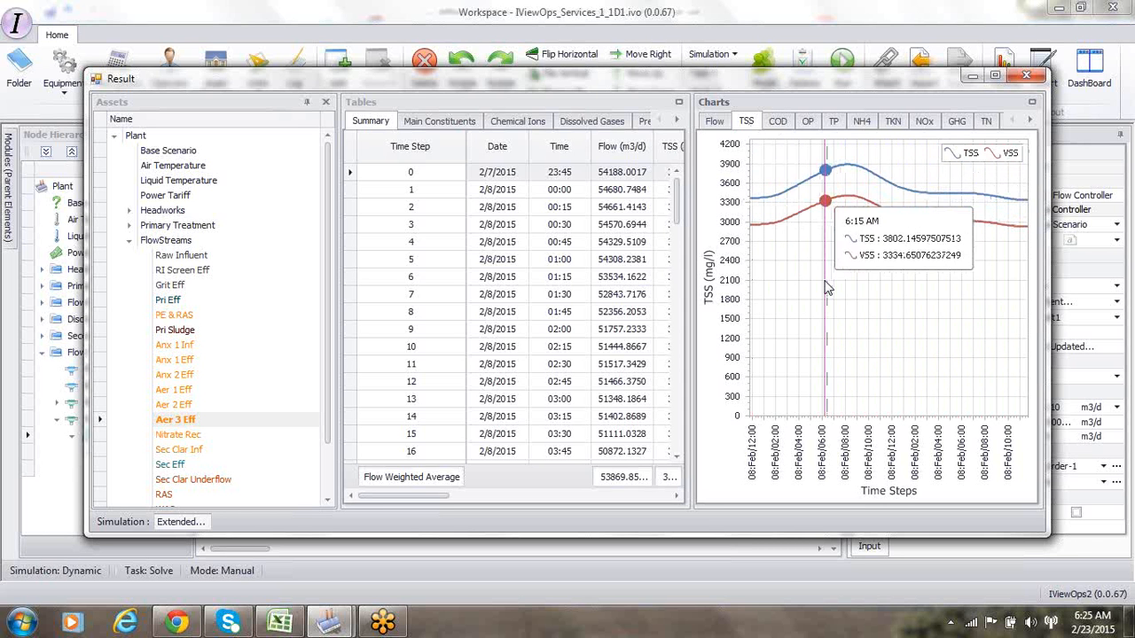
{"action": "left_click", "coordinate": [864, 122]}
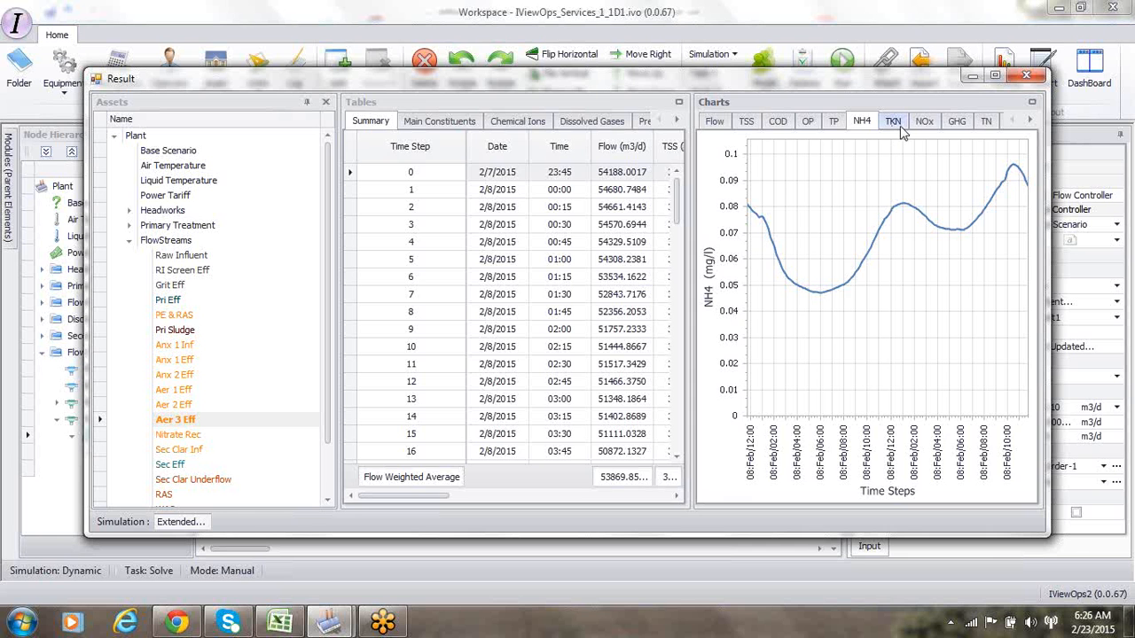
{"action": "left_click", "coordinate": [925, 124]}
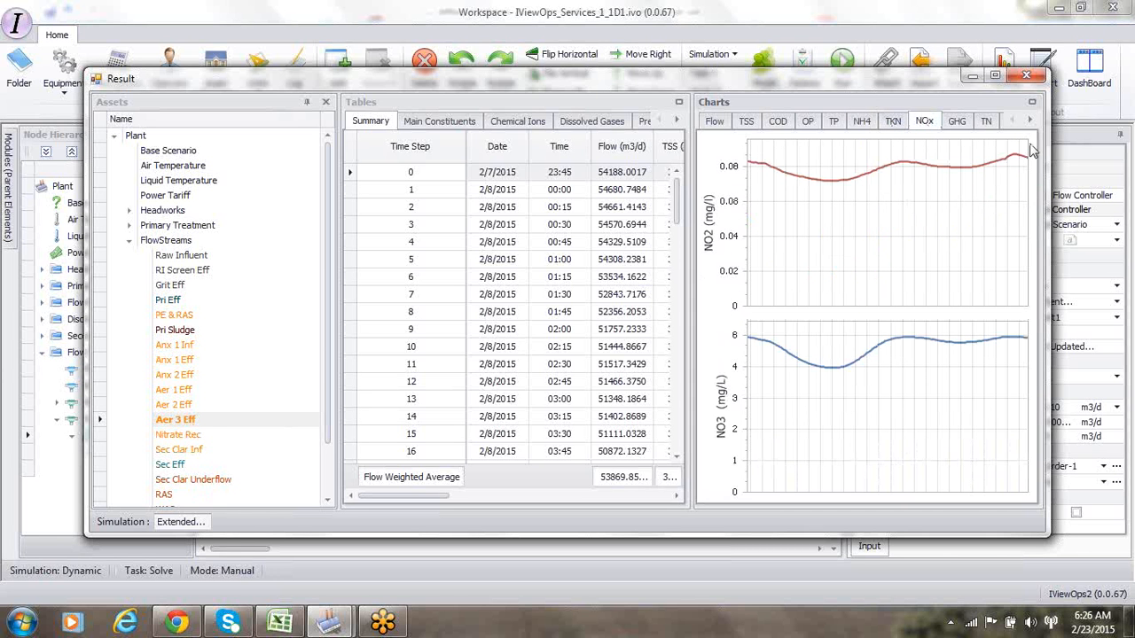
{"action": "left_click", "coordinate": [1029, 78]}
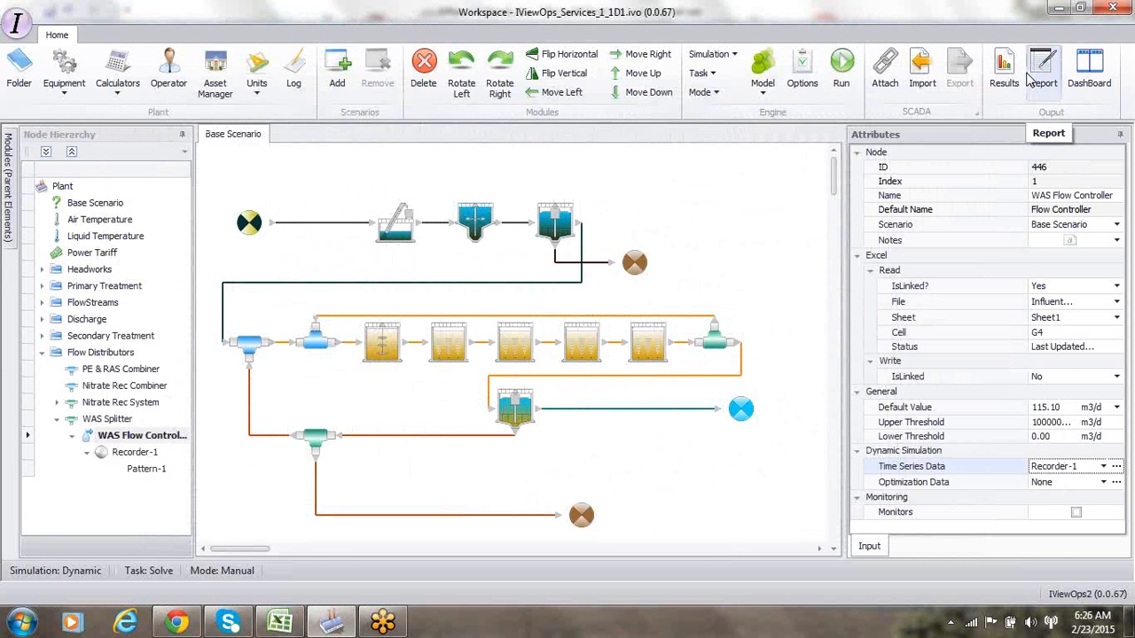
Open the dashboard and add a panel for the Sec Eff flow stream.
{"action": "left_click", "coordinate": [1088, 80]}
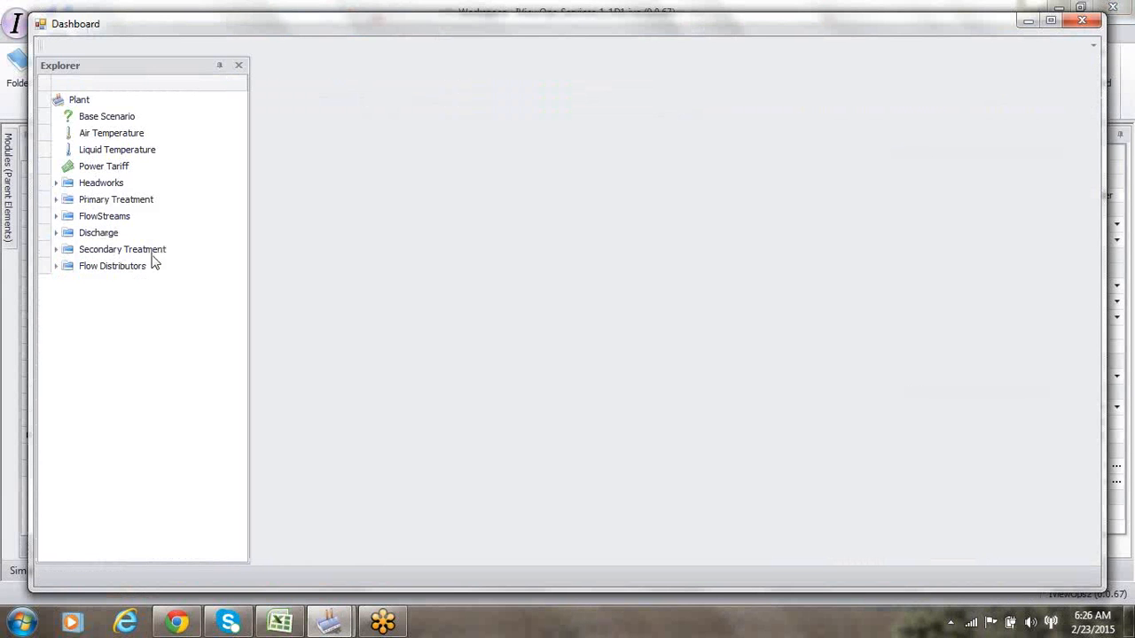
{"action": "left_click", "coordinate": [55, 218]}
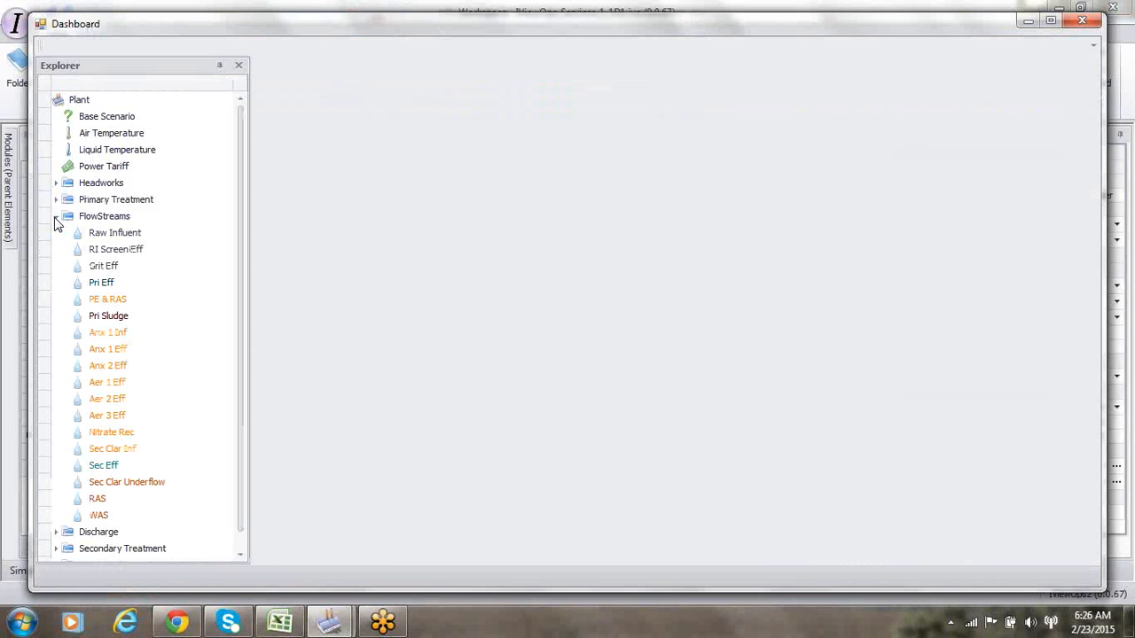
{"action": "left_click", "coordinate": [104, 465]}
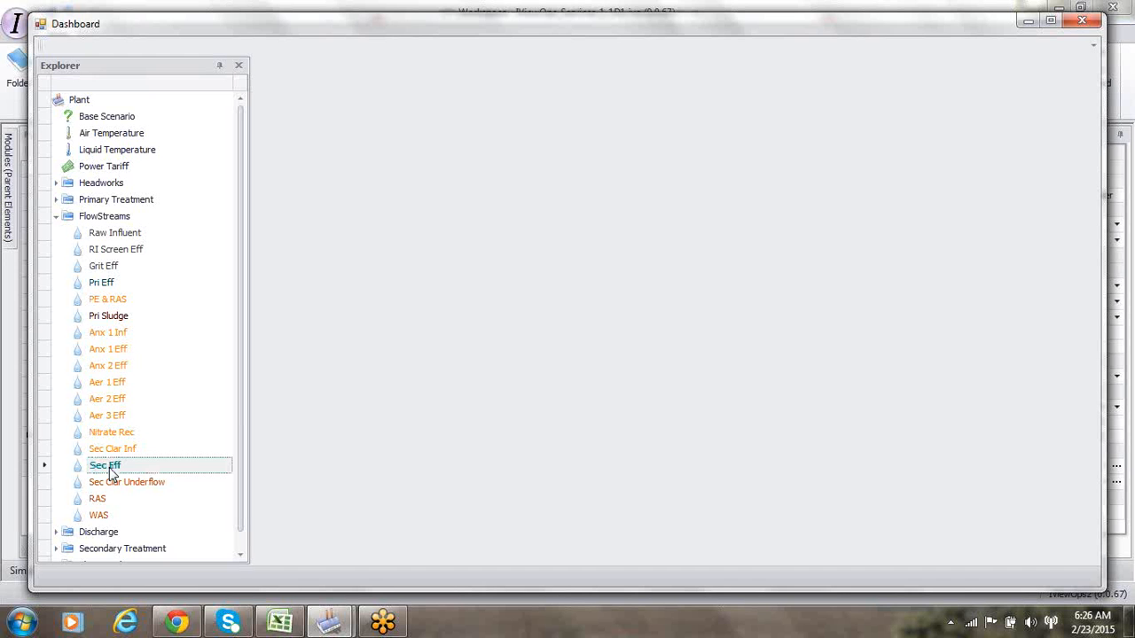
{"action": "right_click", "coordinate": [110, 471]}
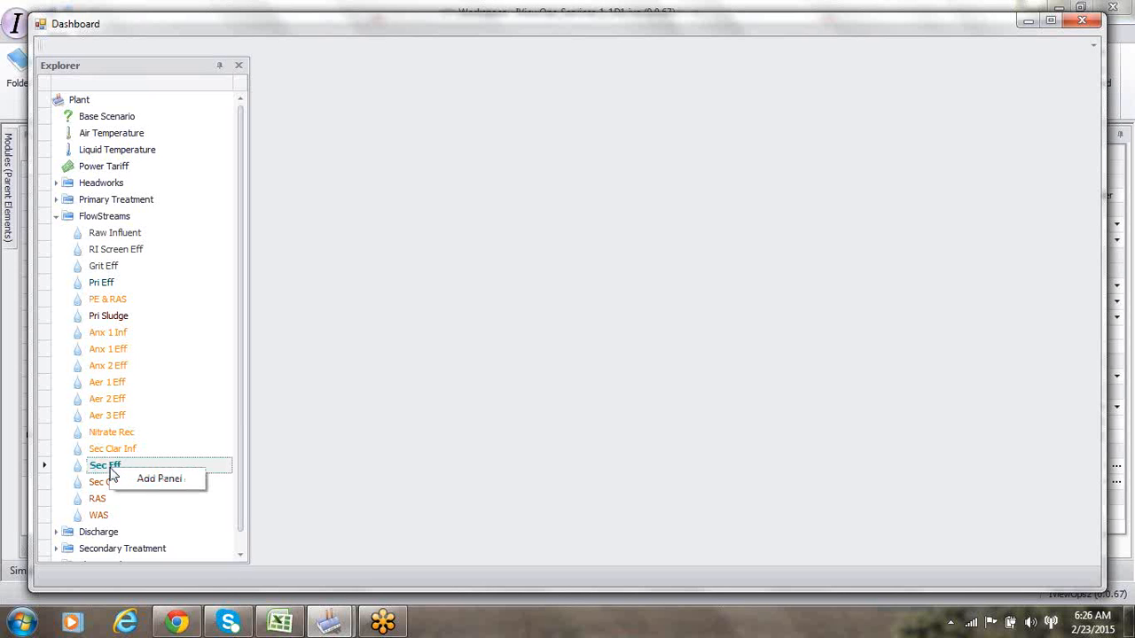
{"action": "left_click", "coordinate": [152, 479]}
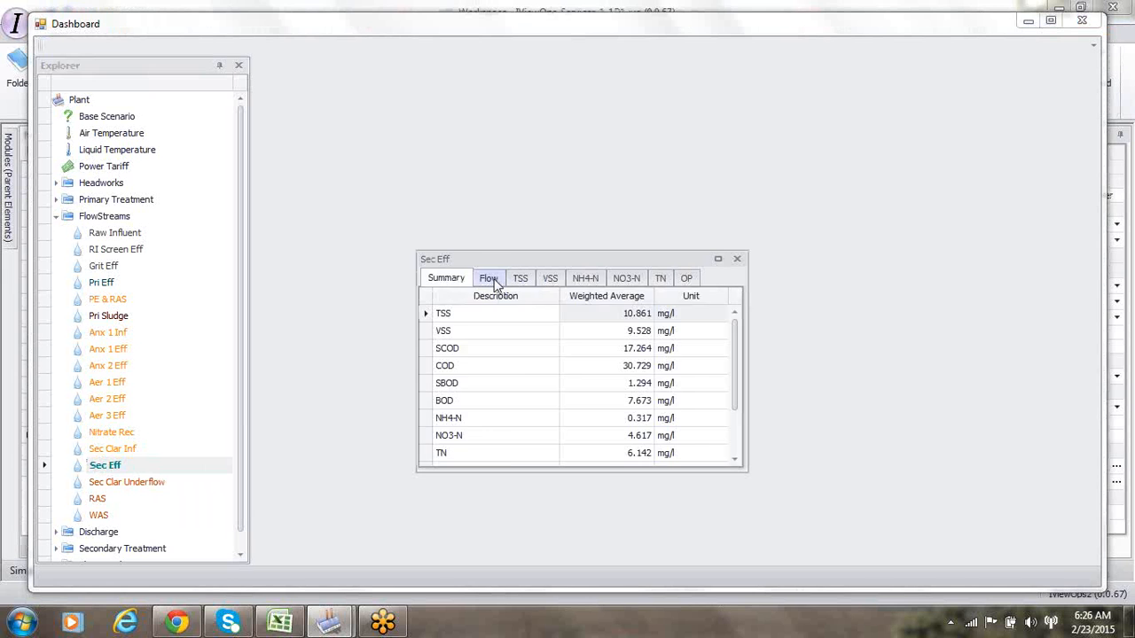
Show the NH4-N chart in the Sec Eff panel, move the panel near the dashboard's explorer, and close the dashboard with saving.
{"action": "left_click", "coordinate": [493, 282]}
{"action": "left_click", "coordinate": [584, 282]}
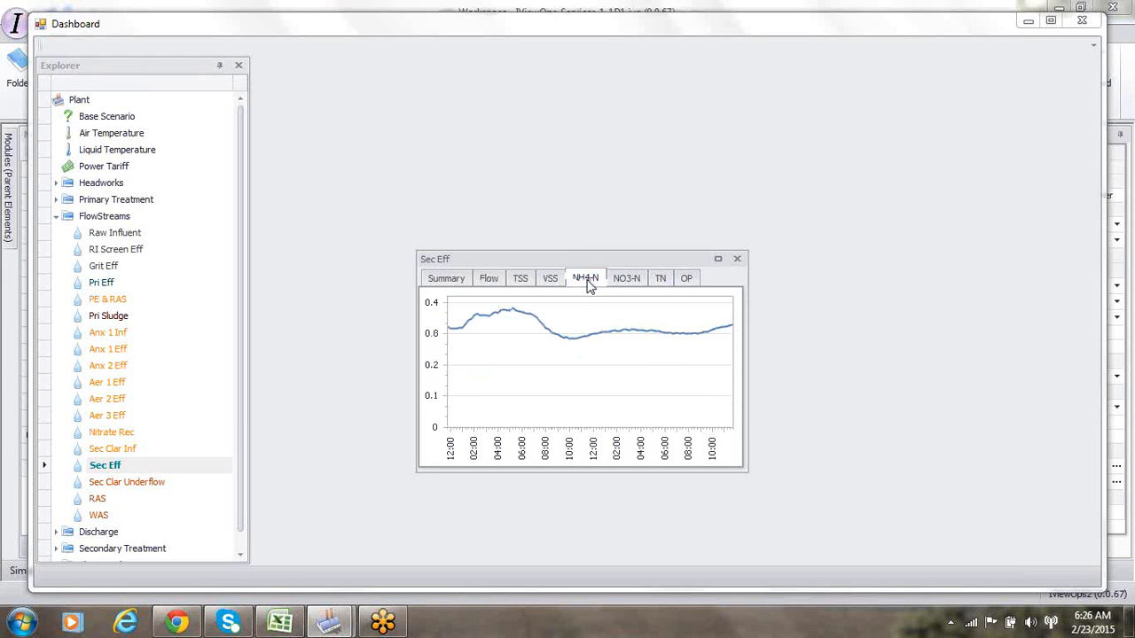
{"action": "left_click_drag", "start_coordinate": [597, 259], "coordinate": [473, 151]}
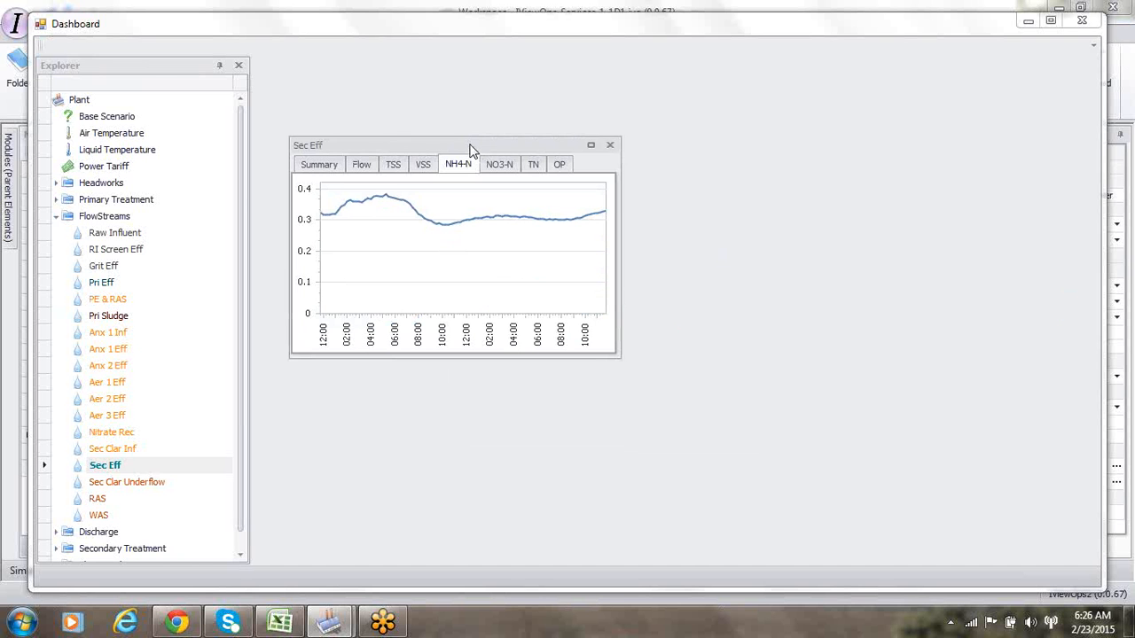
{"action": "left_click", "coordinate": [1082, 21]}
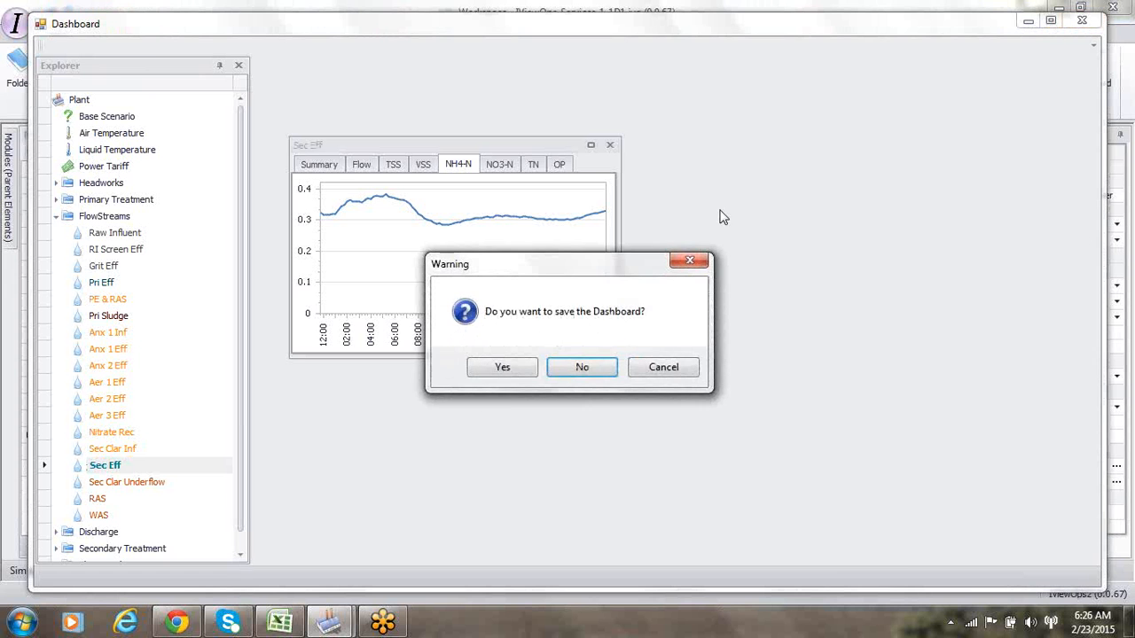
{"action": "left_click", "coordinate": [520, 371]}
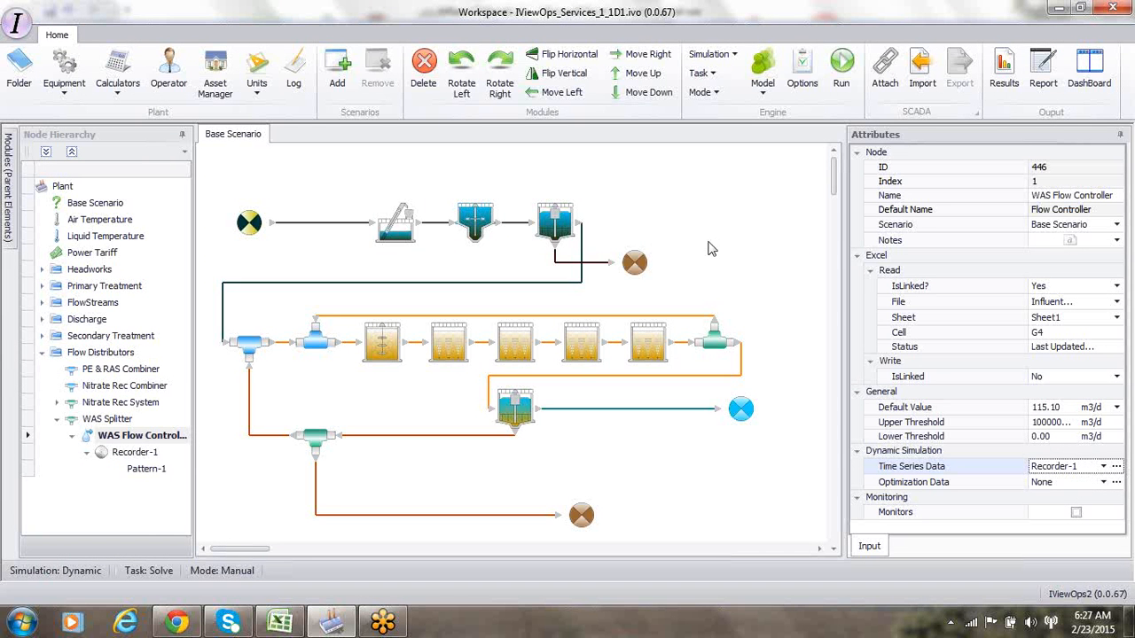
{"action": "left_click", "coordinate": [1122, 42]}
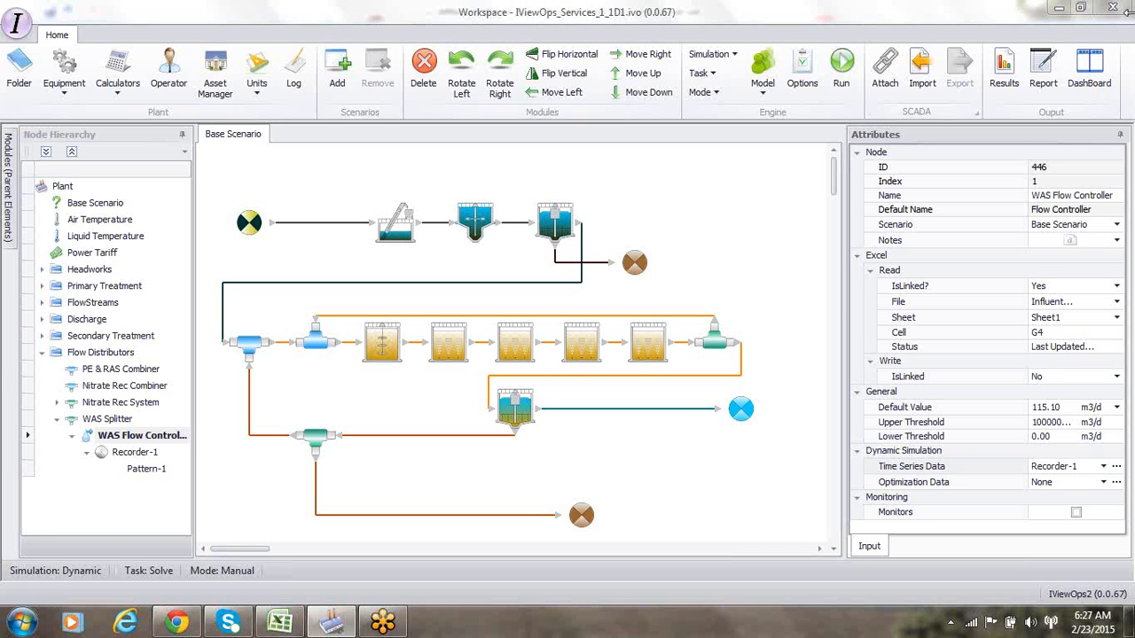